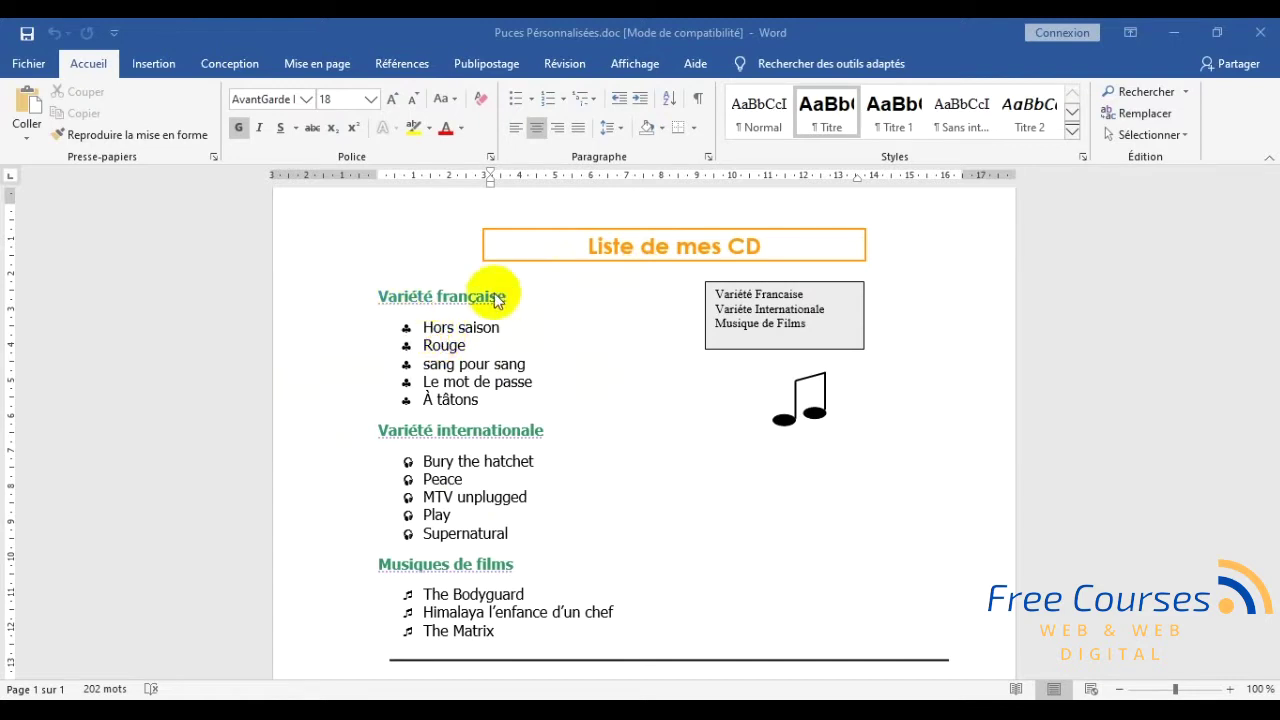
- Scroll through the open document, then switch to the Mots en croix window
{"action": "left_click", "coordinate": [432, 387]}
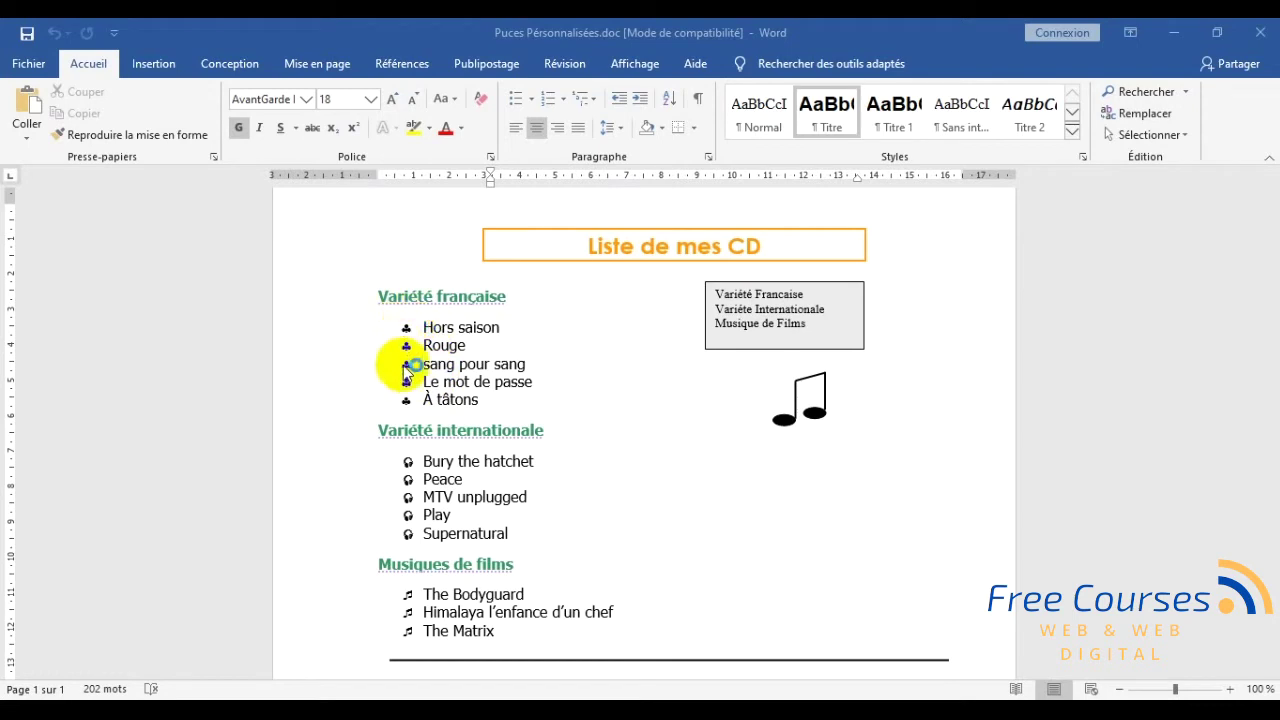
{"action": "left_click", "coordinate": [448, 490]}
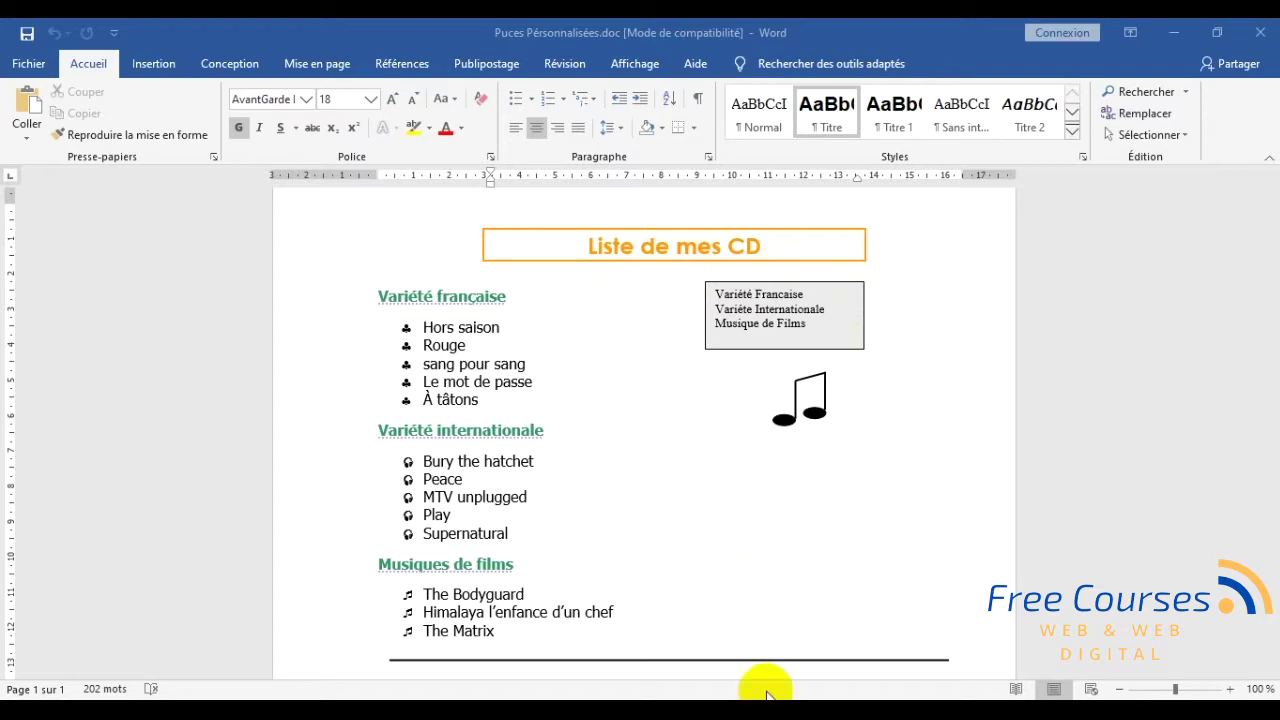
{"action": "scroll", "coordinate": [793, 527], "scroll_direction": "down", "scroll_amount": 1}
{"action": "scroll", "coordinate": [793, 527], "scroll_direction": "down", "scroll_amount": 2}
{"action": "scroll", "coordinate": [793, 527], "scroll_direction": "down", "scroll_amount": 1}
{"action": "scroll", "coordinate": [793, 527], "scroll_direction": "down", "scroll_amount": 2}
{"action": "scroll", "coordinate": [793, 527], "scroll_direction": "down", "scroll_amount": 1}
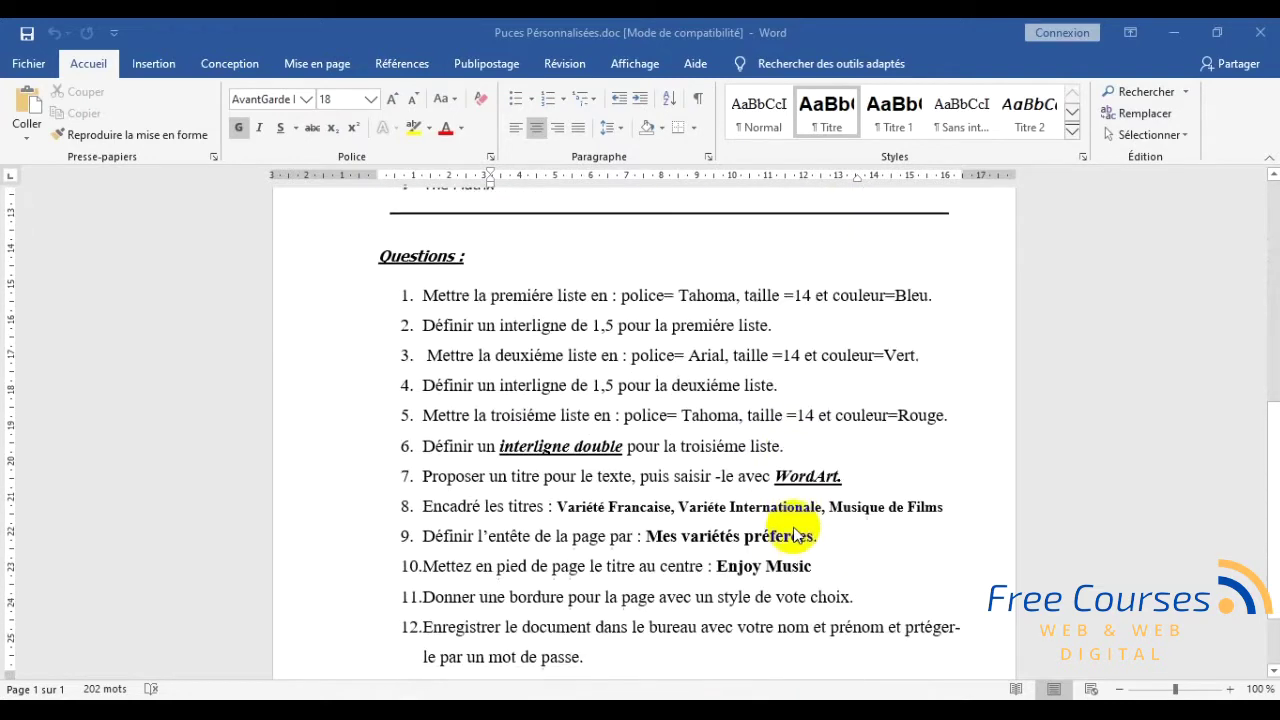
{"action": "scroll", "coordinate": [663, 330], "scroll_direction": "up", "scroll_amount": 5}
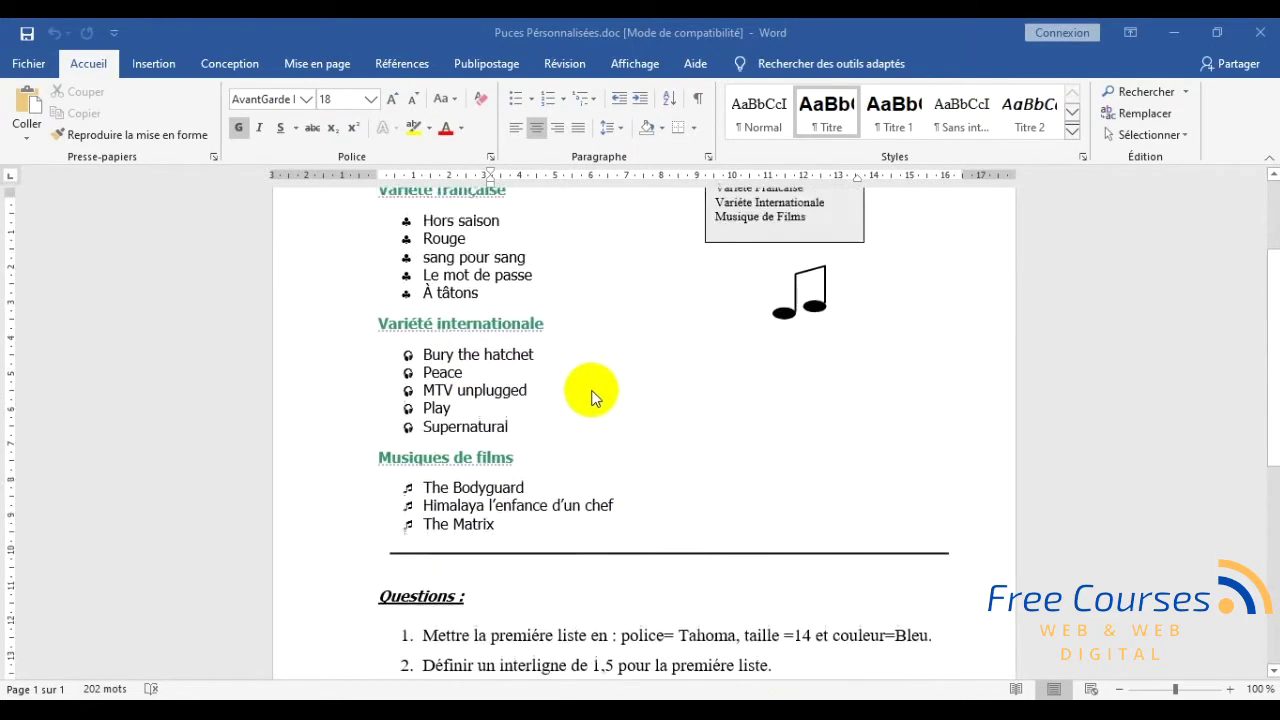
{"action": "scroll", "coordinate": [651, 434], "scroll_direction": "up", "scroll_amount": 3}
{"action": "scroll", "coordinate": [690, 464], "scroll_direction": "down", "scroll_amount": 1}
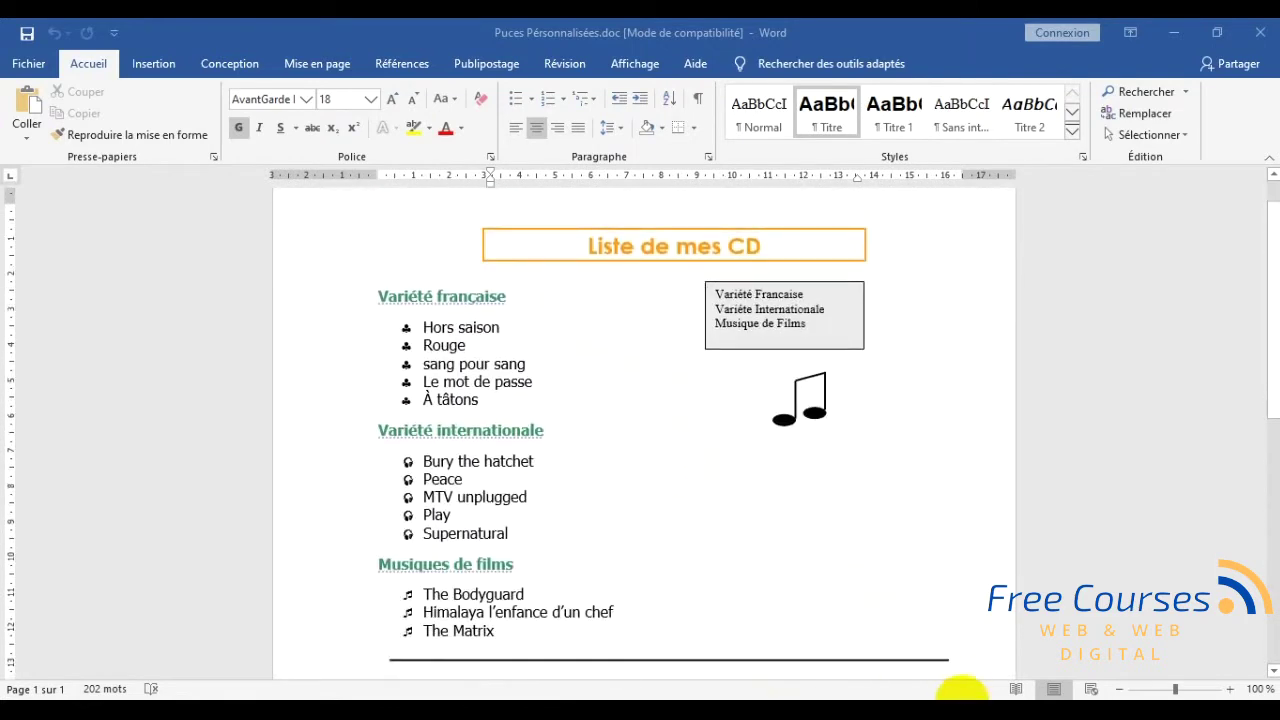
{"action": "mouse_move", "coordinate": [965, 700]}
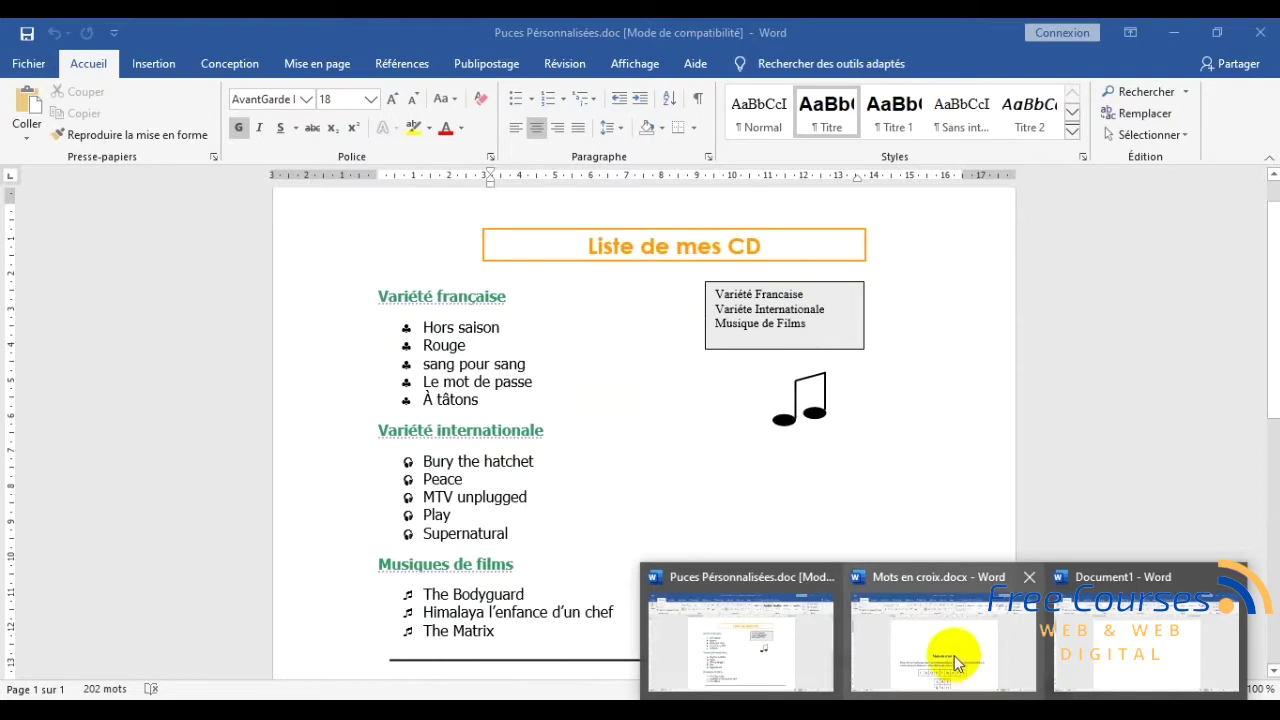
{"action": "left_click", "coordinate": [954, 655]}
{"action": "scroll", "coordinate": [790, 512], "scroll_direction": "down", "scroll_amount": 2}
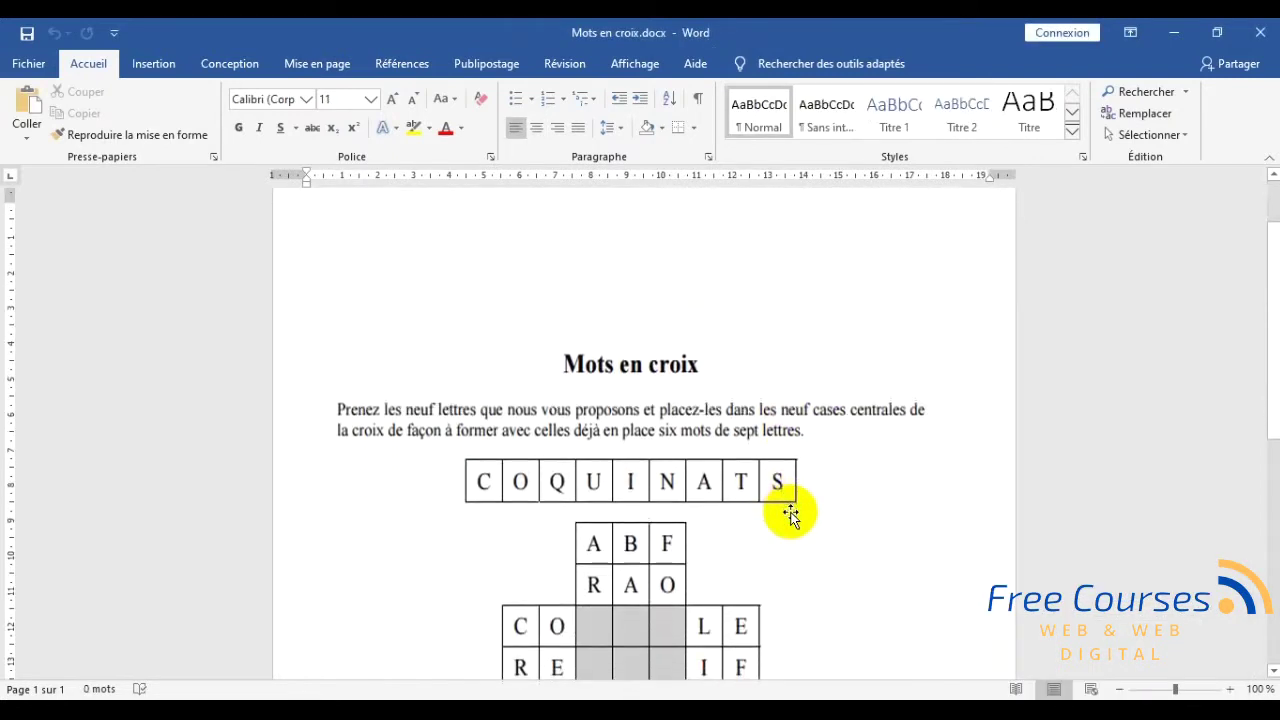
{"action": "scroll", "coordinate": [791, 514], "scroll_direction": "down", "scroll_amount": 3}
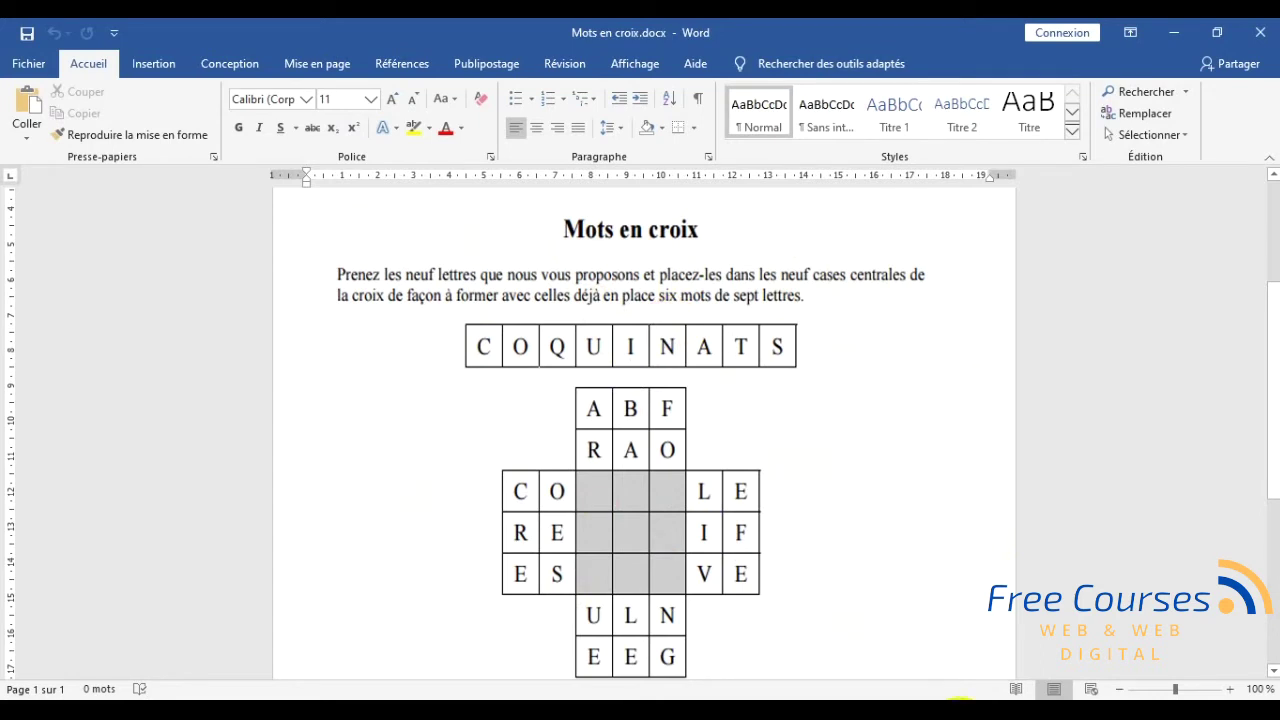
- Bring the blank Document1 window to the front from the taskbar previews
{"action": "mouse_move", "coordinate": [948, 700]}
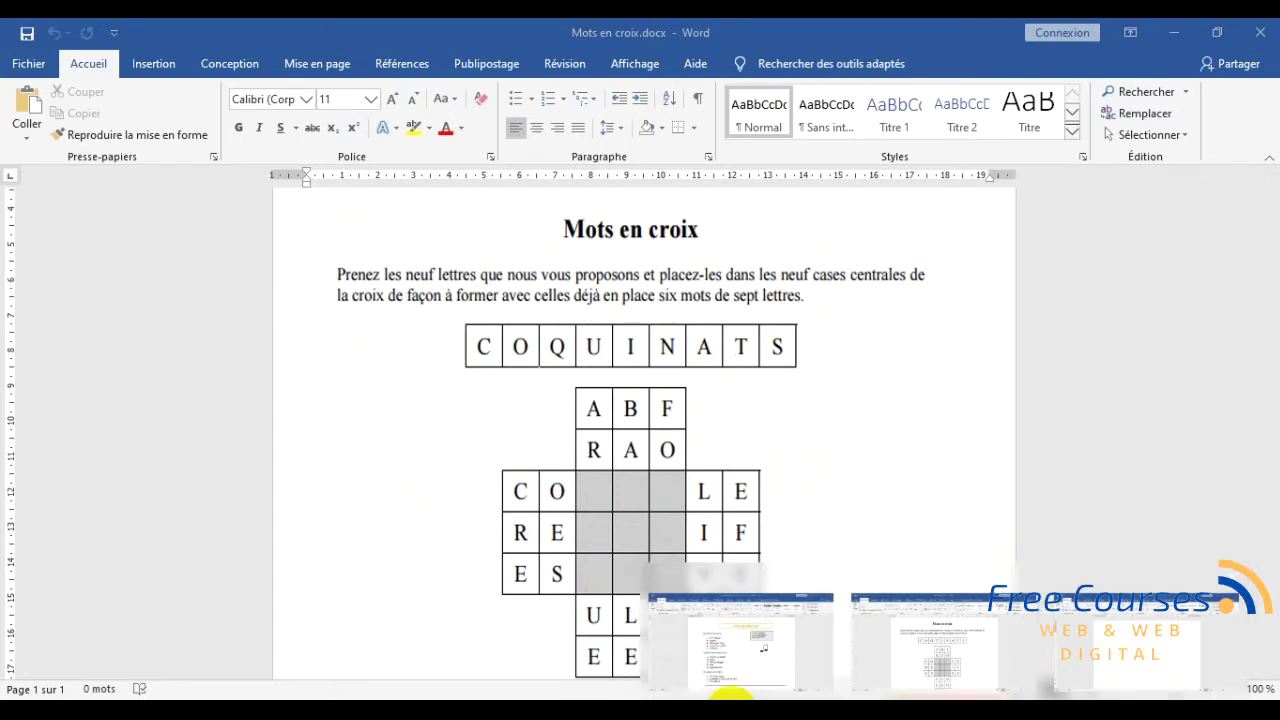
{"action": "left_click", "coordinate": [730, 698]}
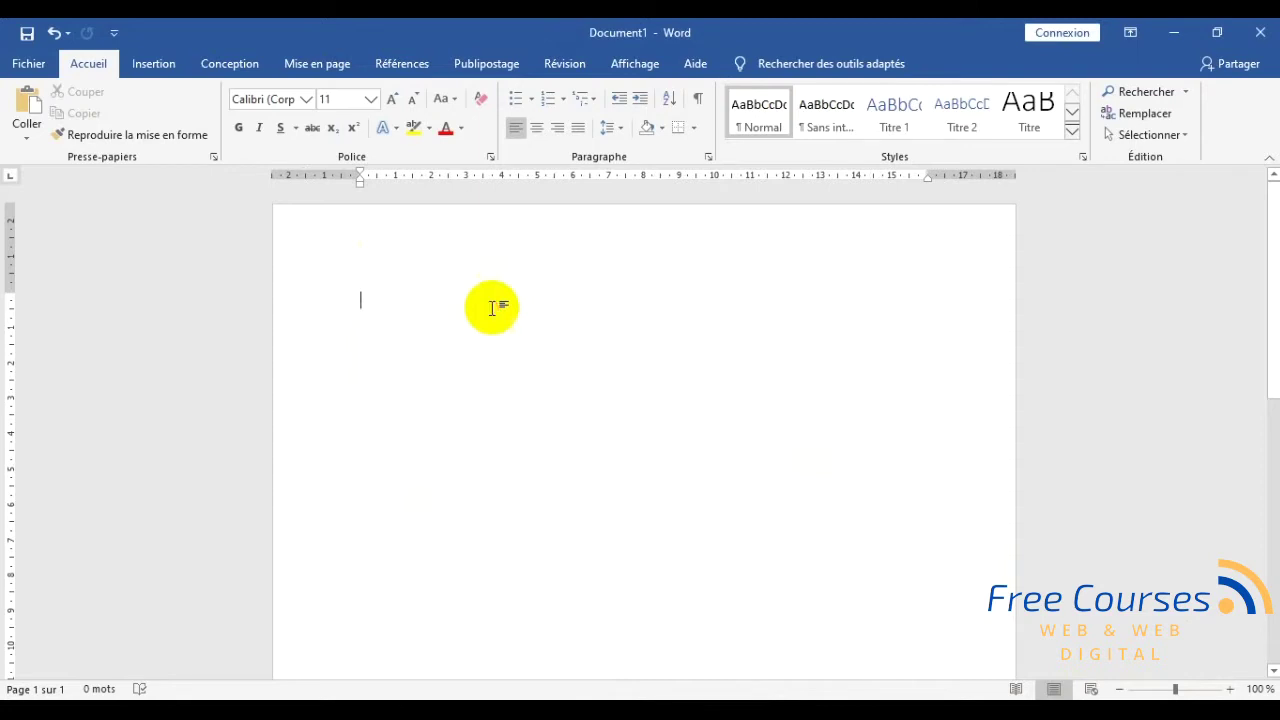
{"action": "left_click", "coordinate": [897, 700]}
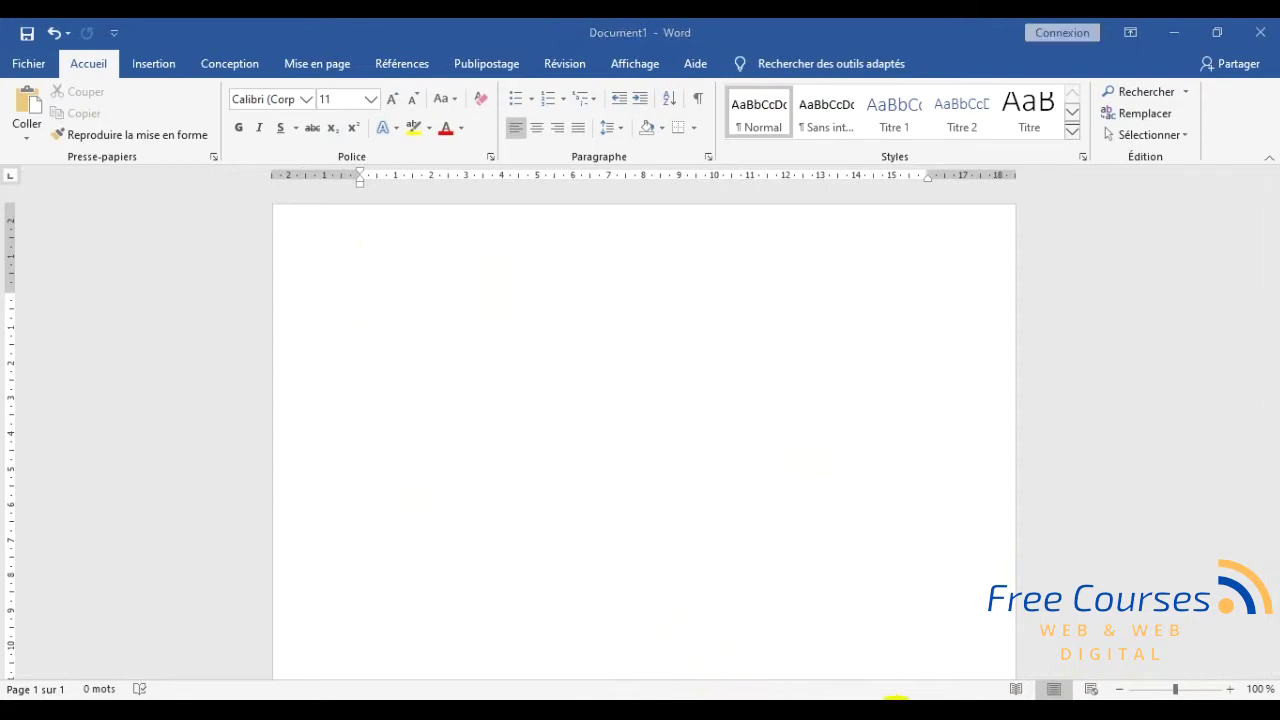
{"action": "mouse_move", "coordinate": [955, 700]}
{"action": "mouse_move", "coordinate": [757, 657]}
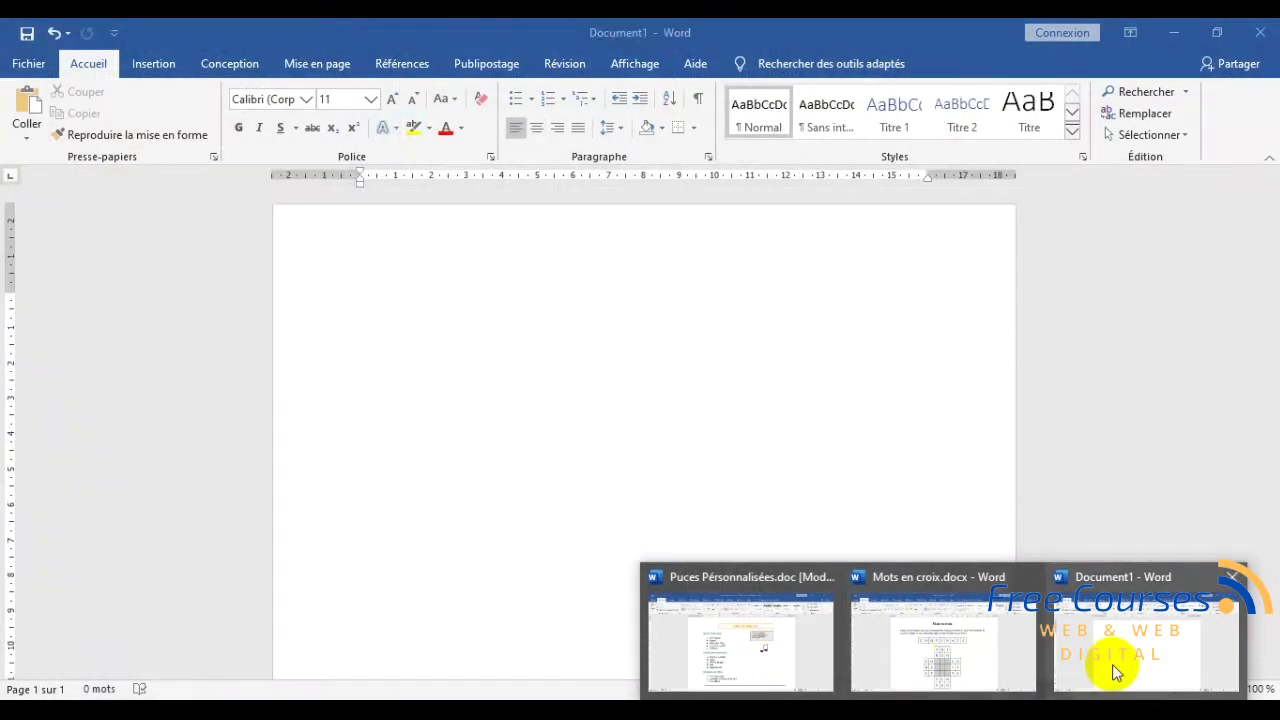
{"action": "left_click", "coordinate": [1113, 667]}
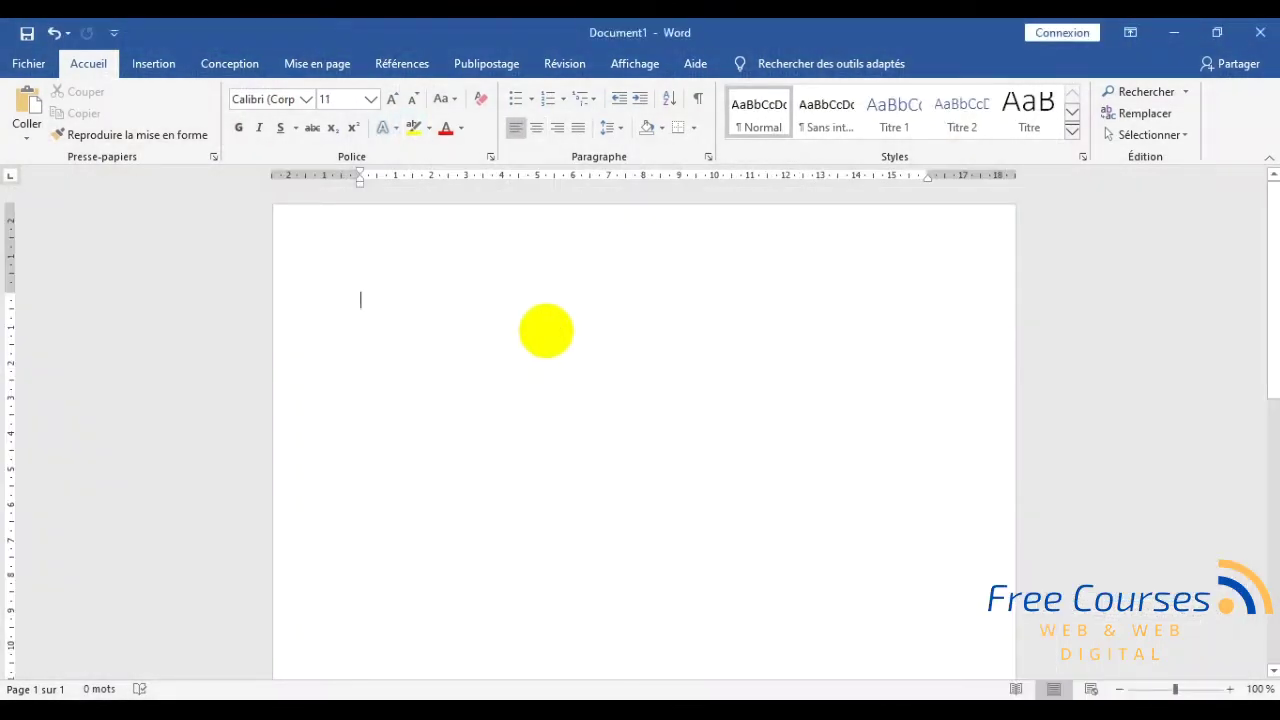
- Type the title 'Liste de mes CD', add a line below, and select the title
{"action": "type", "text": "li"}
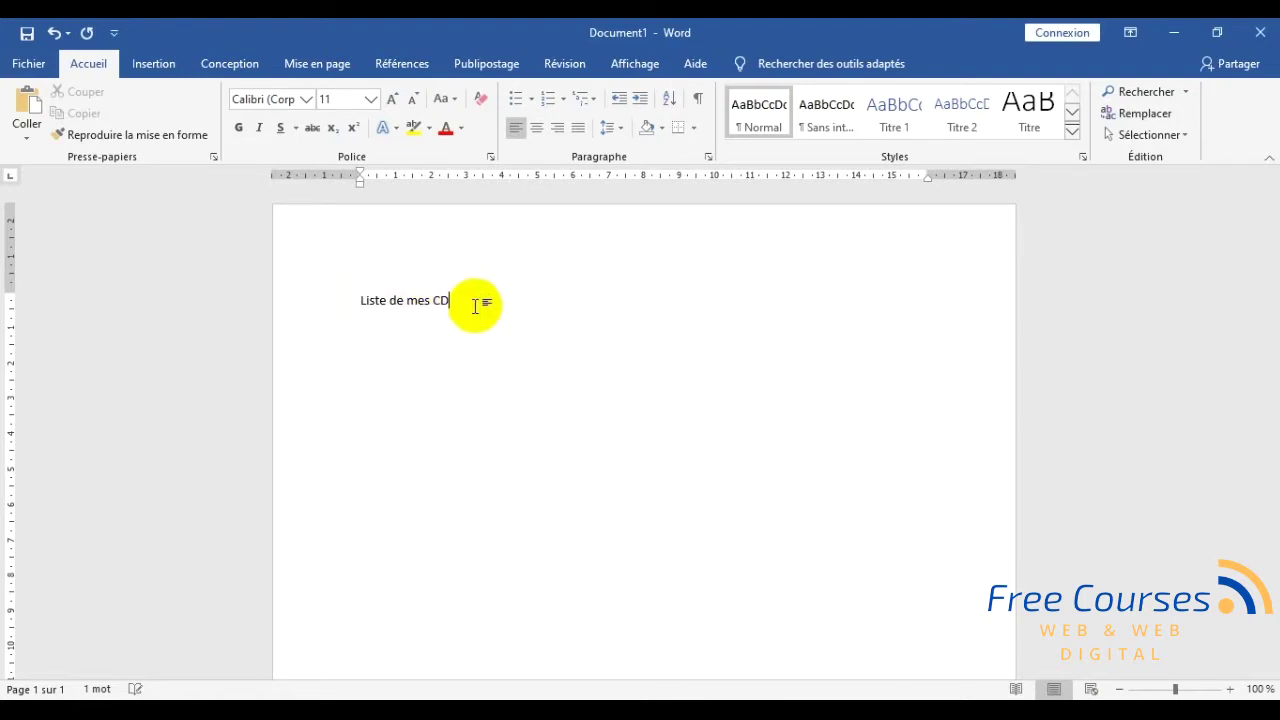
{"action": "key", "text": "Return"}
{"action": "key", "text": "Return"}
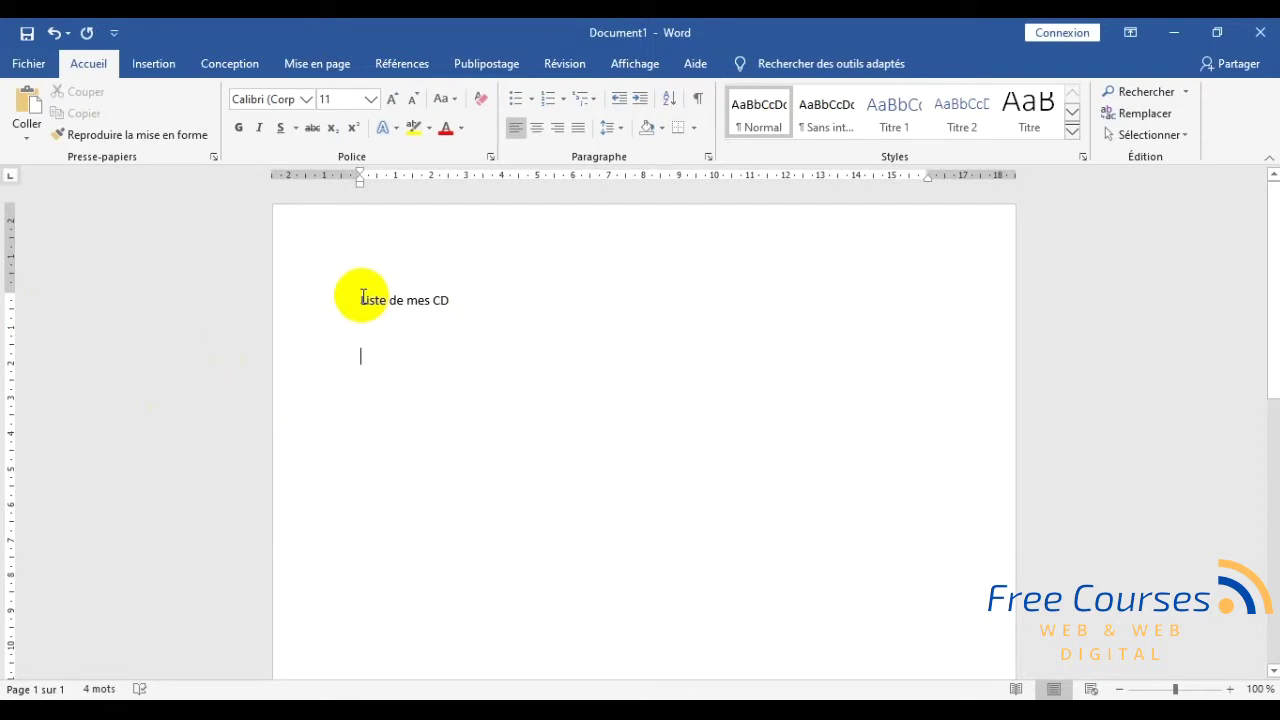
{"action": "left_click_drag", "start_coordinate": [363, 297], "coordinate": [457, 306]}
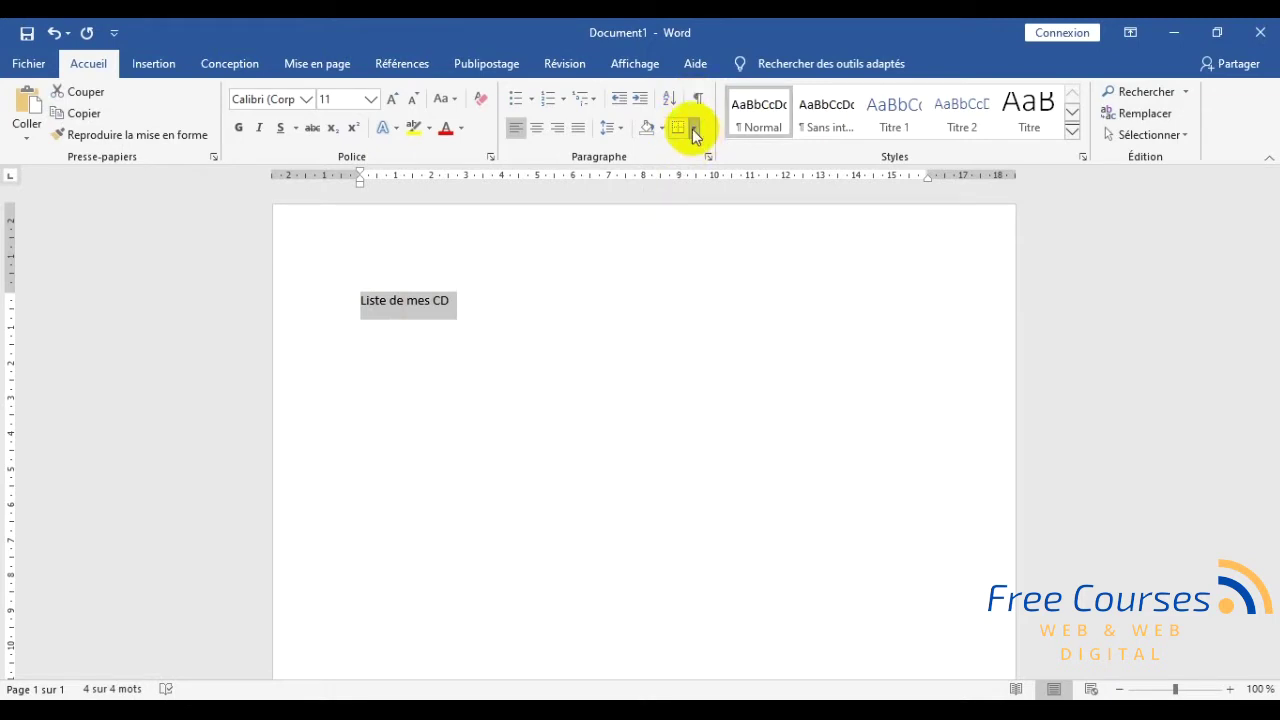
- Give the title a 3 pt orange-brown Encadrement box border via Bordure et trame
{"action": "left_click", "coordinate": [694, 130]}
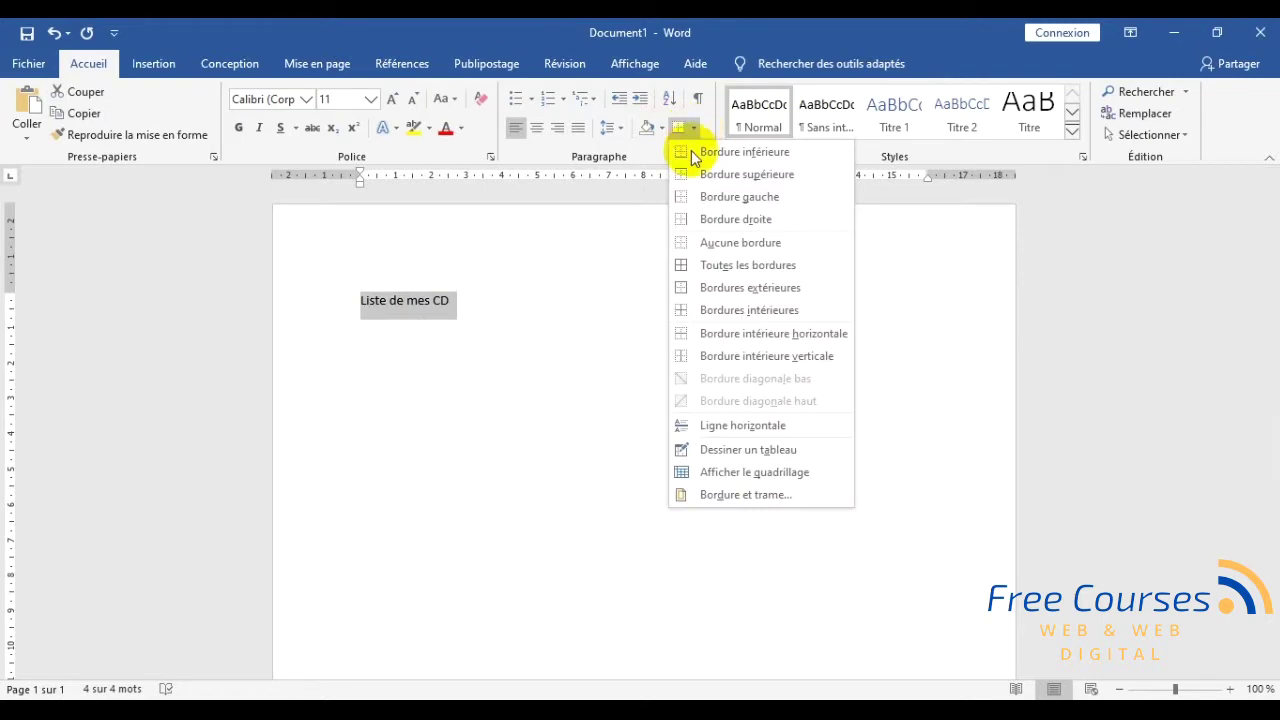
{"action": "left_click", "coordinate": [741, 495]}
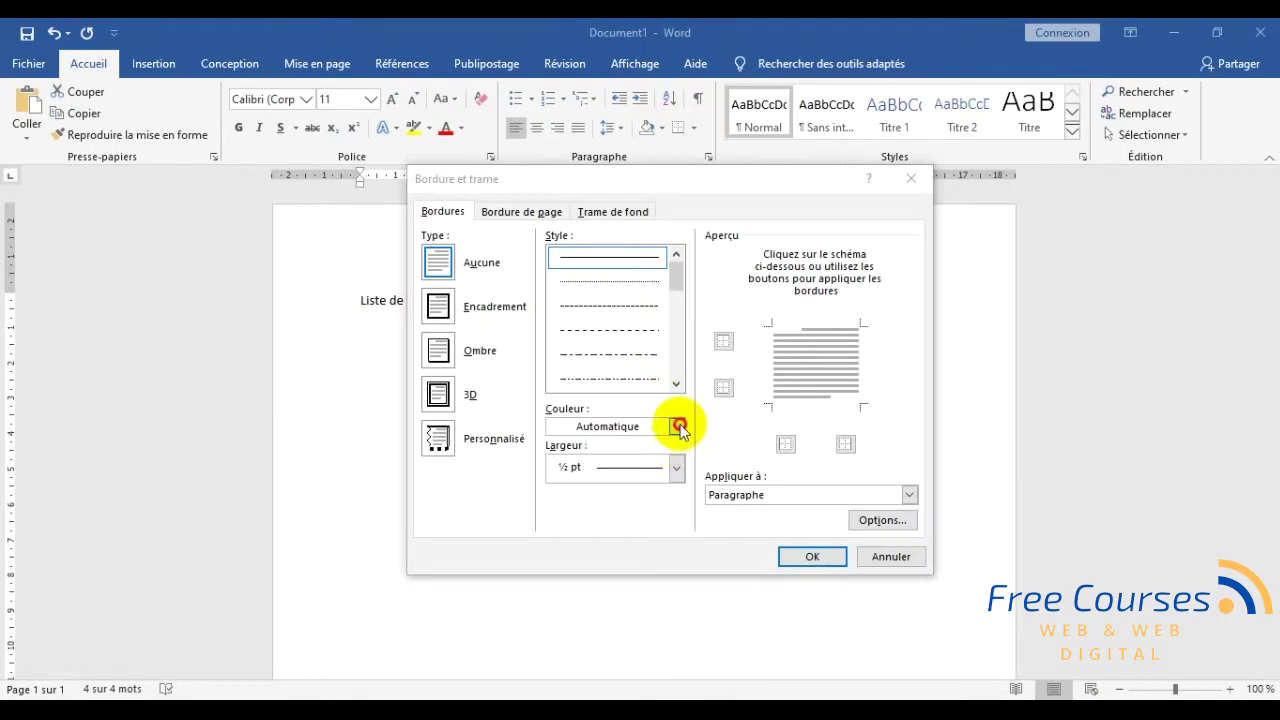
{"action": "left_click", "coordinate": [679, 427]}
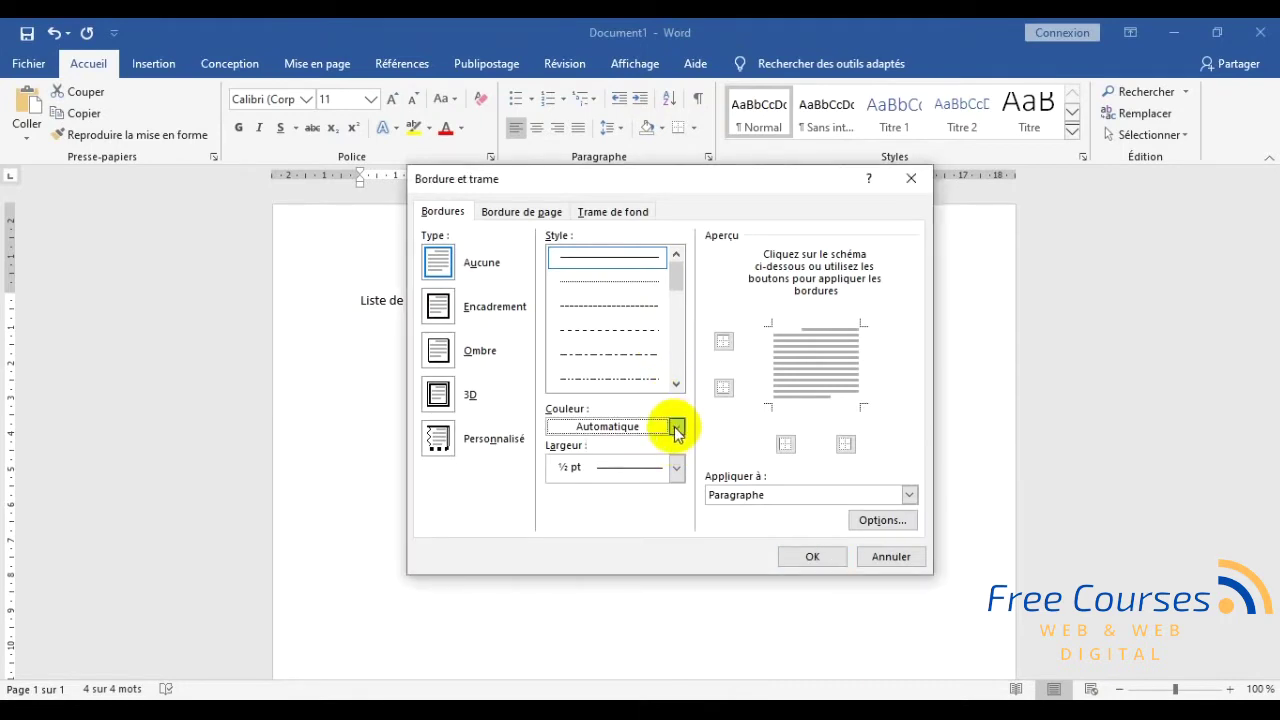
{"action": "left_click", "coordinate": [677, 430]}
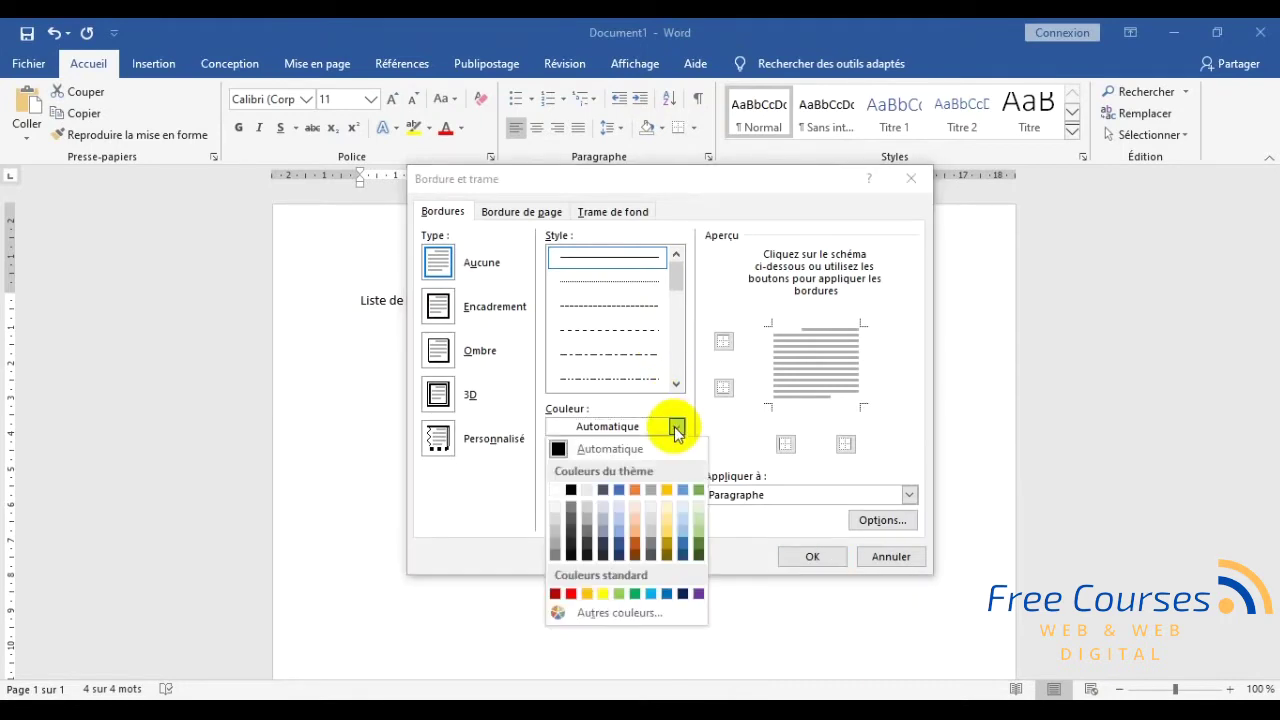
{"action": "left_click", "coordinate": [637, 548]}
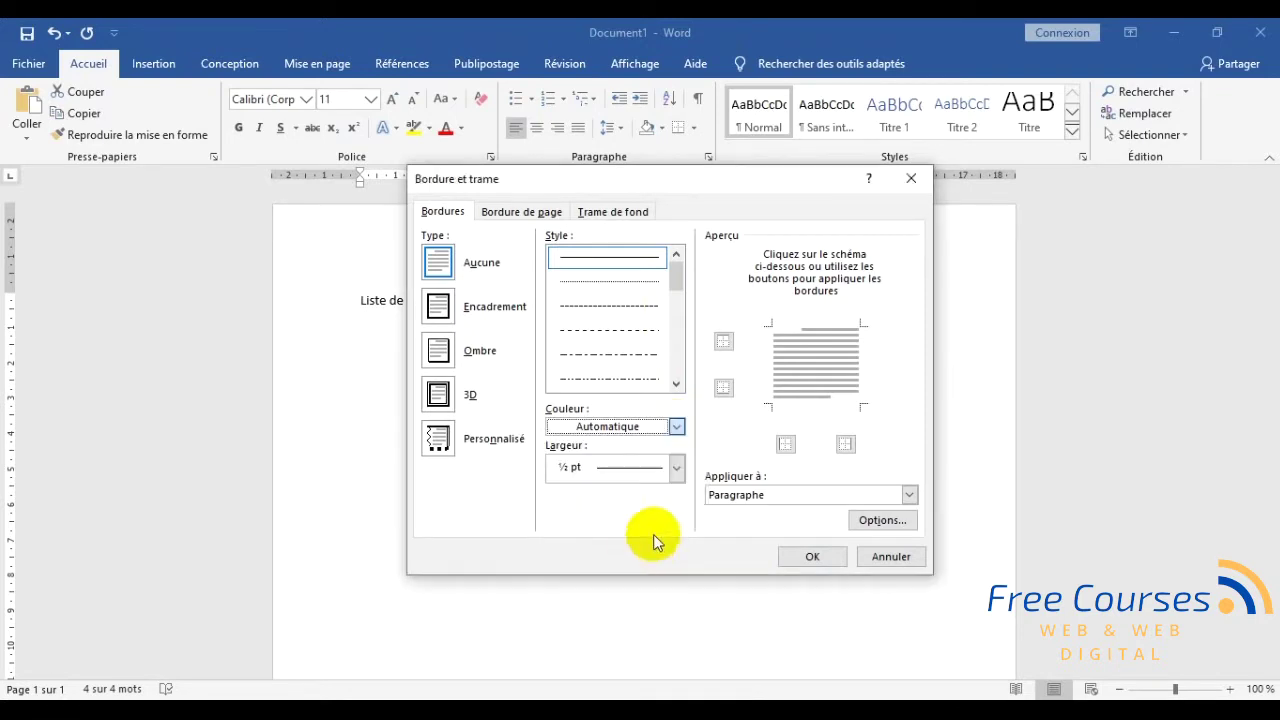
{"action": "left_click", "coordinate": [676, 466]}
{"action": "left_click", "coordinate": [642, 391]}
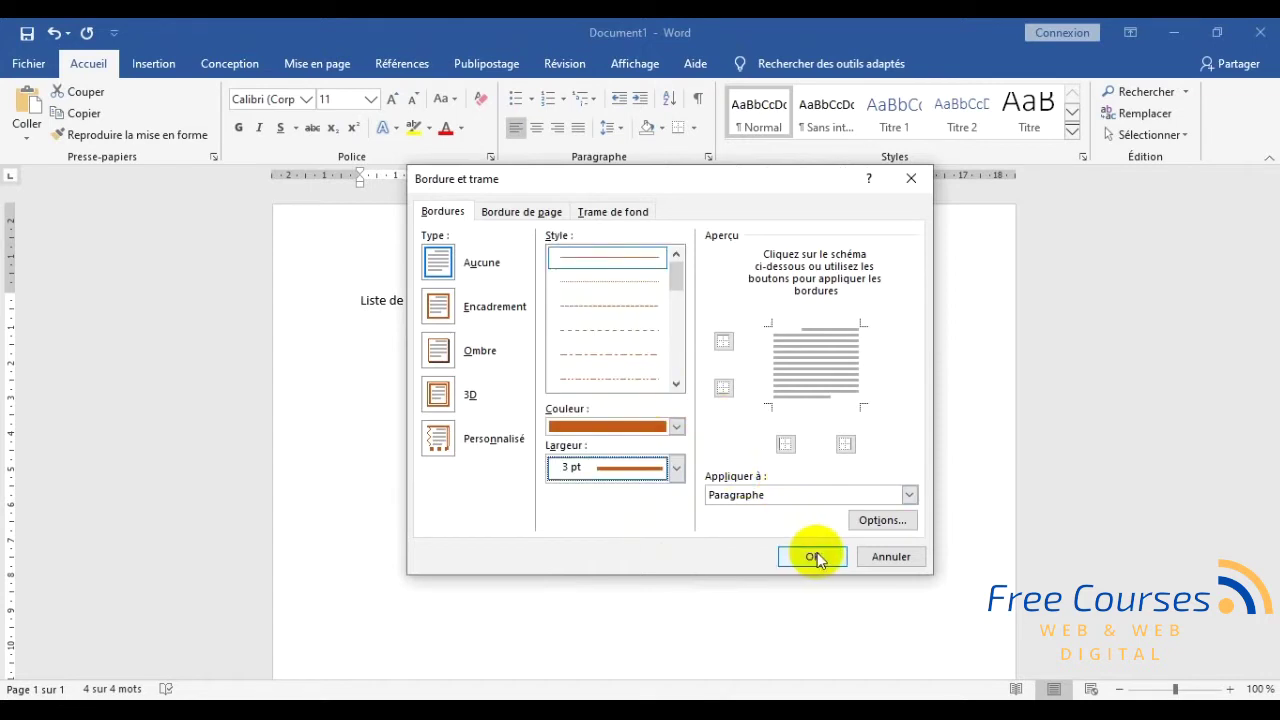
{"action": "left_click", "coordinate": [440, 312]}
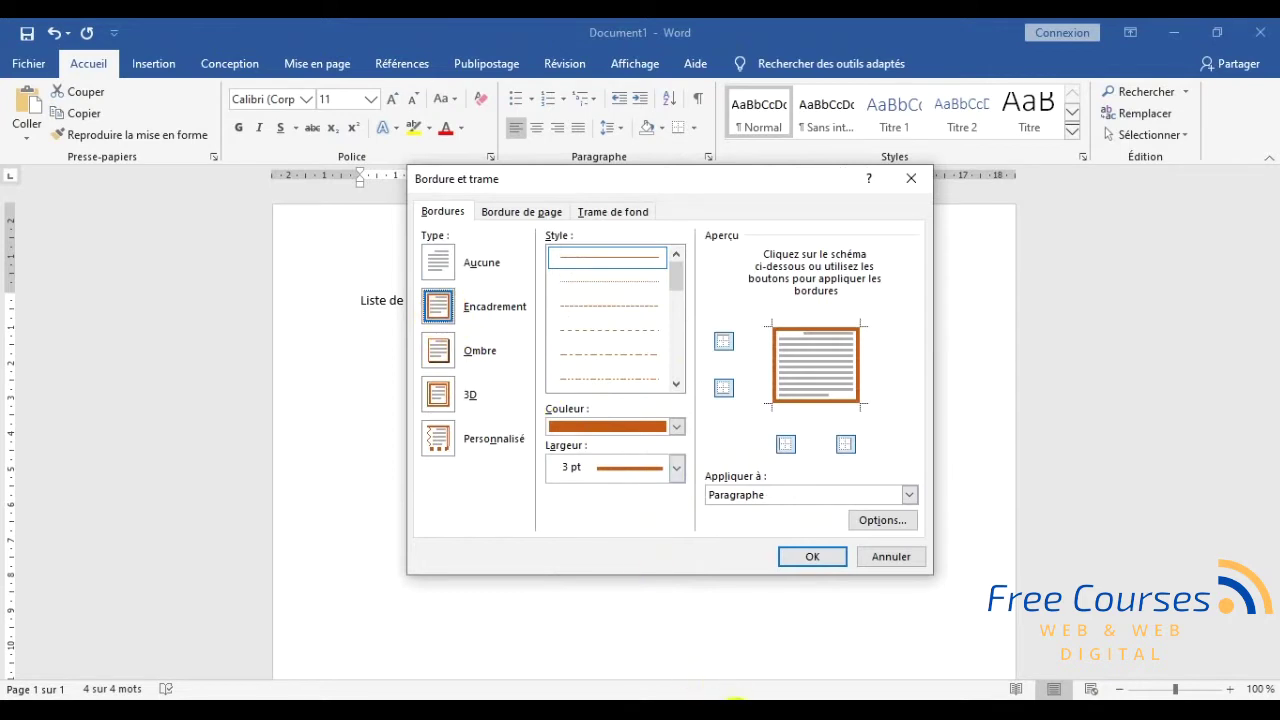
{"action": "left_click", "coordinate": [733, 690]}
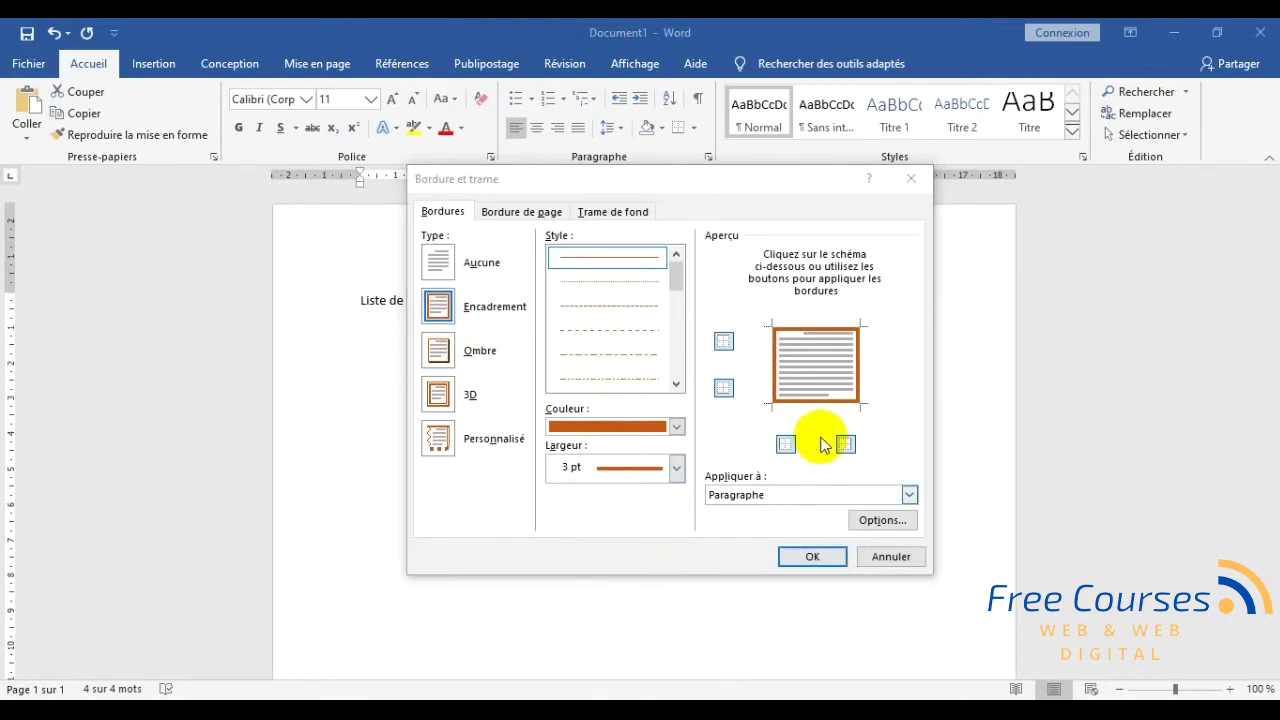
{"action": "left_click", "coordinate": [828, 560]}
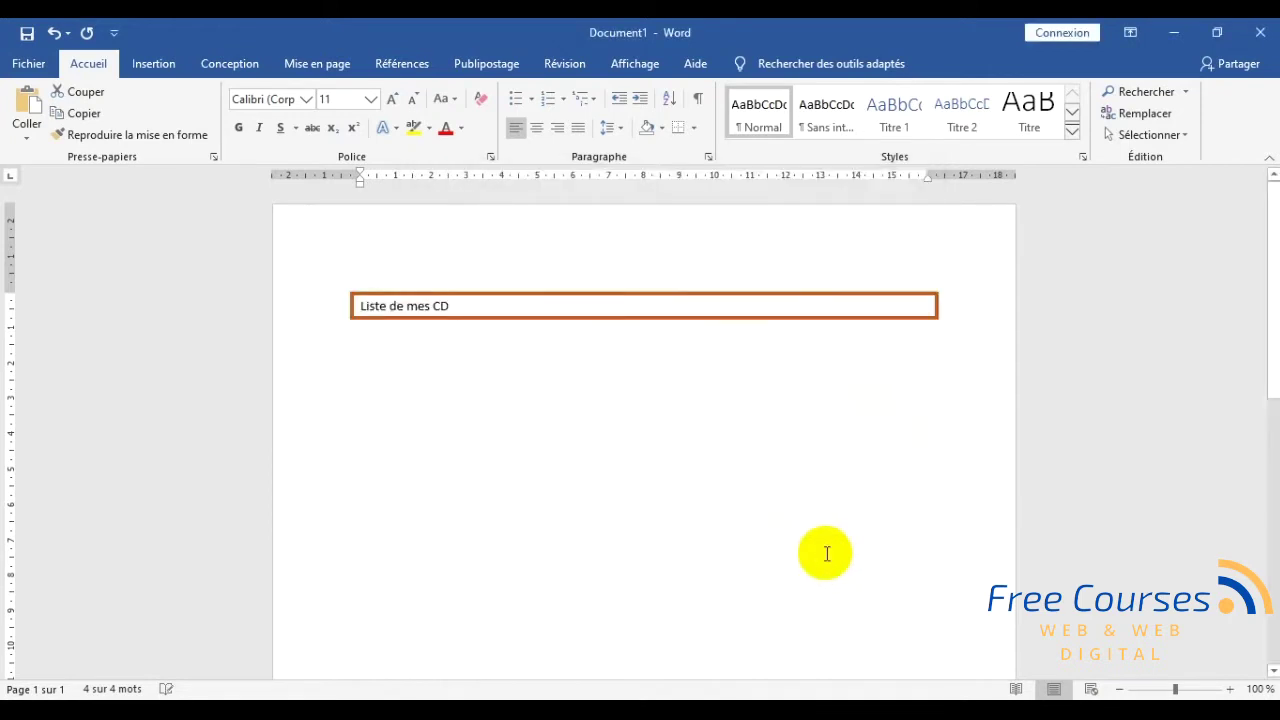
- Enlarge the title text to 22 pt and centre it
{"action": "left_click", "coordinate": [393, 104]}
{"action": "left_click", "coordinate": [393, 104]}
{"action": "left_click", "coordinate": [393, 104]}
{"action": "left_click", "coordinate": [393, 104]}
{"action": "left_click", "coordinate": [393, 104]}
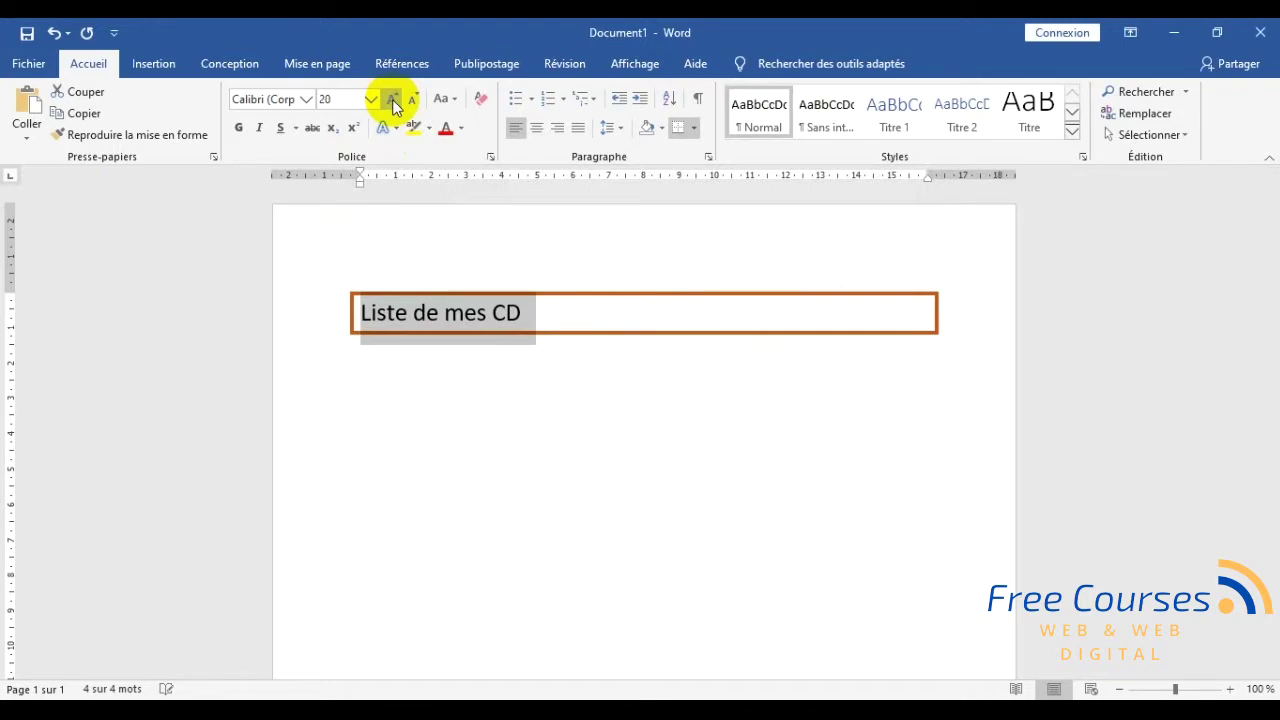
{"action": "left_click", "coordinate": [393, 104]}
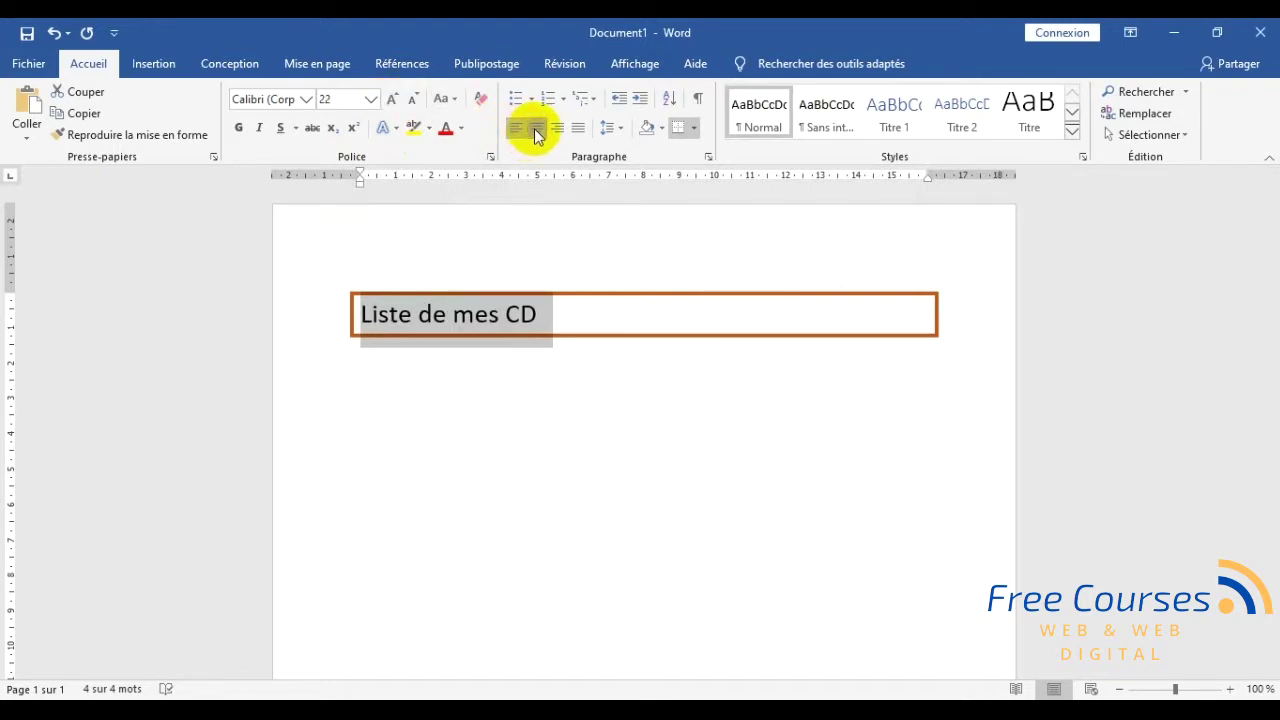
{"action": "left_click", "coordinate": [535, 130]}
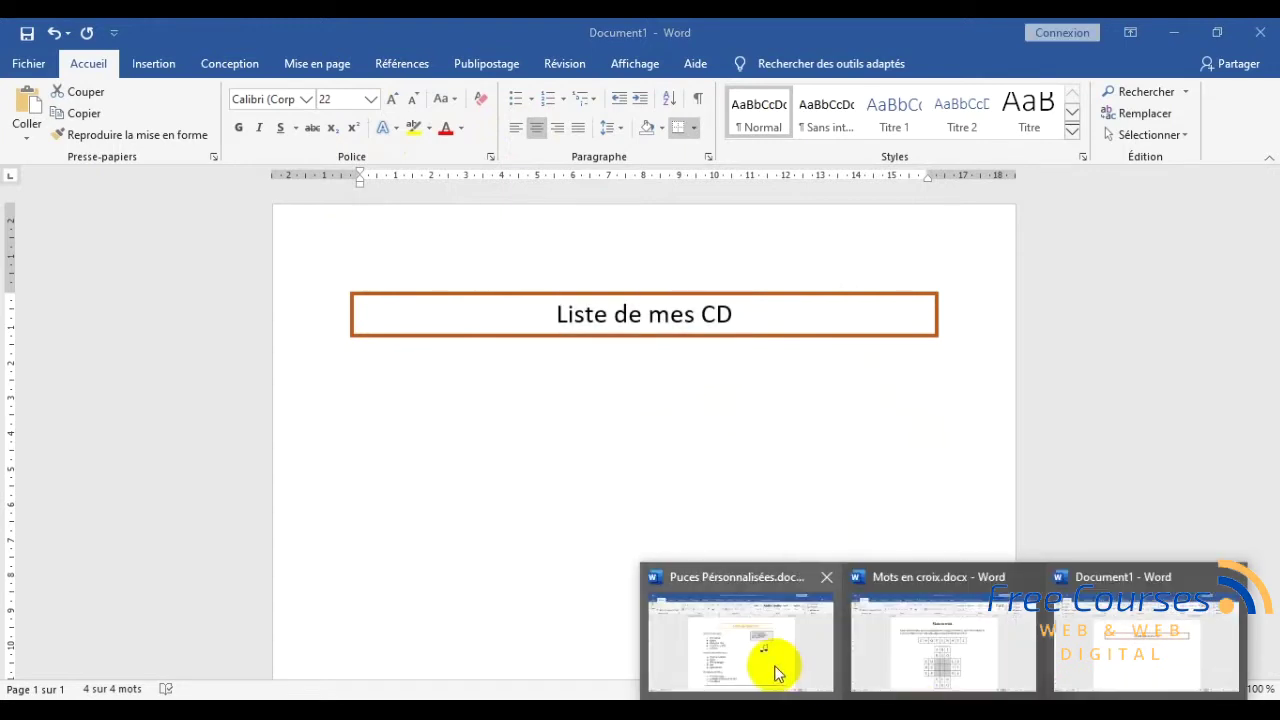
- Compare with the Puces Personnalisées reference page and check the title line
{"action": "left_click", "coordinate": [766, 666]}
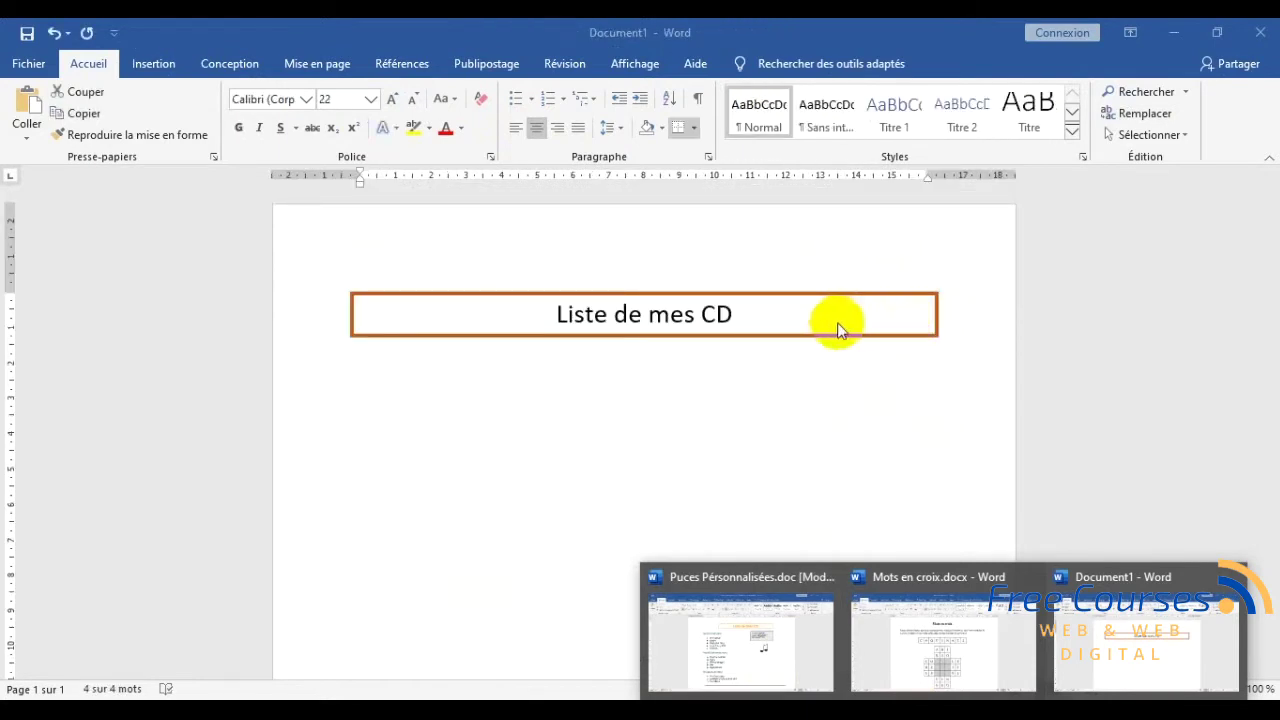
{"action": "triple_click", "coordinate": [755, 322]}
{"action": "left_click", "coordinate": [755, 322]}
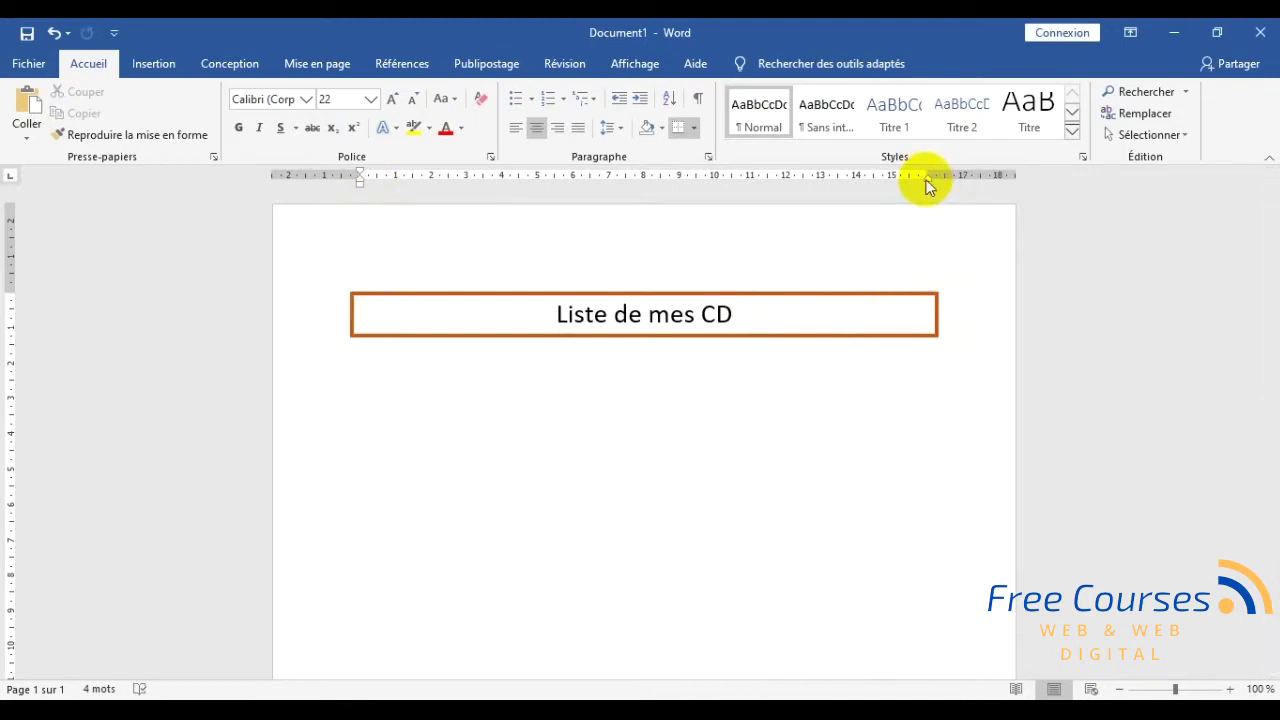
- Indent the title box to about 1.5 cm on the left and 13.5 cm on the right
{"action": "left_click_drag", "start_coordinate": [931, 180], "coordinate": [899, 184]}
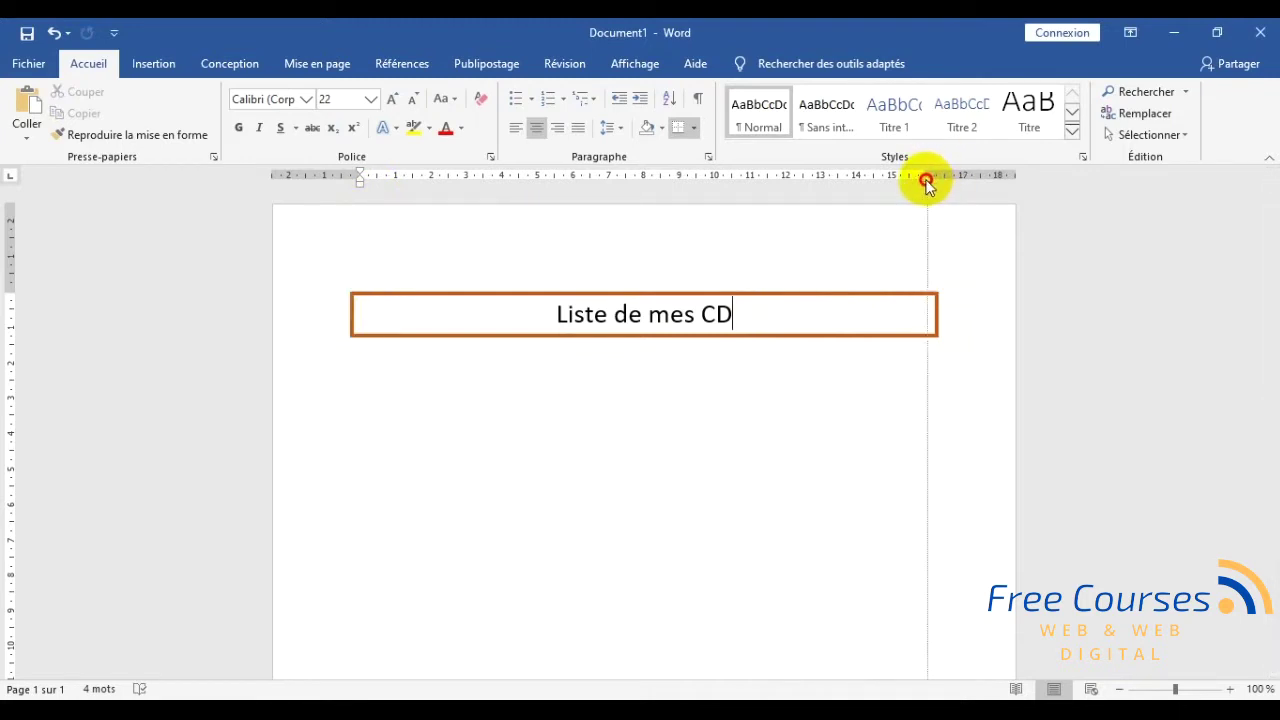
{"action": "left_click_drag", "start_coordinate": [899, 184], "coordinate": [916, 186]}
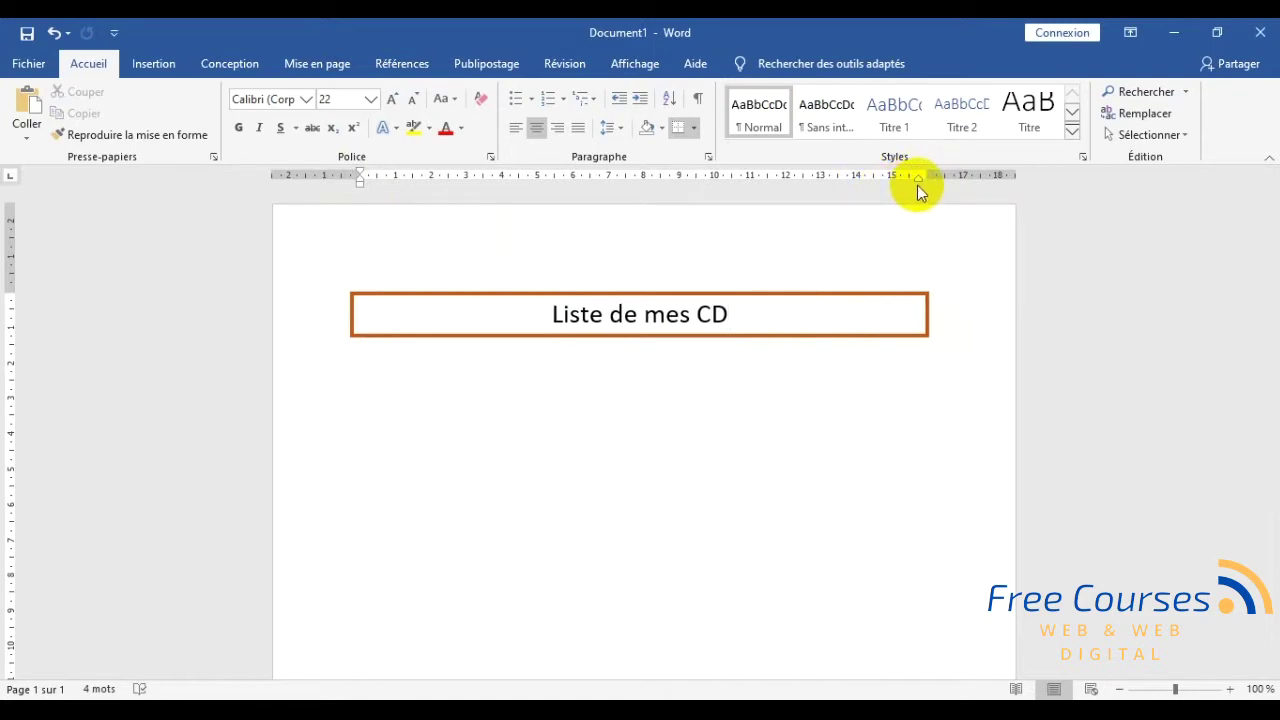
{"action": "left_click_drag", "start_coordinate": [917, 180], "coordinate": [838, 180]}
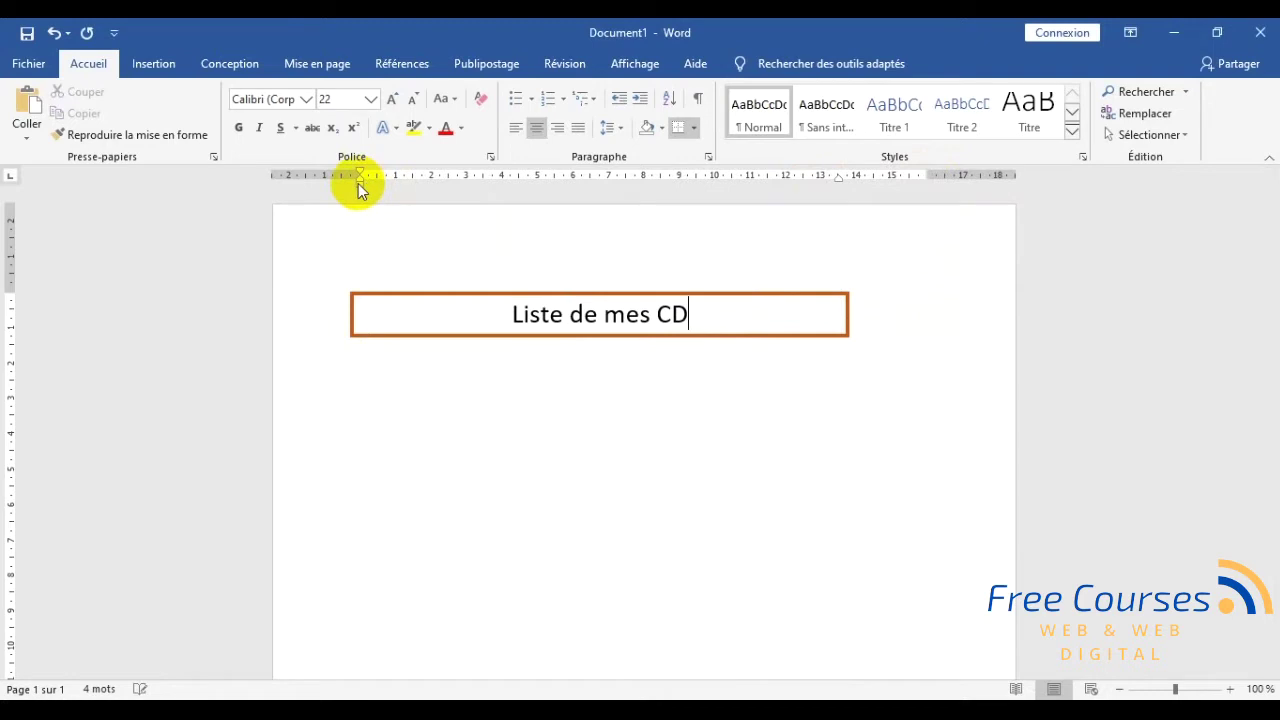
{"action": "left_click_drag", "start_coordinate": [358, 183], "coordinate": [494, 199]}
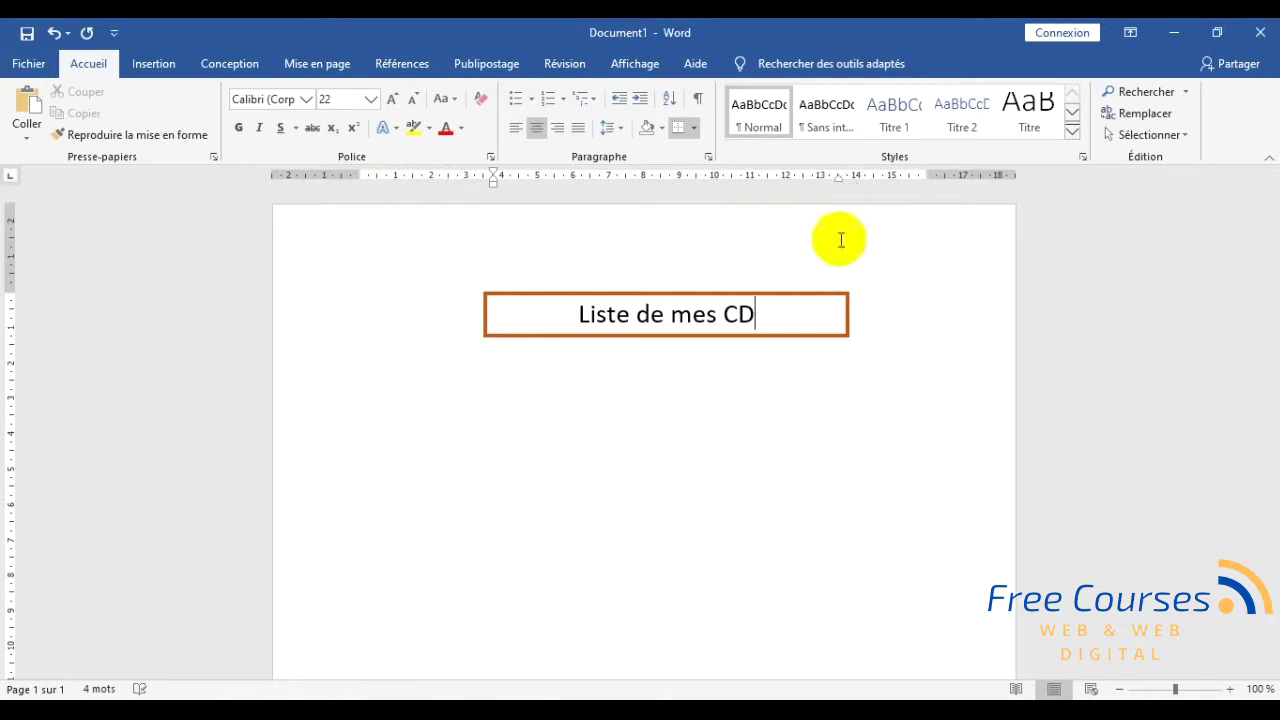
- Hide and re-show the rulers from the Affichage tab
{"action": "left_click", "coordinate": [631, 72]}
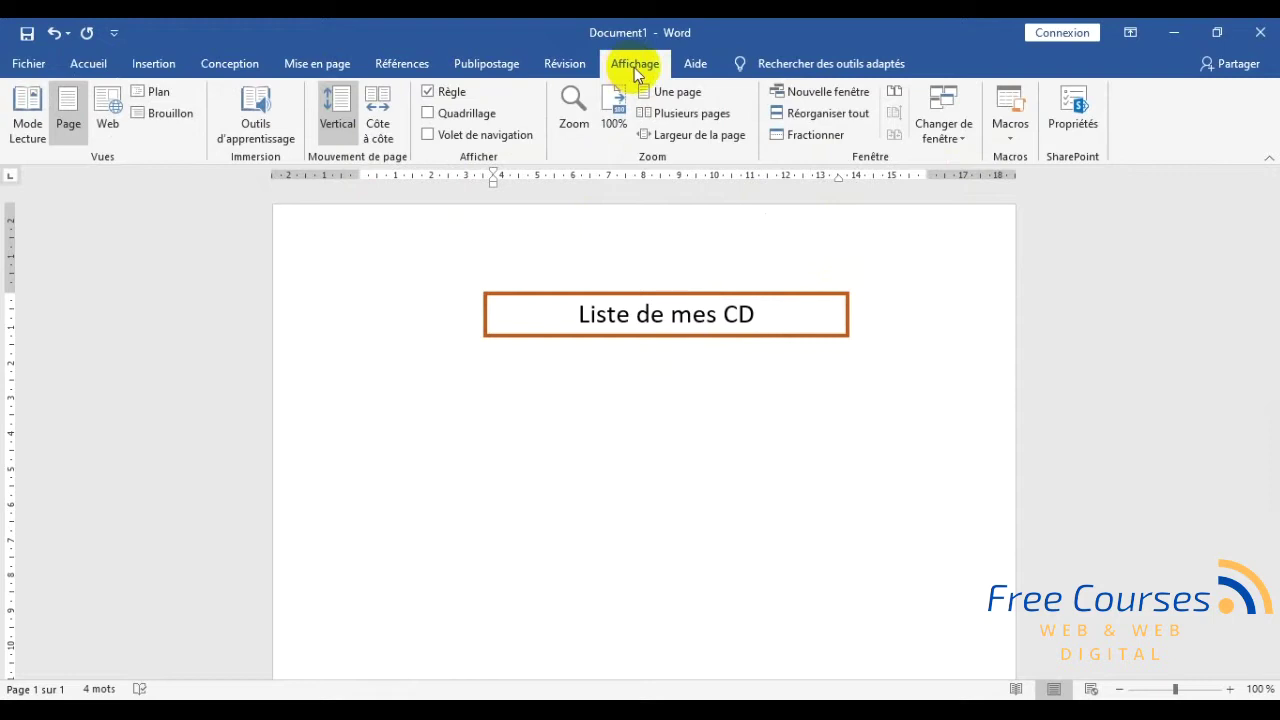
{"action": "left_click", "coordinate": [427, 92]}
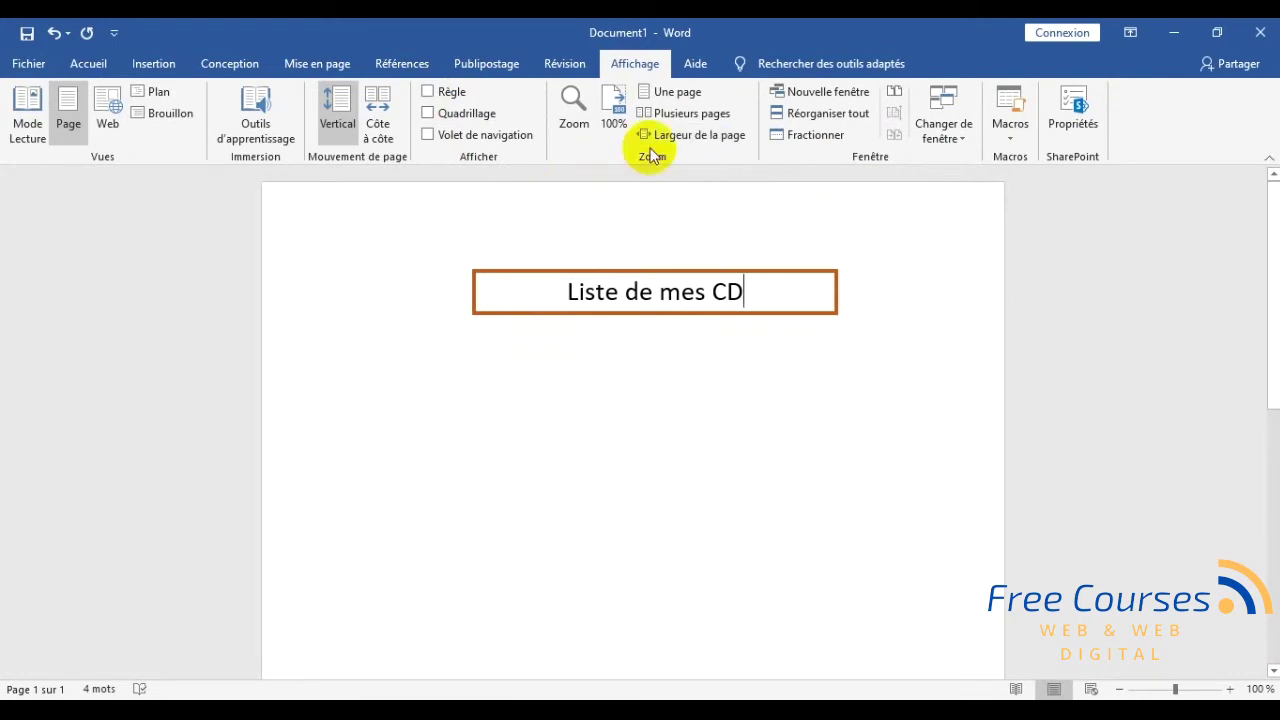
{"action": "left_click", "coordinate": [428, 92]}
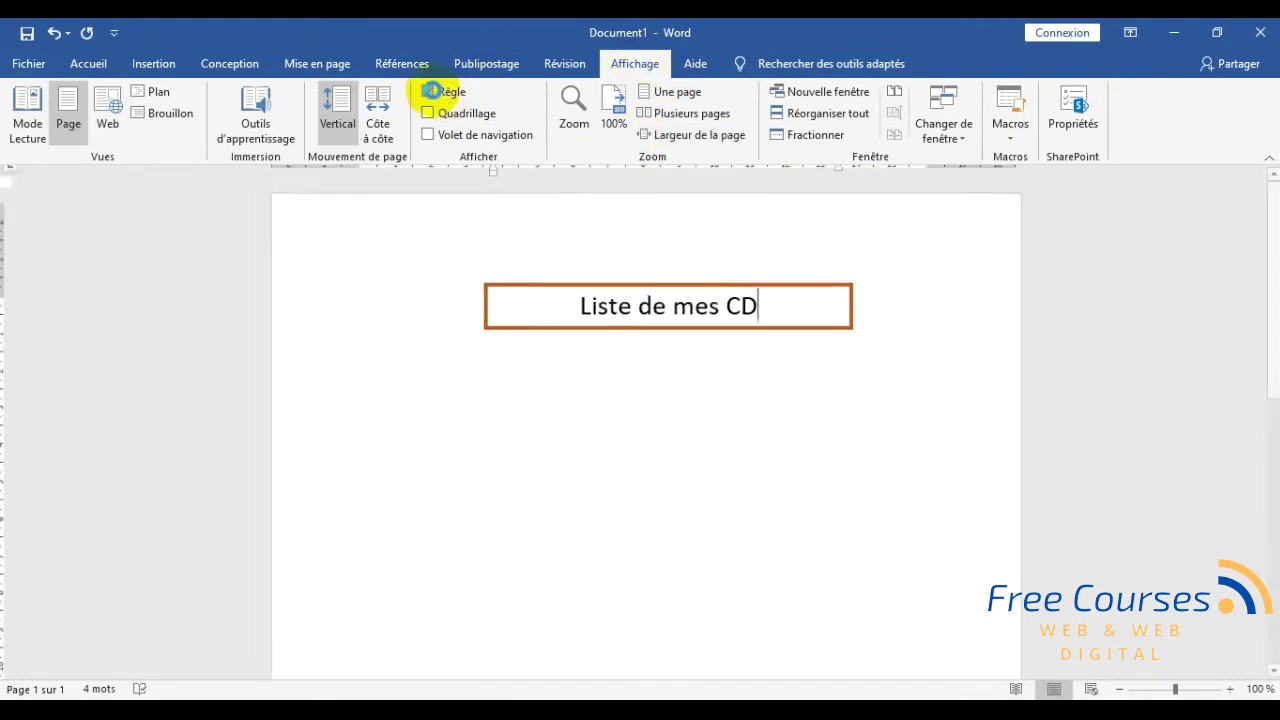
{"action": "left_click_drag", "start_coordinate": [781, 318], "coordinate": [563, 320]}
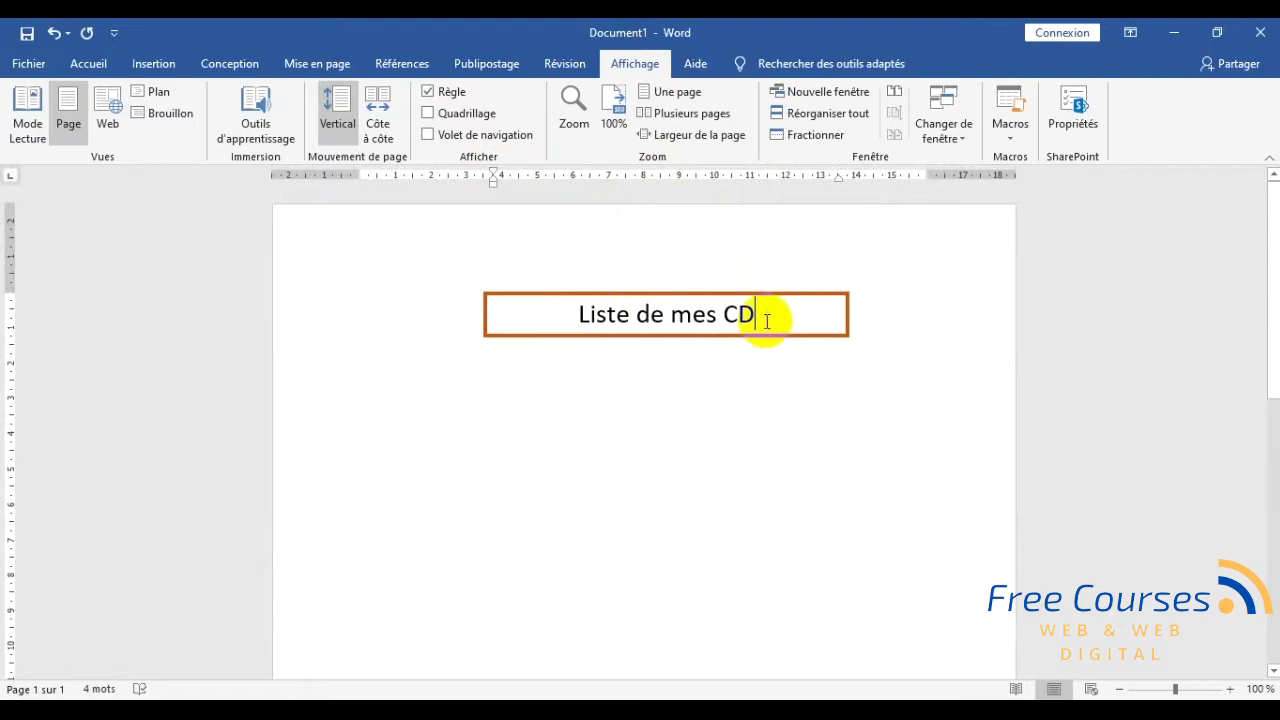
{"action": "left_click", "coordinate": [545, 316]}
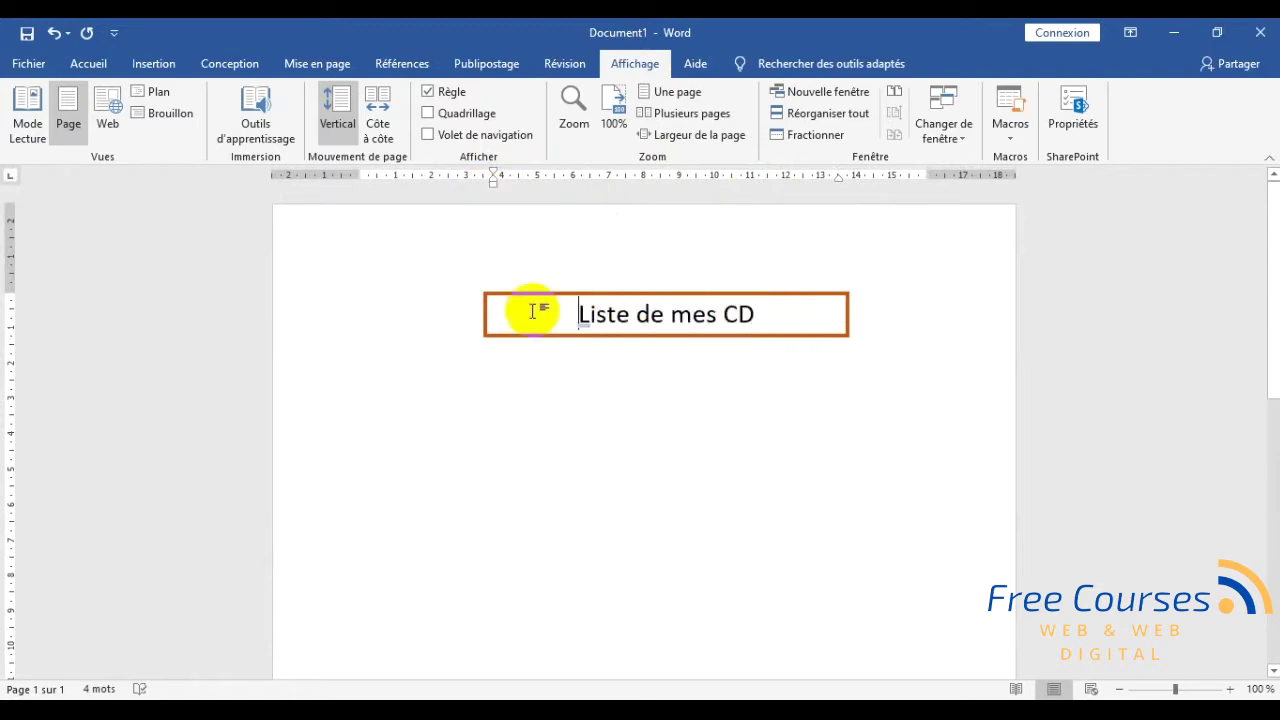
- Indent the empty line below the title slightly from the left margin
{"action": "left_click", "coordinate": [510, 412]}
{"action": "left_click_drag", "start_coordinate": [358, 188], "coordinate": [358, 188]}
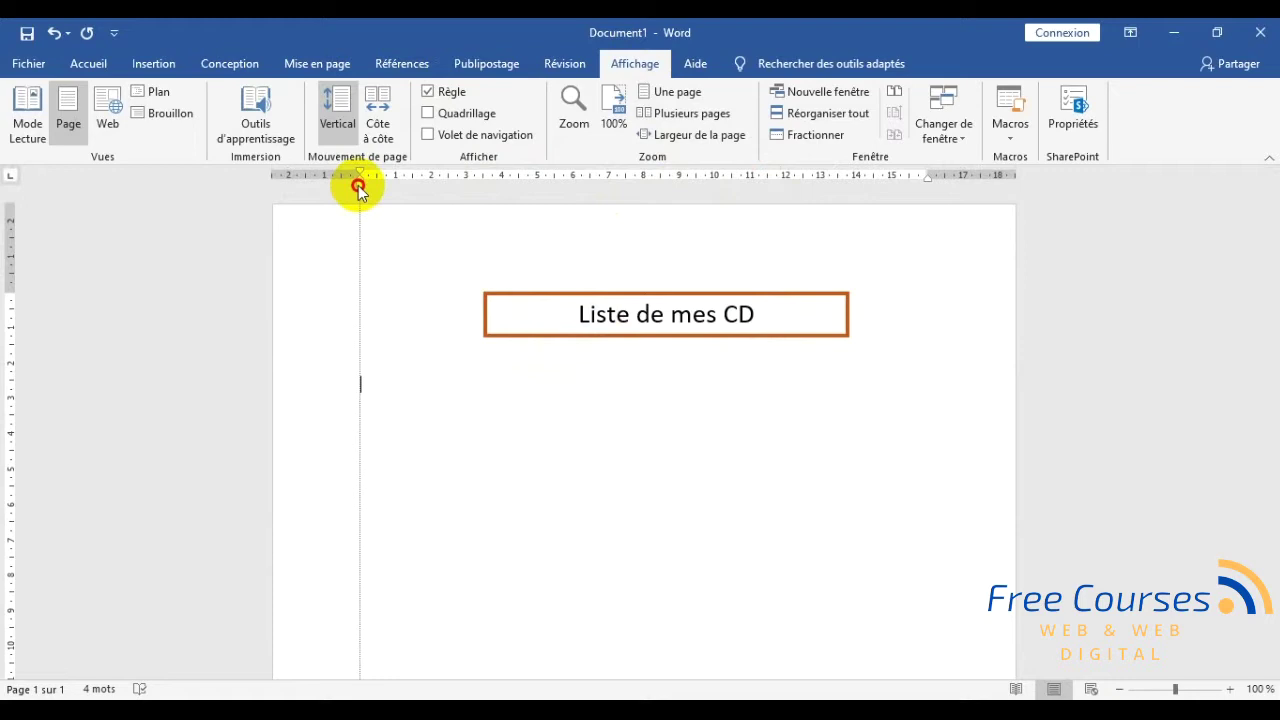
{"action": "left_click_drag", "start_coordinate": [358, 188], "coordinate": [368, 188]}
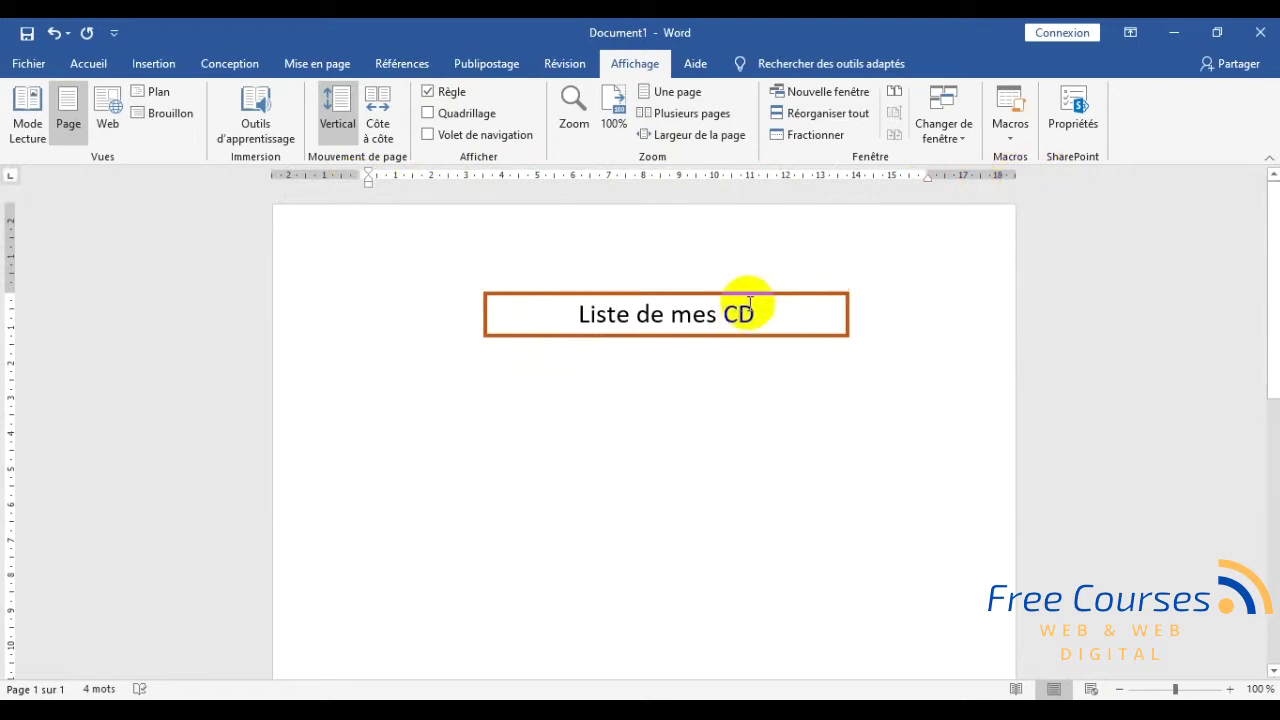
- Nudge the title box's left indent slightly inward
{"action": "left_click_drag", "start_coordinate": [764, 317], "coordinate": [723, 317]}
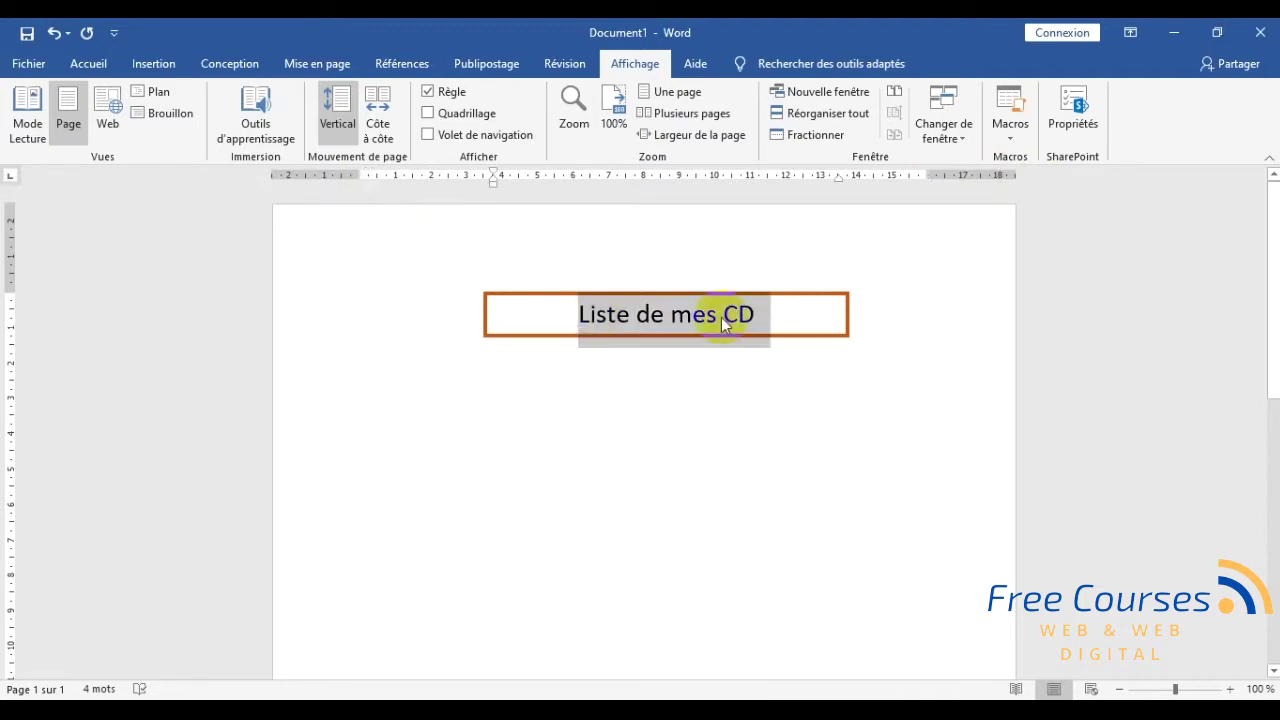
{"action": "left_click", "coordinate": [722, 317]}
{"action": "left_click", "coordinate": [670, 316]}
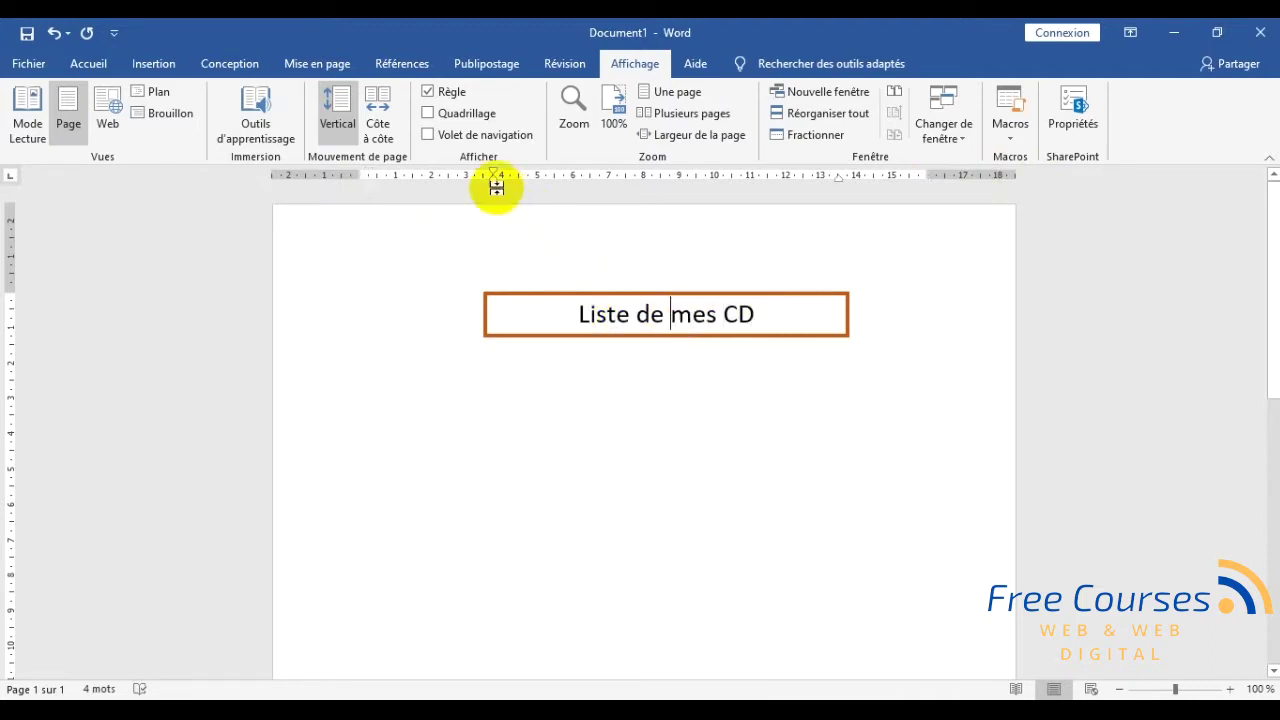
{"action": "mouse_move", "coordinate": [494, 183]}
{"action": "left_mouse_down"}
{"action": "mouse_move", "coordinate": [478, 197]}
{"action": "mouse_move", "coordinate": [456, 190]}
{"action": "mouse_move", "coordinate": [503, 205]}
{"action": "left_mouse_up"}
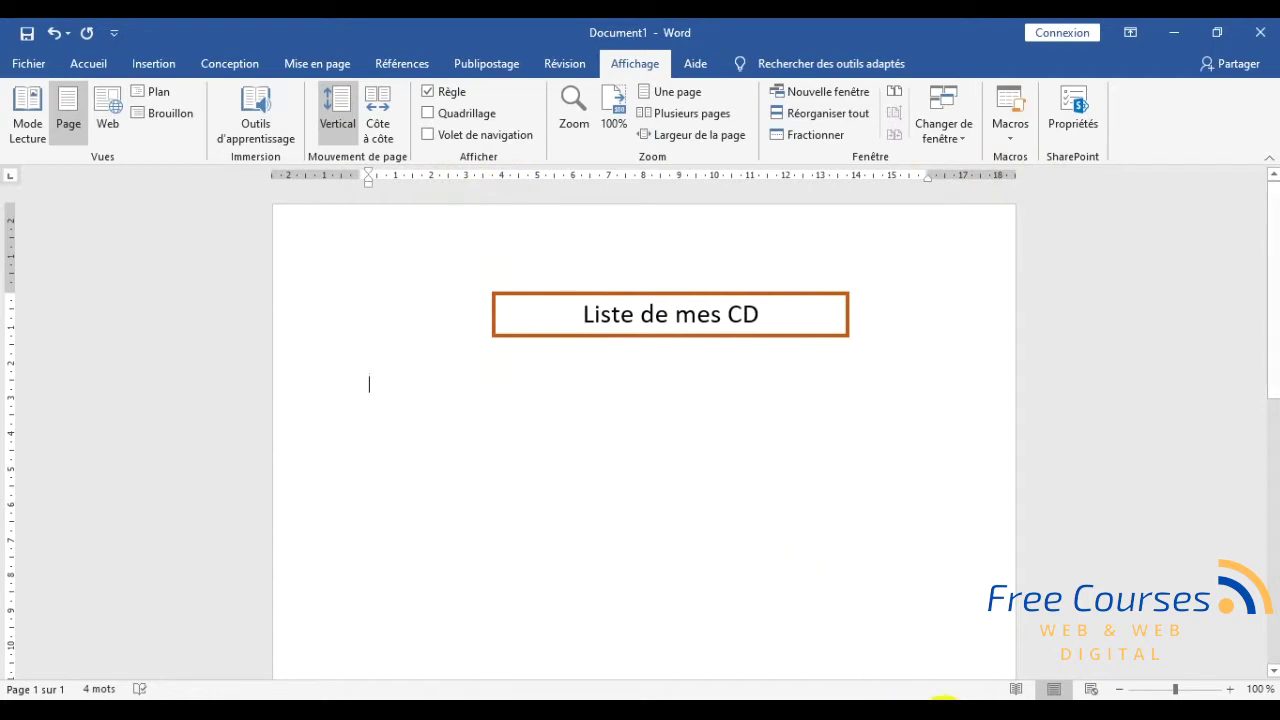
{"action": "mouse_move", "coordinate": [940, 697]}
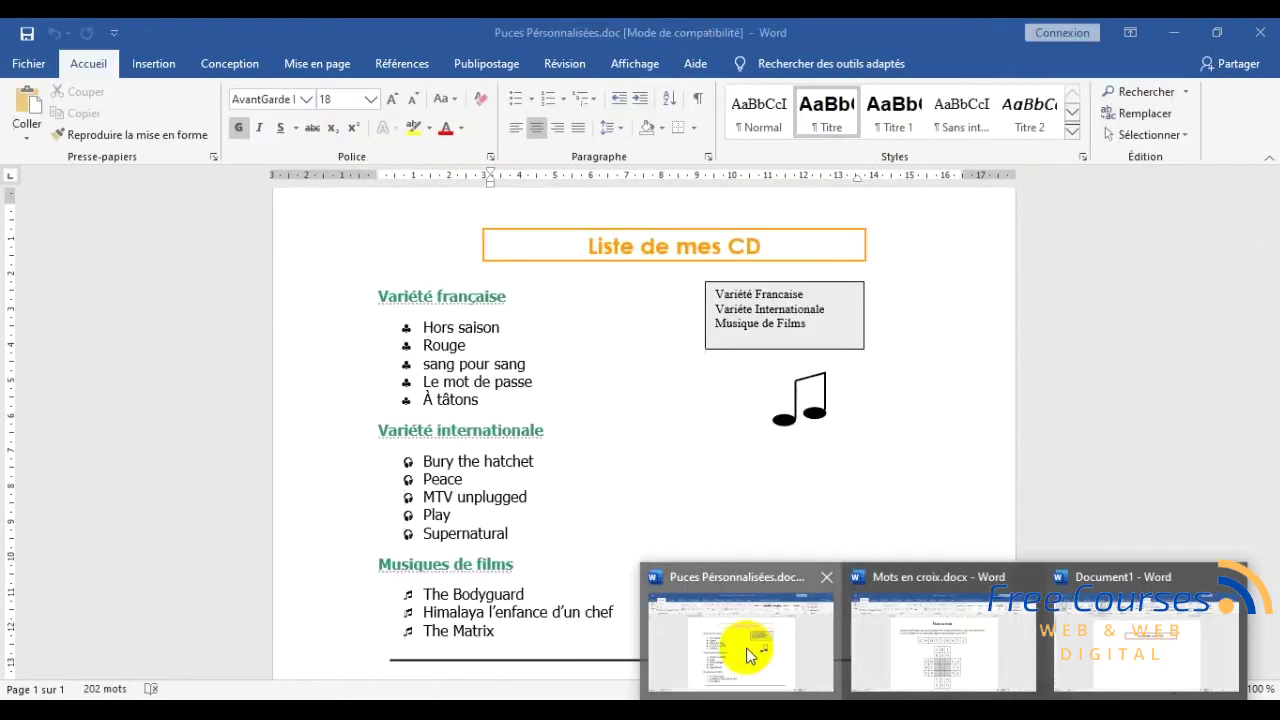
{"action": "left_click", "coordinate": [751, 651]}
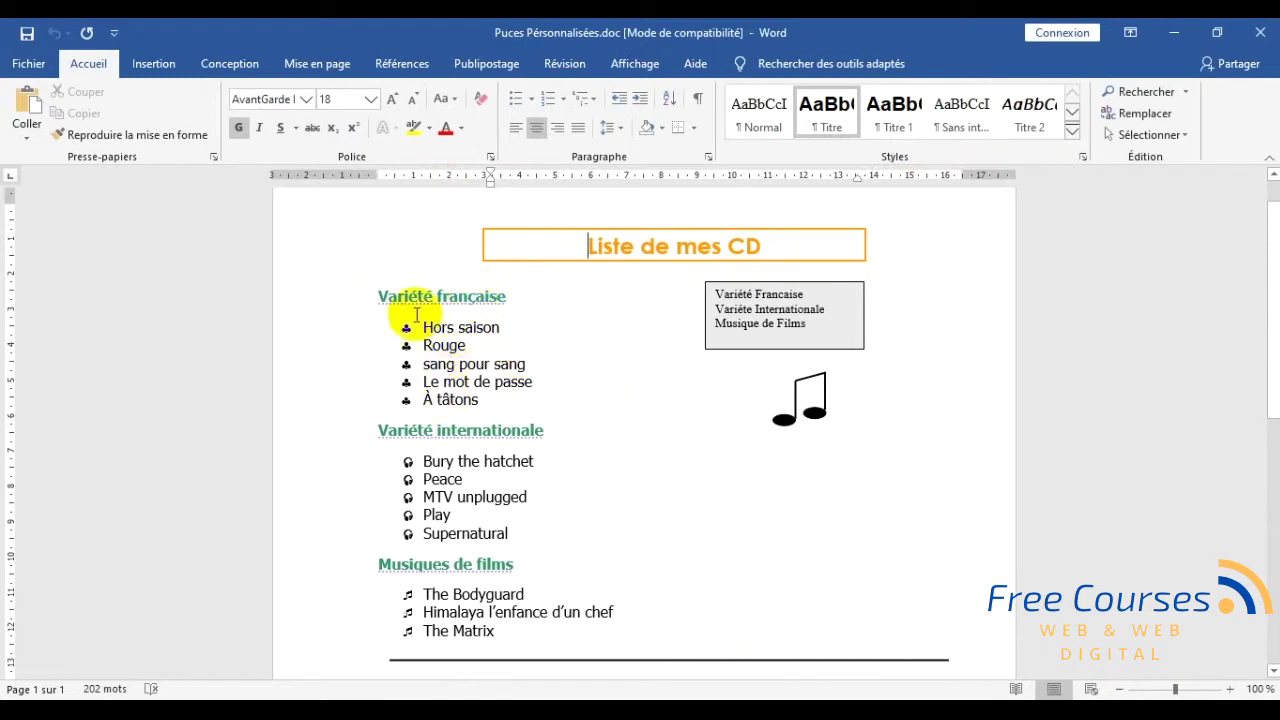
{"action": "left_click", "coordinate": [457, 330]}
{"action": "left_click_drag", "start_coordinate": [457, 330], "coordinate": [529, 400]}
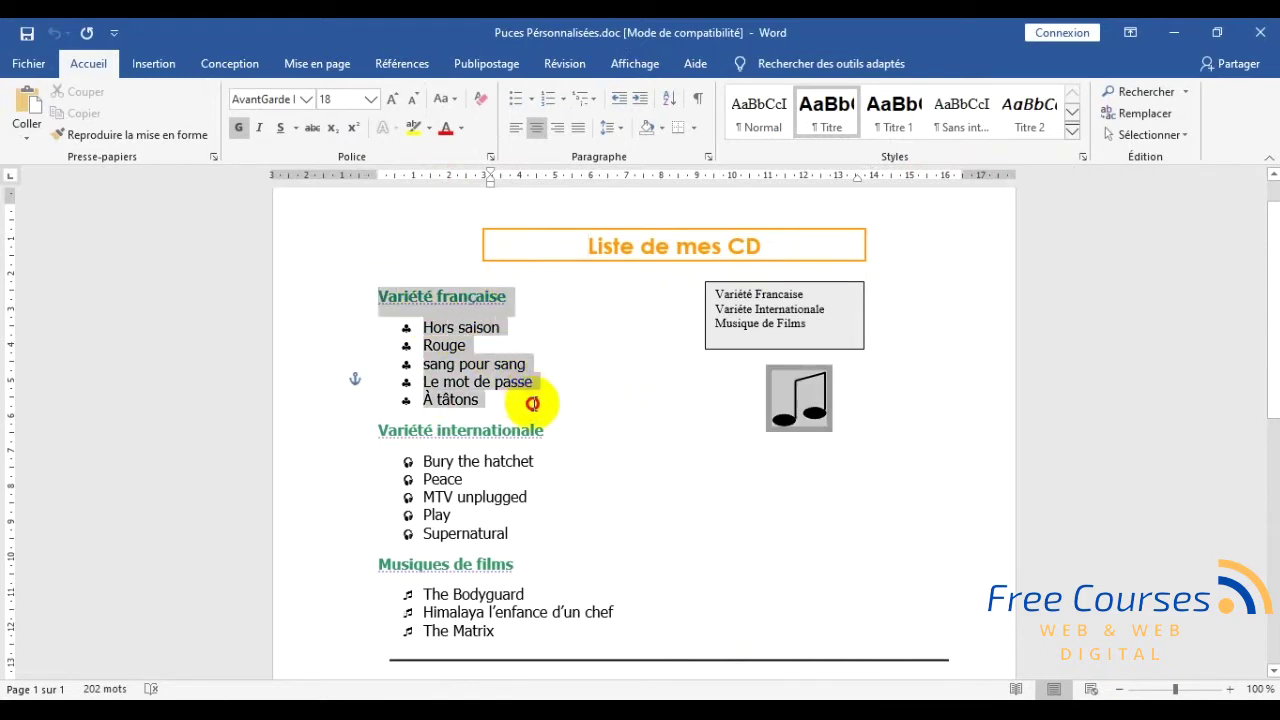
{"action": "left_click", "coordinate": [590, 458]}
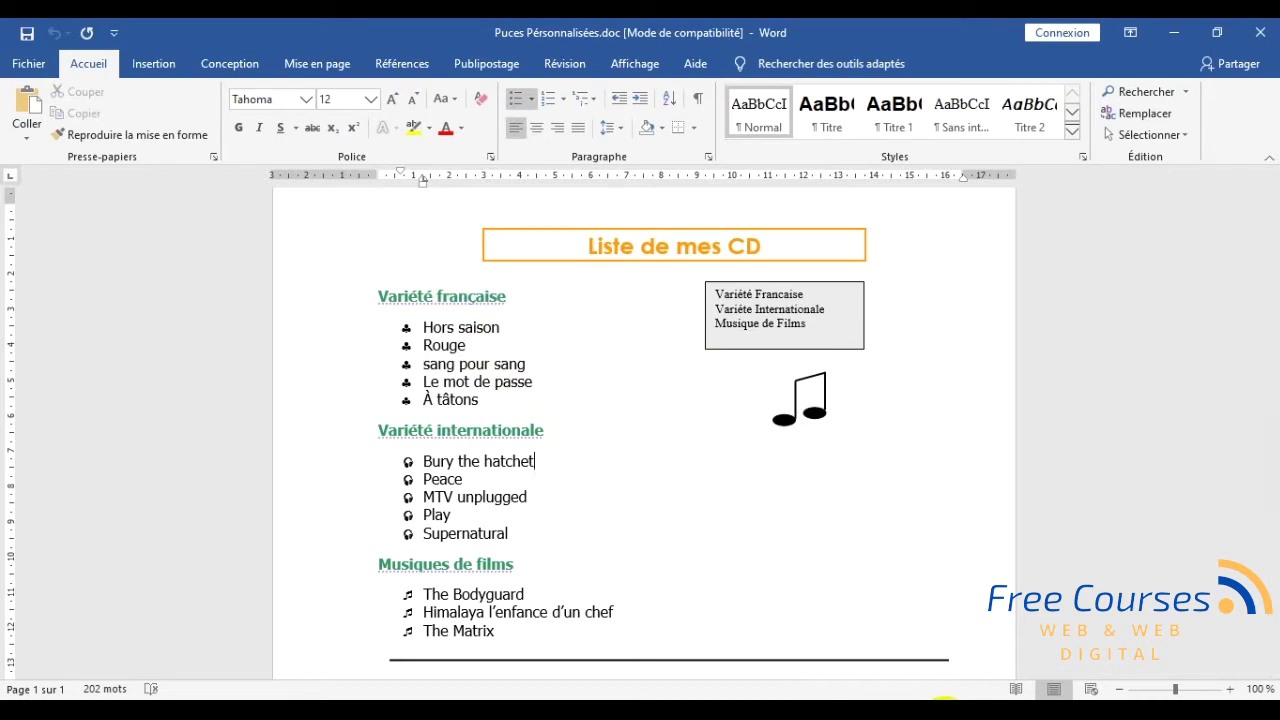
{"action": "mouse_move", "coordinate": [944, 700]}
{"action": "left_click", "coordinate": [1105, 660]}
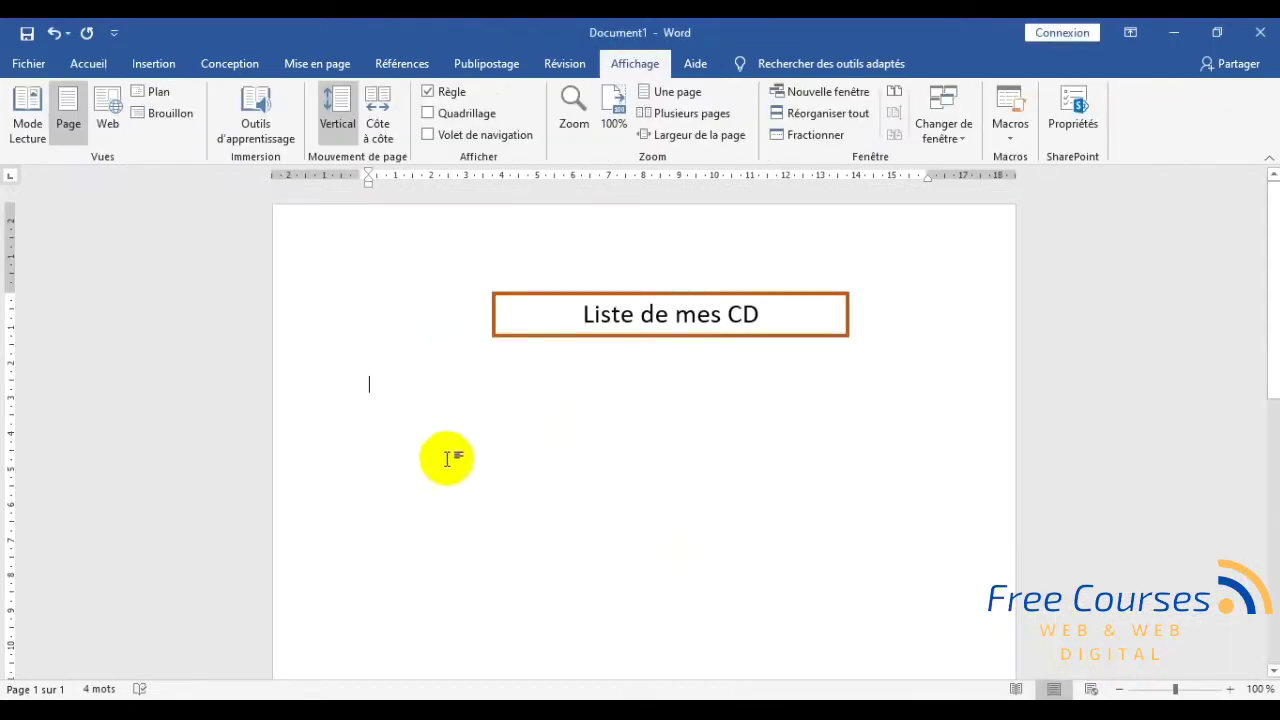
- Type 'Variétés françaises', fix françaises from spelling suggestions, and select the line
{"action": "type", "text": "VA"}
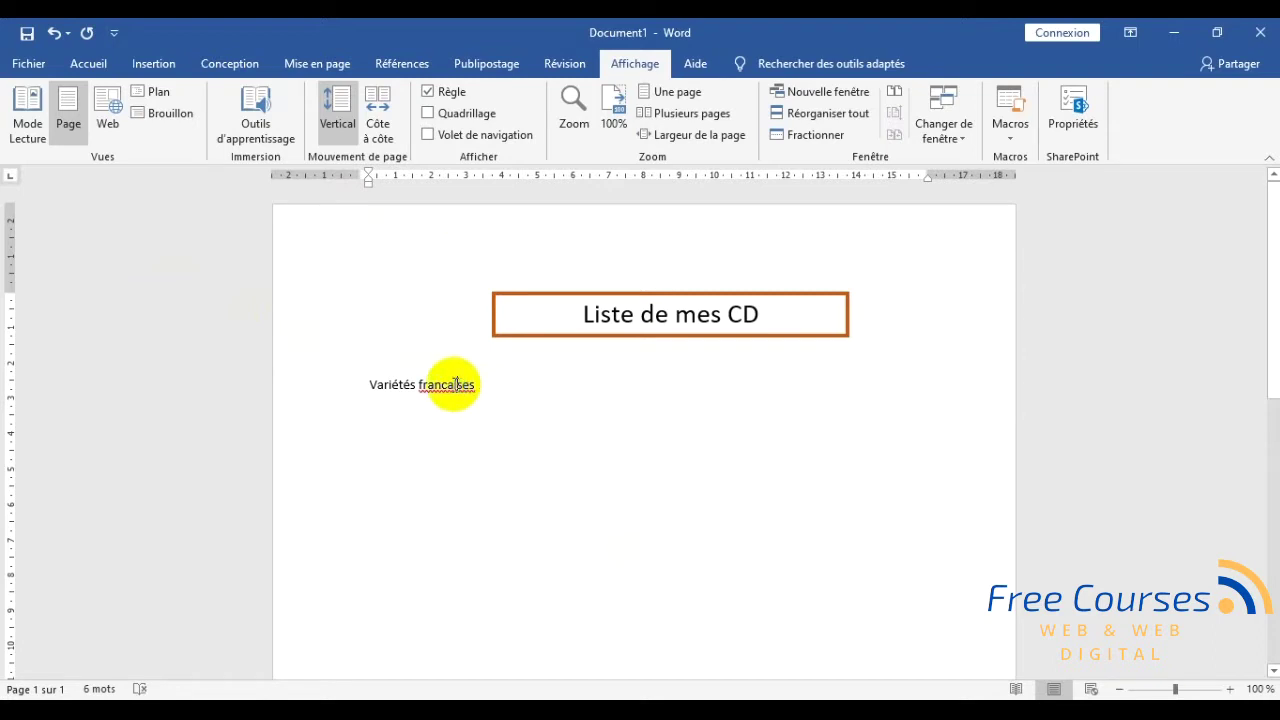
{"action": "right_click", "coordinate": [455, 390]}
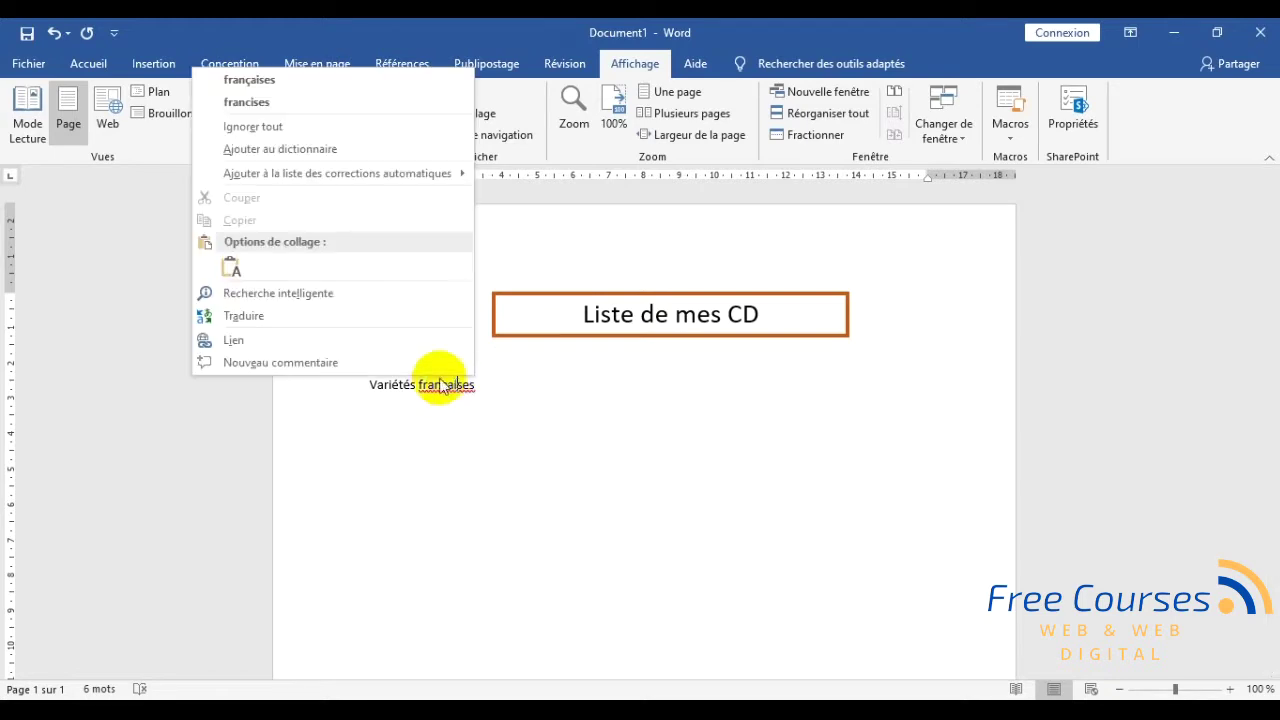
{"action": "left_click", "coordinate": [340, 125]}
{"action": "left_click", "coordinate": [510, 390]}
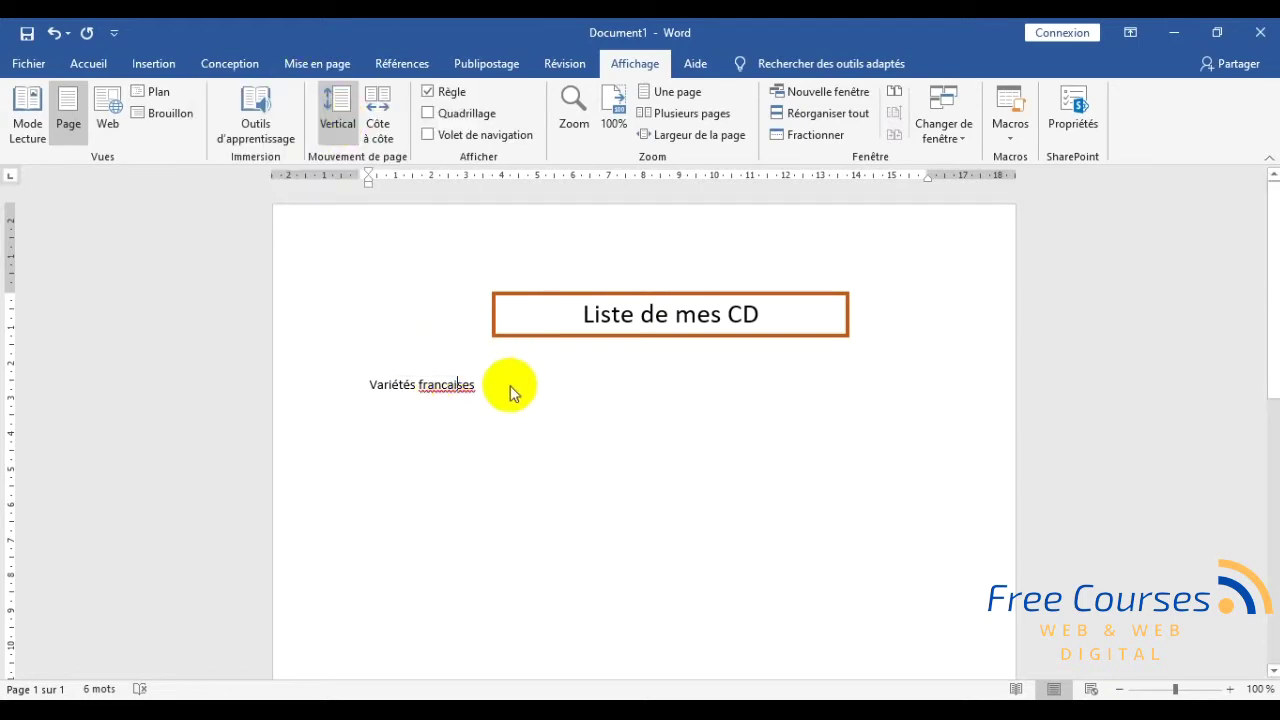
{"action": "type", "text": "ç"}
{"action": "key", "text": "Return"}
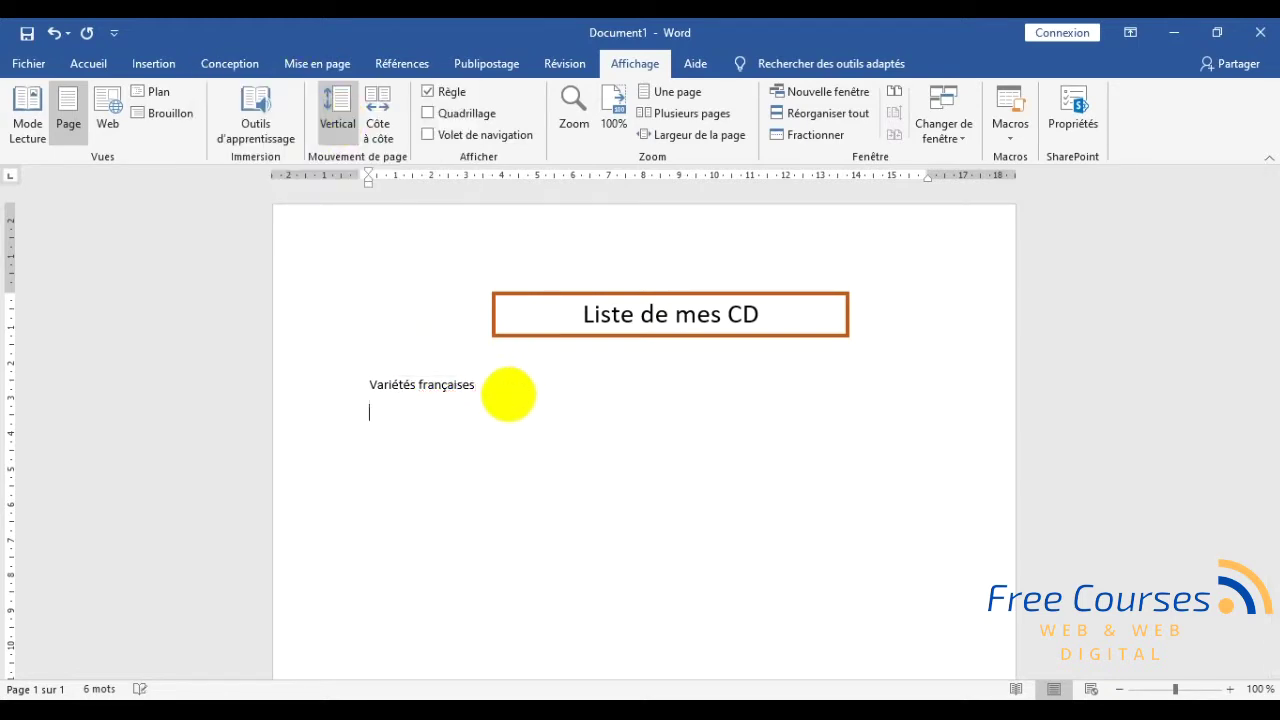
{"action": "key", "text": "BackSpace"}
{"action": "left_click_drag", "start_coordinate": [425, 387], "coordinate": [371, 386]}
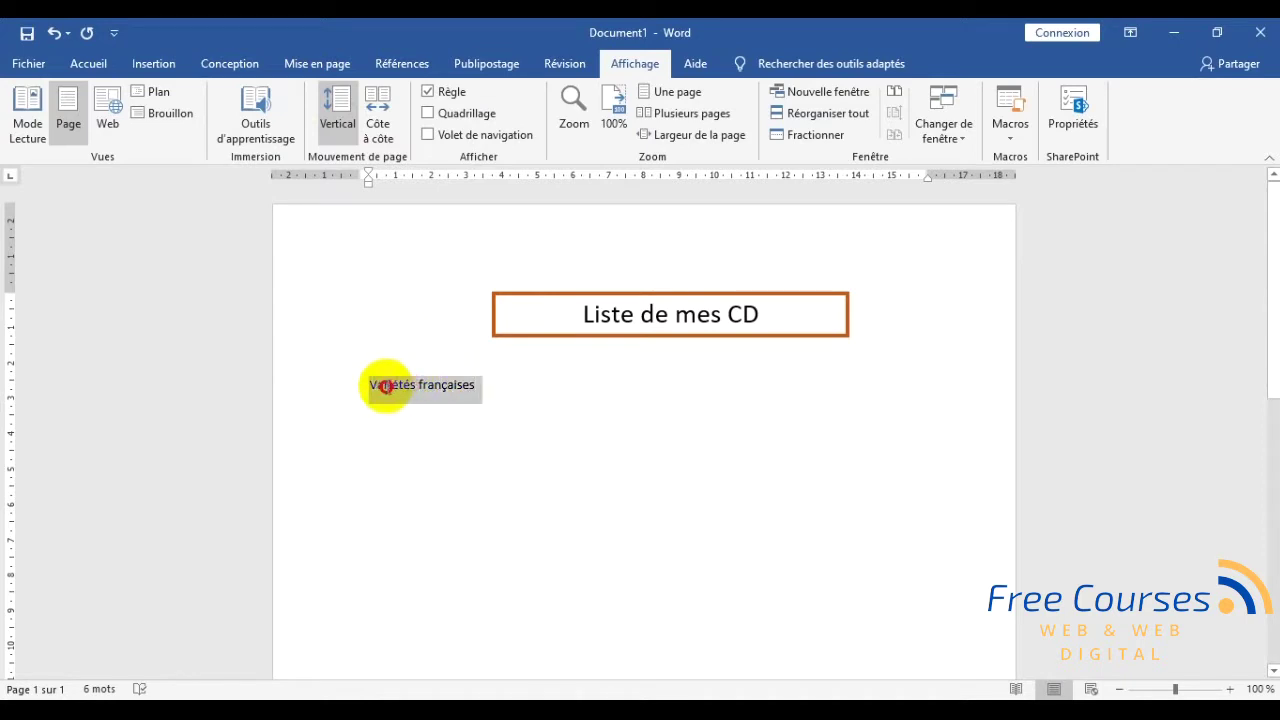
- Give the 'Variétés françaises' heading a dotted underline
{"action": "left_click", "coordinate": [89, 64]}
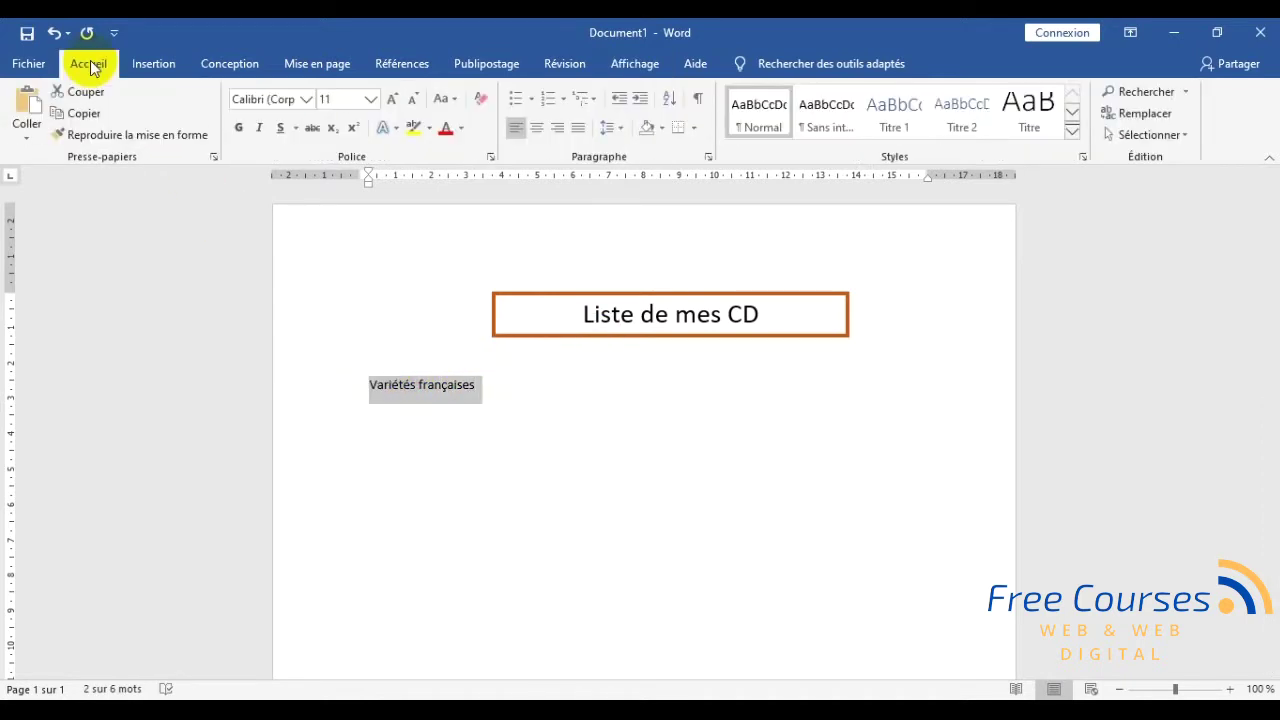
{"action": "left_click", "coordinate": [282, 135]}
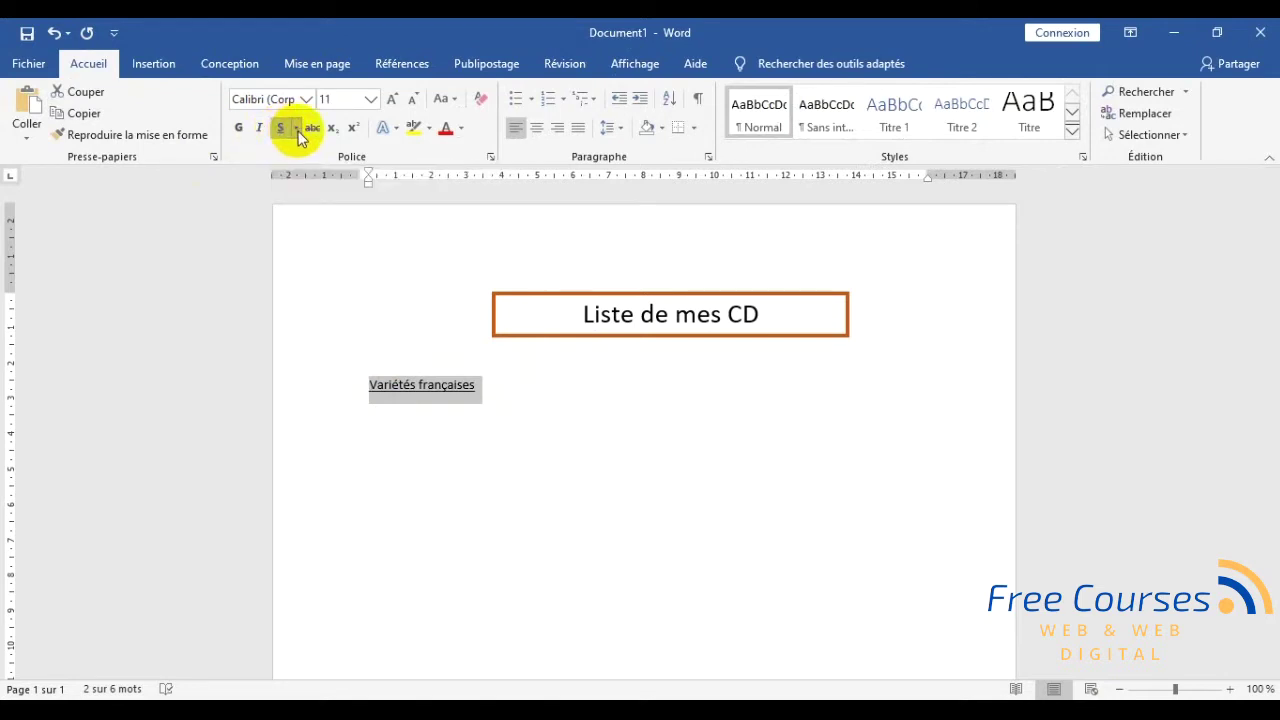
{"action": "left_click", "coordinate": [297, 130]}
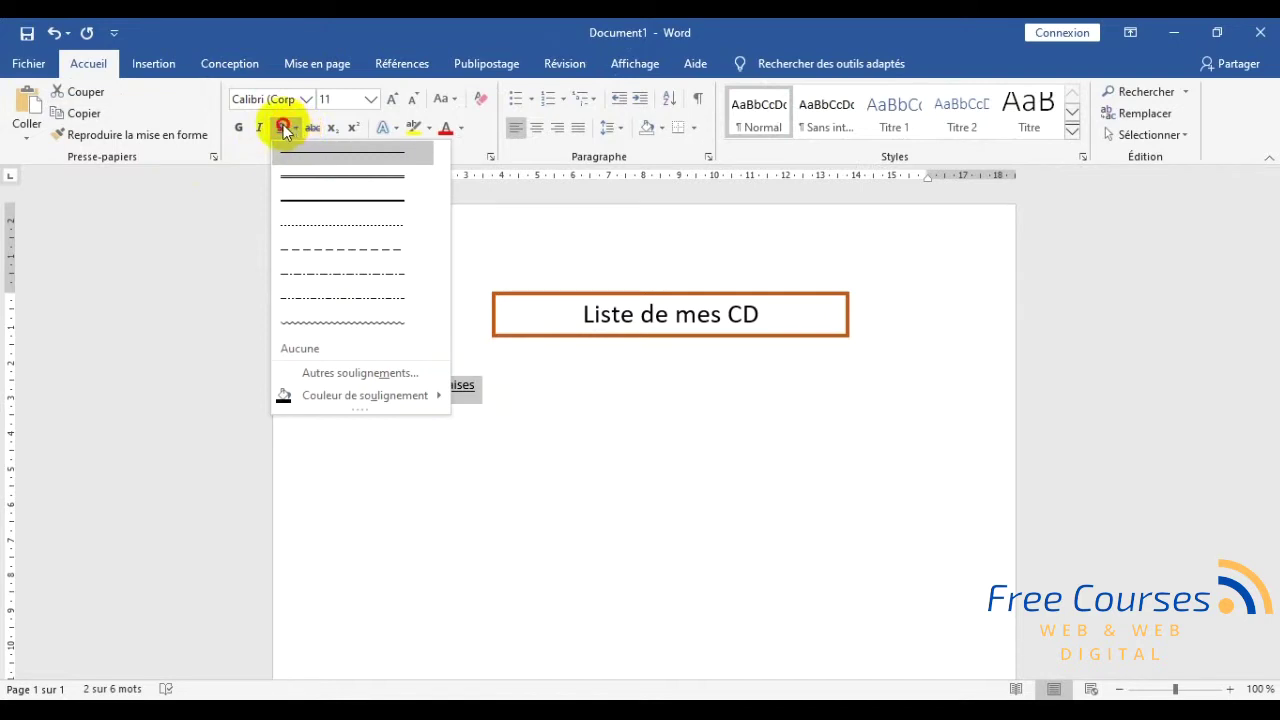
{"action": "left_click", "coordinate": [284, 129]}
{"action": "left_click", "coordinate": [284, 129]}
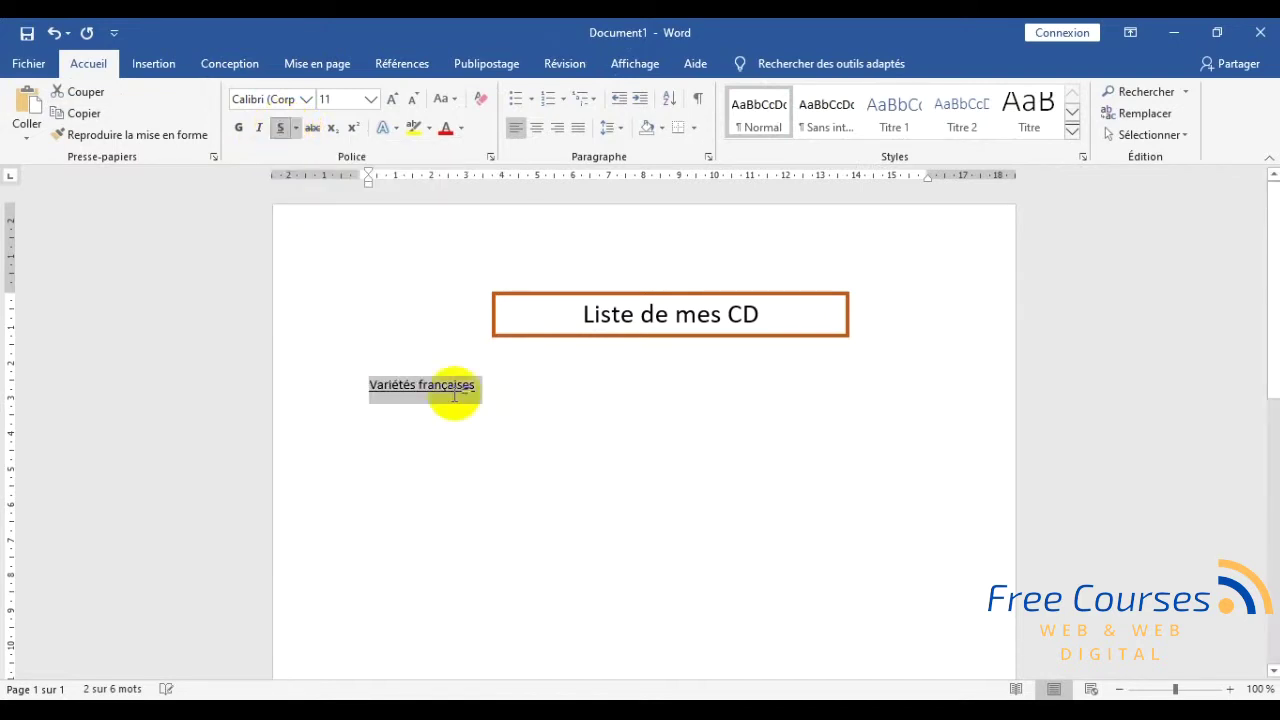
{"action": "left_click", "coordinate": [297, 130]}
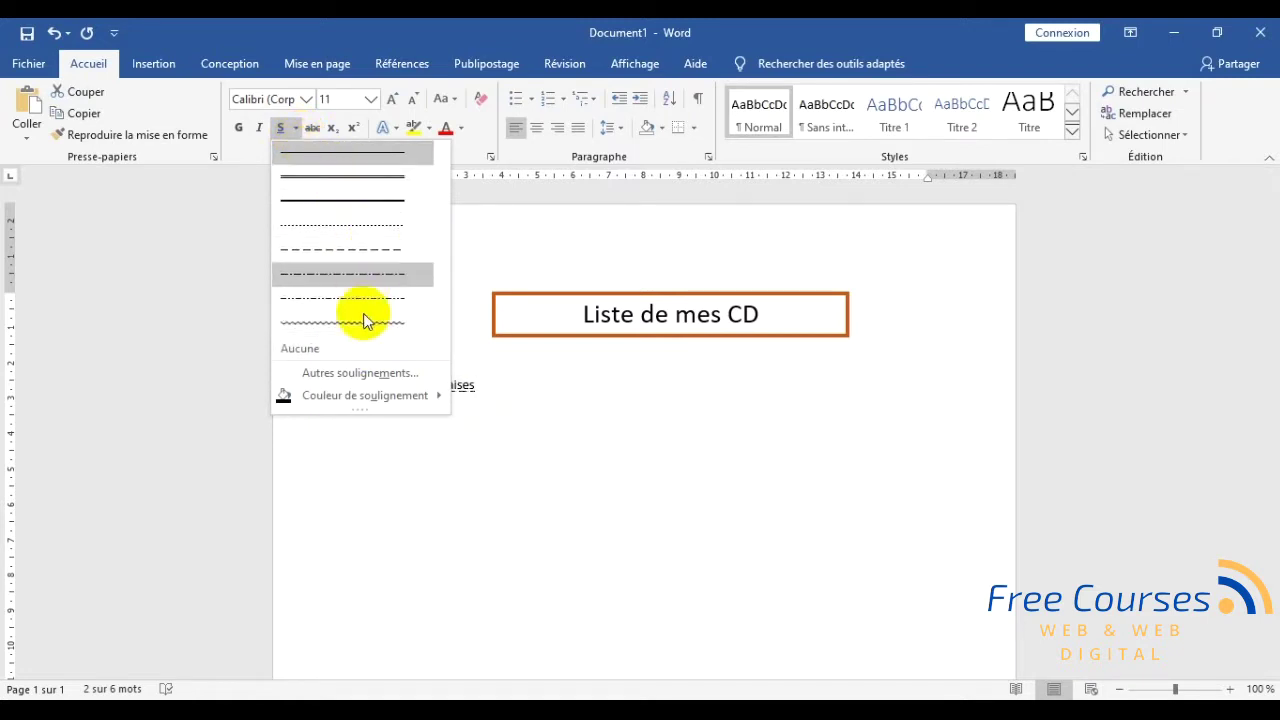
{"action": "left_click", "coordinate": [369, 225]}
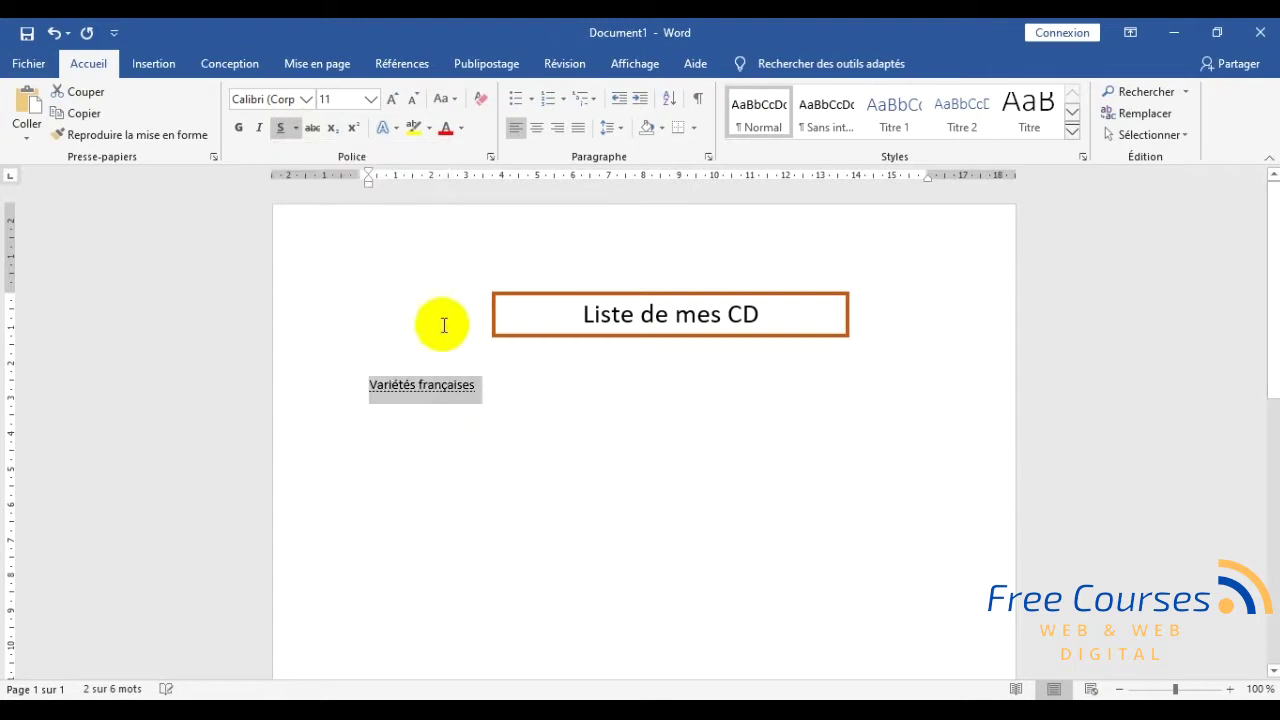
{"action": "left_click", "coordinate": [498, 413]}
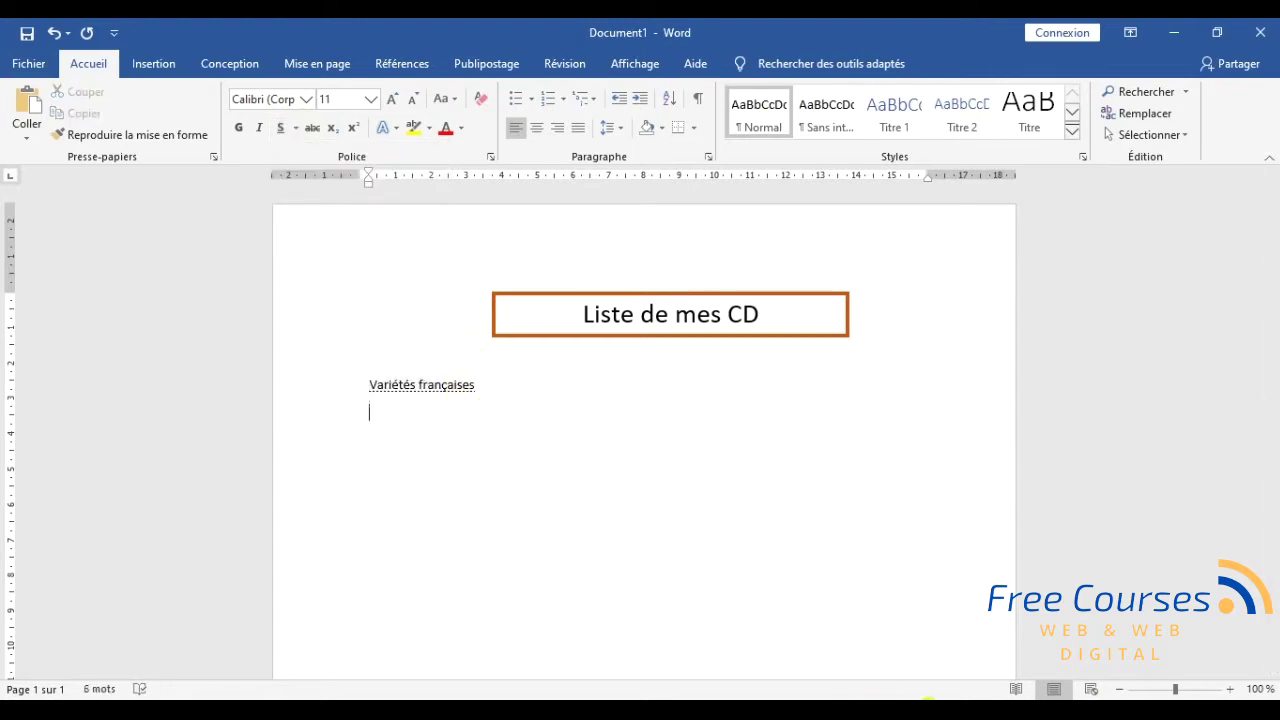
- View the Puces Personnalisées reference page, then switch back to Document1
{"action": "left_click", "coordinate": [939, 698]}
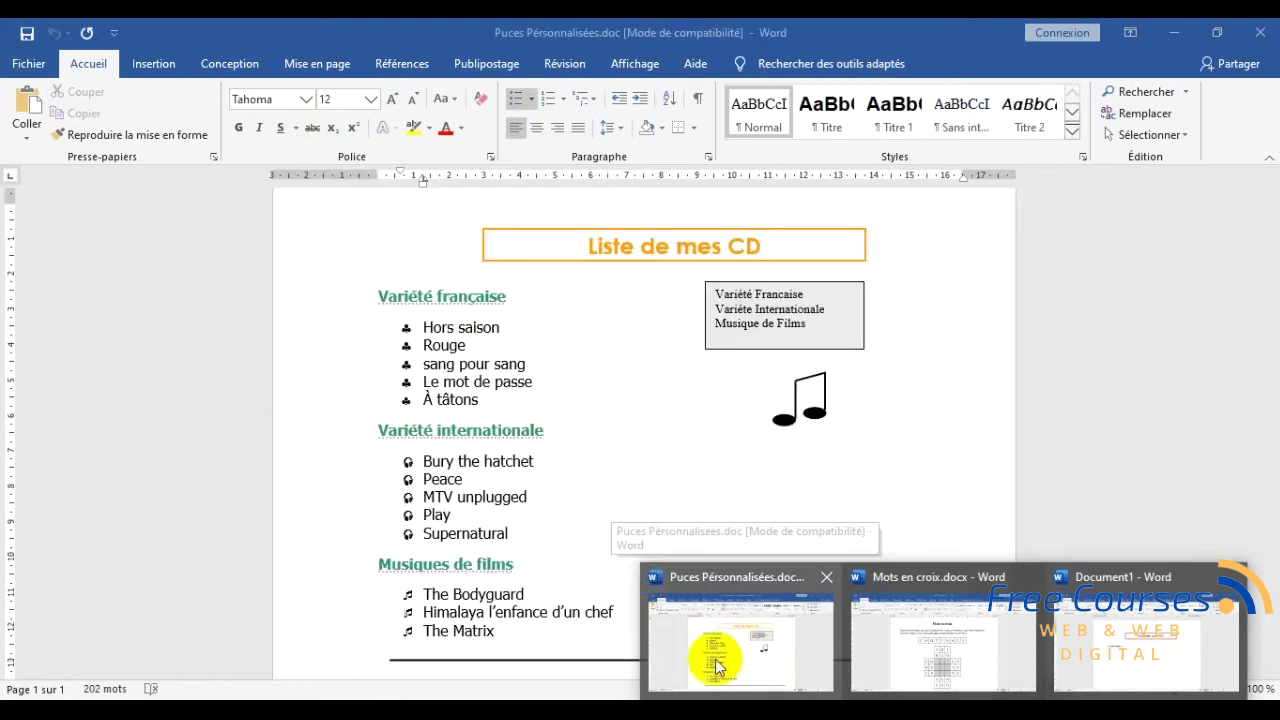
{"action": "left_click", "coordinate": [714, 660]}
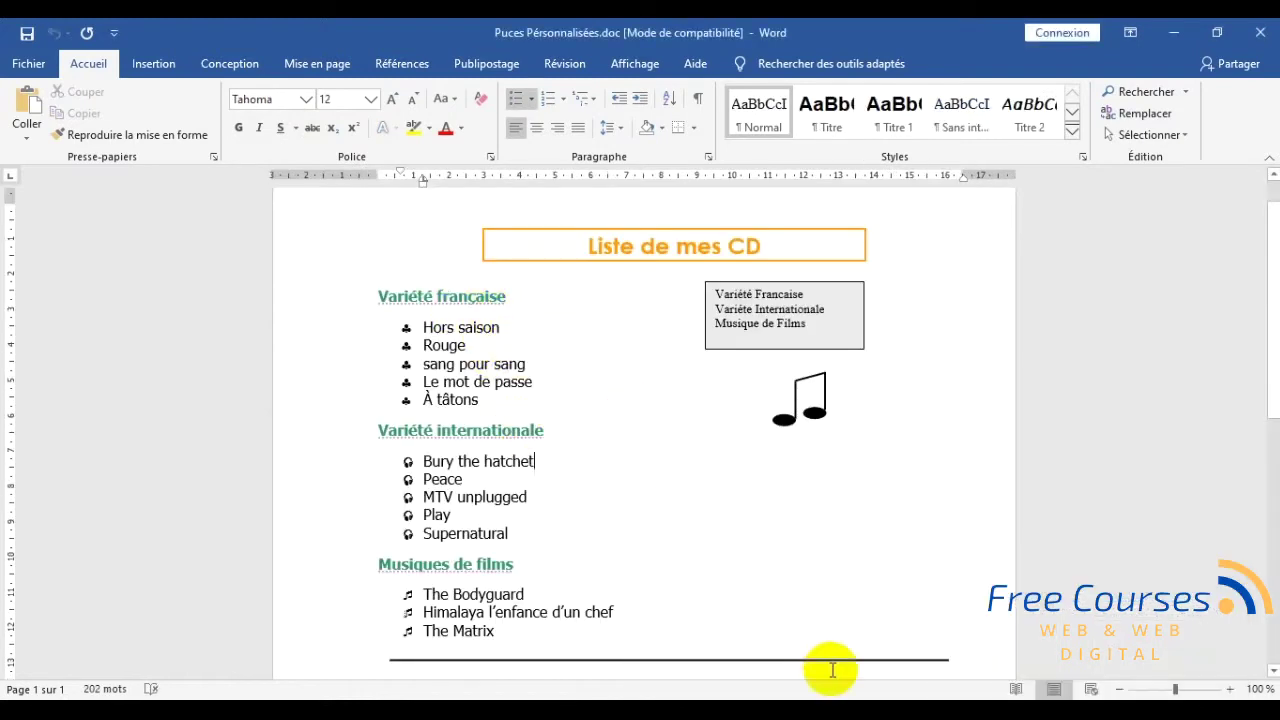
{"action": "left_click", "coordinate": [940, 695]}
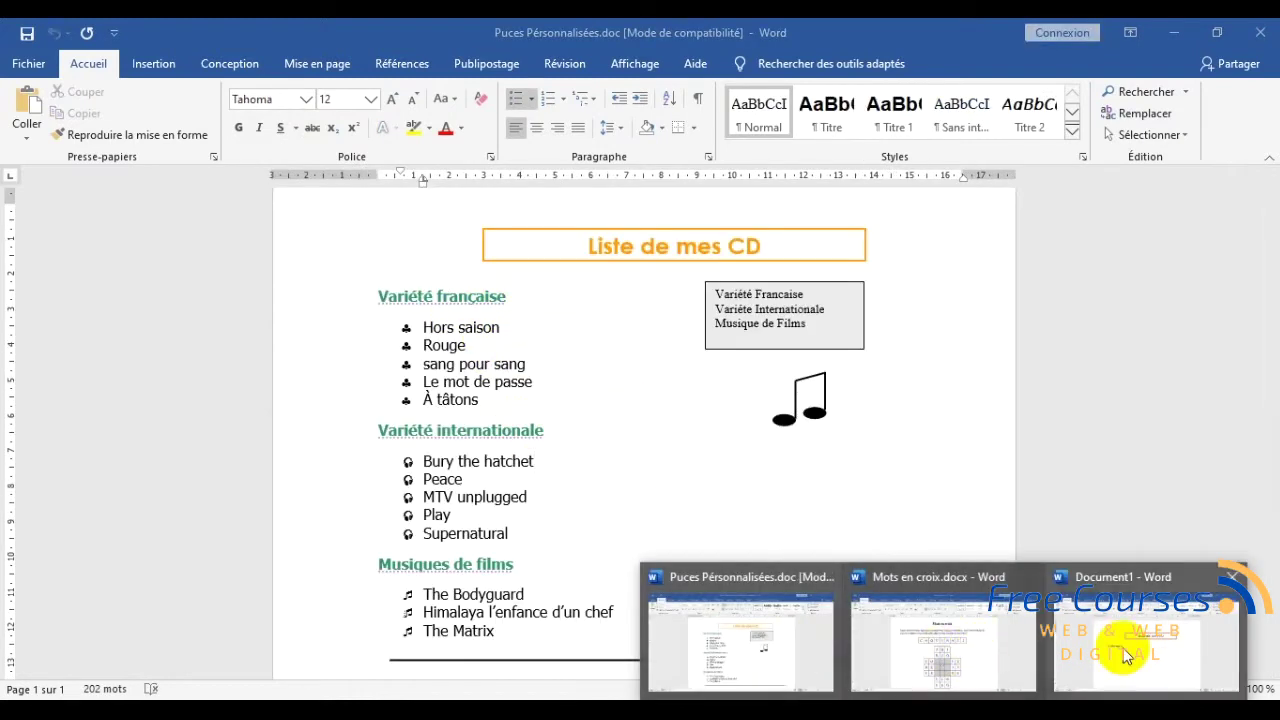
{"action": "left_click", "coordinate": [1109, 643]}
- Make 'Variétés françaises' 16 pt green, then bring up the Puces Personnalisées page
{"action": "left_click_drag", "start_coordinate": [492, 390], "coordinate": [340, 382]}
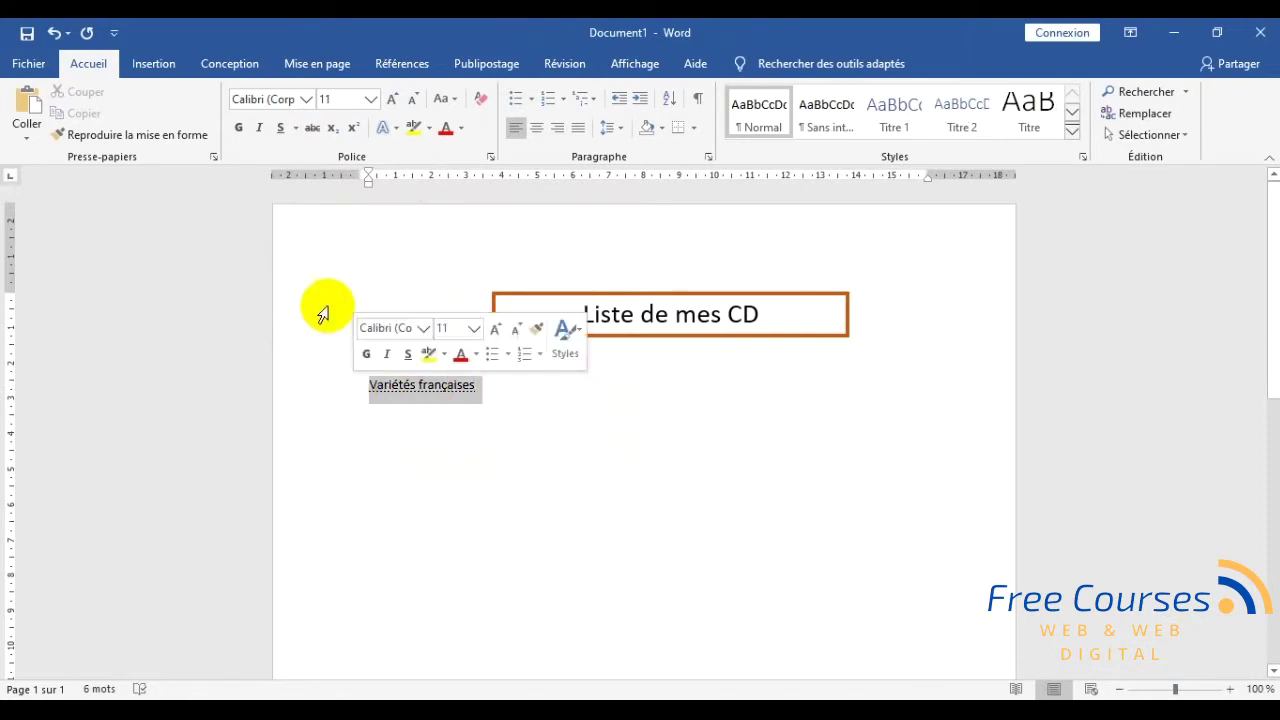
{"action": "left_click", "coordinate": [393, 102]}
{"action": "left_click", "coordinate": [393, 102]}
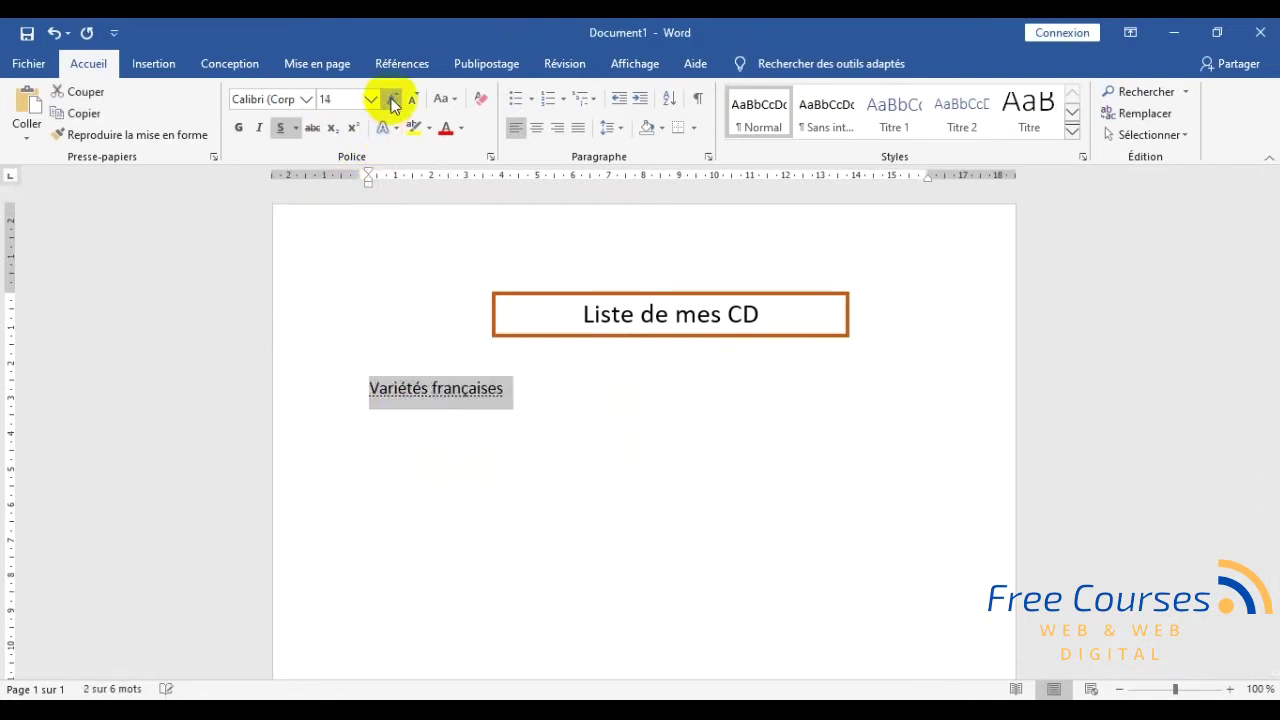
{"action": "left_click", "coordinate": [393, 102]}
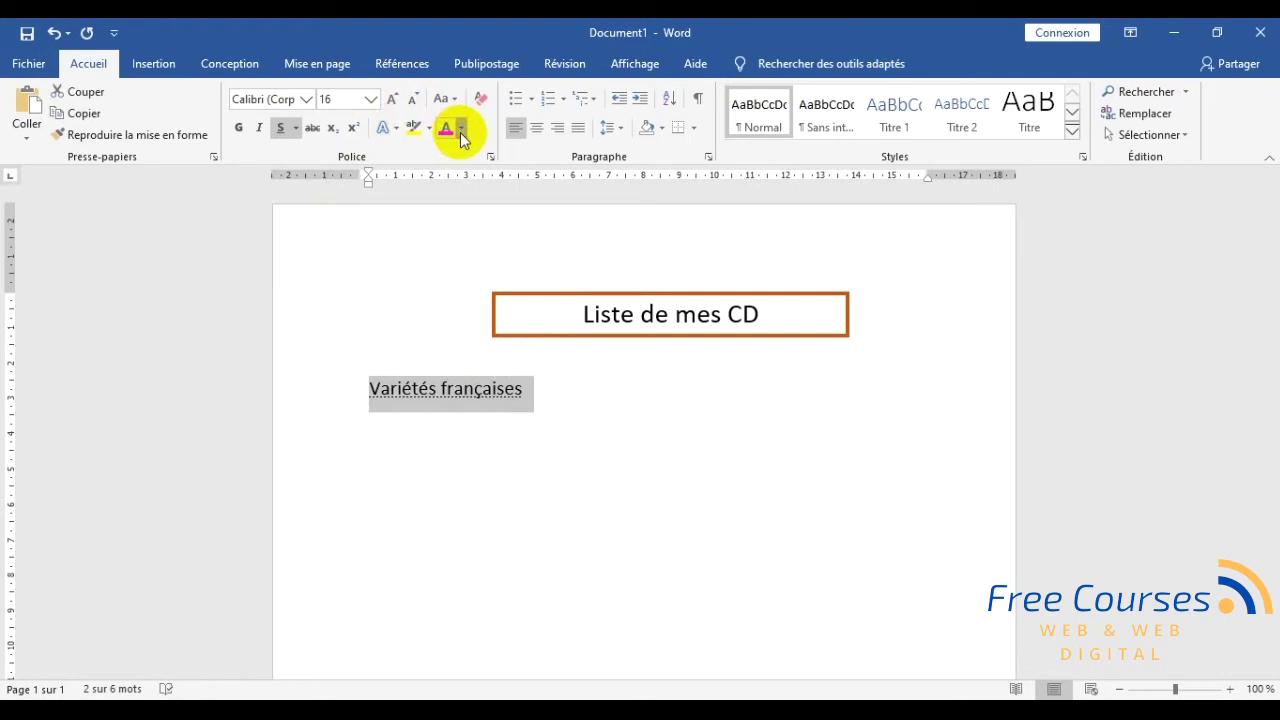
{"action": "left_click", "coordinate": [461, 130]}
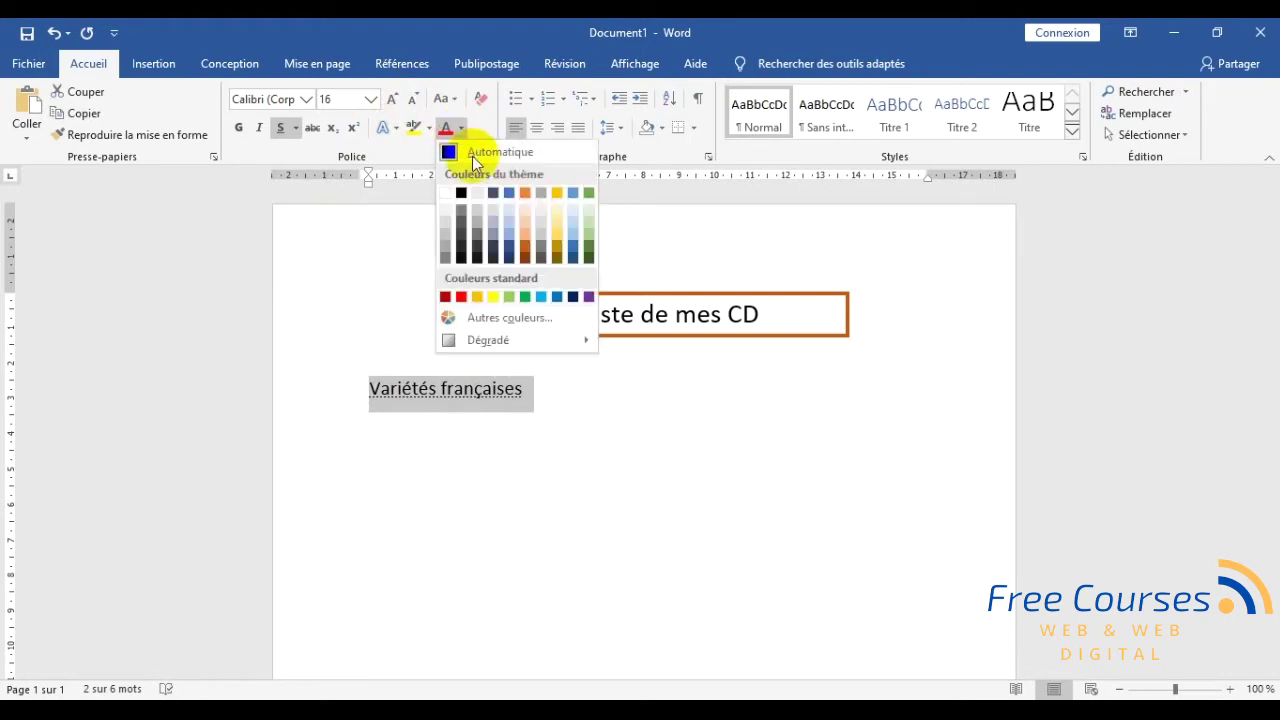
{"action": "left_click", "coordinate": [588, 193]}
{"action": "left_click", "coordinate": [482, 441]}
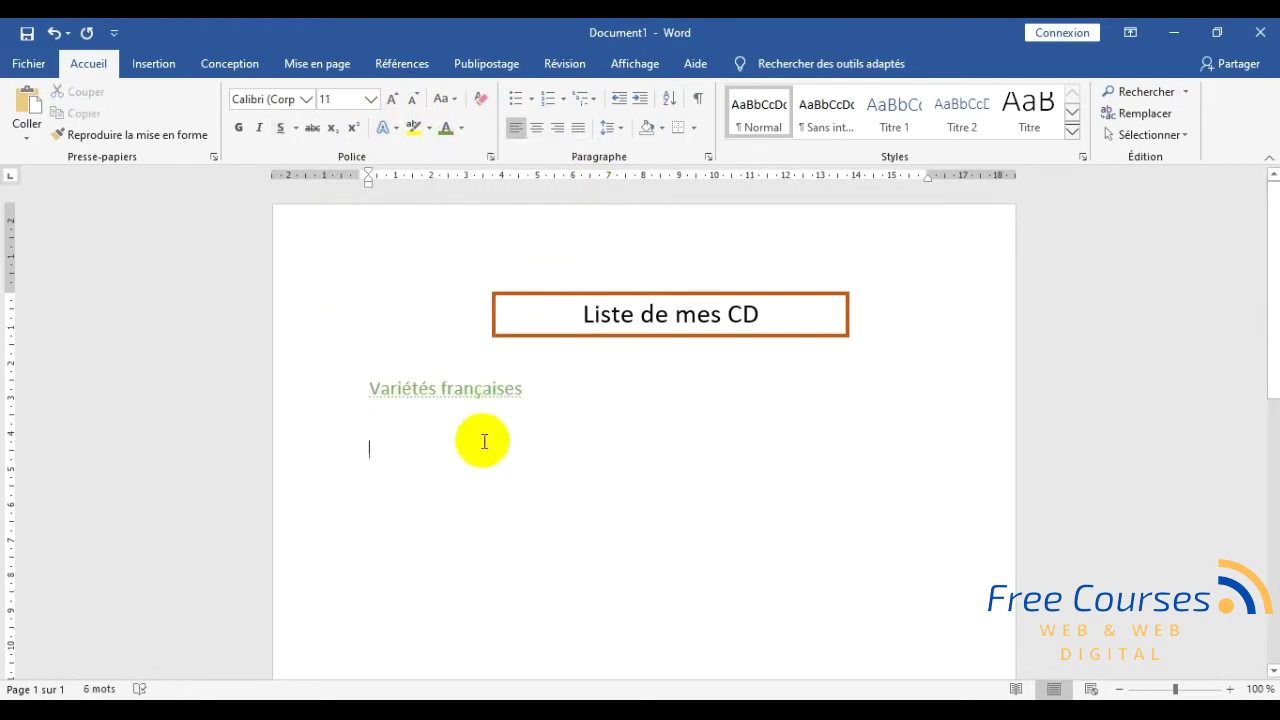
{"action": "mouse_move", "coordinate": [956, 698]}
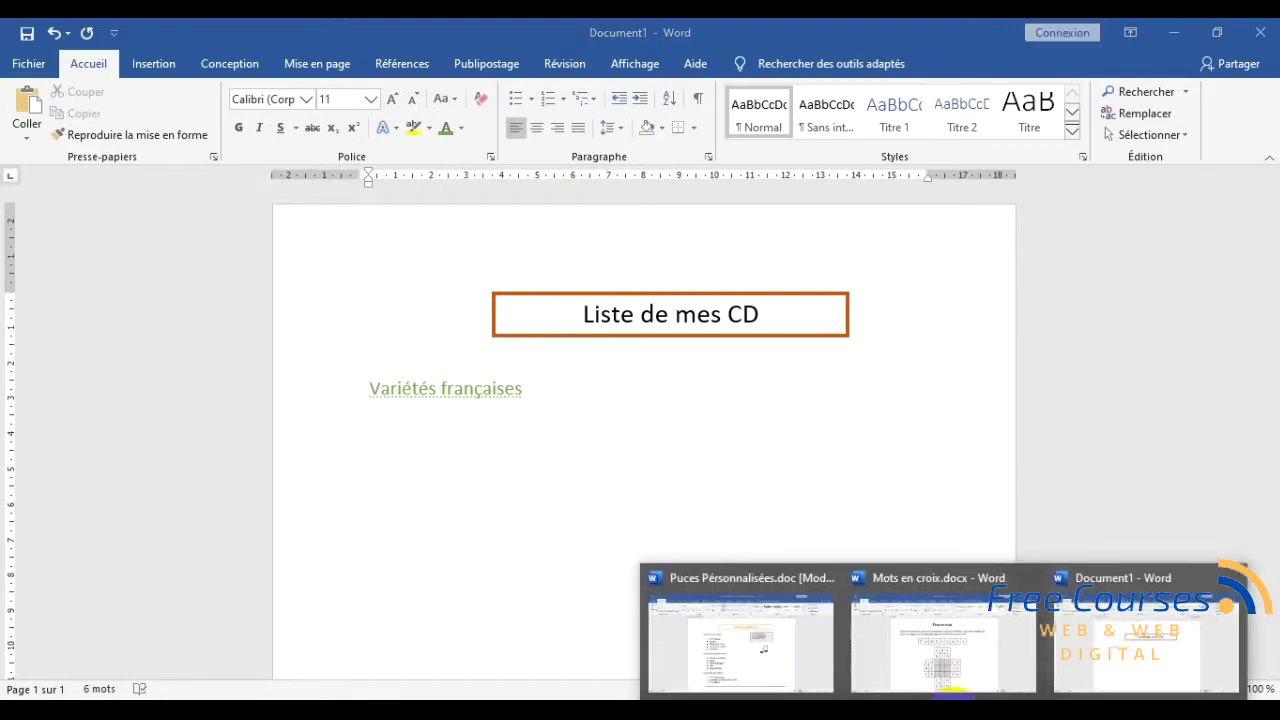
{"action": "left_click", "coordinate": [749, 663]}
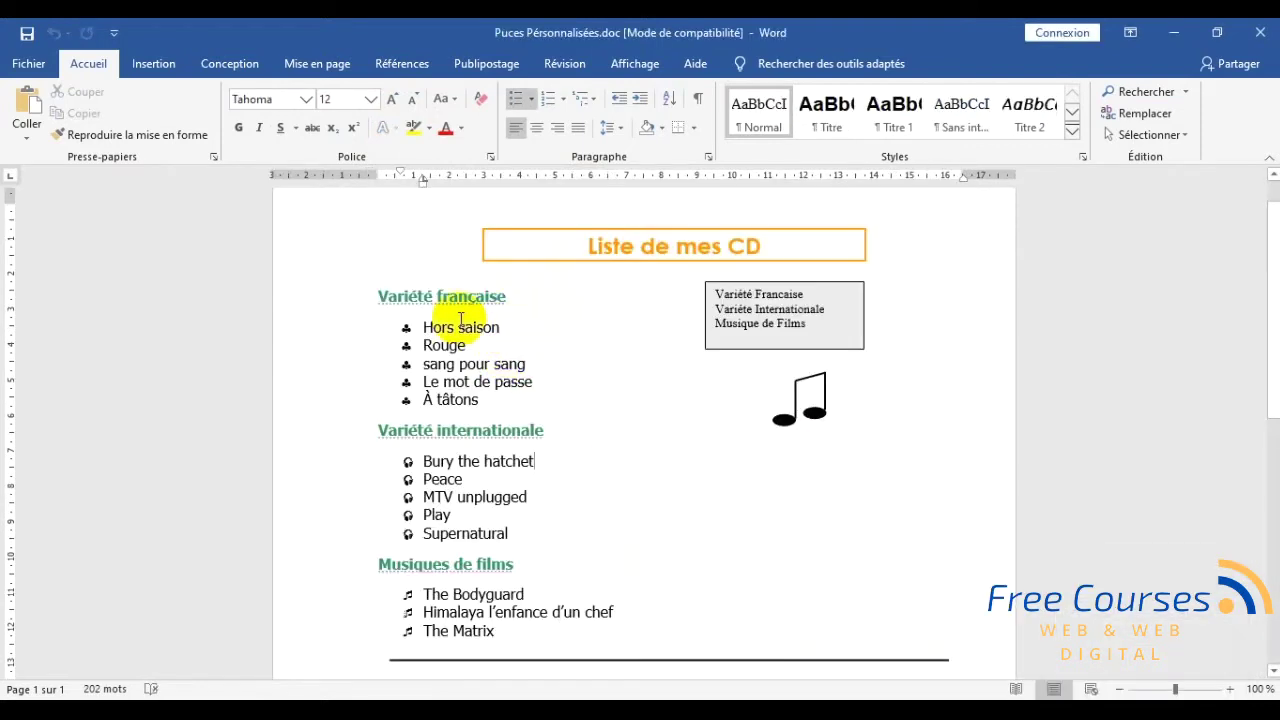
{"action": "left_click_drag", "start_coordinate": [420, 327], "coordinate": [547, 400]}
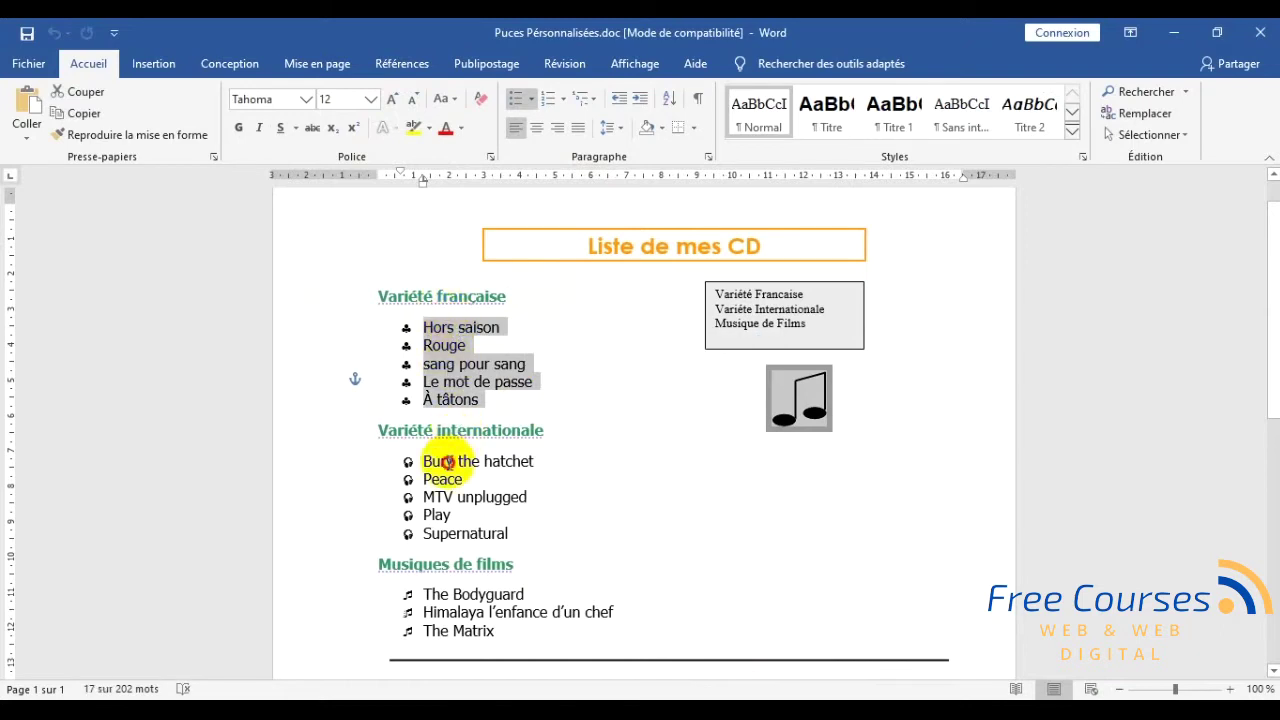
{"action": "left_click_drag", "start_coordinate": [446, 462], "coordinate": [450, 515]}
{"action": "left_click_drag", "start_coordinate": [453, 594], "coordinate": [453, 631]}
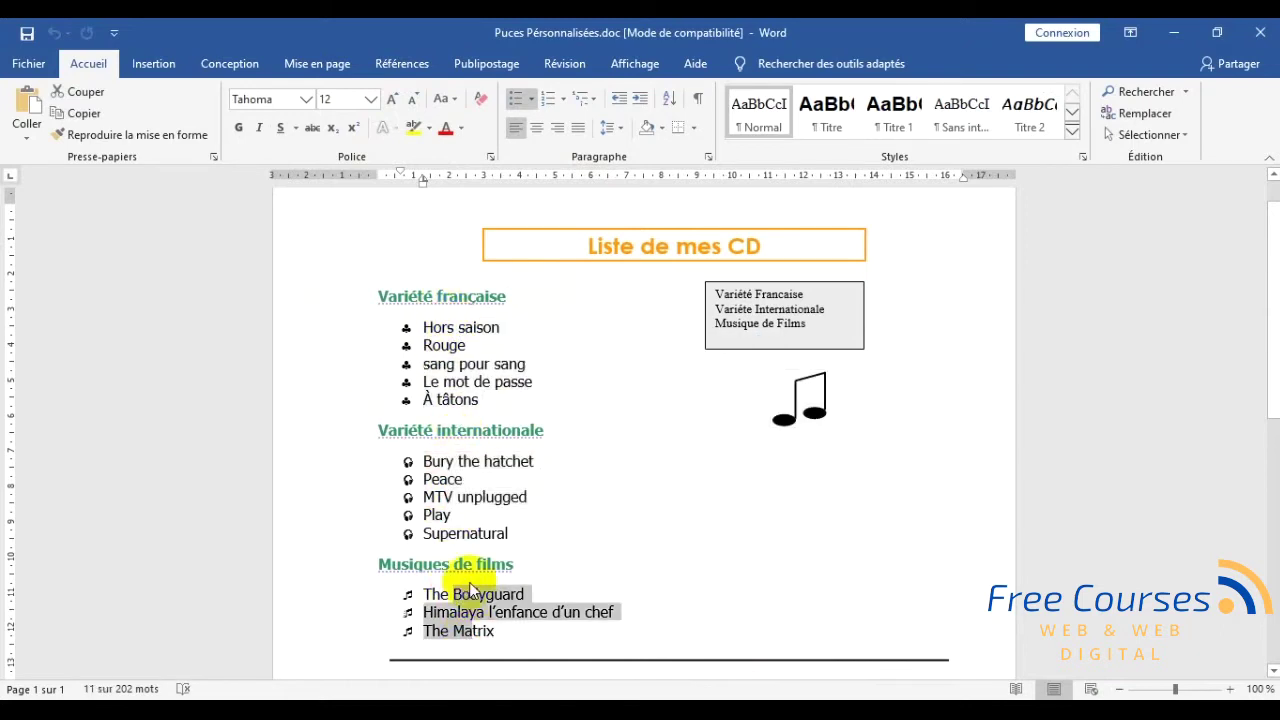
{"action": "left_click", "coordinate": [469, 383]}
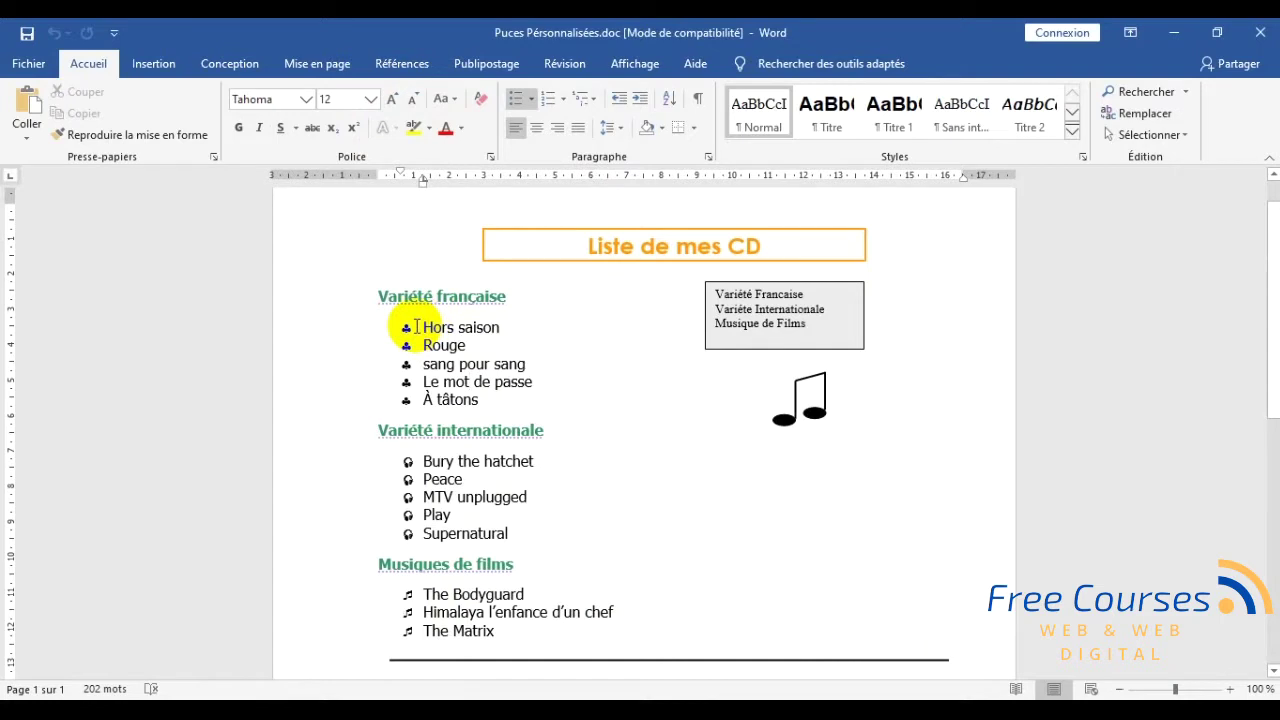
{"action": "left_click_drag", "start_coordinate": [416, 327], "coordinate": [430, 351]}
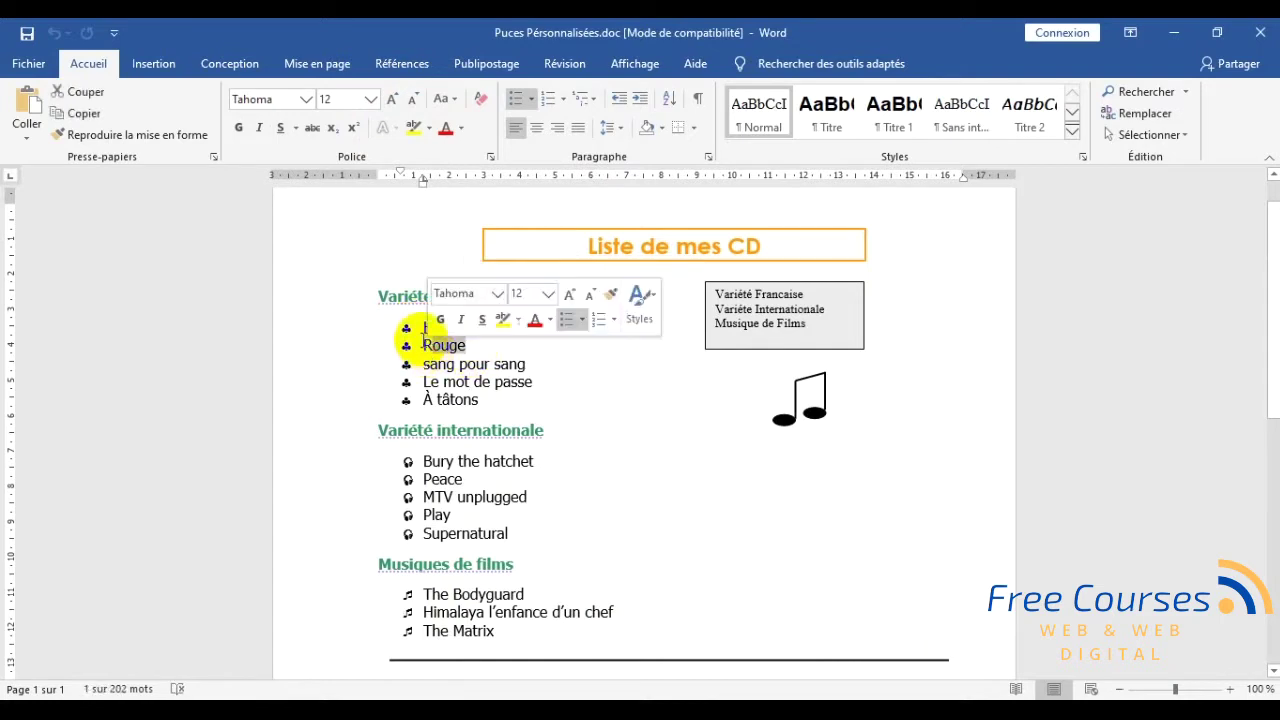
{"action": "mouse_move", "coordinate": [422, 327]}
{"action": "left_mouse_down"}
{"action": "mouse_move", "coordinate": [519, 388]}
{"action": "mouse_move", "coordinate": [402, 405]}
{"action": "left_mouse_up"}
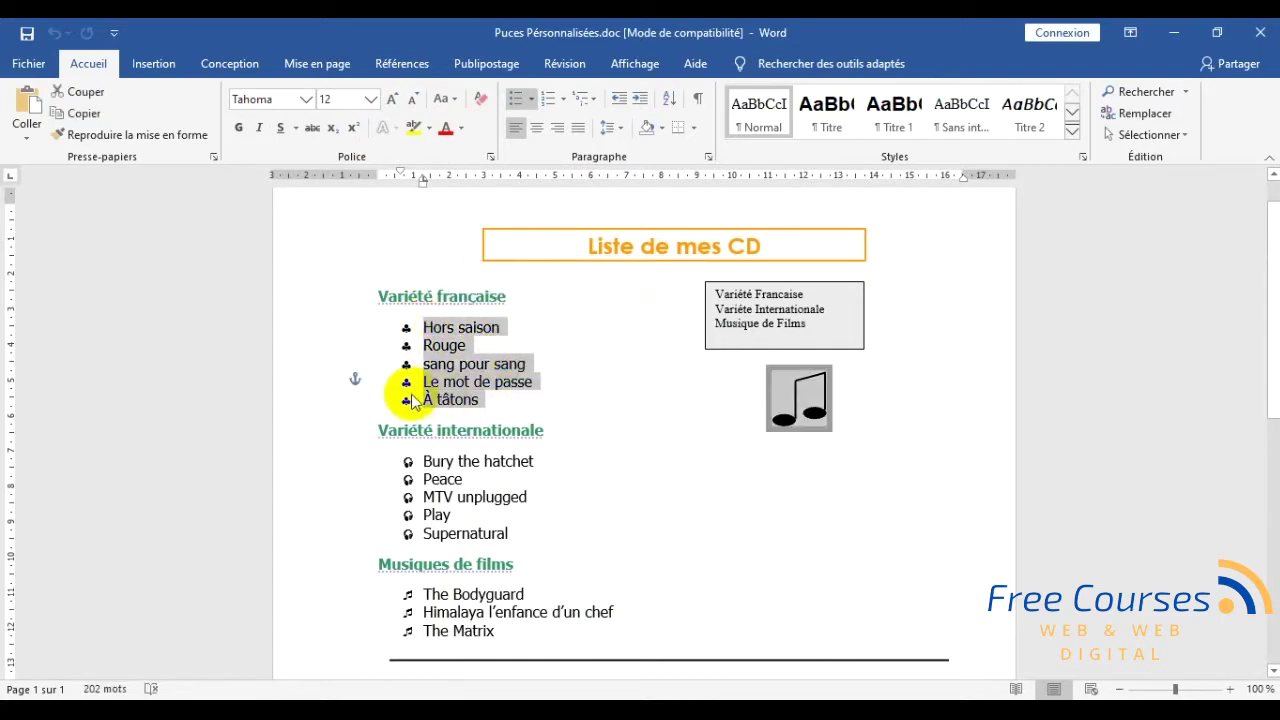
{"action": "left_click", "coordinate": [414, 328]}
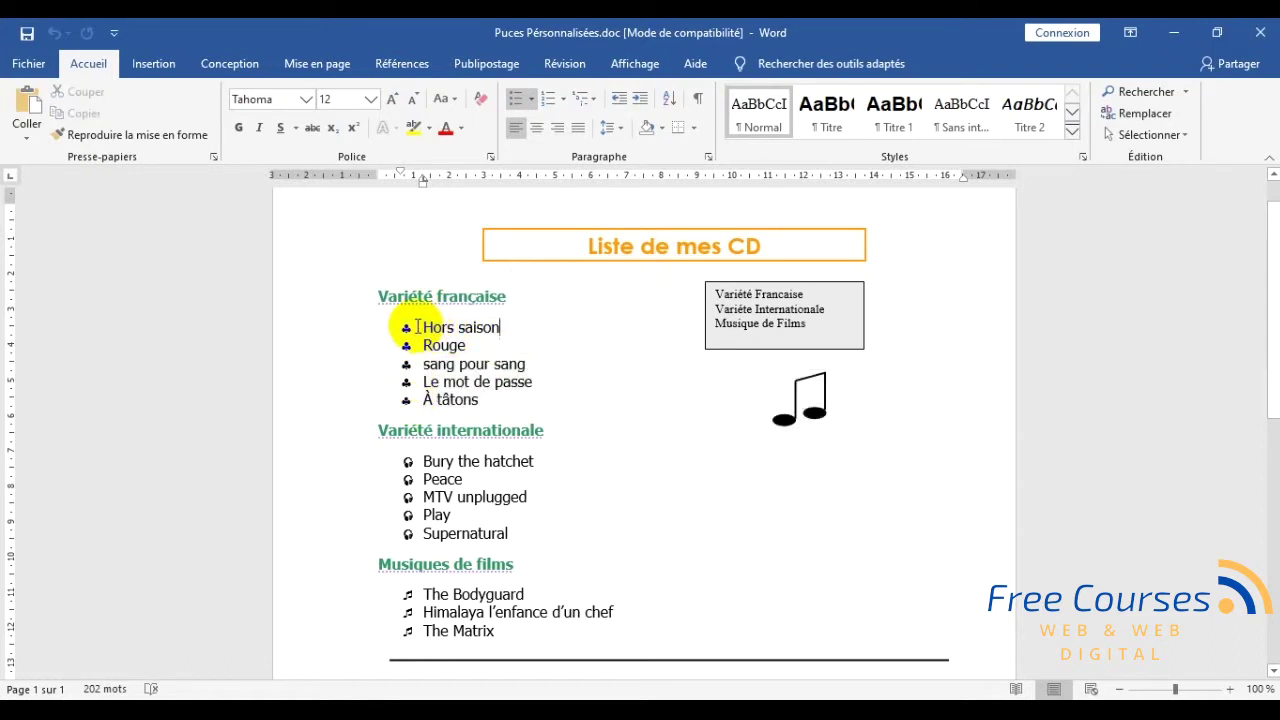
{"action": "left_click", "coordinate": [394, 327]}
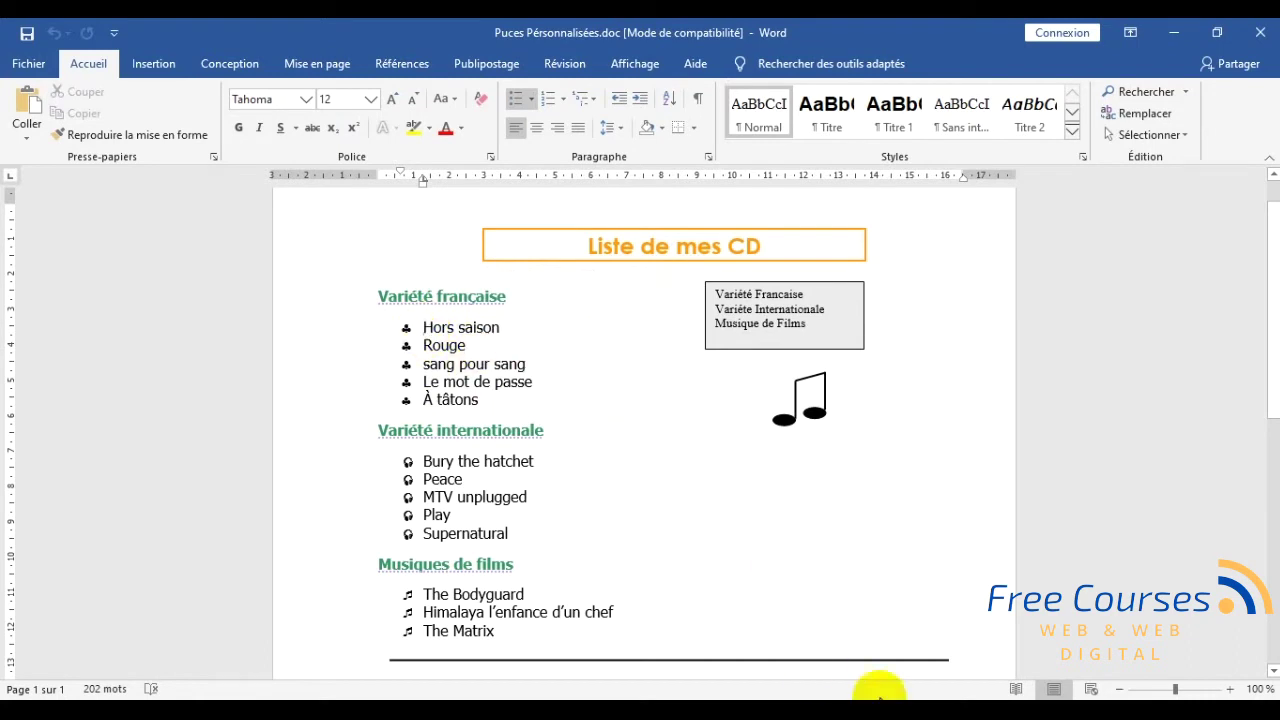
{"action": "left_click", "coordinate": [1088, 663]}
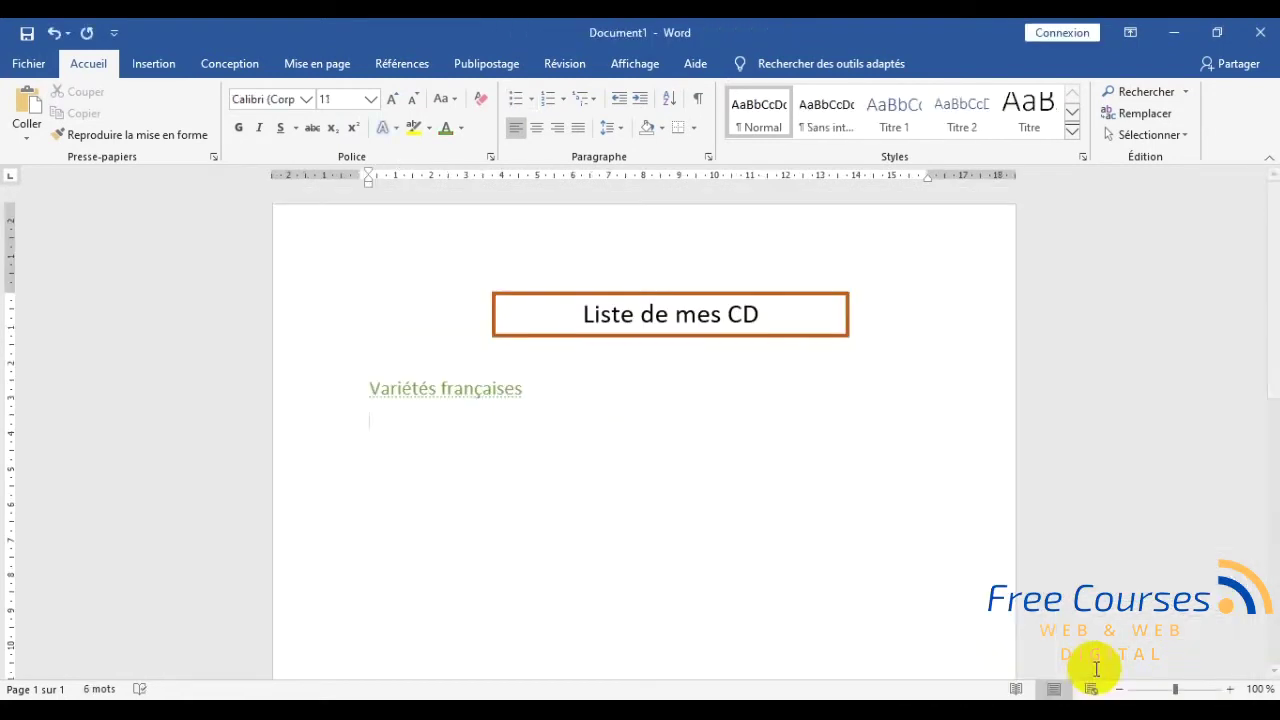
{"action": "left_click", "coordinate": [531, 99]}
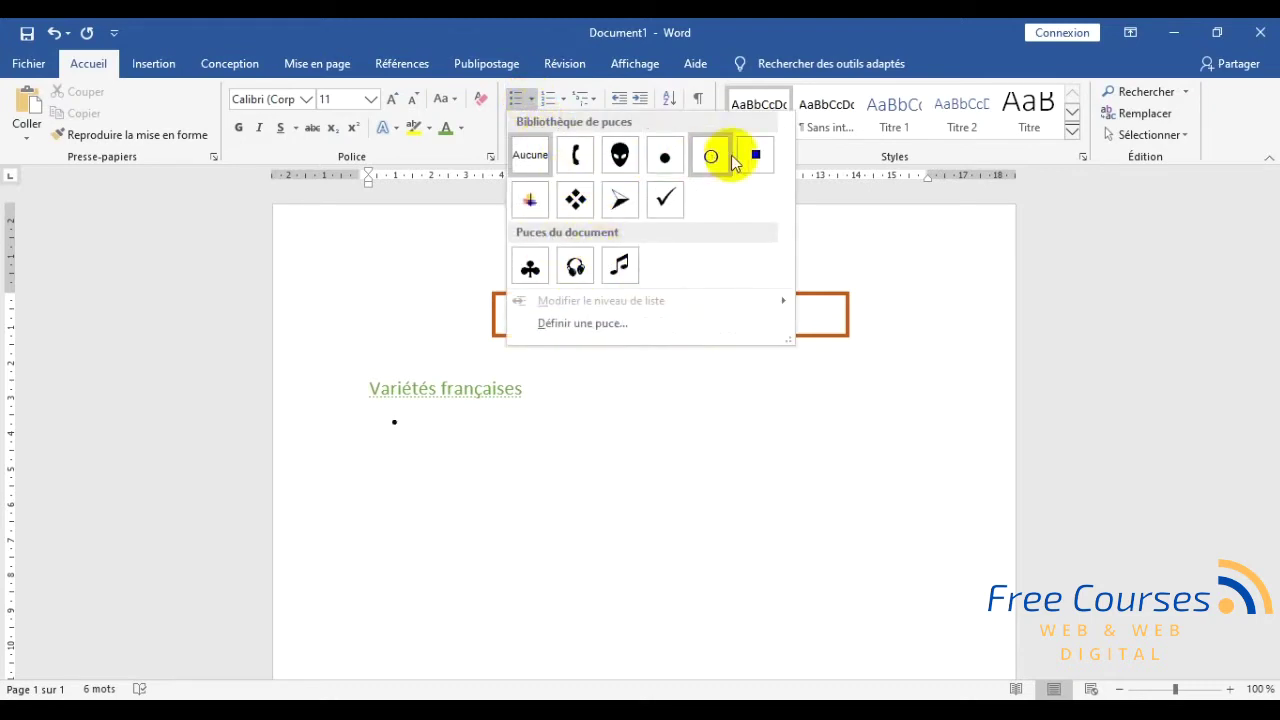
{"action": "left_click", "coordinate": [564, 100]}
{"action": "left_click", "coordinate": [566, 100]}
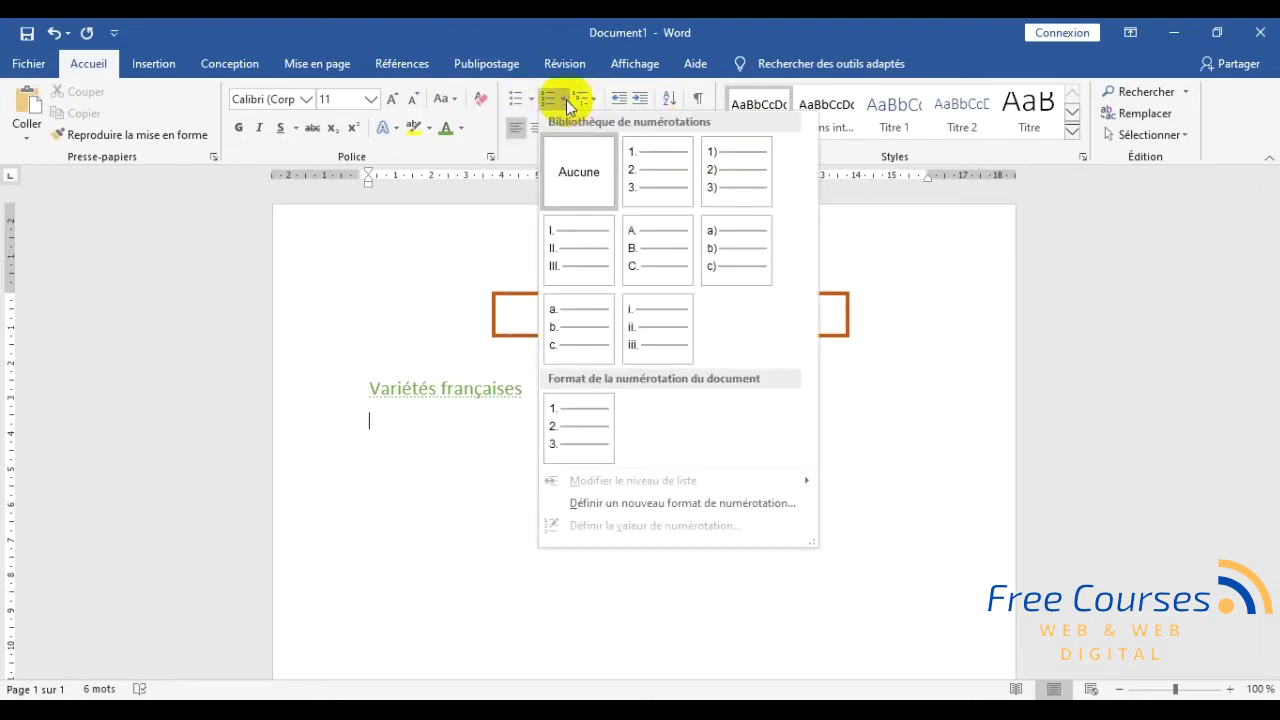
{"action": "left_click", "coordinate": [531, 96]}
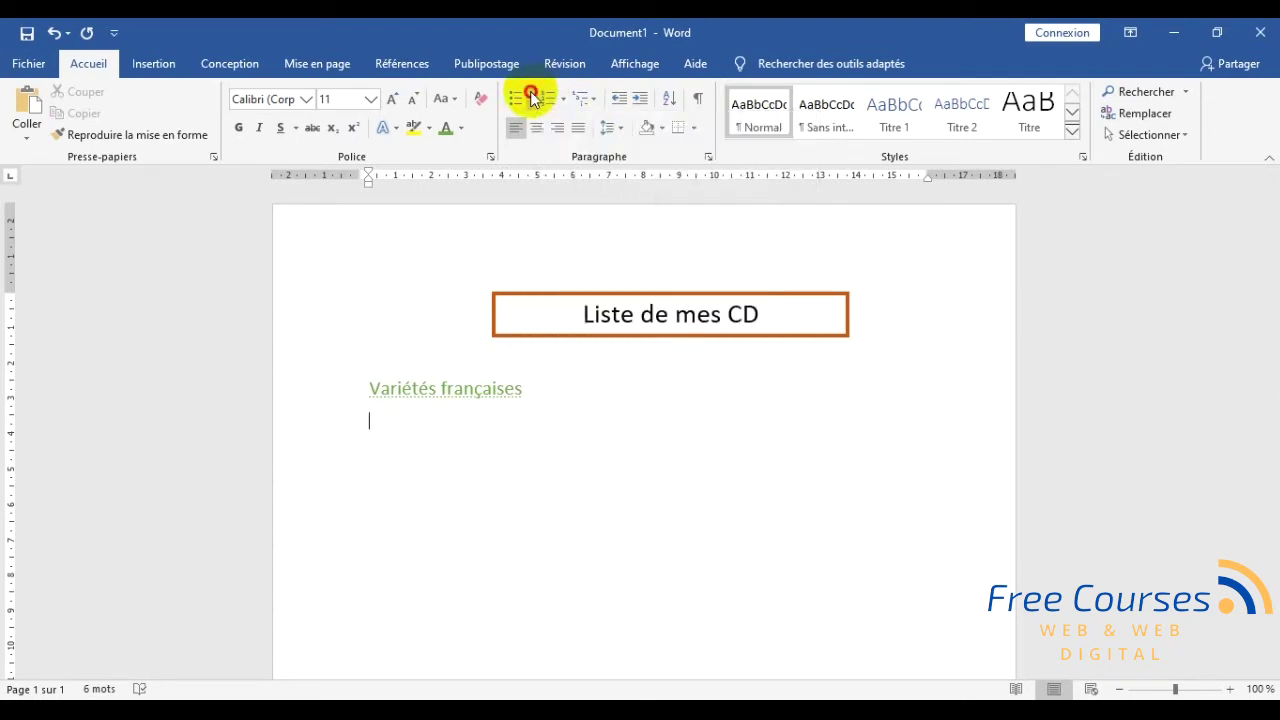
{"action": "left_click", "coordinate": [531, 96]}
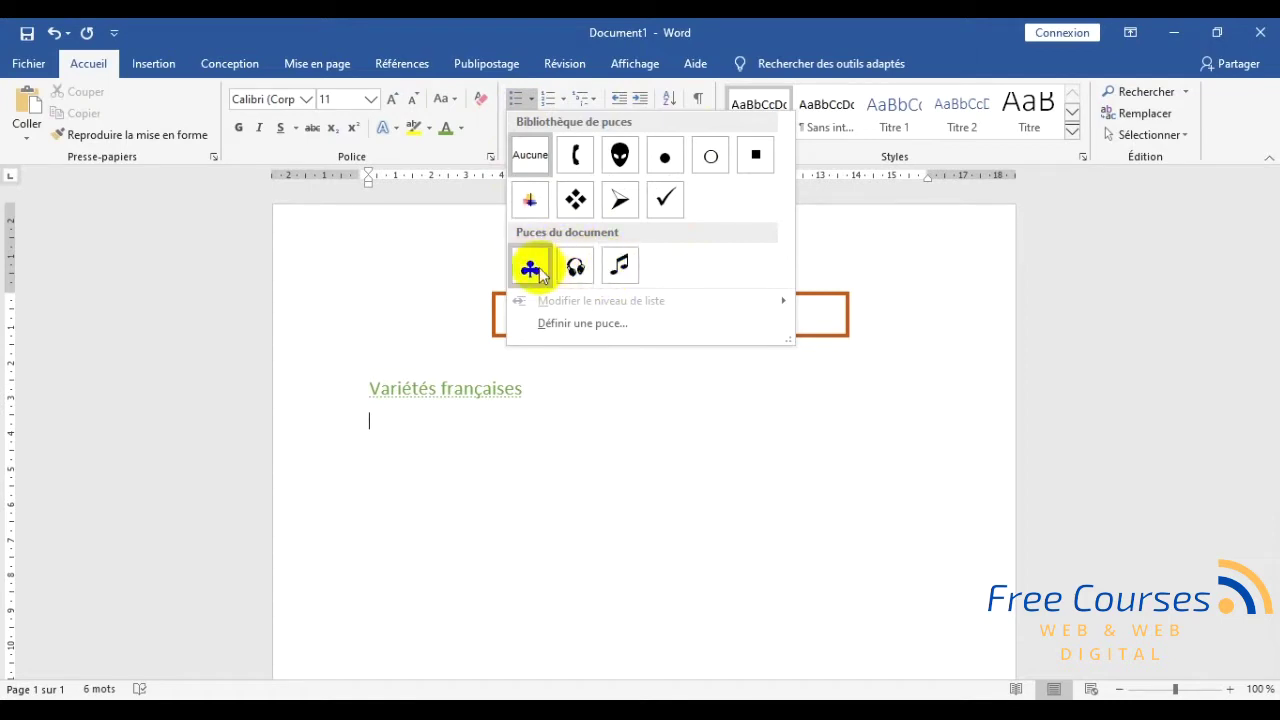
{"action": "left_click", "coordinate": [943, 710]}
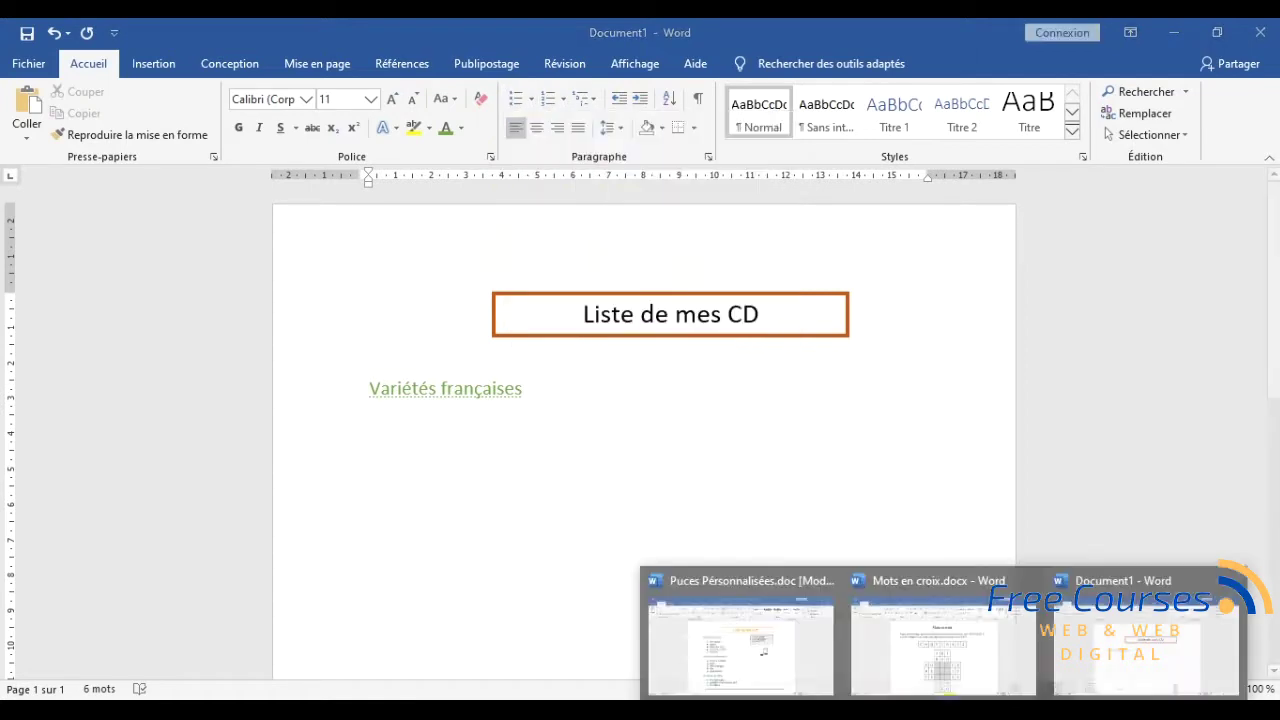
{"action": "left_click", "coordinate": [789, 666]}
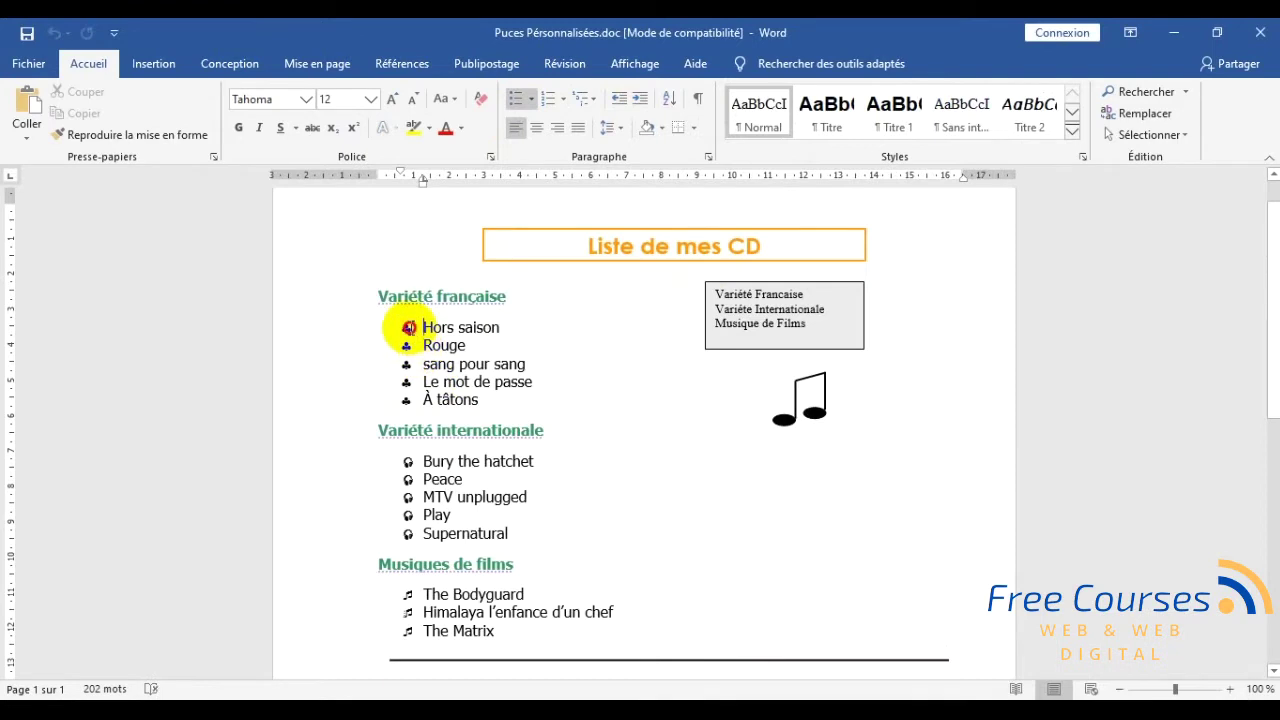
{"action": "left_click", "coordinate": [409, 327]}
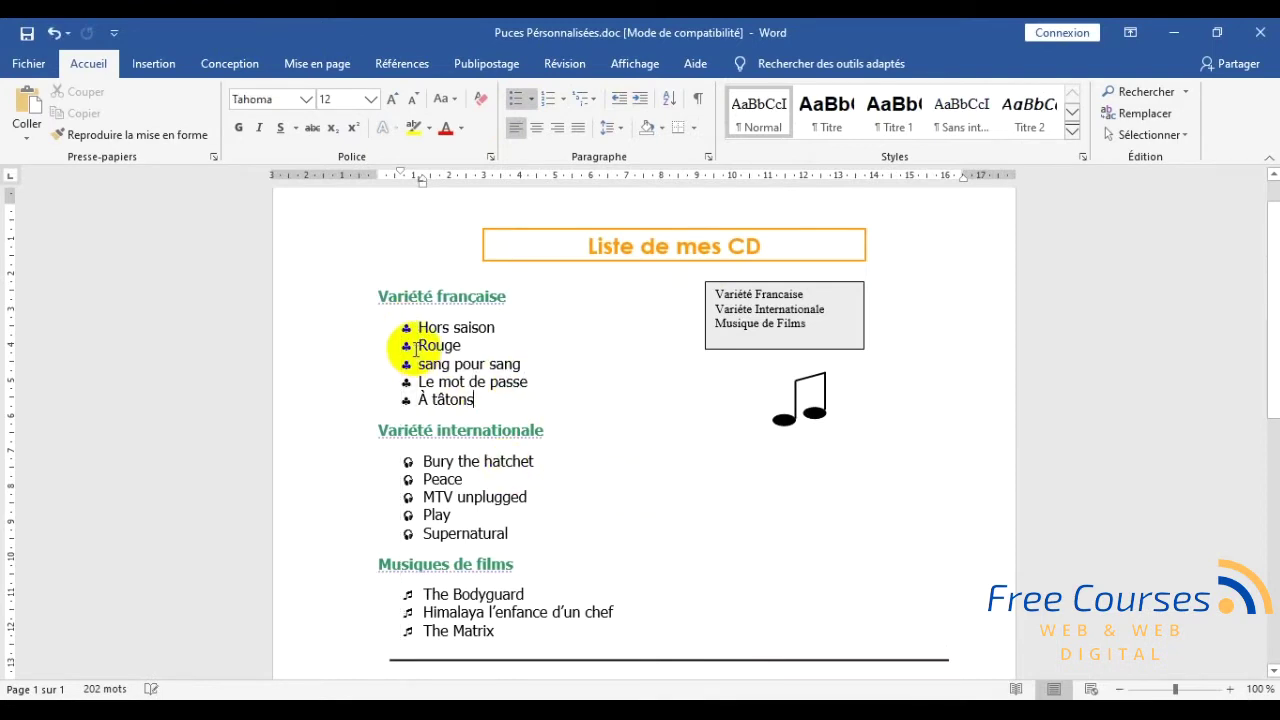
{"action": "left_click", "coordinate": [943, 710]}
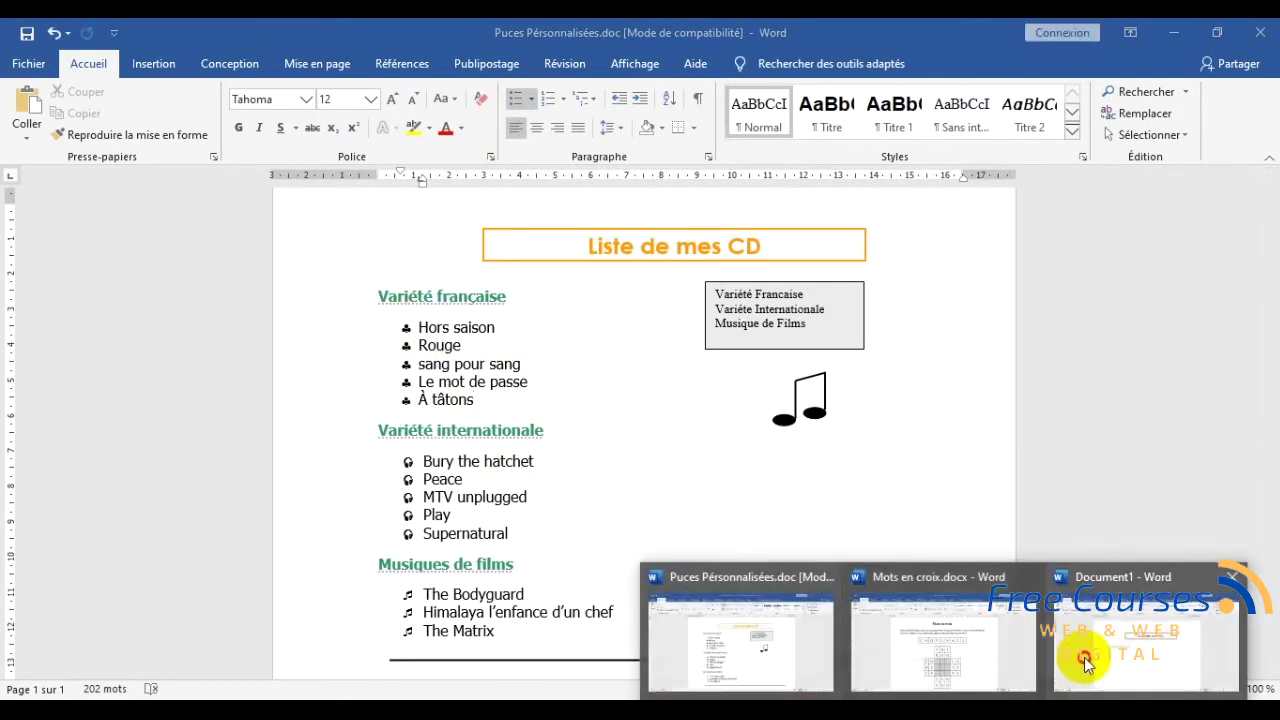
{"action": "left_click", "coordinate": [1088, 665]}
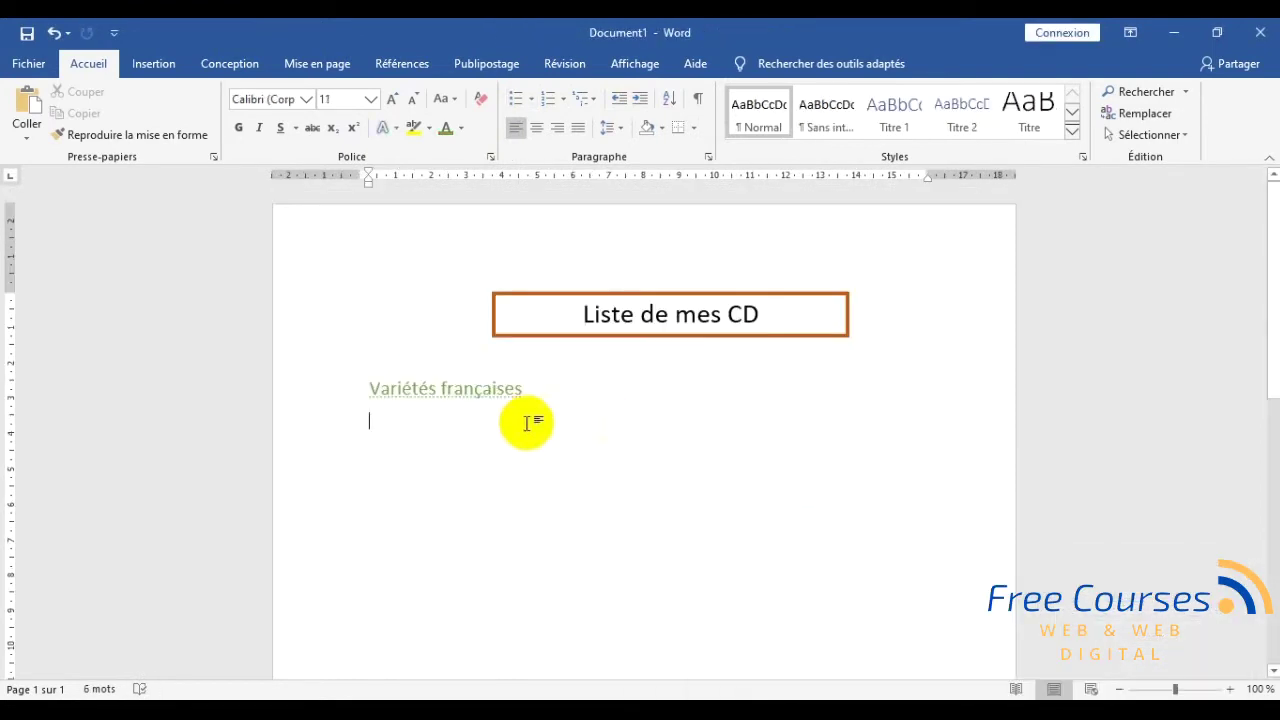
{"action": "left_click", "coordinate": [529, 100]}
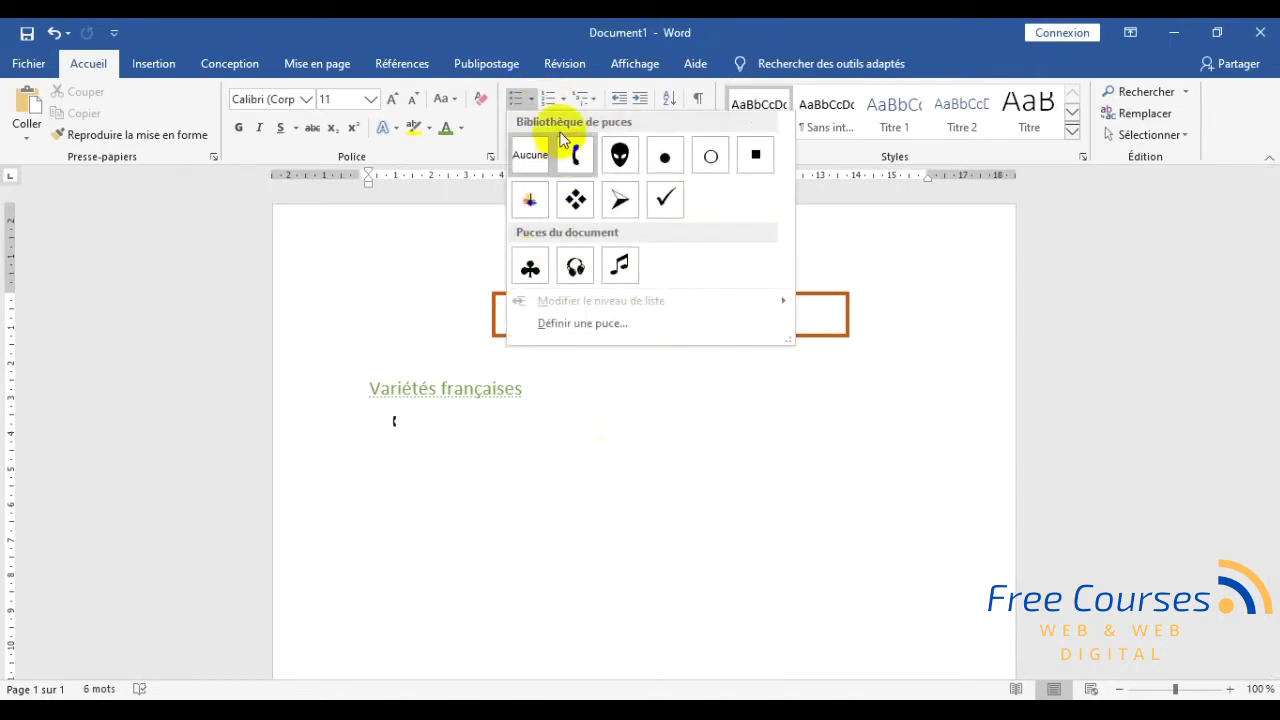
{"action": "left_click", "coordinate": [604, 326]}
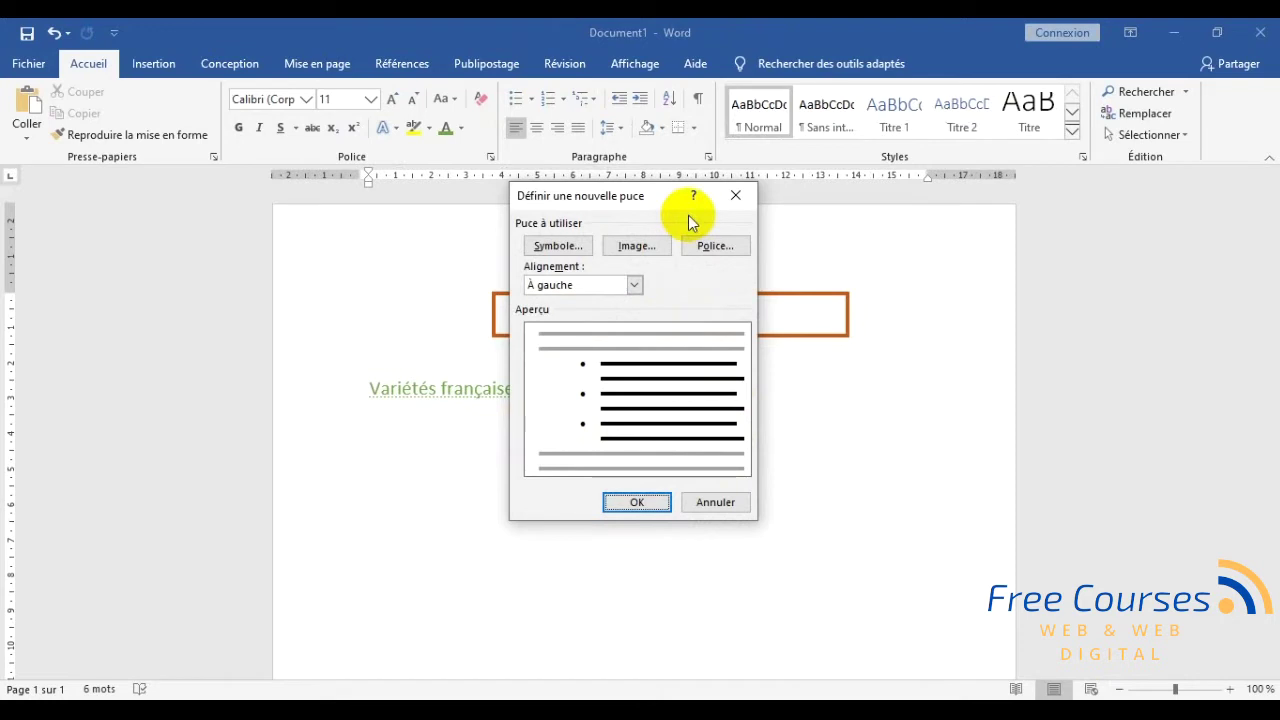
{"action": "left_click", "coordinate": [556, 247]}
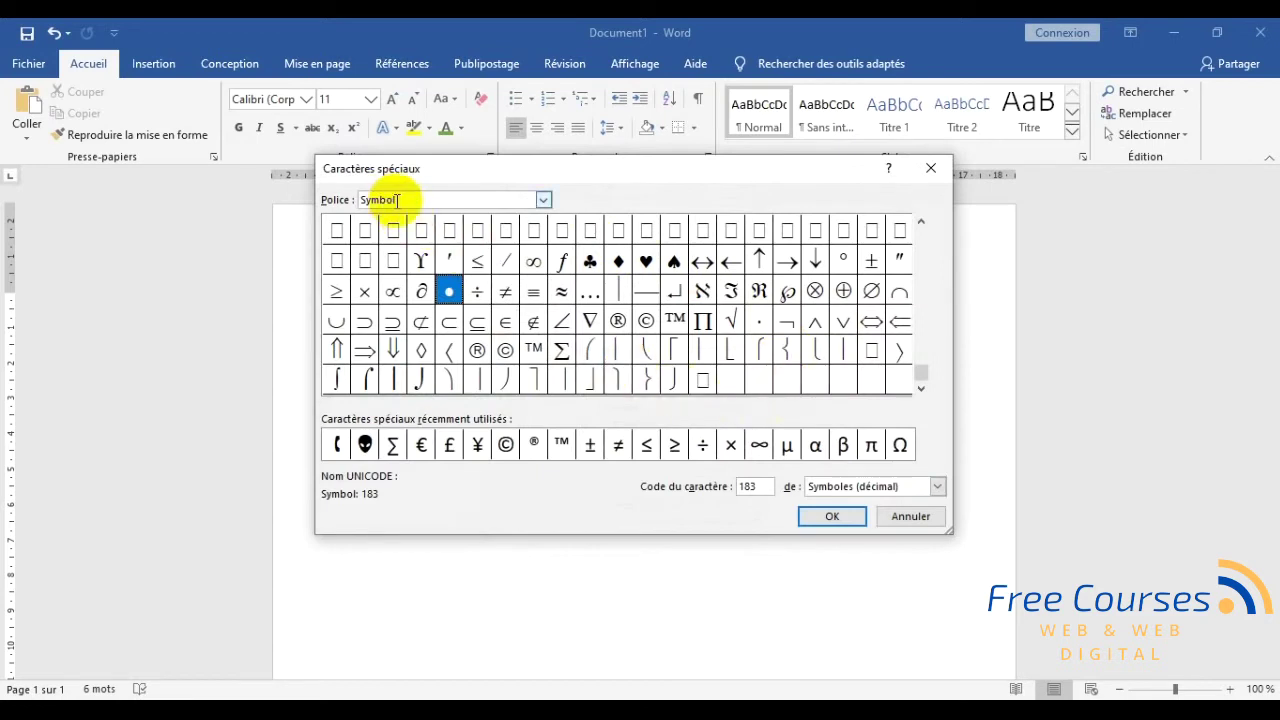
{"action": "left_click", "coordinate": [591, 263]}
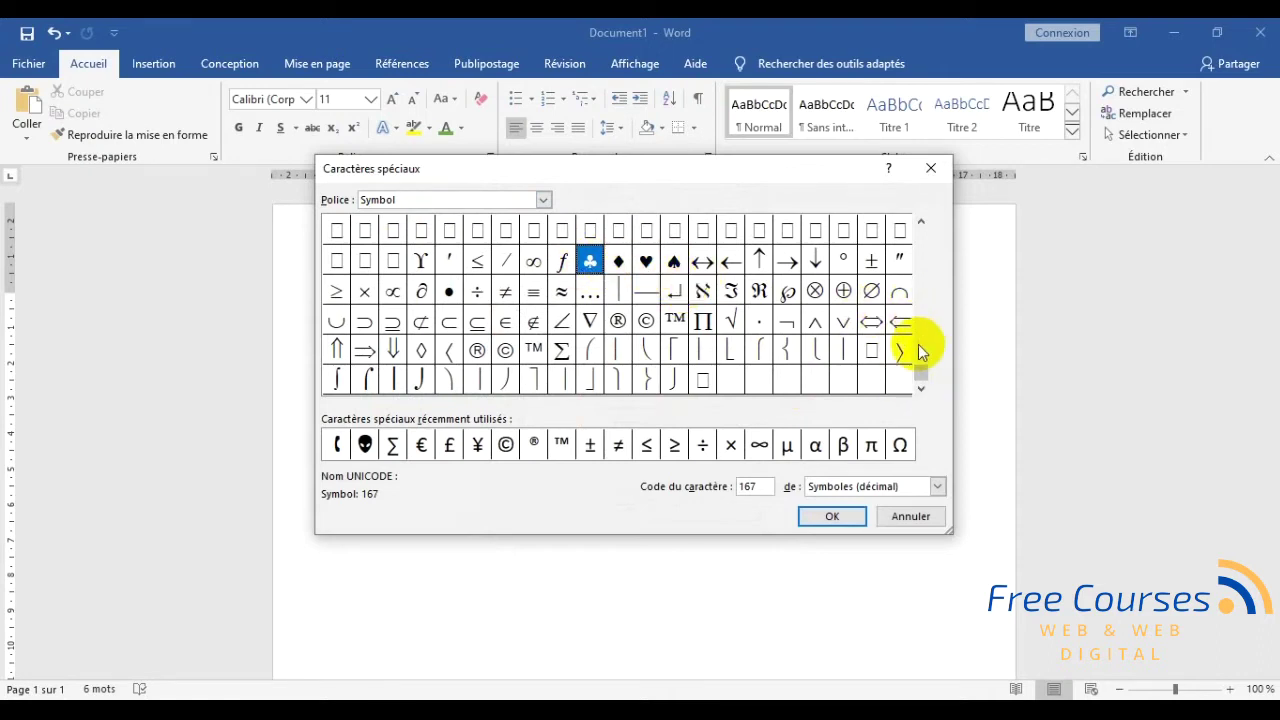
{"action": "left_click_drag", "start_coordinate": [921, 372], "coordinate": [933, 238]}
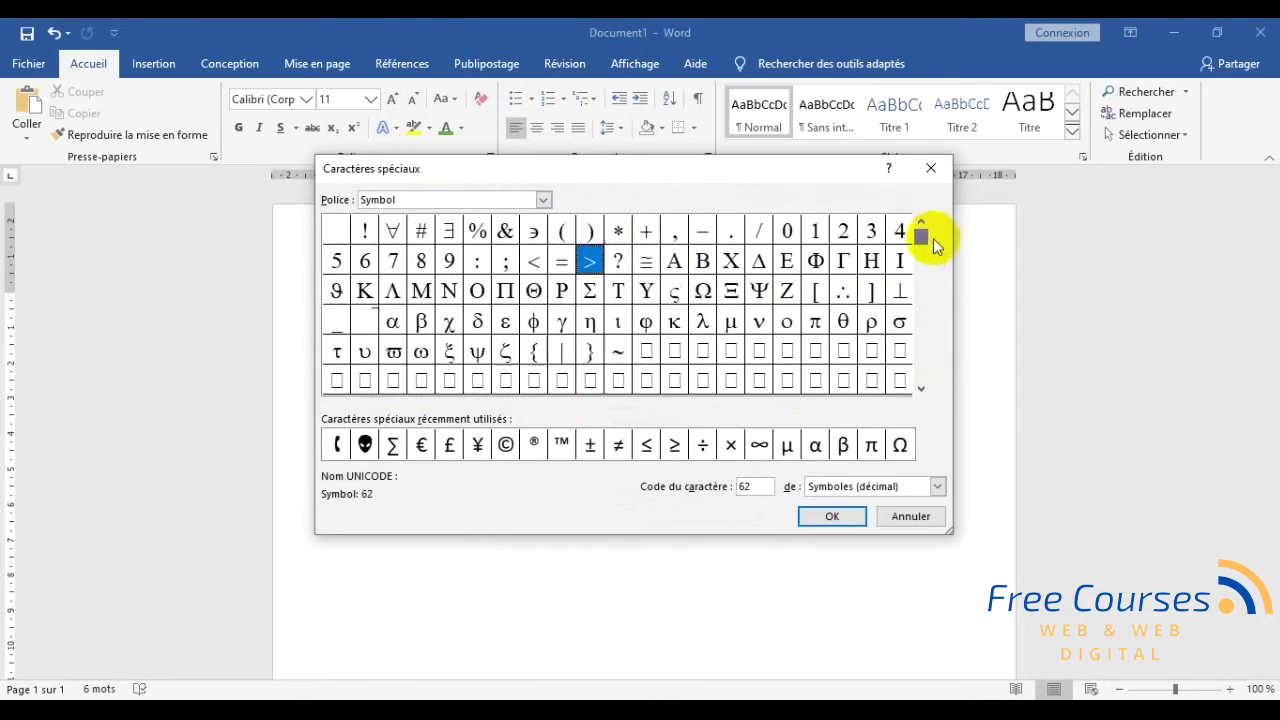
{"action": "left_click", "coordinate": [919, 384]}
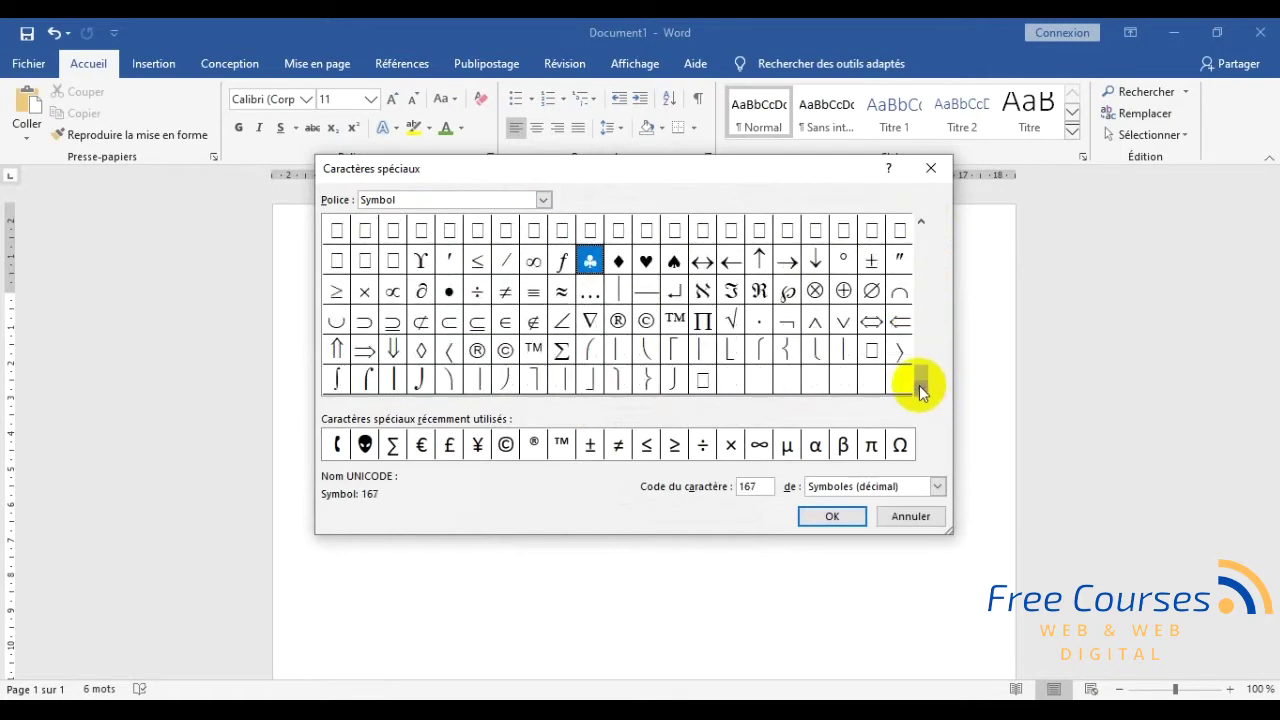
{"action": "left_click_drag", "start_coordinate": [914, 343], "coordinate": [914, 220]}
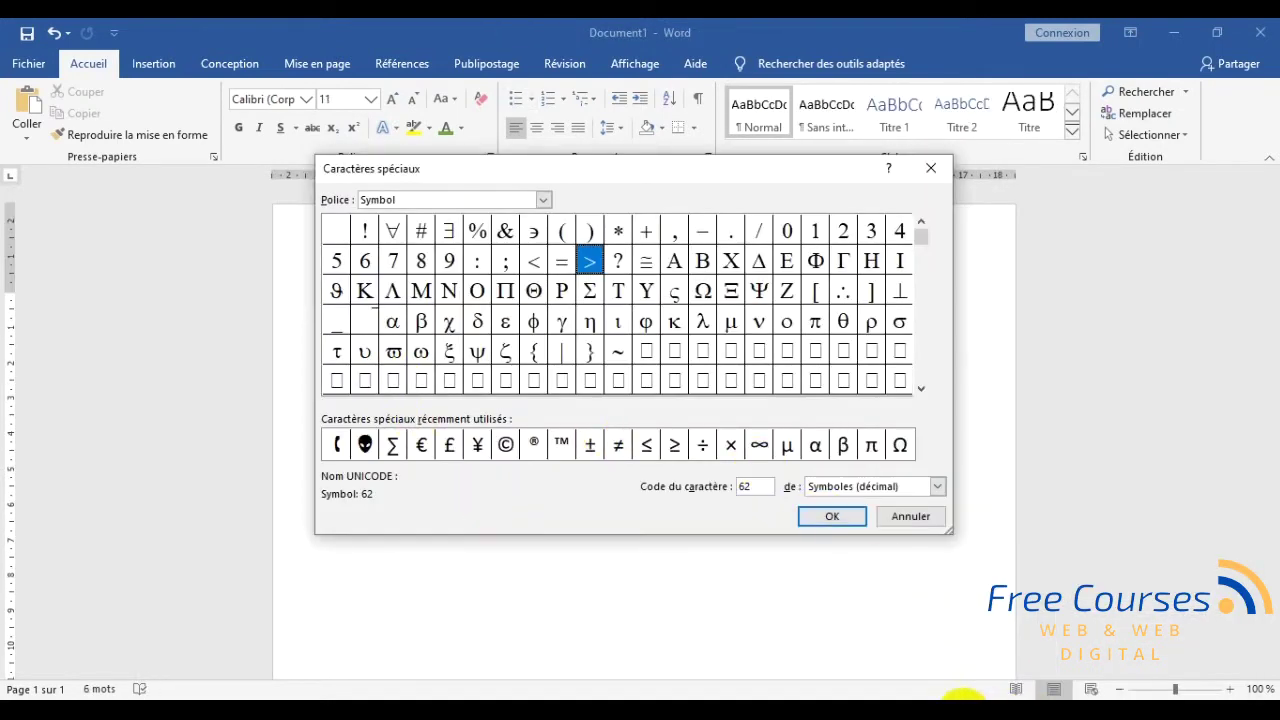
{"action": "mouse_move", "coordinate": [960, 695]}
{"action": "mouse_move", "coordinate": [784, 660]}
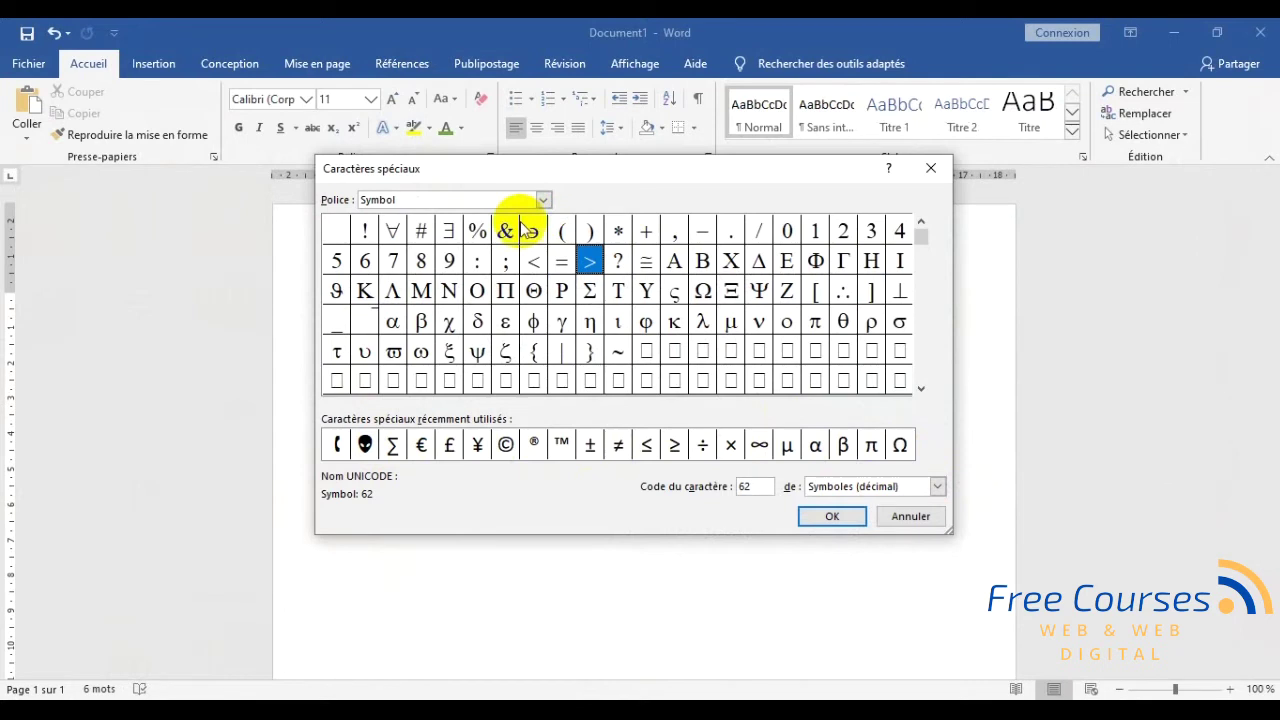
{"action": "left_click", "coordinate": [543, 201]}
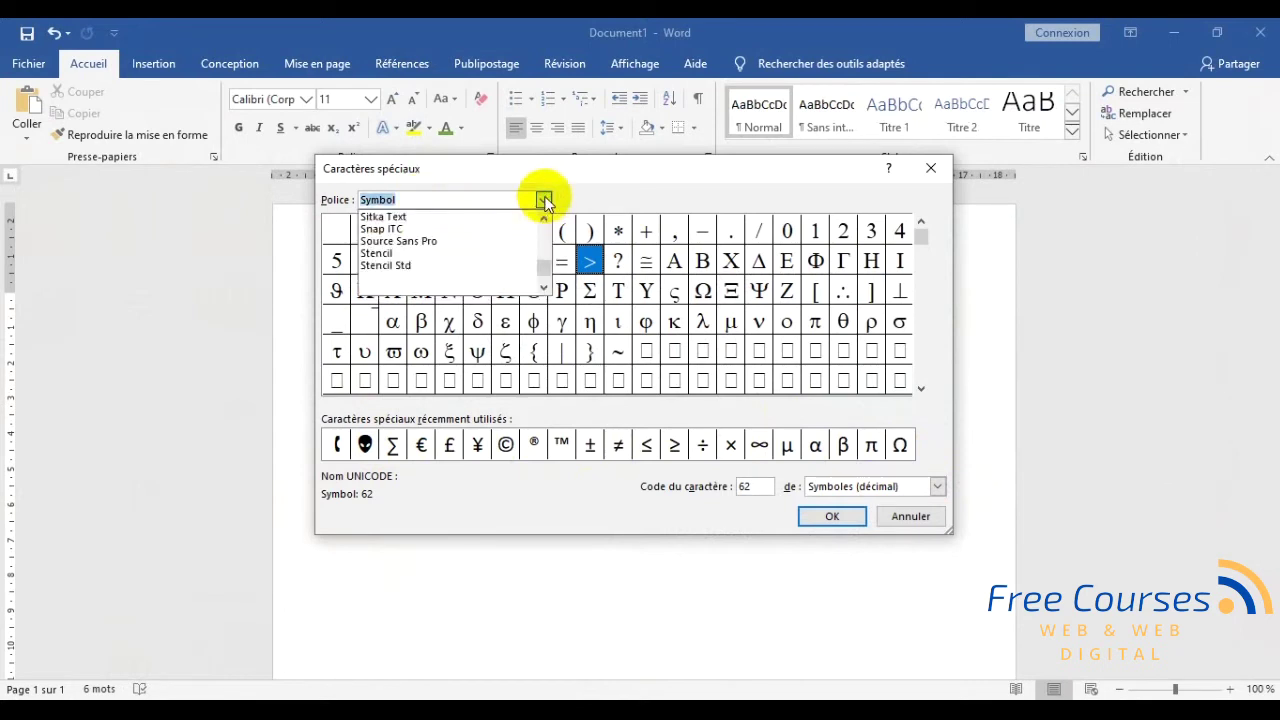
- Browse the font list and scroll through the normal-text characters in the Symbol picker
{"action": "left_click_drag", "start_coordinate": [546, 272], "coordinate": [546, 228]}
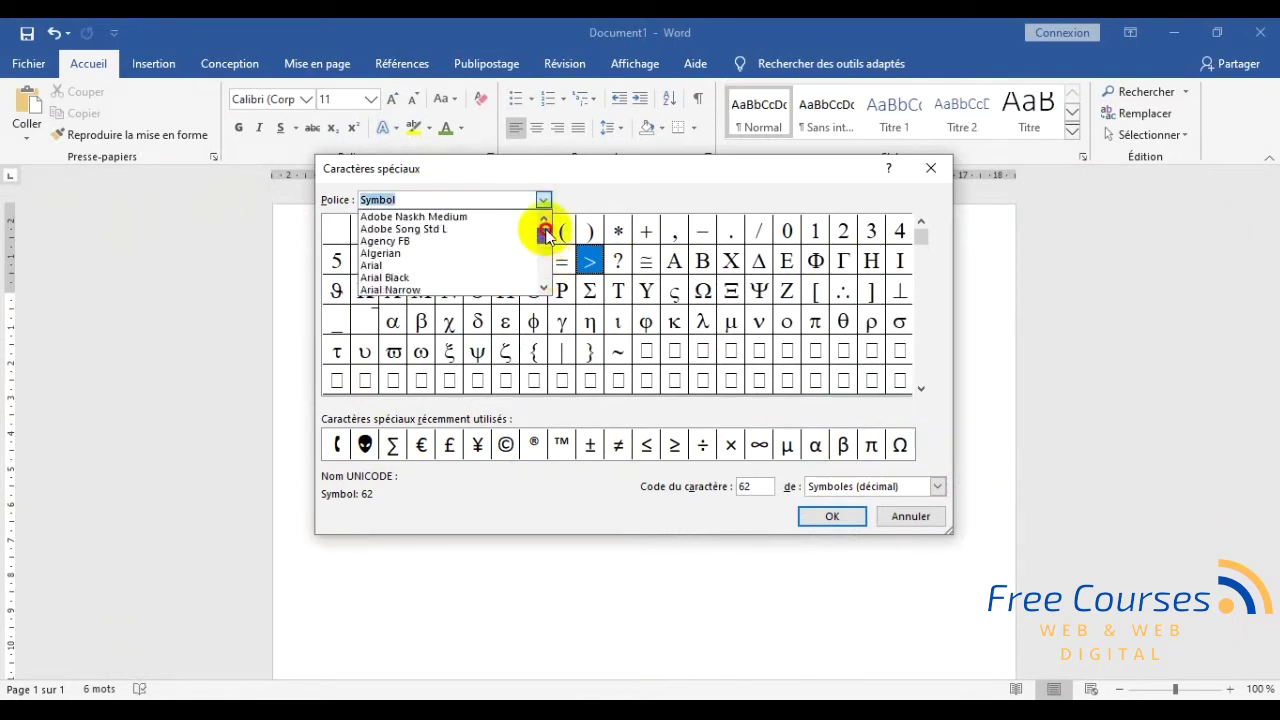
{"action": "left_click", "coordinate": [543, 287]}
{"action": "left_click", "coordinate": [543, 287]}
{"action": "left_click", "coordinate": [543, 287]}
{"action": "left_click", "coordinate": [543, 287]}
{"action": "mouse_move", "coordinate": [549, 251]}
{"action": "left_mouse_down"}
{"action": "mouse_move", "coordinate": [545, 272]}
{"action": "mouse_move", "coordinate": [543, 196]}
{"action": "left_mouse_up"}
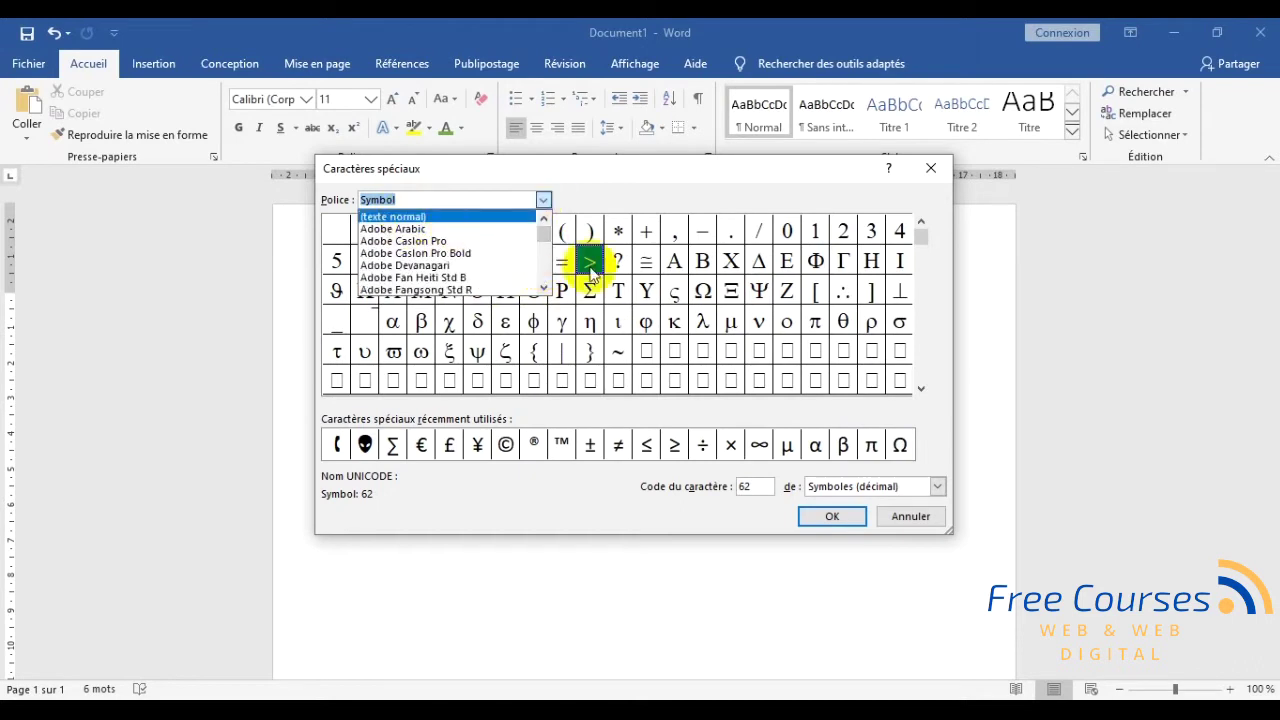
{"action": "left_click", "coordinate": [395, 216]}
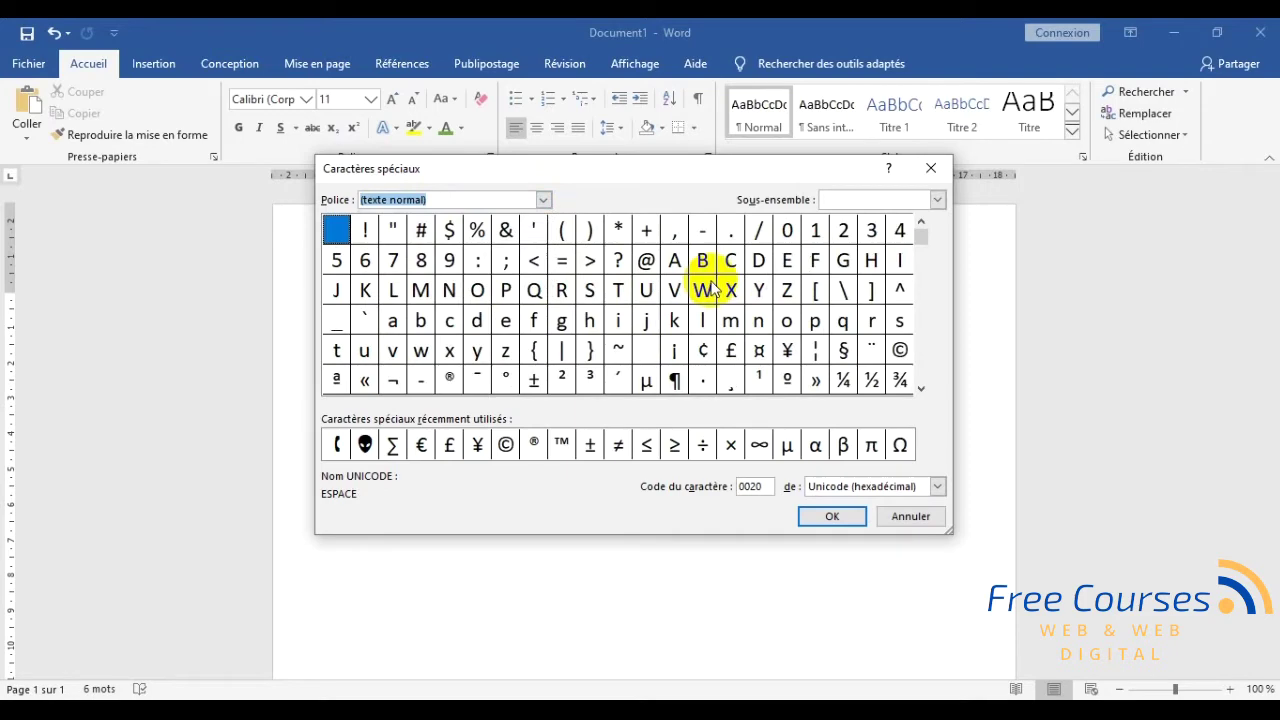
{"action": "left_click", "coordinate": [921, 388]}
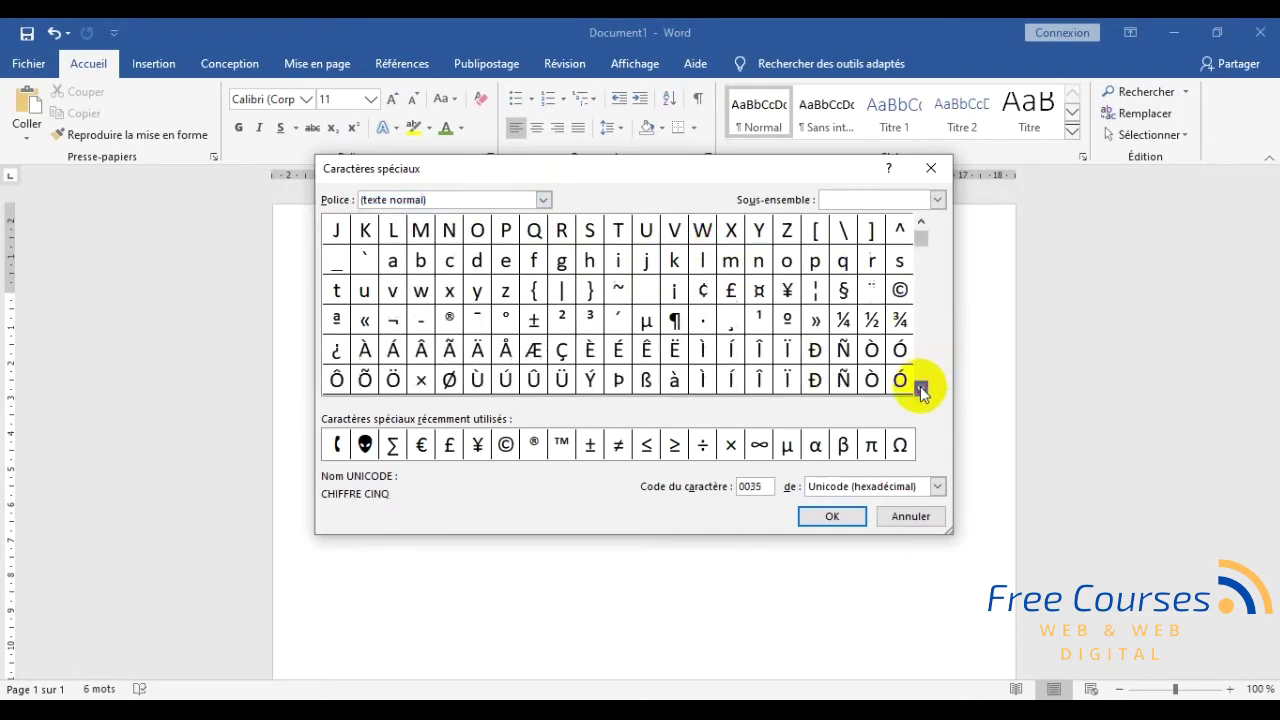
{"action": "left_click_drag", "start_coordinate": [921, 388], "coordinate": [921, 388]}
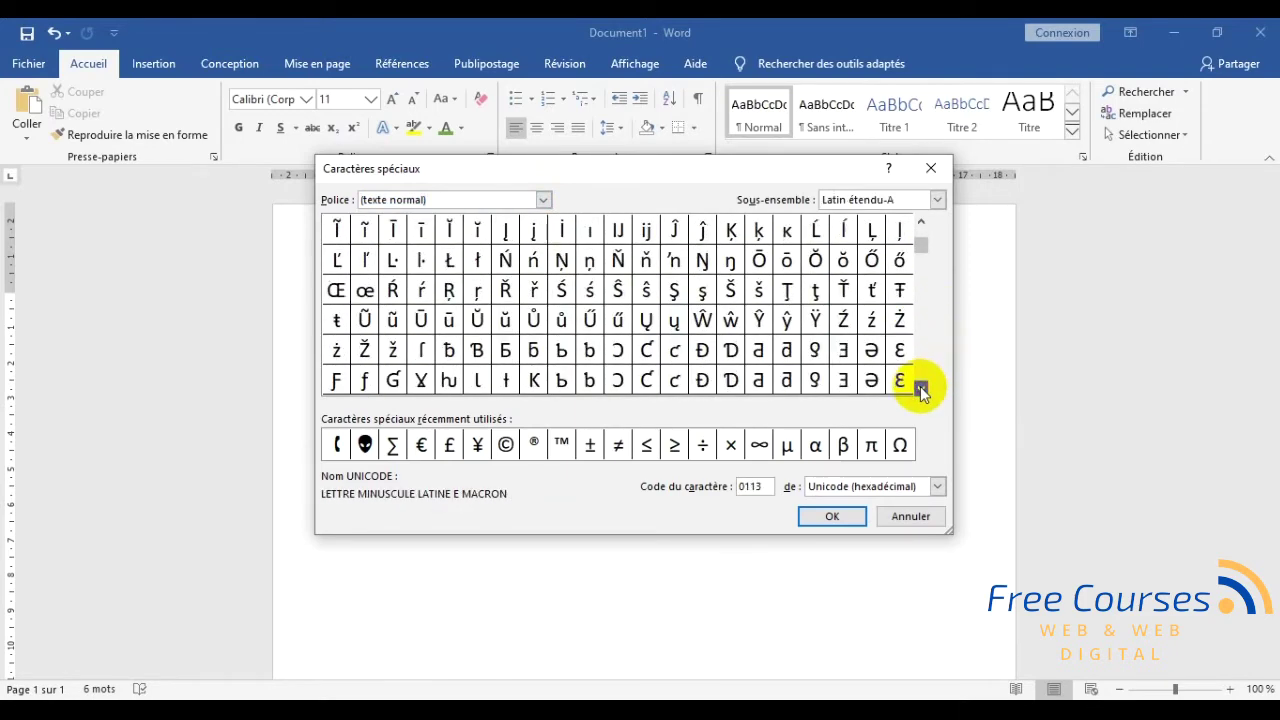
{"action": "left_click_drag", "start_coordinate": [921, 388], "coordinate": [921, 388]}
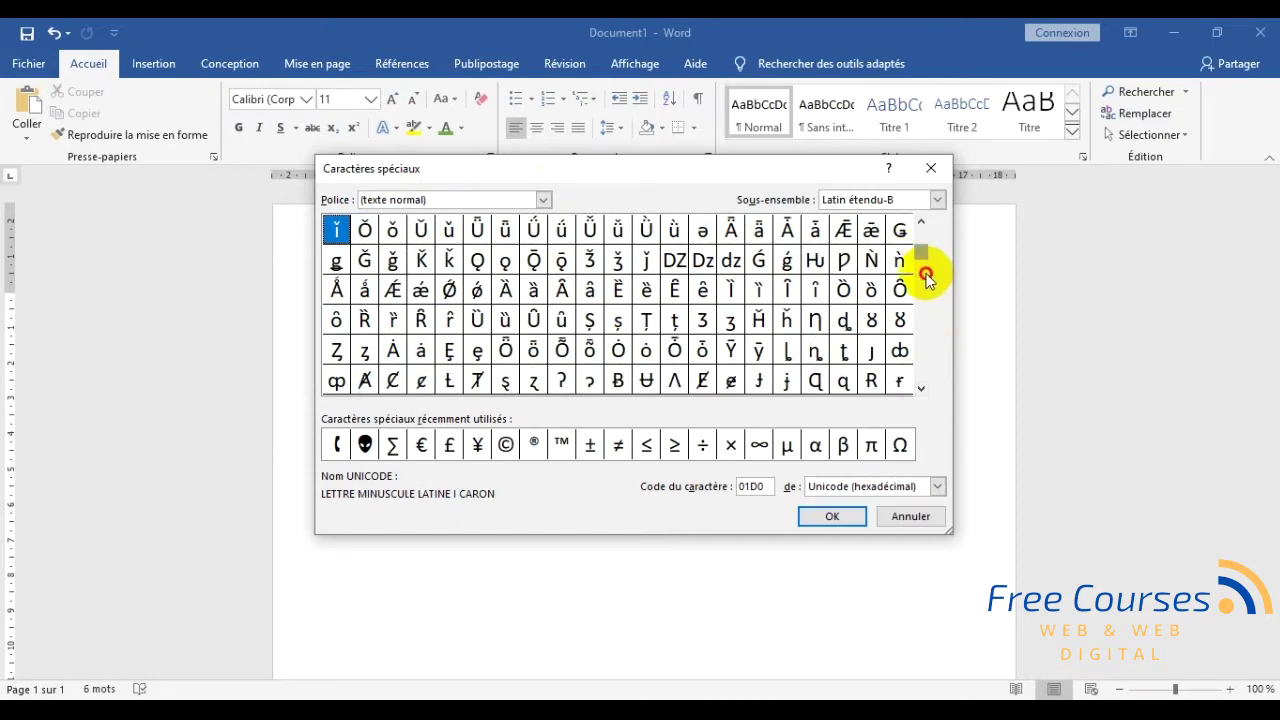
{"action": "left_click_drag", "start_coordinate": [926, 280], "coordinate": [923, 380]}
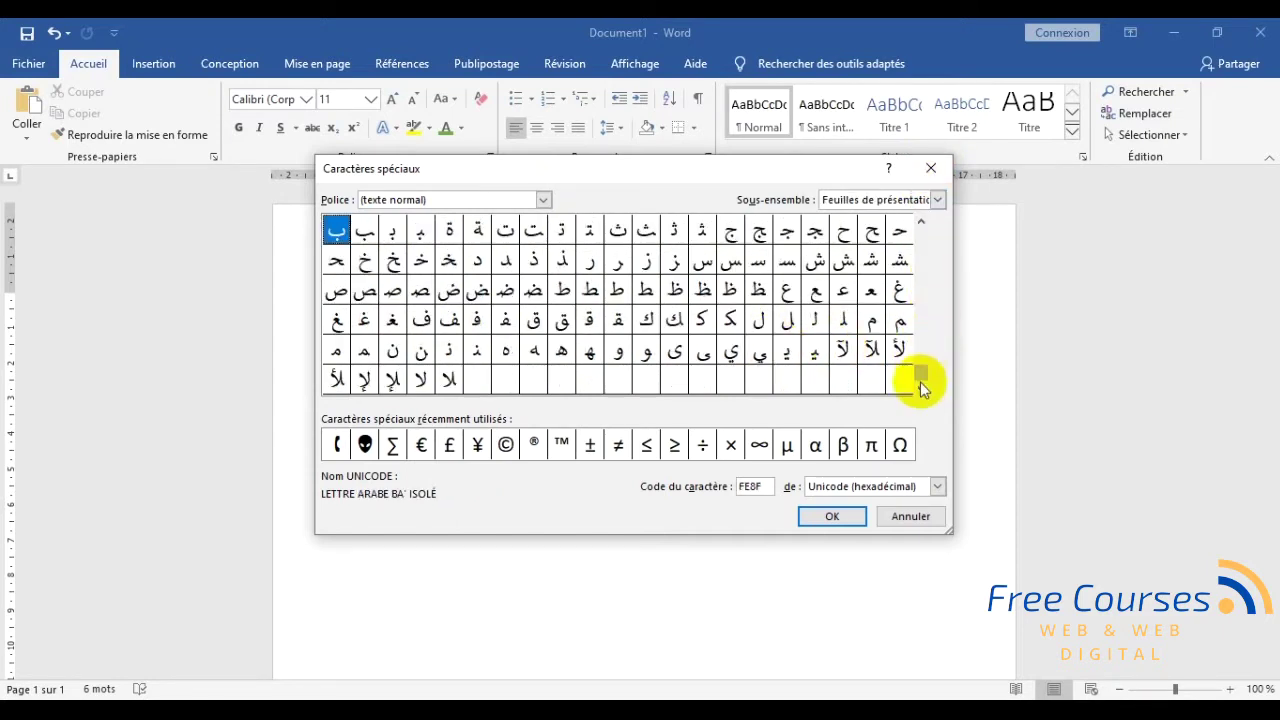
{"action": "left_click_drag", "start_coordinate": [920, 382], "coordinate": [921, 232]}
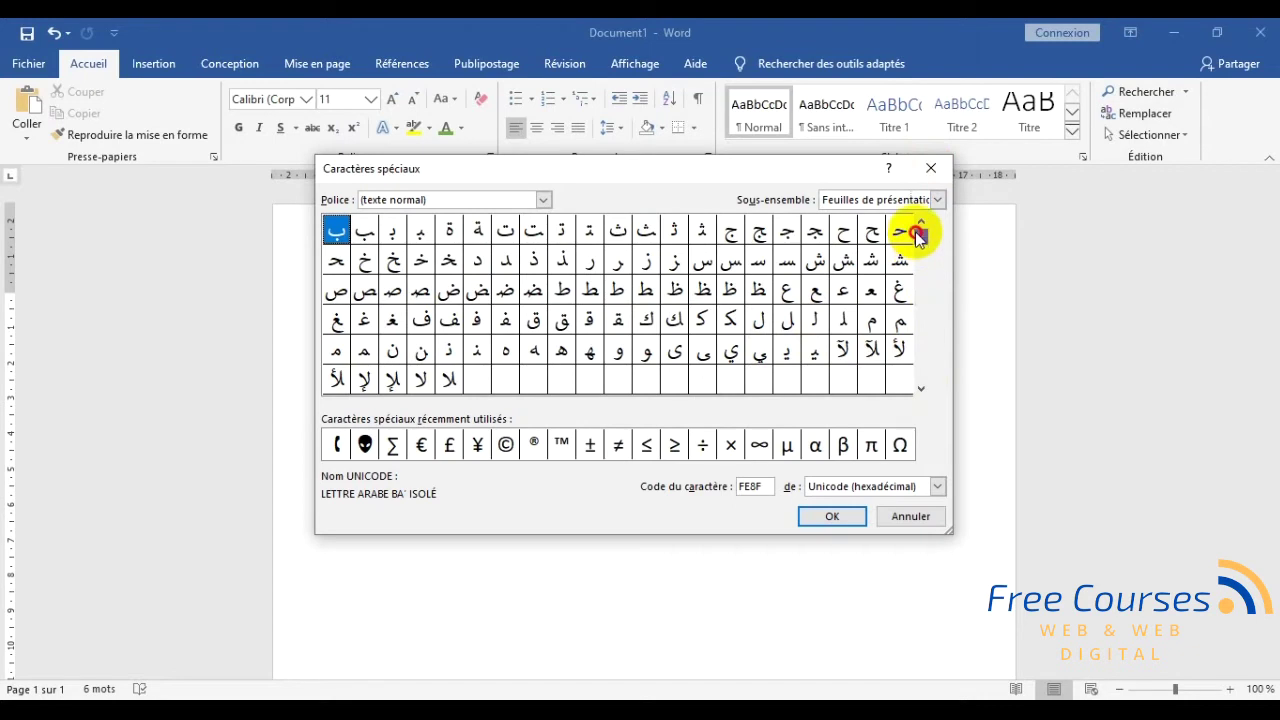
- Choose the Symbol font's club ♣ (code 167) and apply it as the list bullet
{"action": "left_click", "coordinate": [543, 201]}
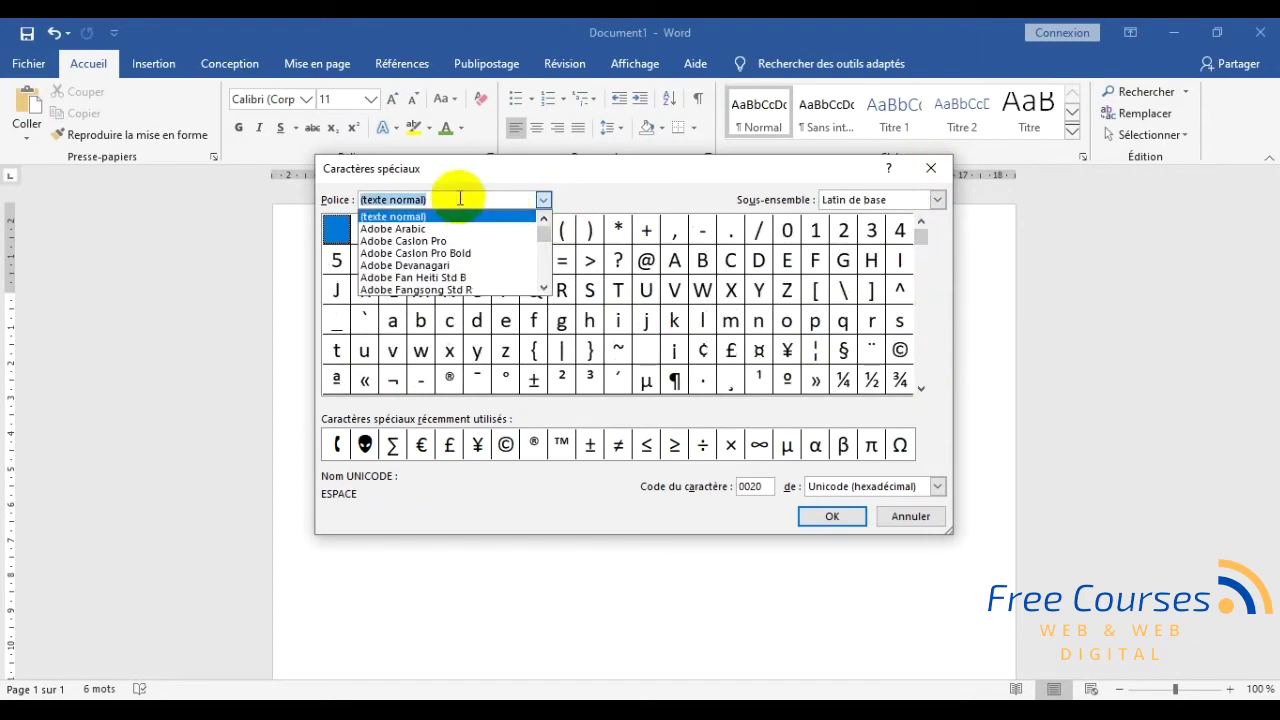
{"action": "type", "text": "s"}
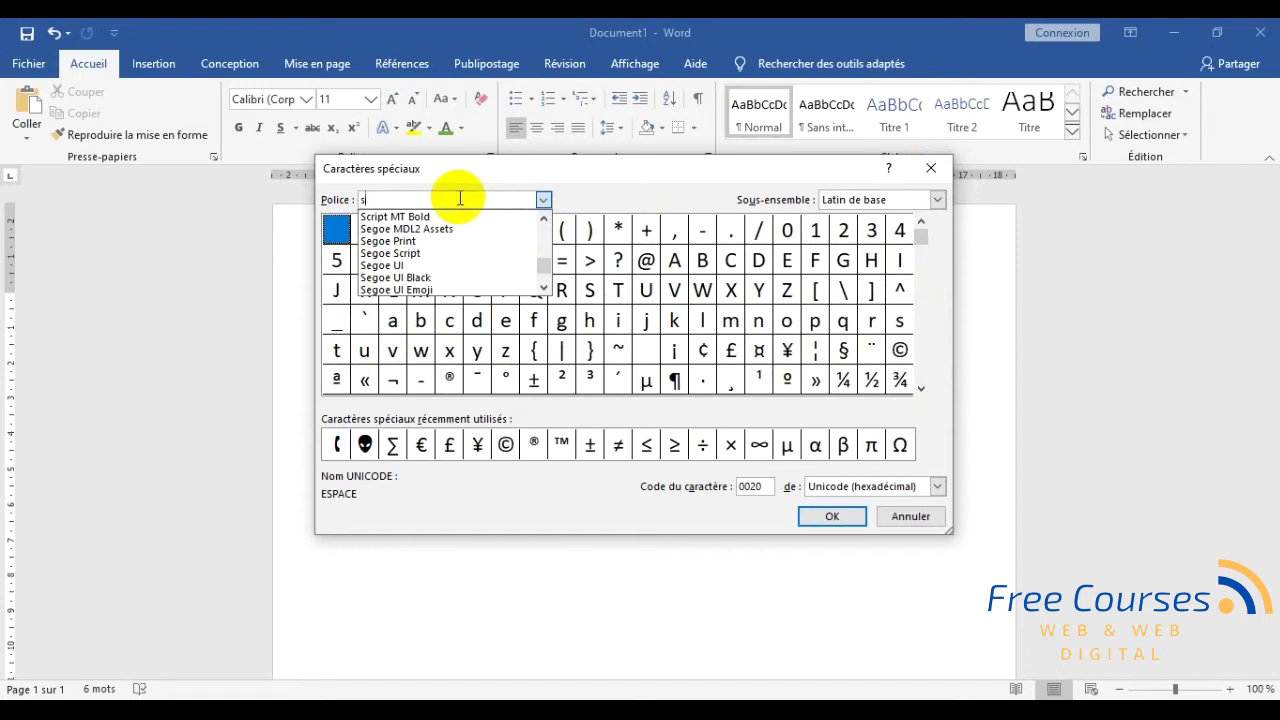
{"action": "type", "text": "y"}
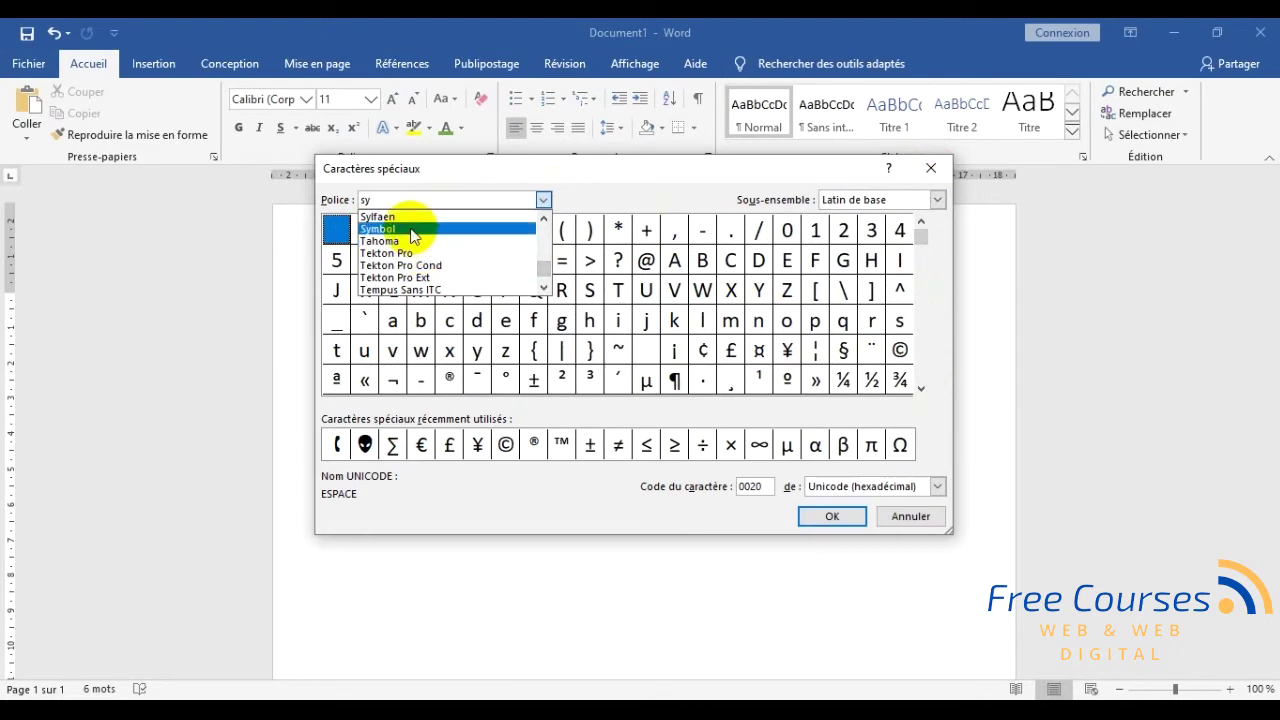
{"action": "left_click", "coordinate": [413, 230]}
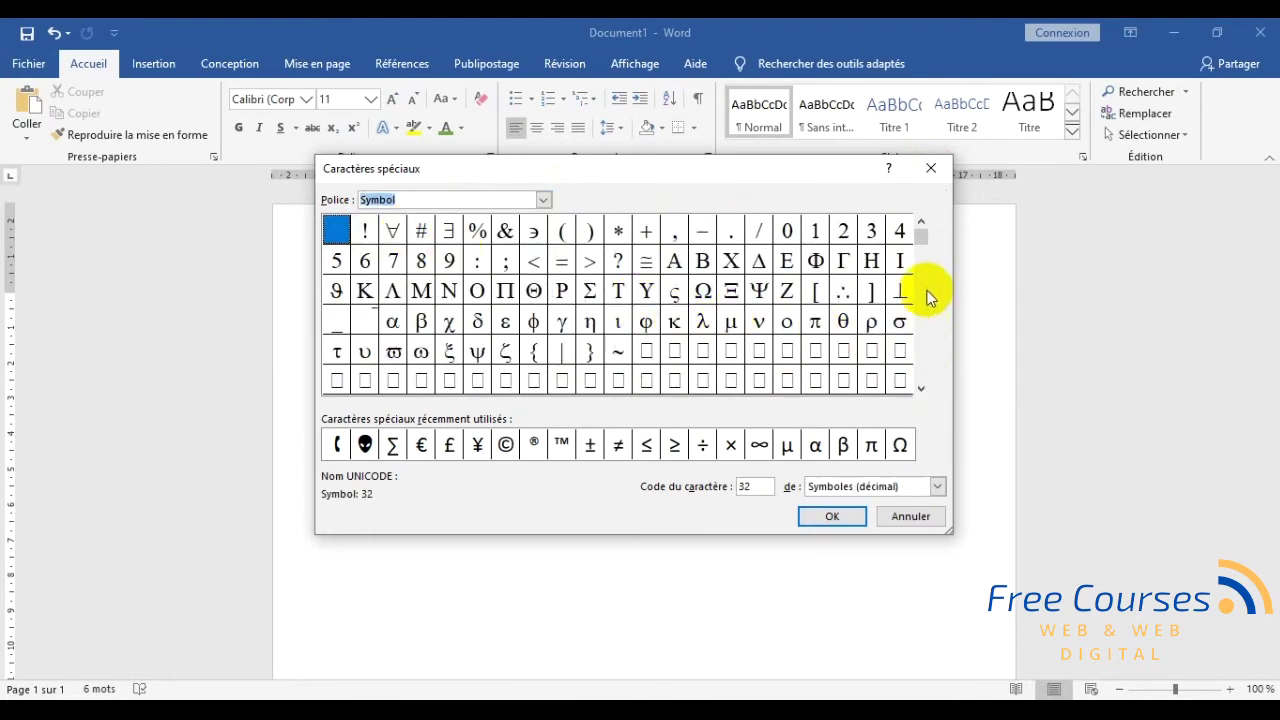
{"action": "left_click", "coordinate": [922, 388]}
{"action": "left_click", "coordinate": [922, 388]}
{"action": "left_click", "coordinate": [922, 388]}
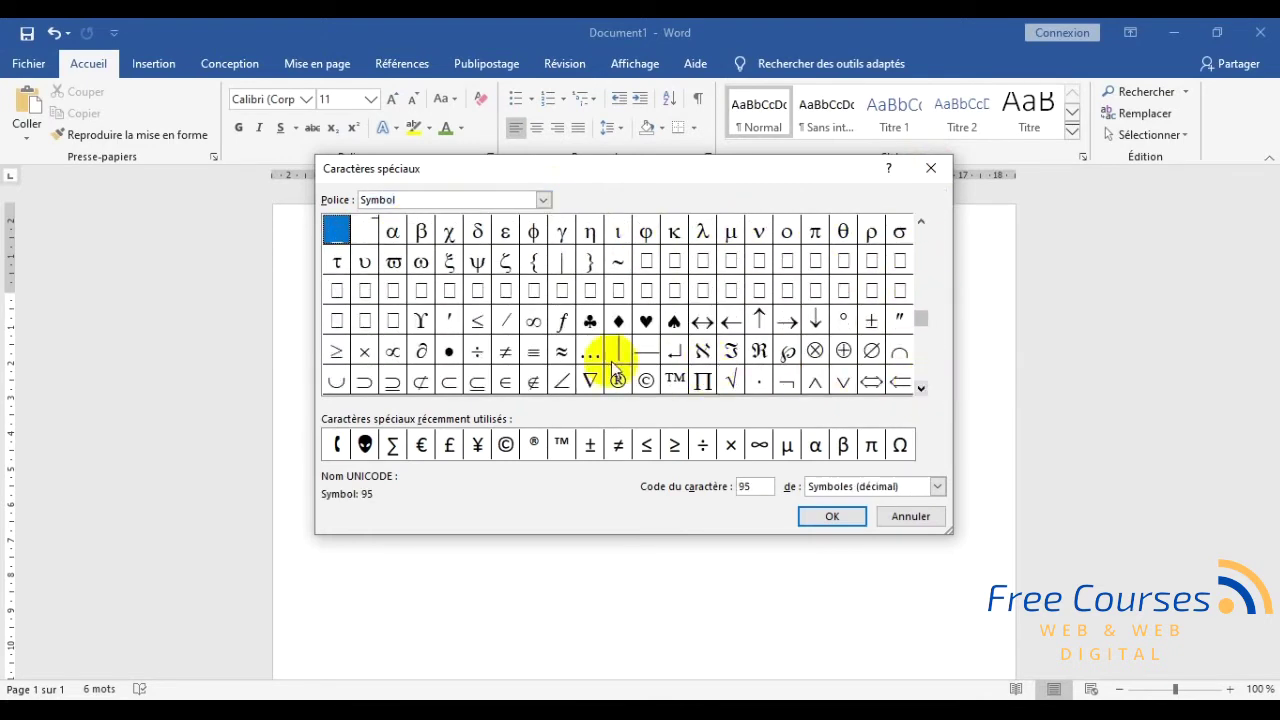
{"action": "left_click", "coordinate": [590, 320]}
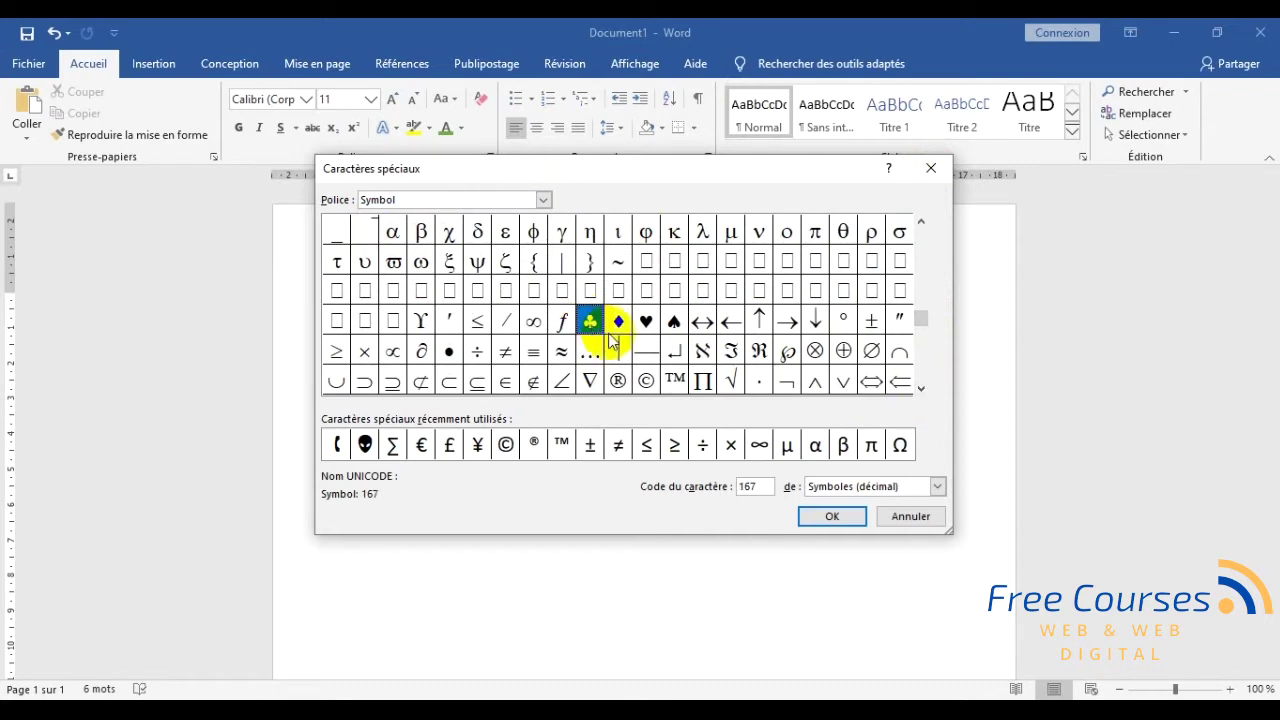
{"action": "left_click", "coordinate": [830, 517]}
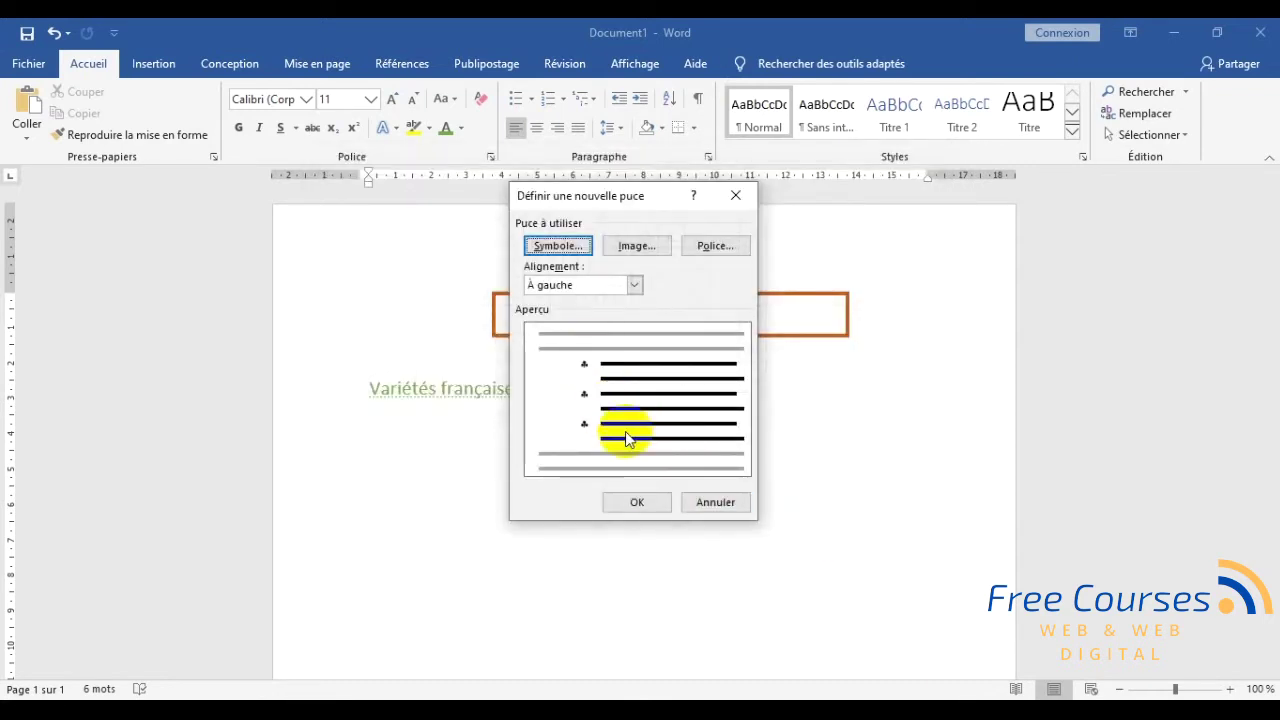
{"action": "left_click", "coordinate": [637, 500]}
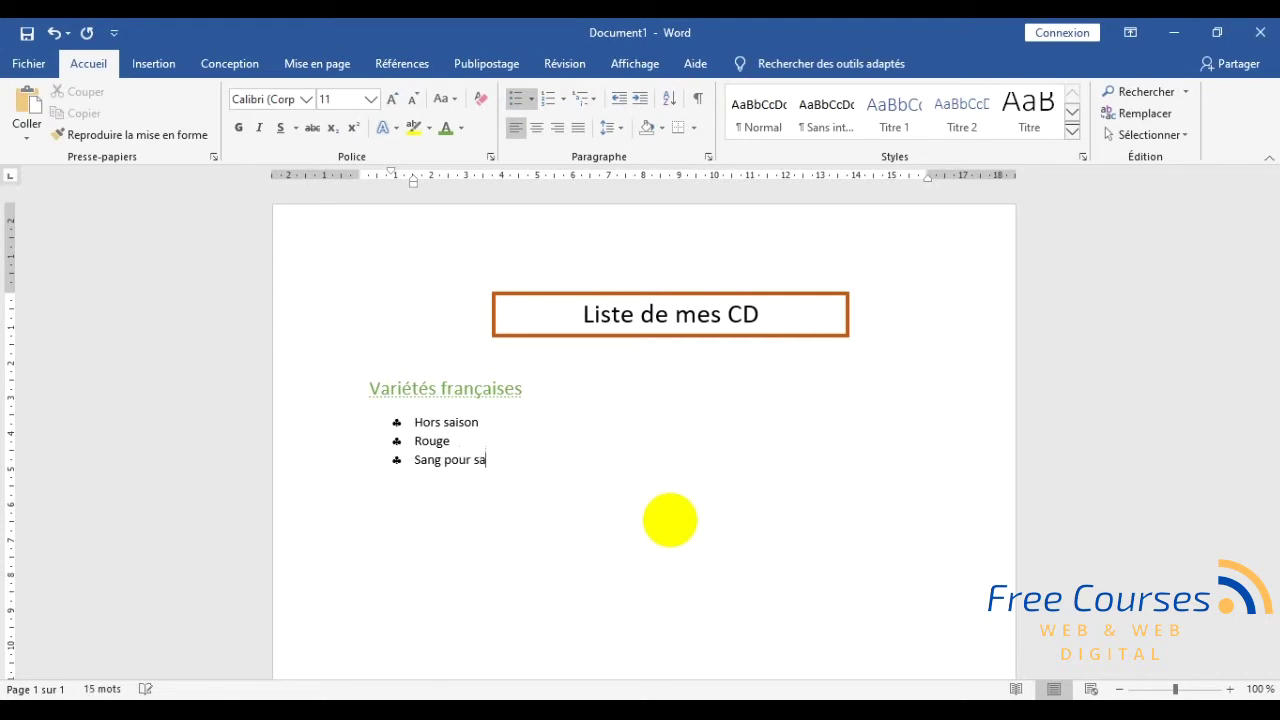
- Start a new club-bulleted line after 'Sang pour sang' for the next CD title
{"action": "key", "text": "Return"}
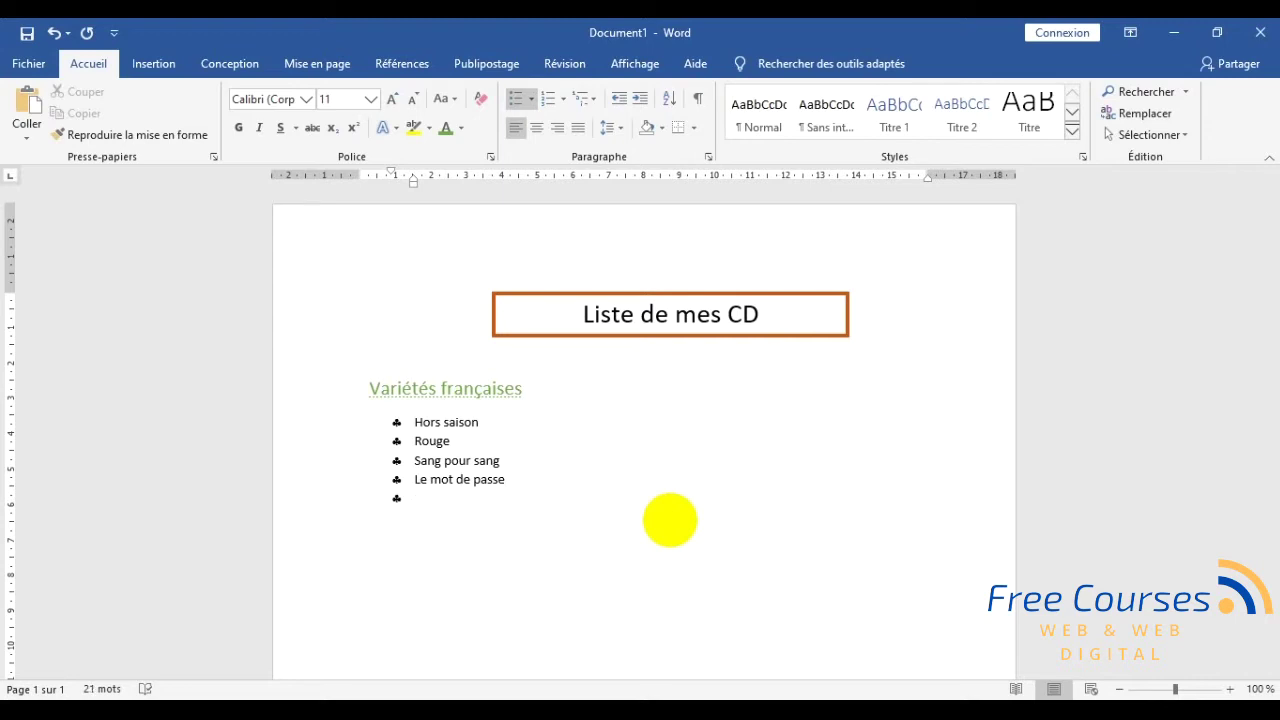
- Look up the next title, 'À tâtons', in Puces Personnalisées.doc, then return to Document1
{"action": "left_click", "coordinate": [937, 694]}
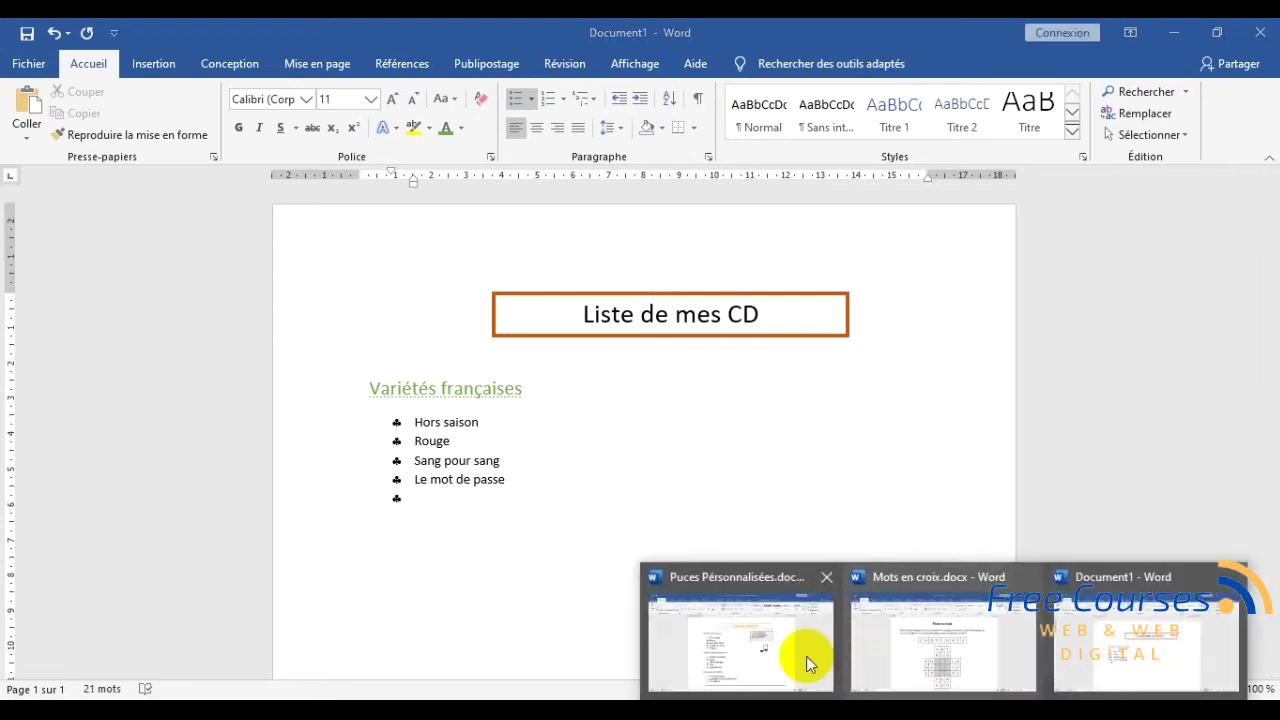
{"action": "left_click", "coordinate": [806, 656]}
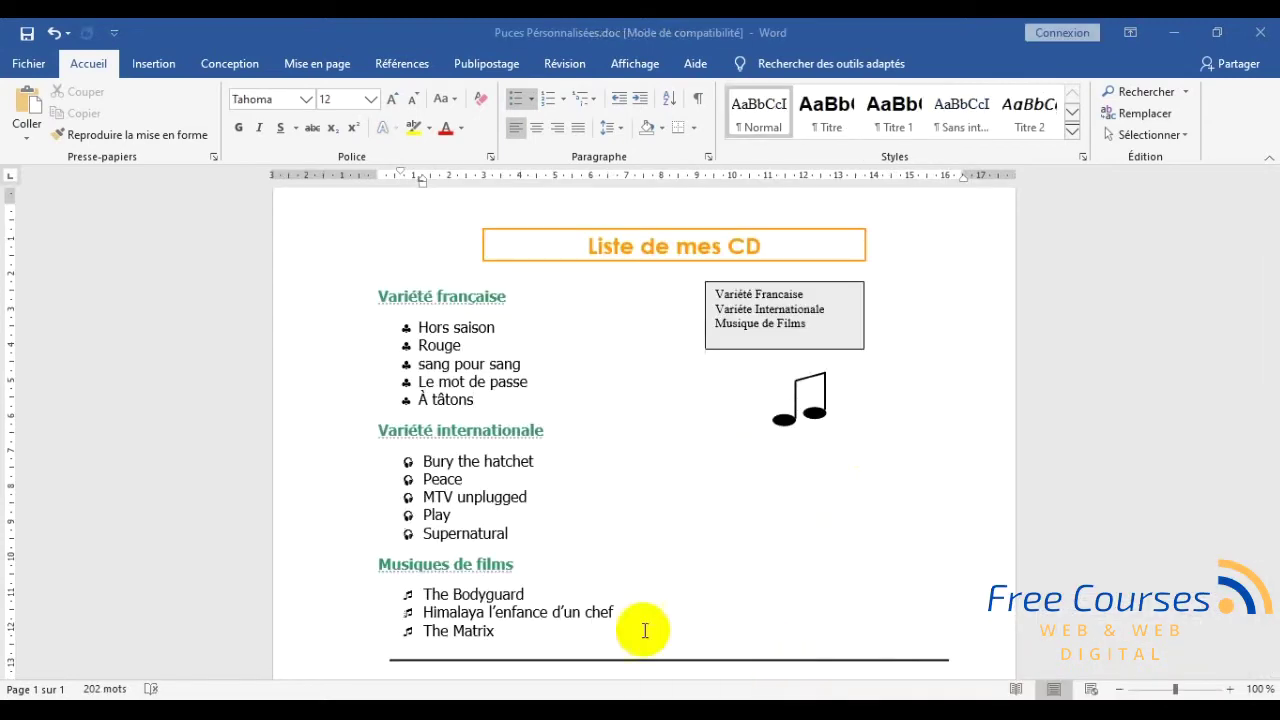
{"action": "triple_click", "coordinate": [428, 397]}
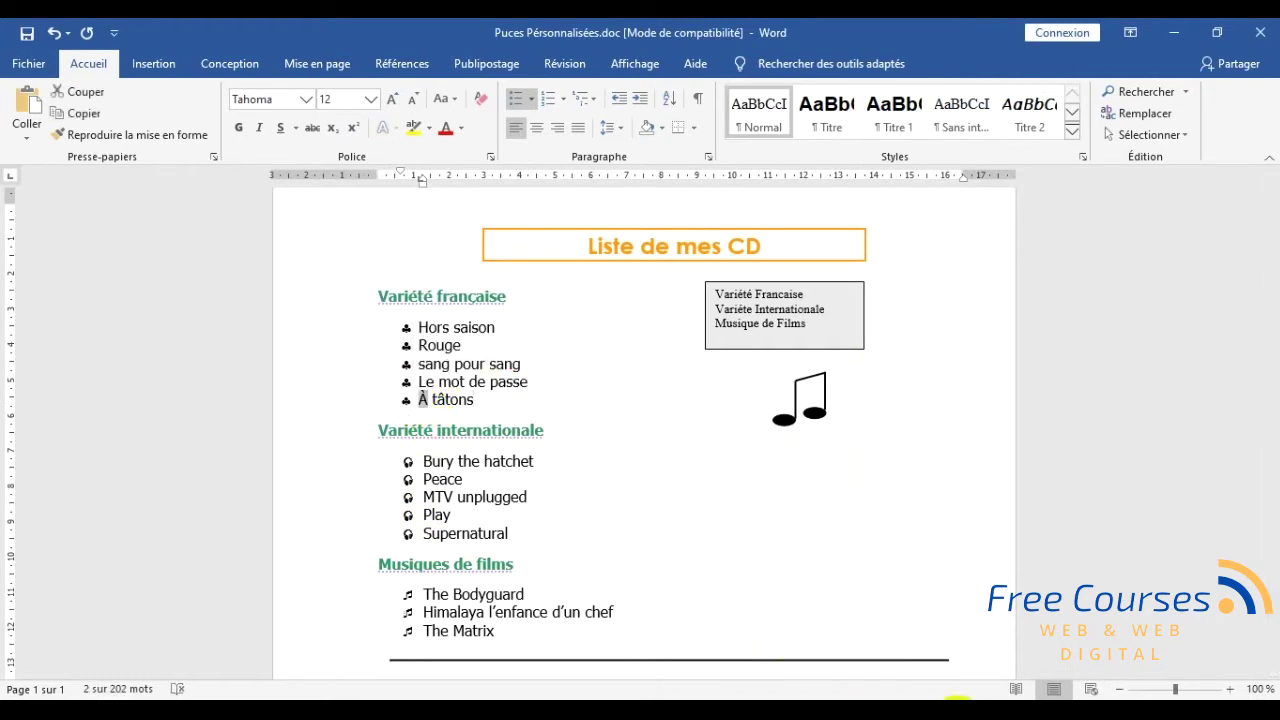
{"action": "left_click", "coordinate": [948, 700]}
{"action": "left_click", "coordinate": [1100, 668]}
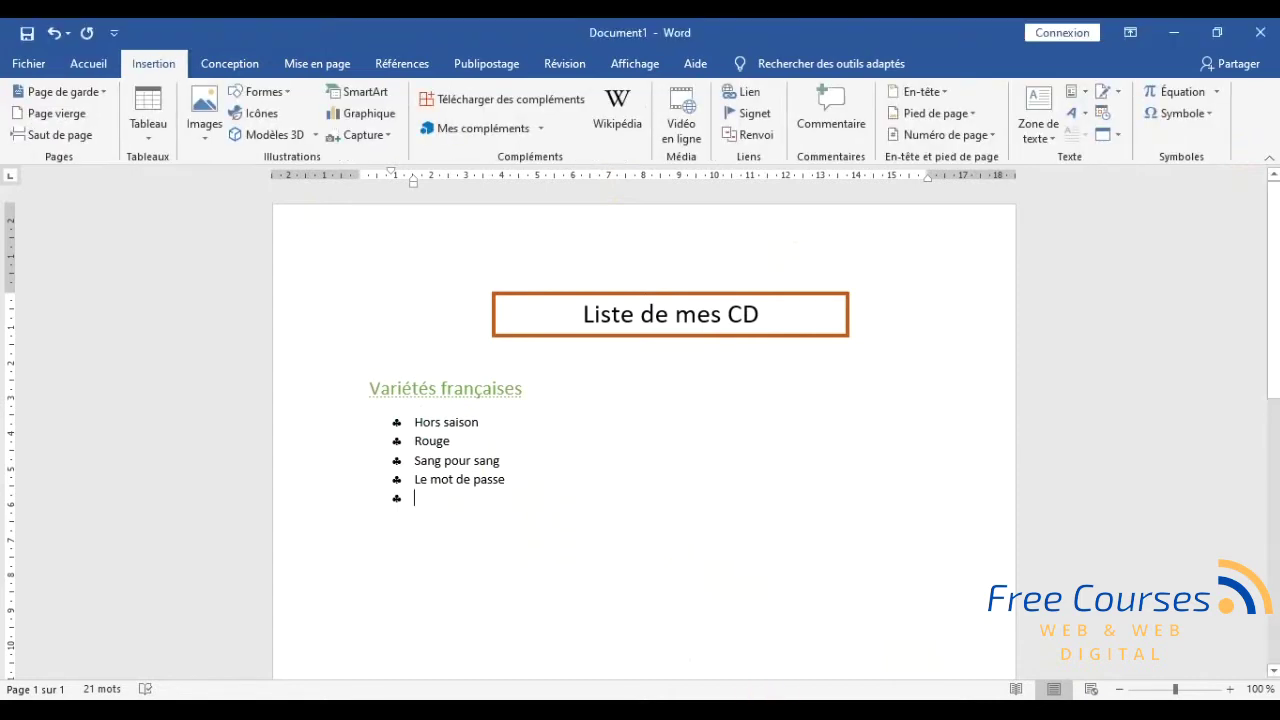
- Open the Autres symboles dialog from Symbole and browse the Symbol characters
{"action": "left_click", "coordinate": [1205, 118]}
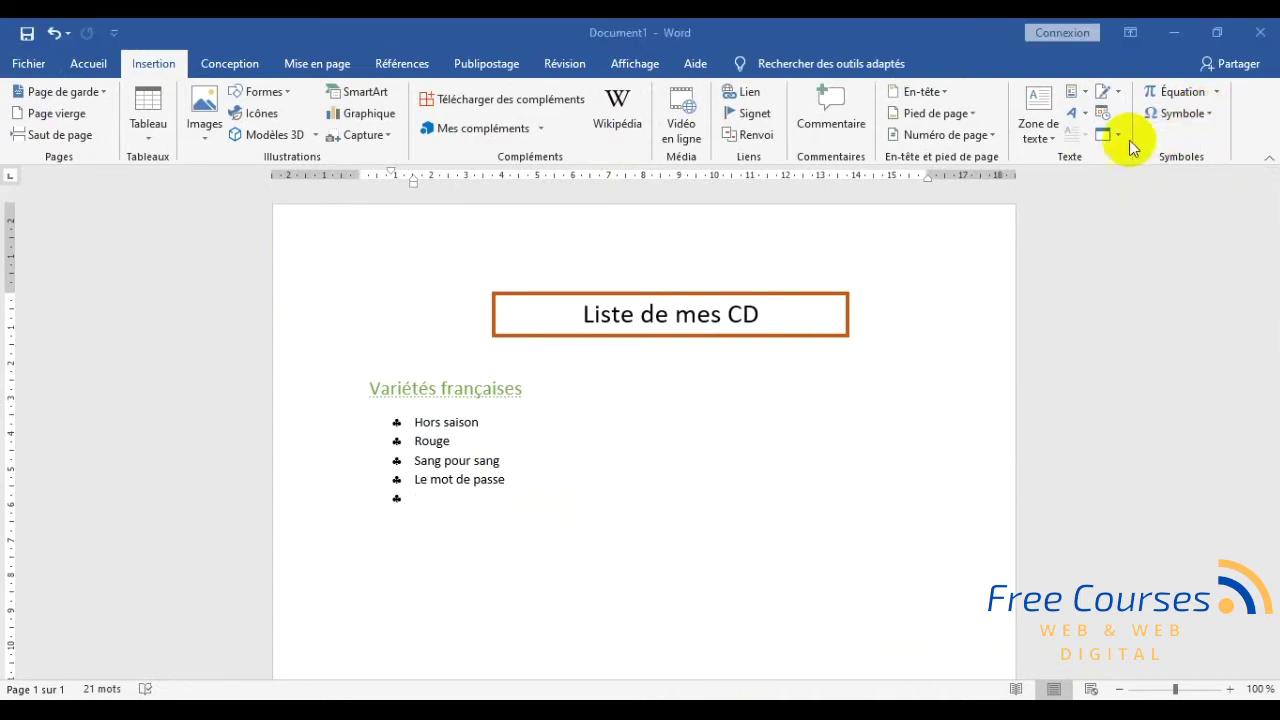
{"action": "left_click", "coordinate": [1167, 116]}
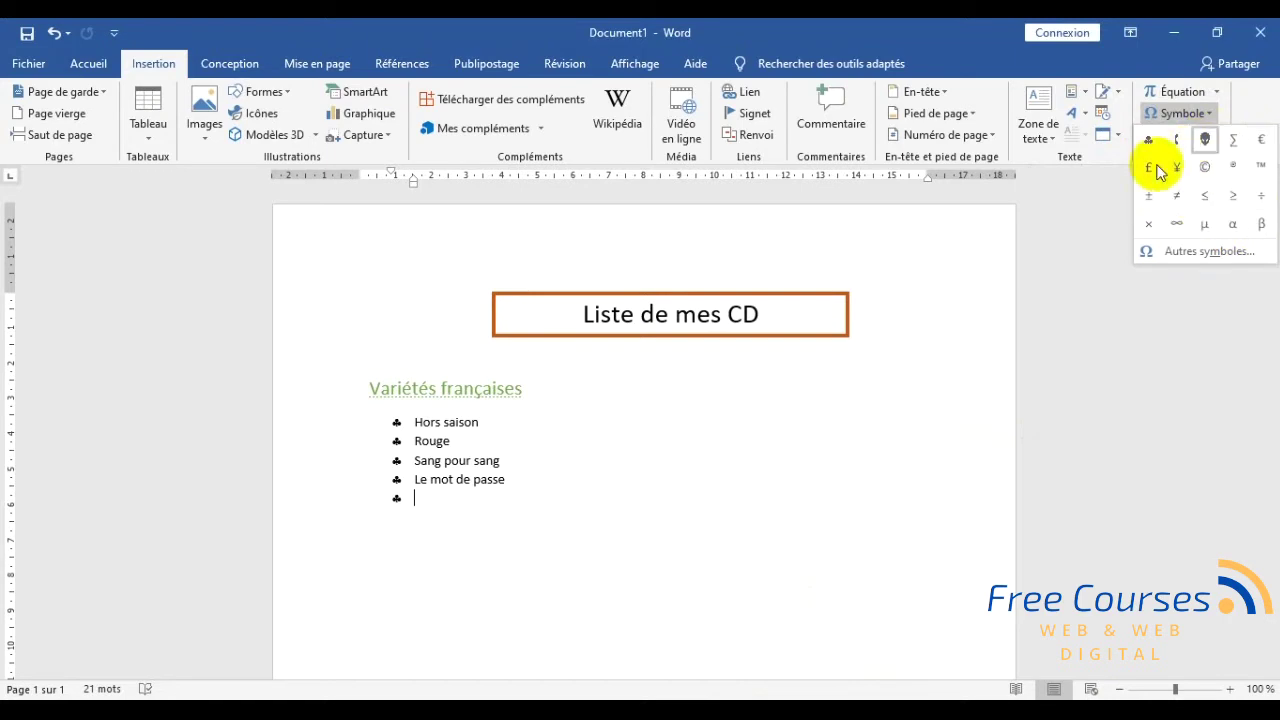
{"action": "left_click", "coordinate": [1214, 252]}
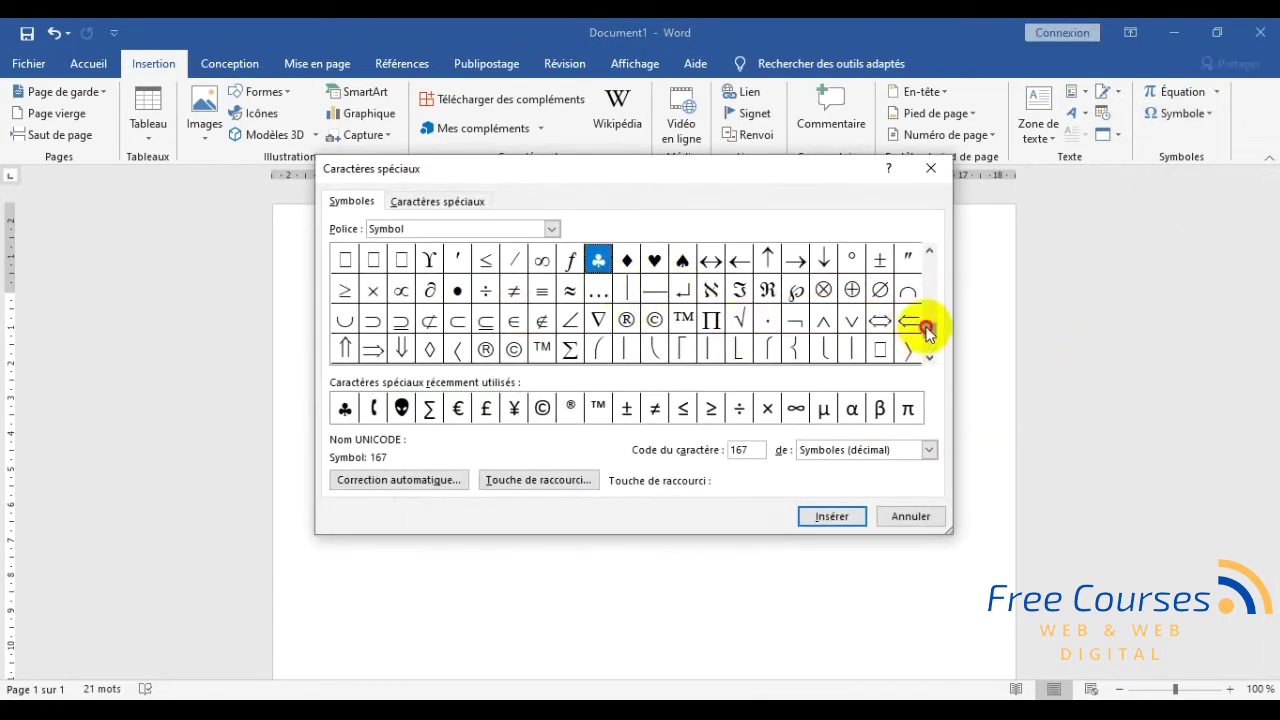
{"action": "left_click_drag", "start_coordinate": [929, 323], "coordinate": [928, 258]}
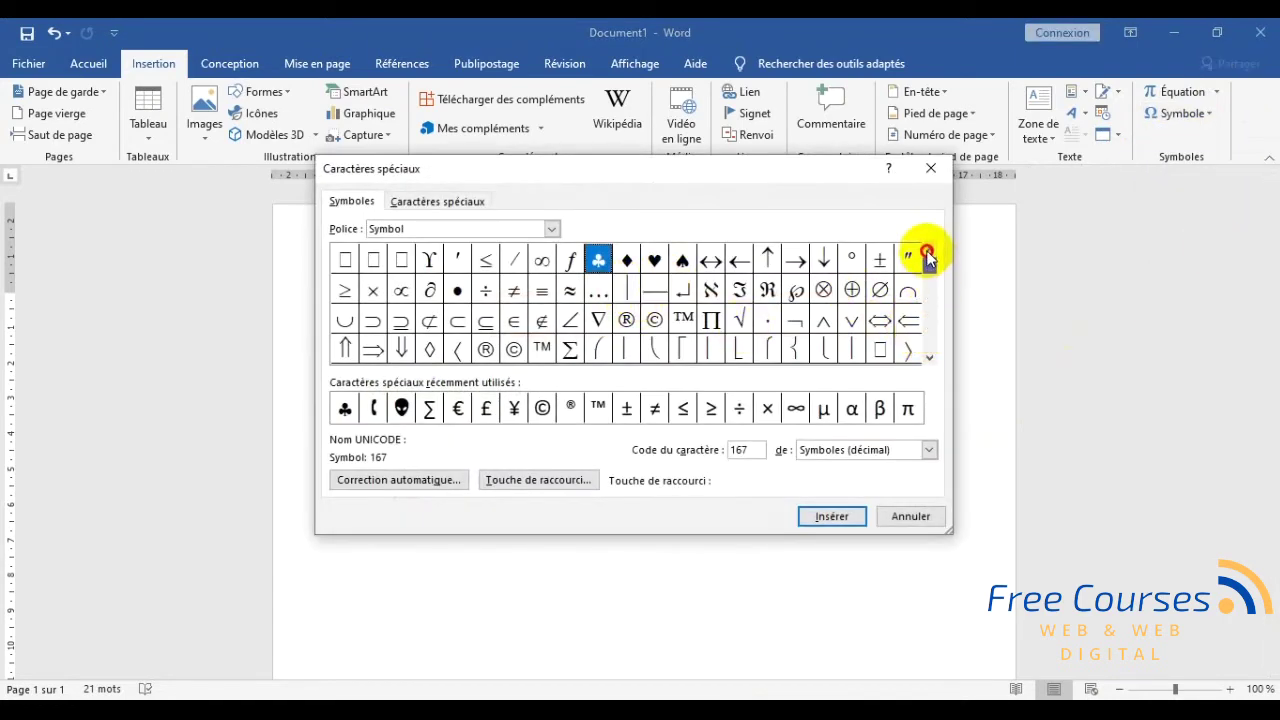
{"action": "left_click", "coordinate": [932, 359]}
{"action": "double_click", "coordinate": [932, 359]}
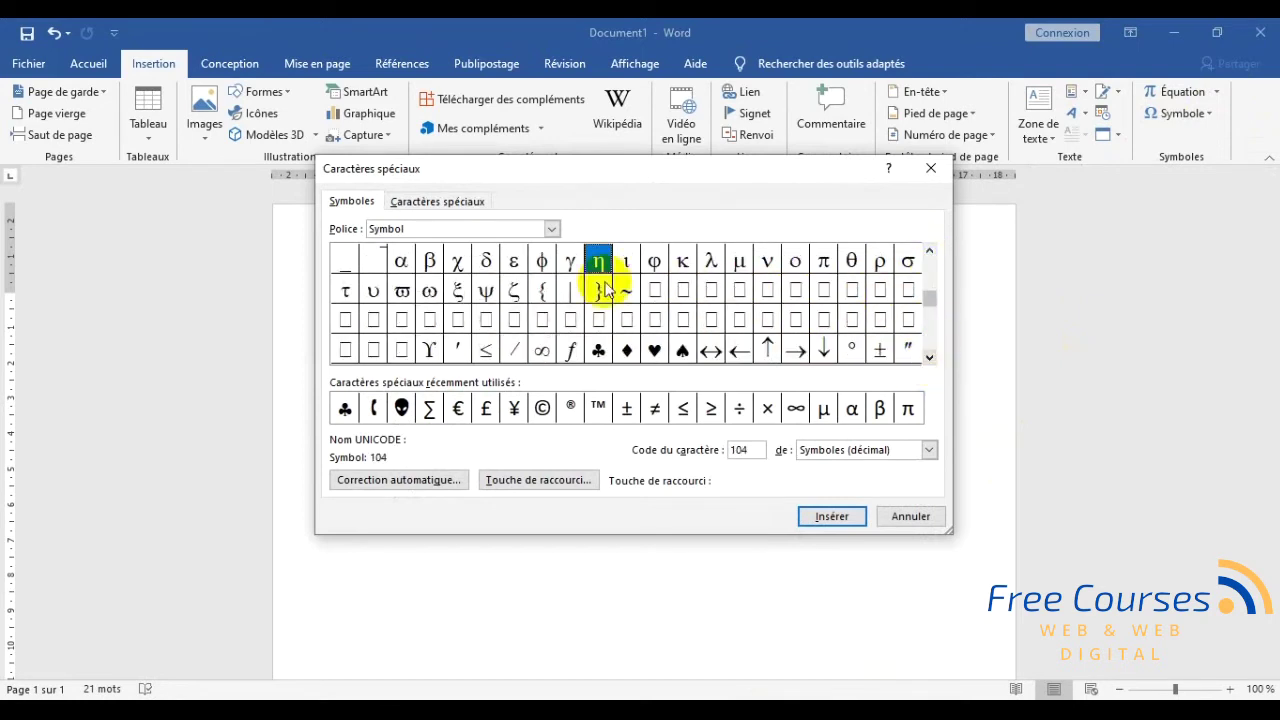
- Insert a capital À from the (texte normal) font at the fifth bullet and close the dialog
{"action": "left_click", "coordinate": [551, 229]}
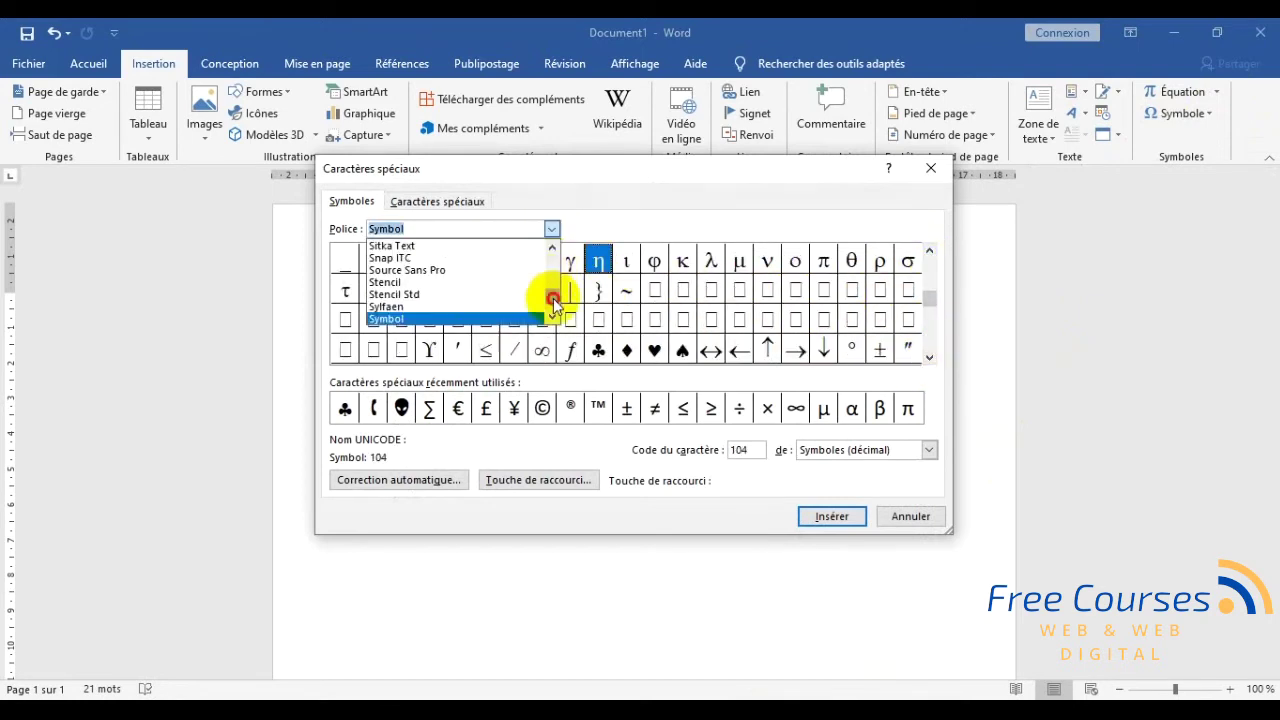
{"action": "left_click_drag", "start_coordinate": [557, 286], "coordinate": [557, 255]}
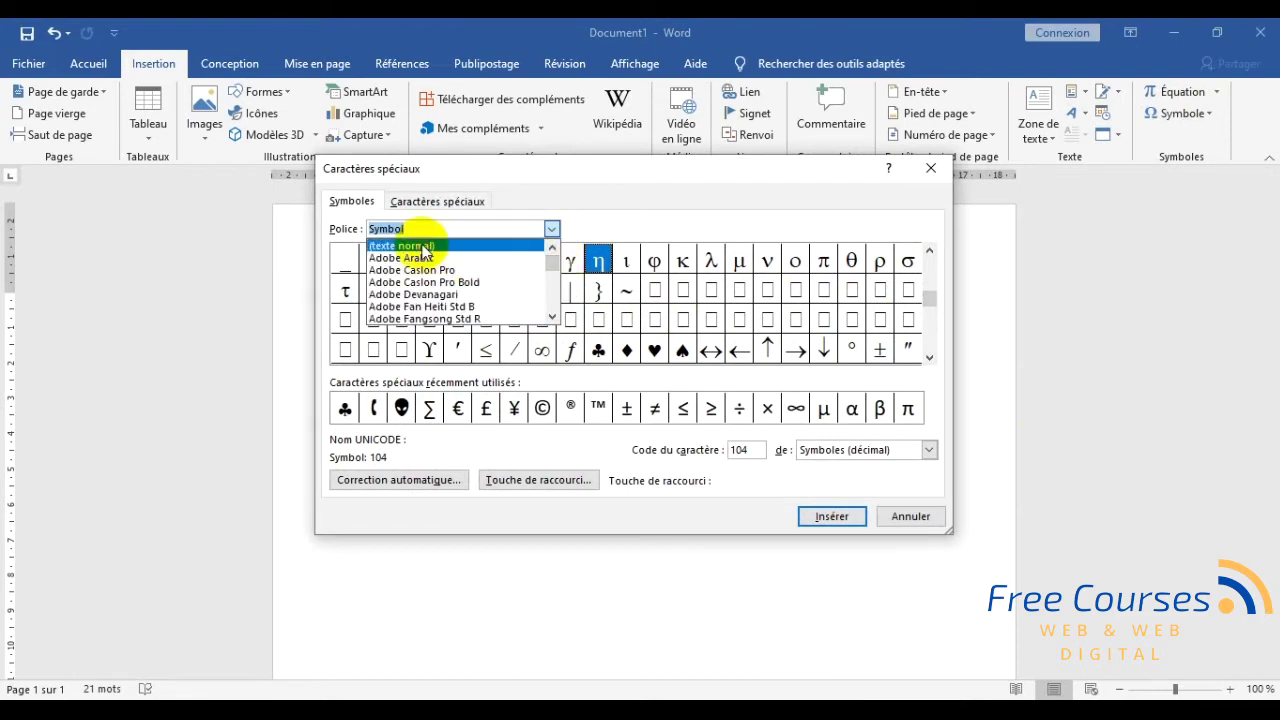
{"action": "left_click", "coordinate": [418, 246]}
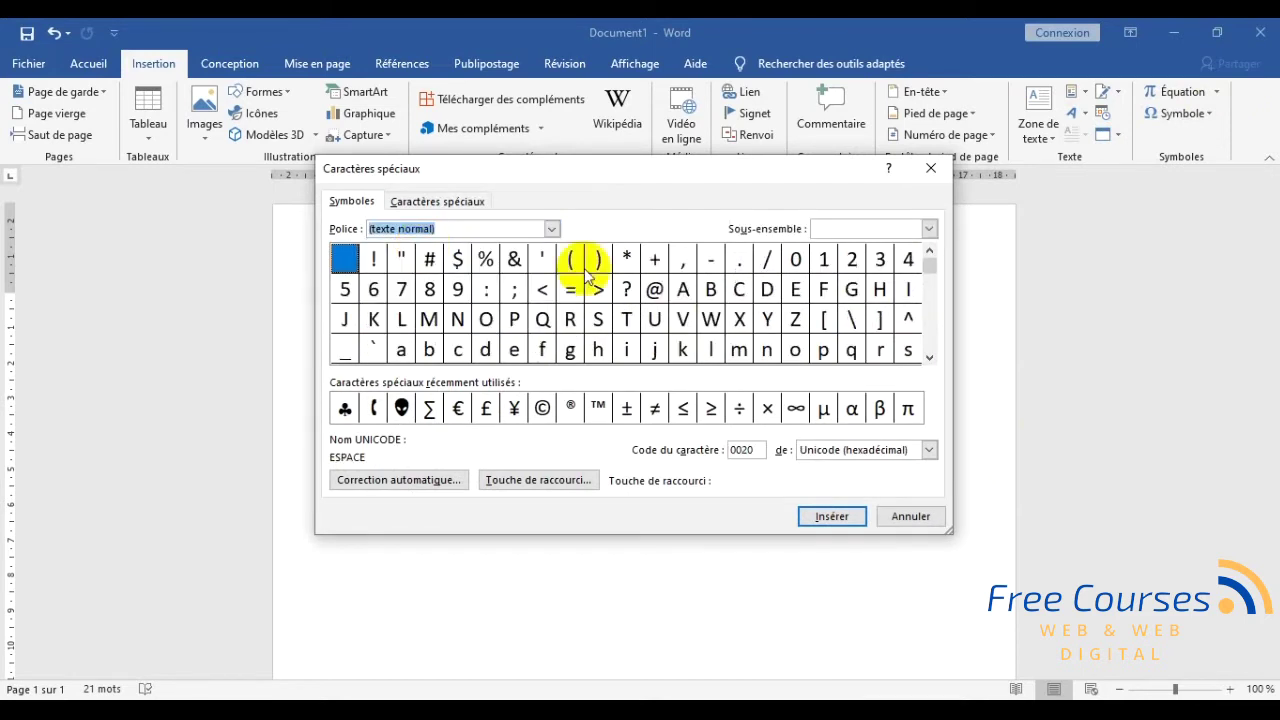
{"action": "left_click", "coordinate": [930, 358]}
{"action": "left_click", "coordinate": [930, 358]}
{"action": "left_click", "coordinate": [930, 358]}
{"action": "left_click", "coordinate": [930, 358]}
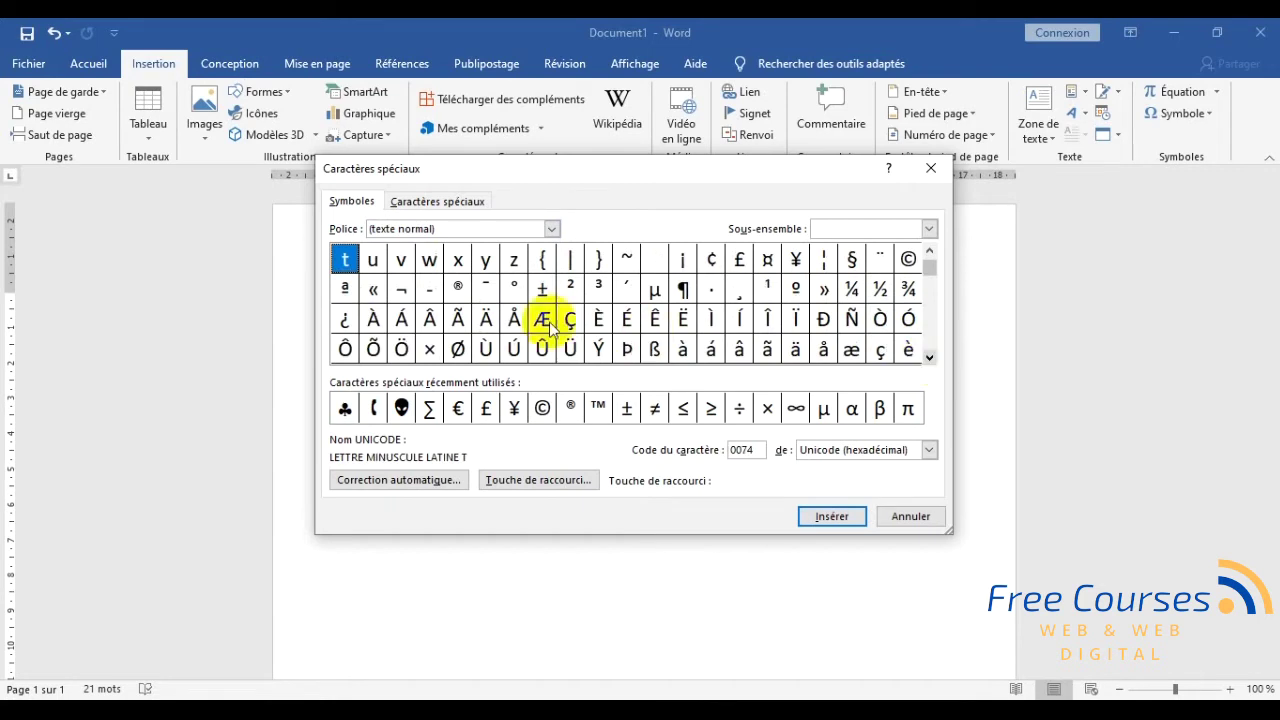
{"action": "left_click", "coordinate": [374, 319]}
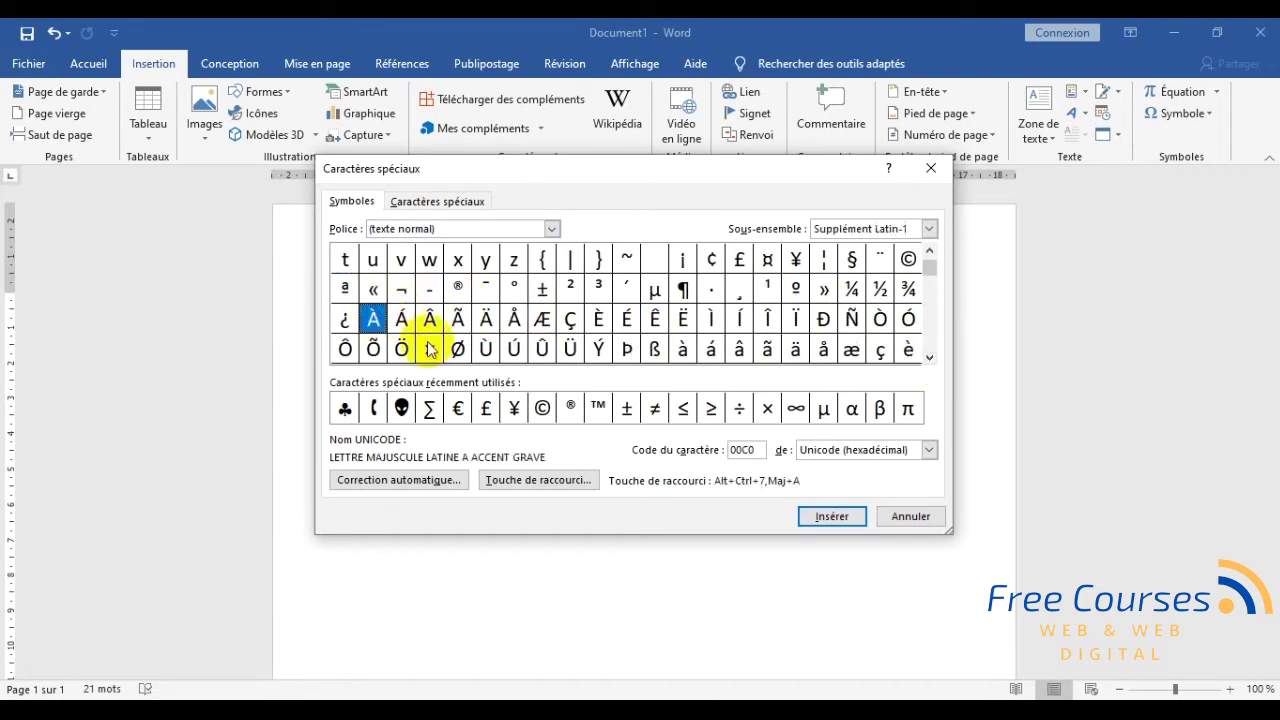
{"action": "left_click", "coordinate": [831, 516]}
{"action": "left_click", "coordinate": [910, 516]}
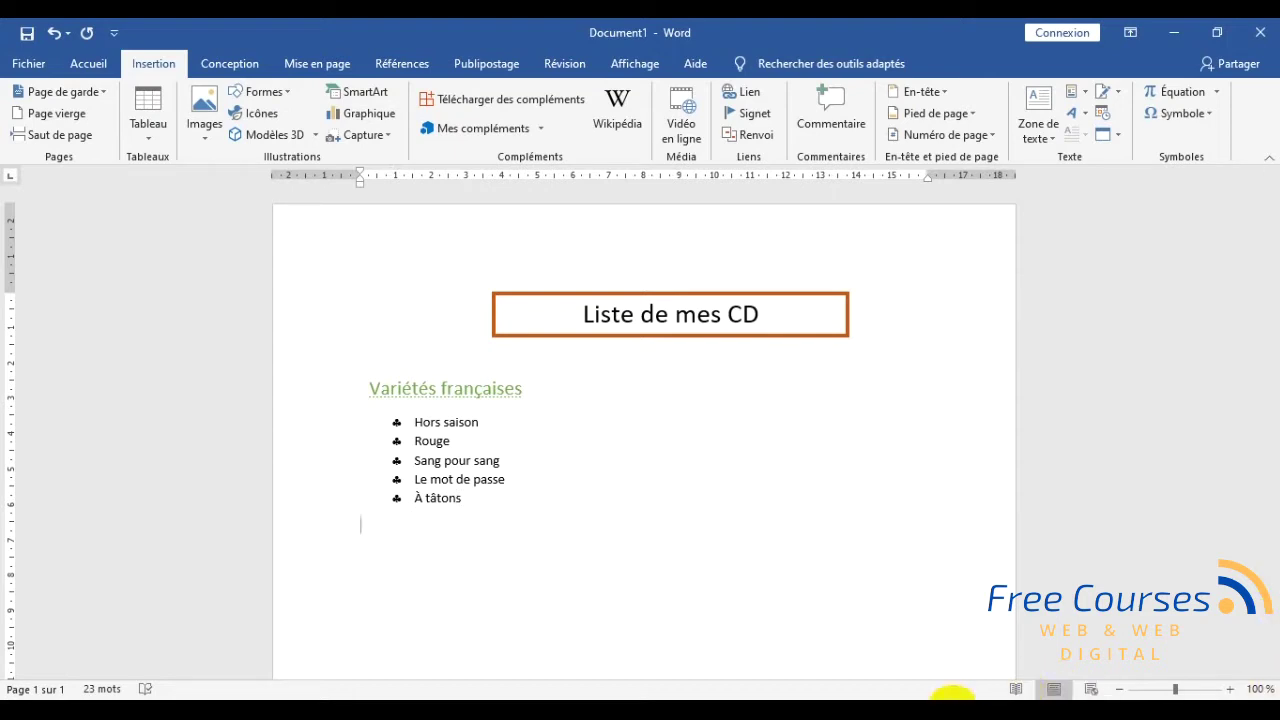
- Copy the 'Variété internationale' heading from Puces Personnalisées.doc
{"action": "left_click", "coordinate": [945, 705]}
{"action": "left_click", "coordinate": [755, 645]}
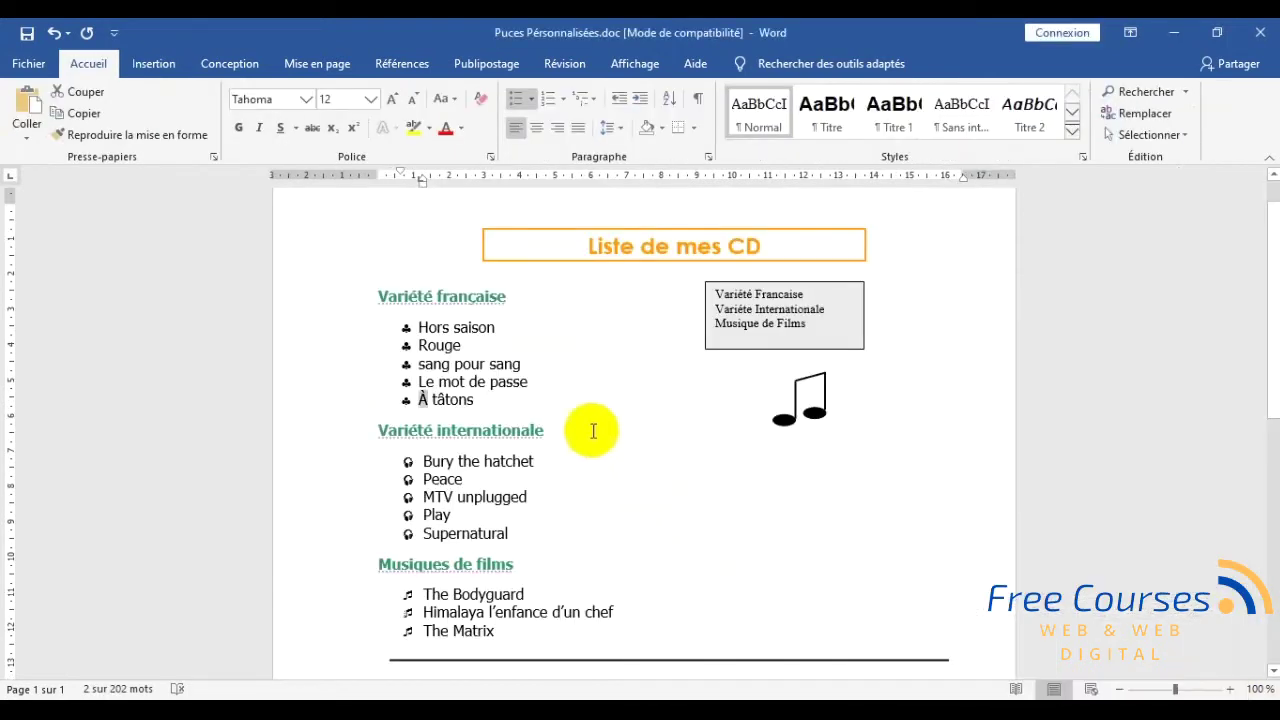
{"action": "left_click_drag", "start_coordinate": [513, 398], "coordinate": [357, 300]}
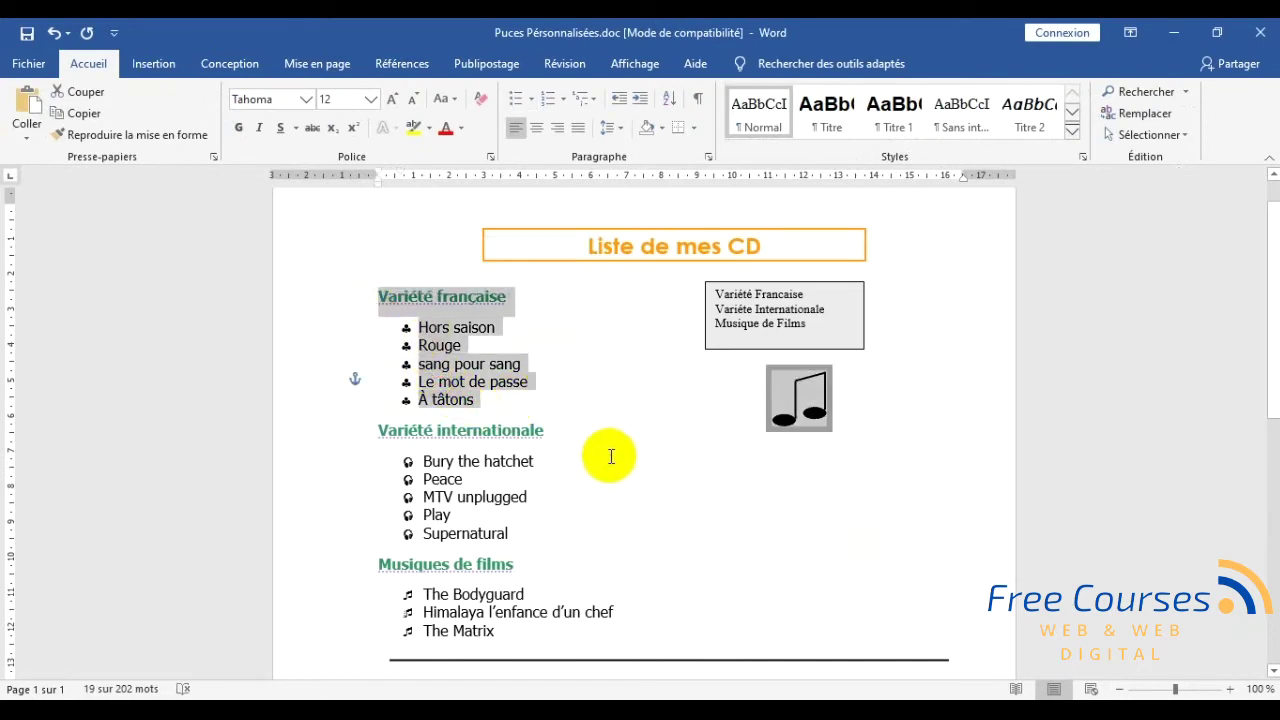
{"action": "left_click", "coordinate": [535, 460]}
{"action": "left_click_drag", "start_coordinate": [383, 431], "coordinate": [560, 437]}
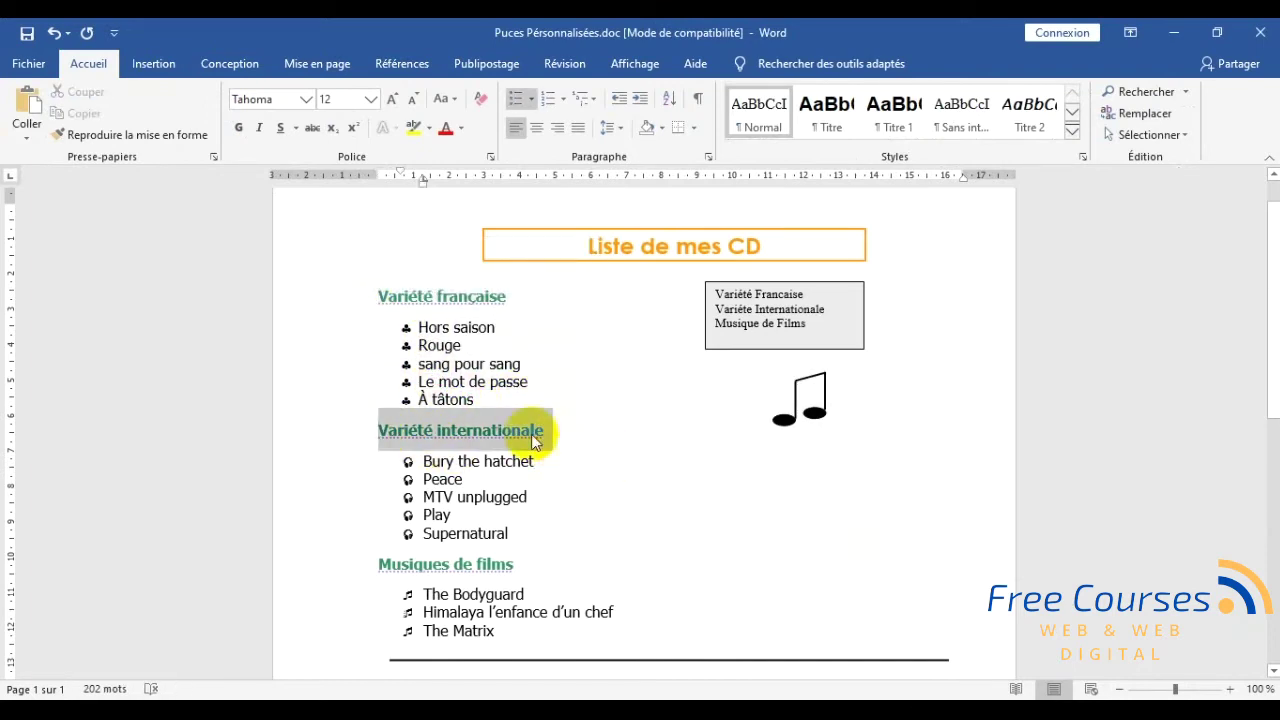
{"action": "right_click", "coordinate": [537, 436]}
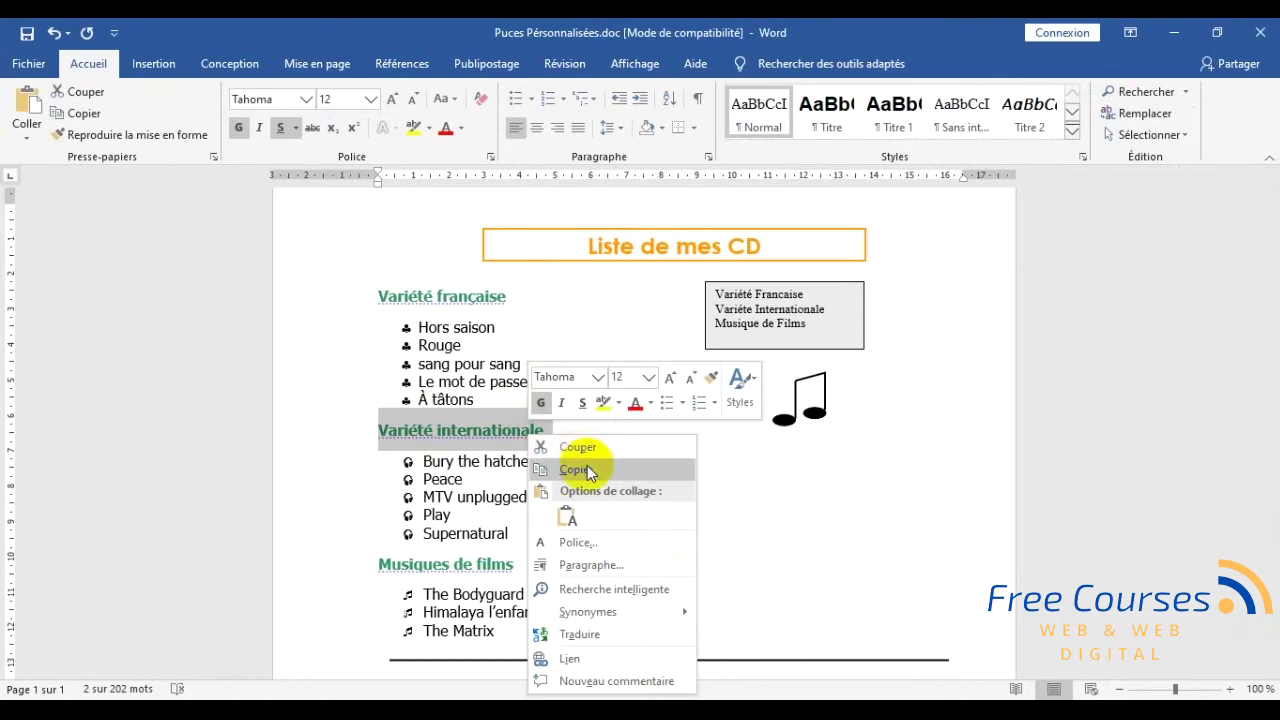
{"action": "left_click", "coordinate": [587, 465]}
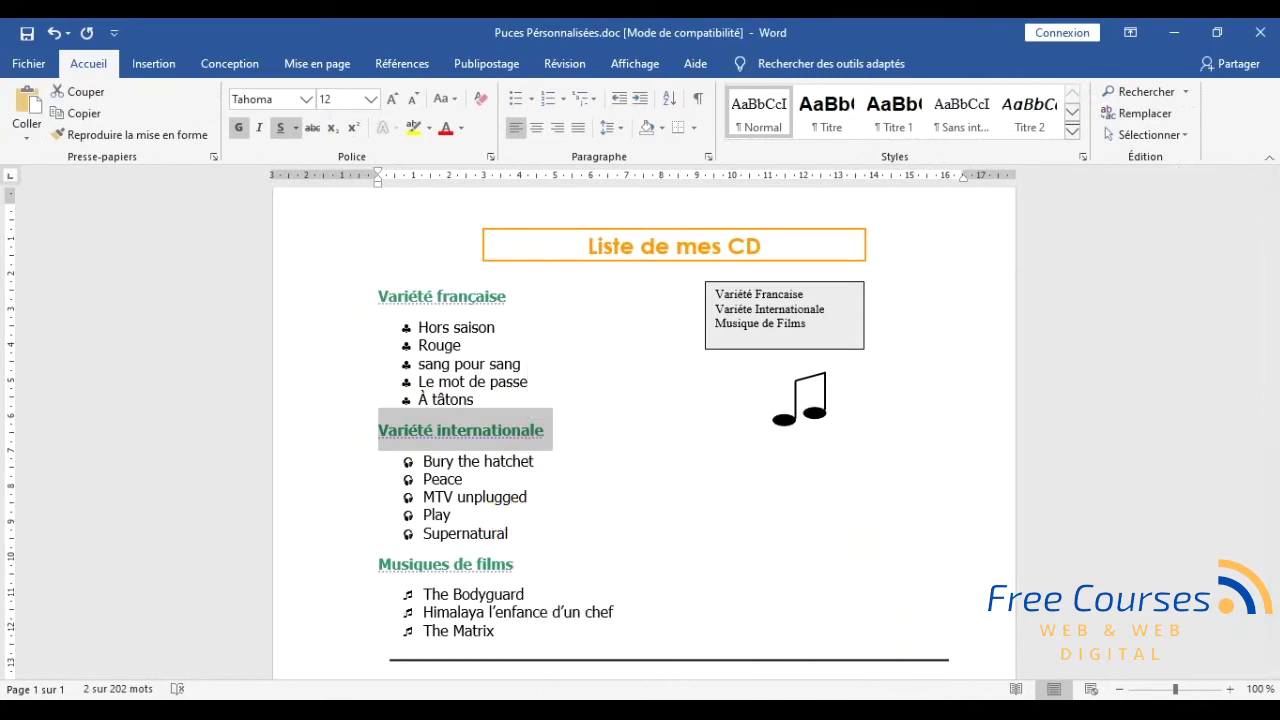
- Paste the heading on the empty line below the five-item club list in Document1
{"action": "key", "text": "alt+Tab"}
{"action": "left_click", "coordinate": [1094, 663]}
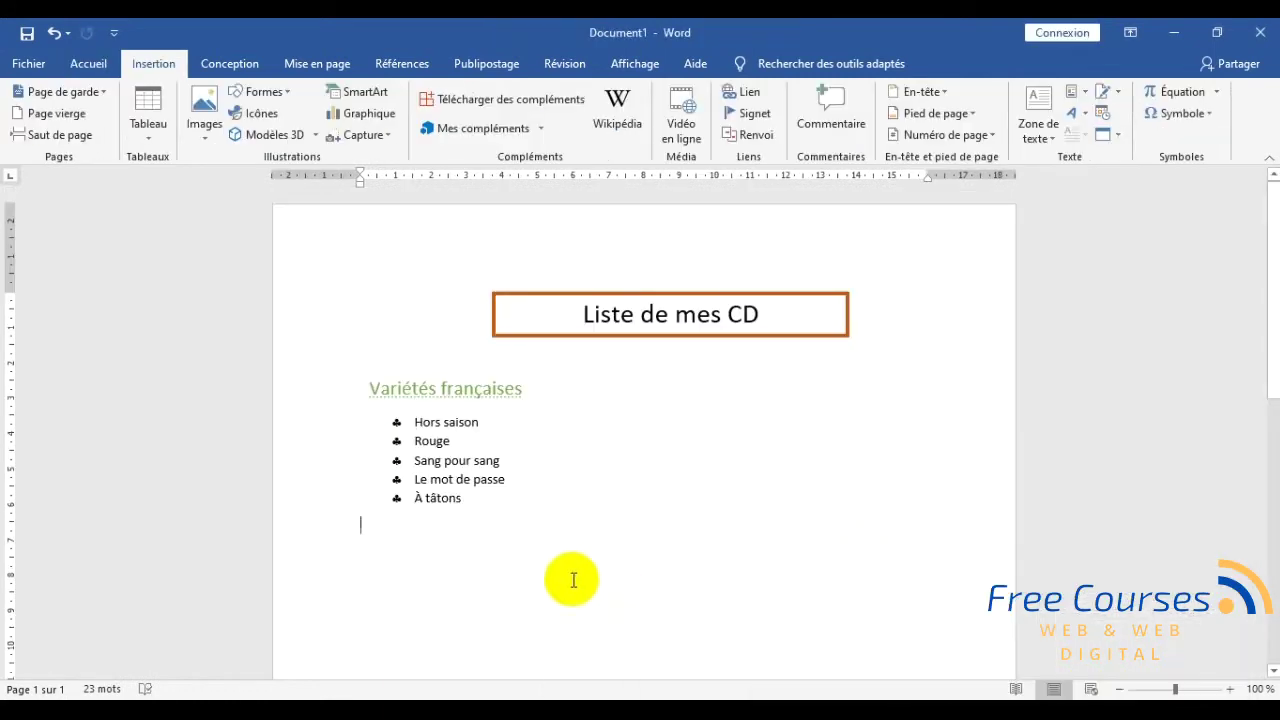
{"action": "left_click", "coordinate": [572, 578]}
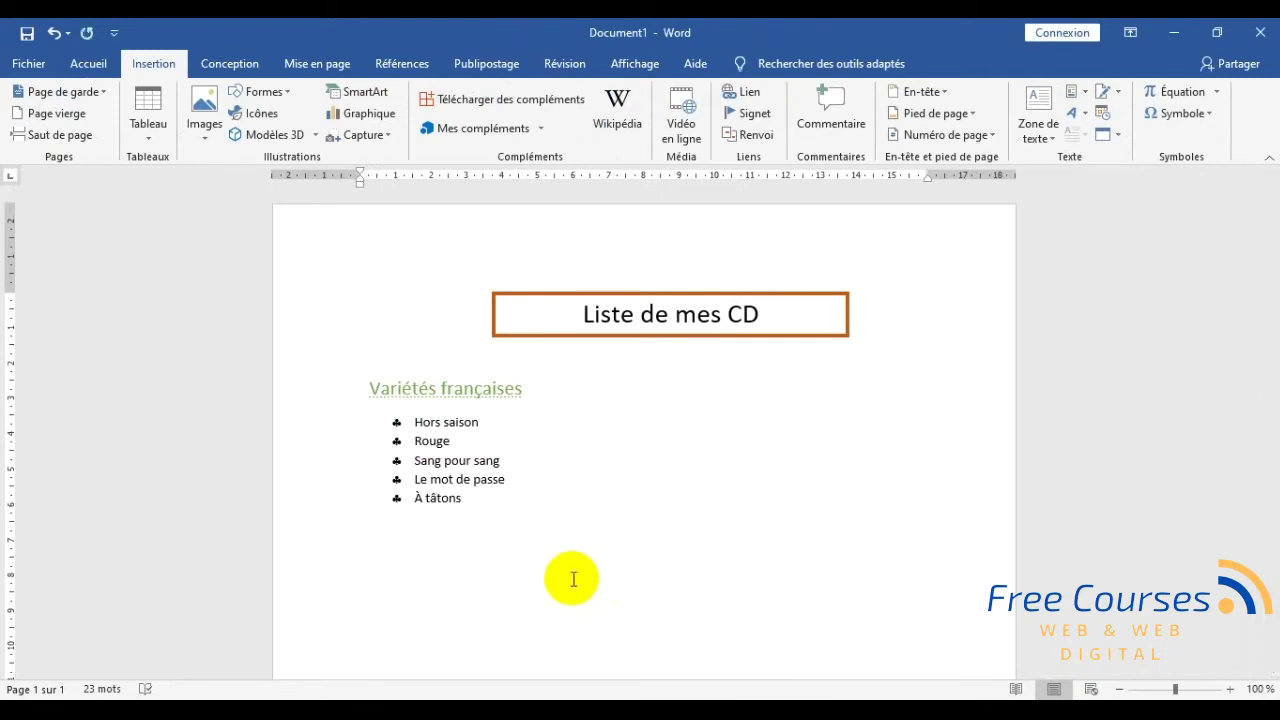
{"action": "key", "text": "ctrl+v"}
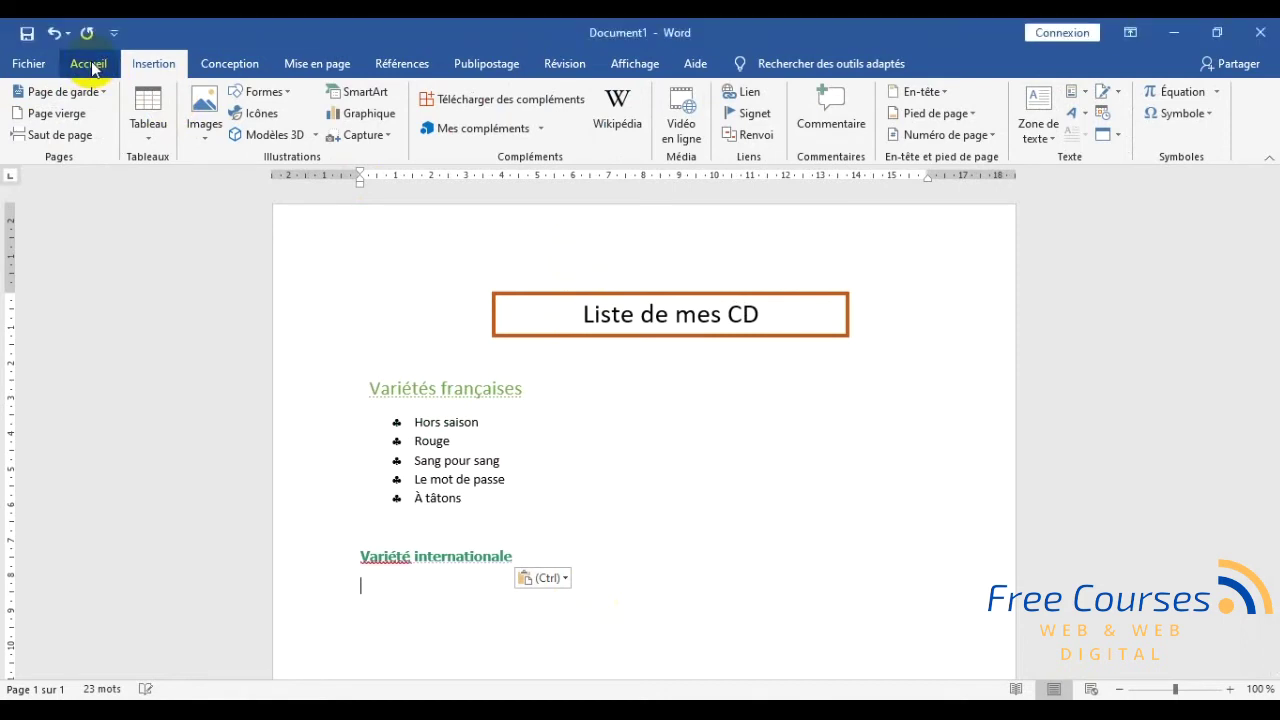
- Start defining a new custom bullet from a symbol via Accueil > Puces > Définir une puce
{"action": "left_click", "coordinate": [89, 64]}
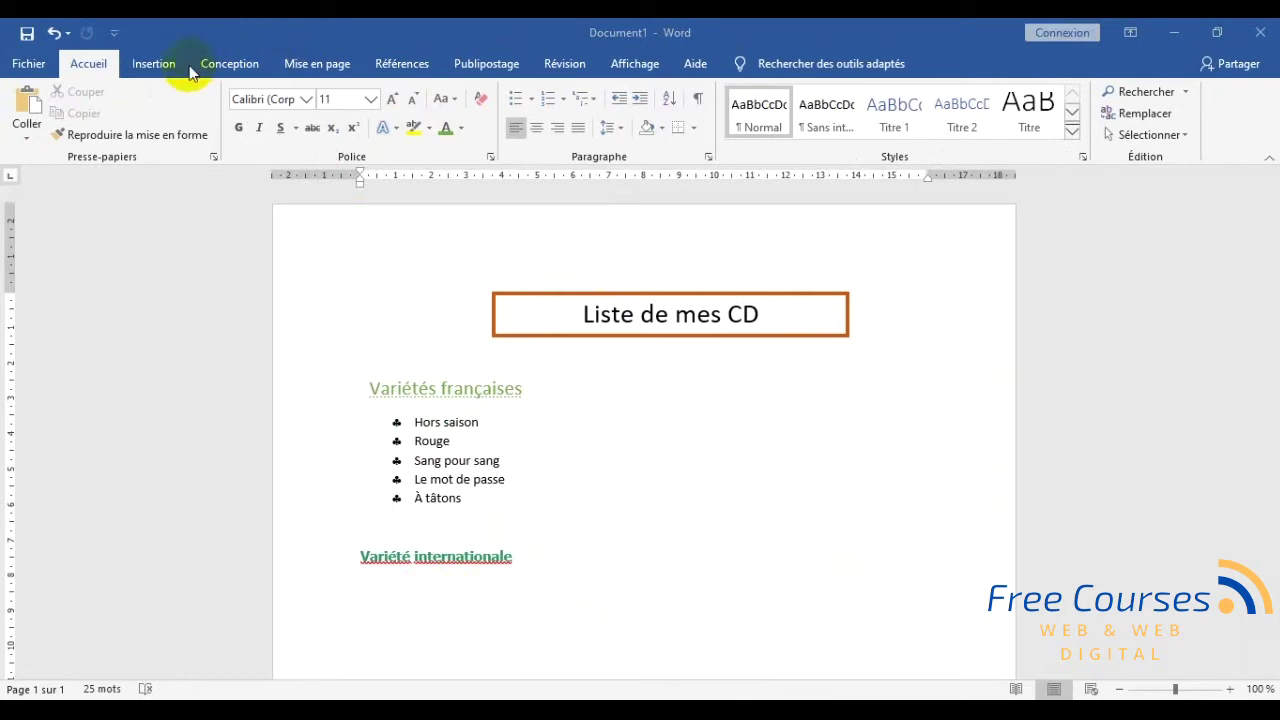
{"action": "left_click", "coordinate": [532, 97]}
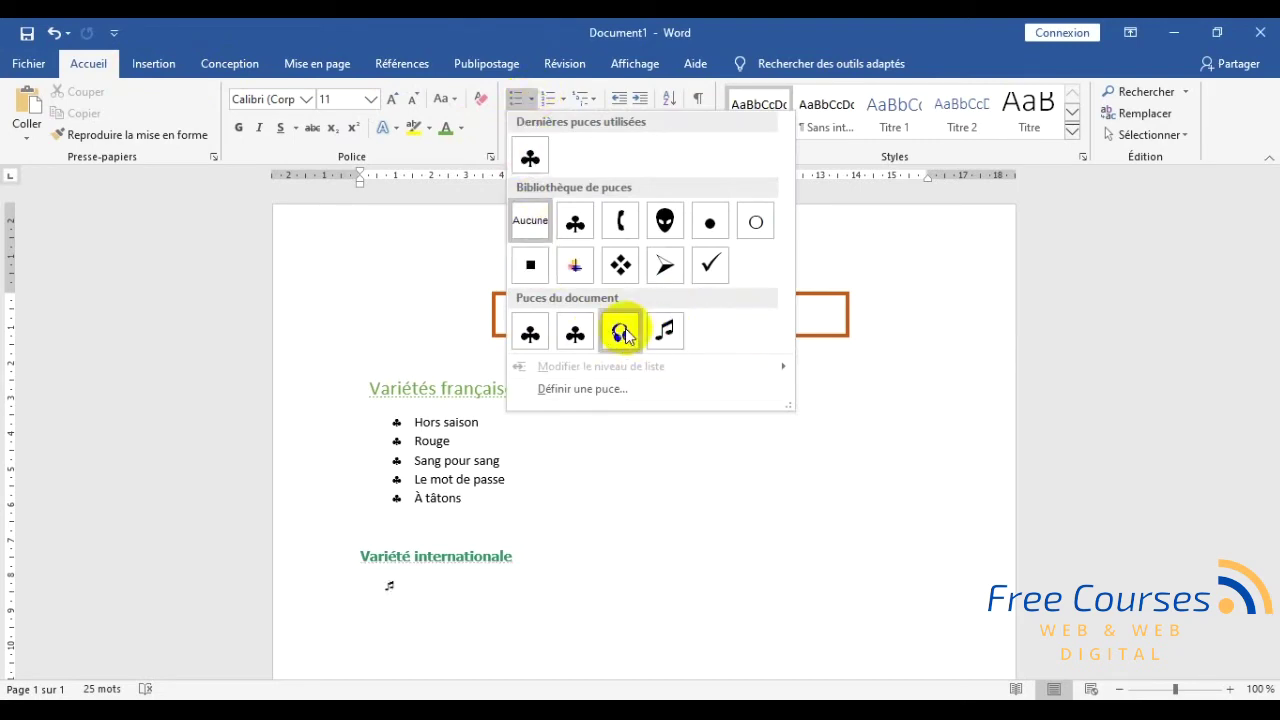
{"action": "left_click", "coordinate": [561, 398]}
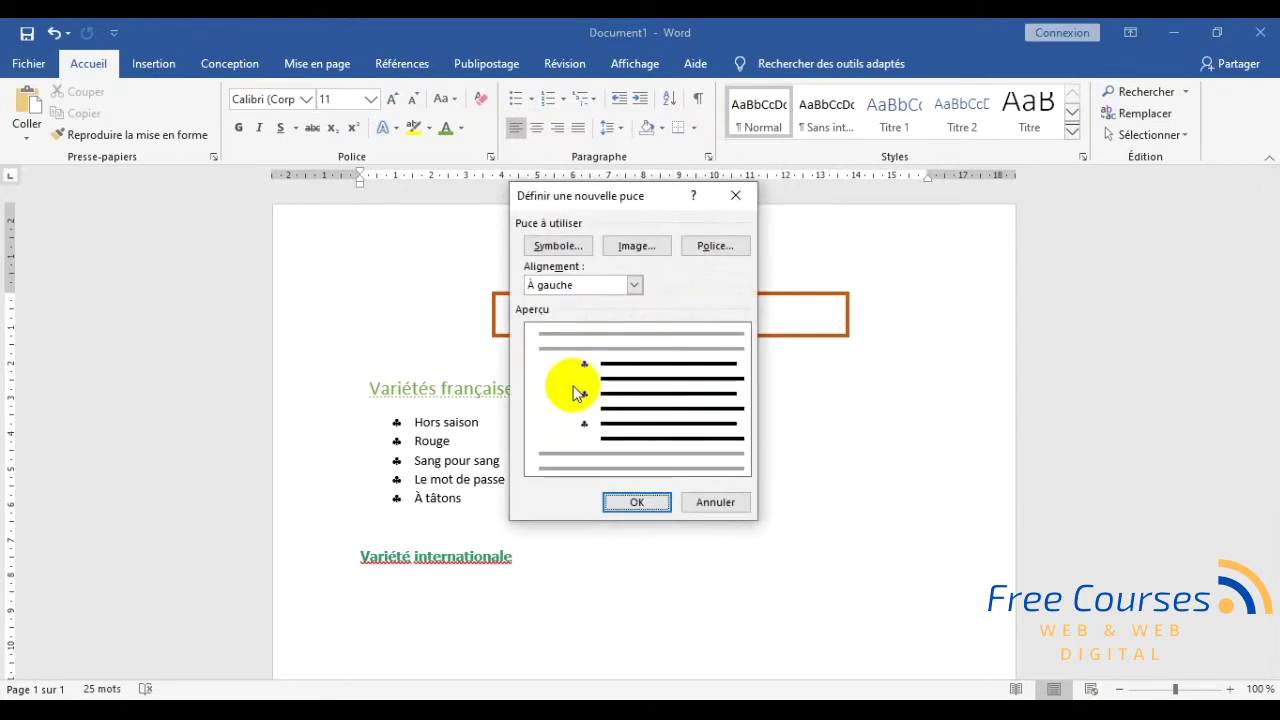
{"action": "left_click", "coordinate": [566, 246]}
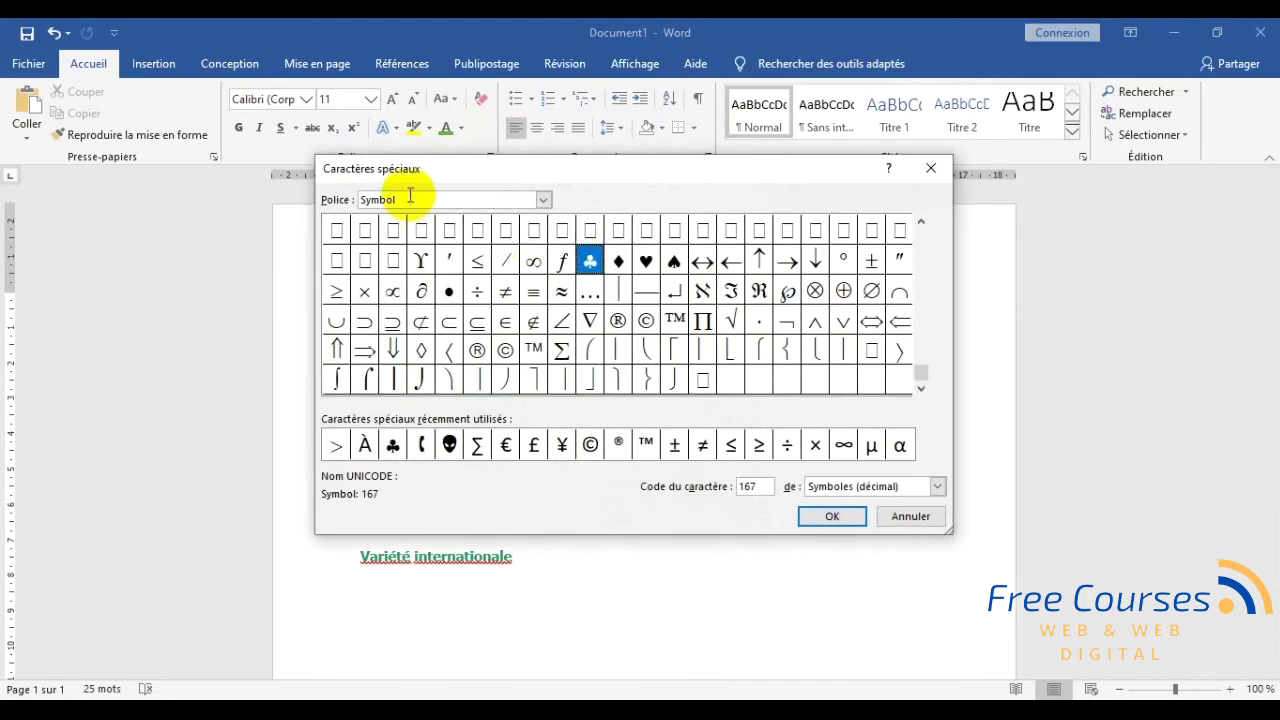
- Switch the symbol dialog's Police list to Webdings by typing 'we'
{"action": "left_click", "coordinate": [541, 201]}
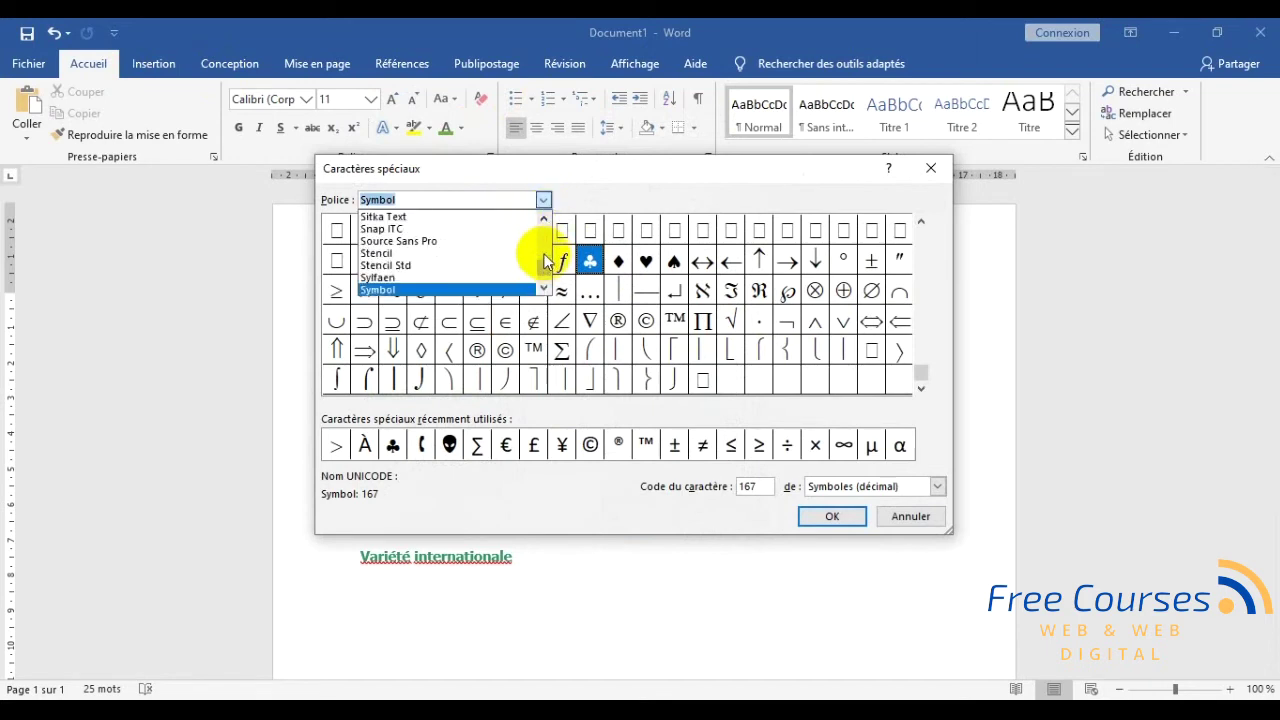
{"action": "left_click", "coordinate": [543, 199]}
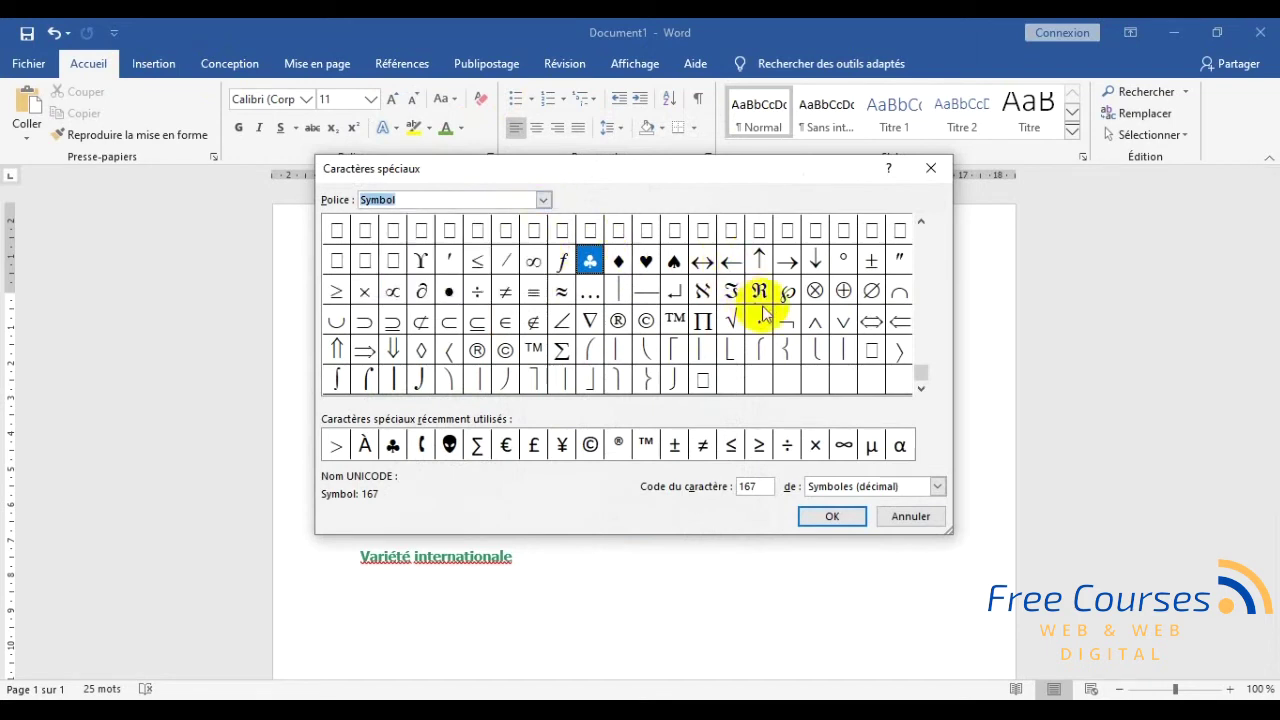
{"action": "left_click_drag", "start_coordinate": [921, 372], "coordinate": [925, 240]}
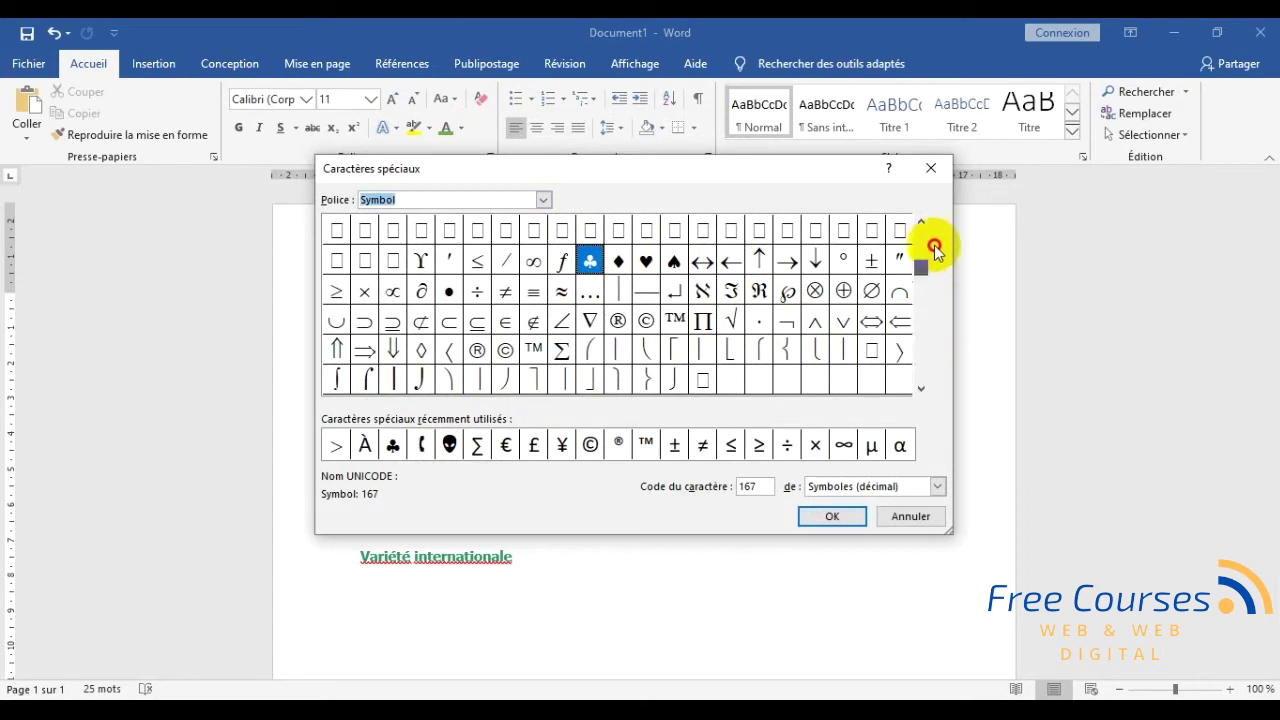
{"action": "left_click", "coordinate": [543, 199]}
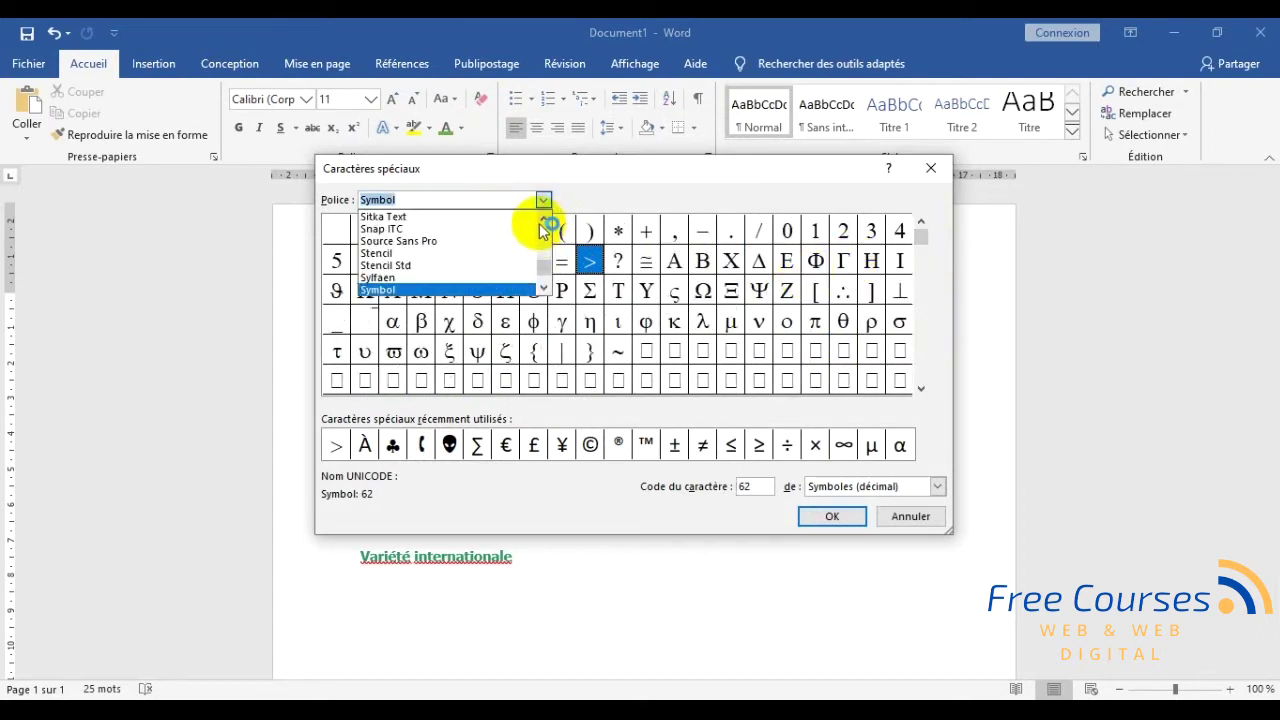
{"action": "left_click_drag", "start_coordinate": [546, 219], "coordinate": [546, 219]}
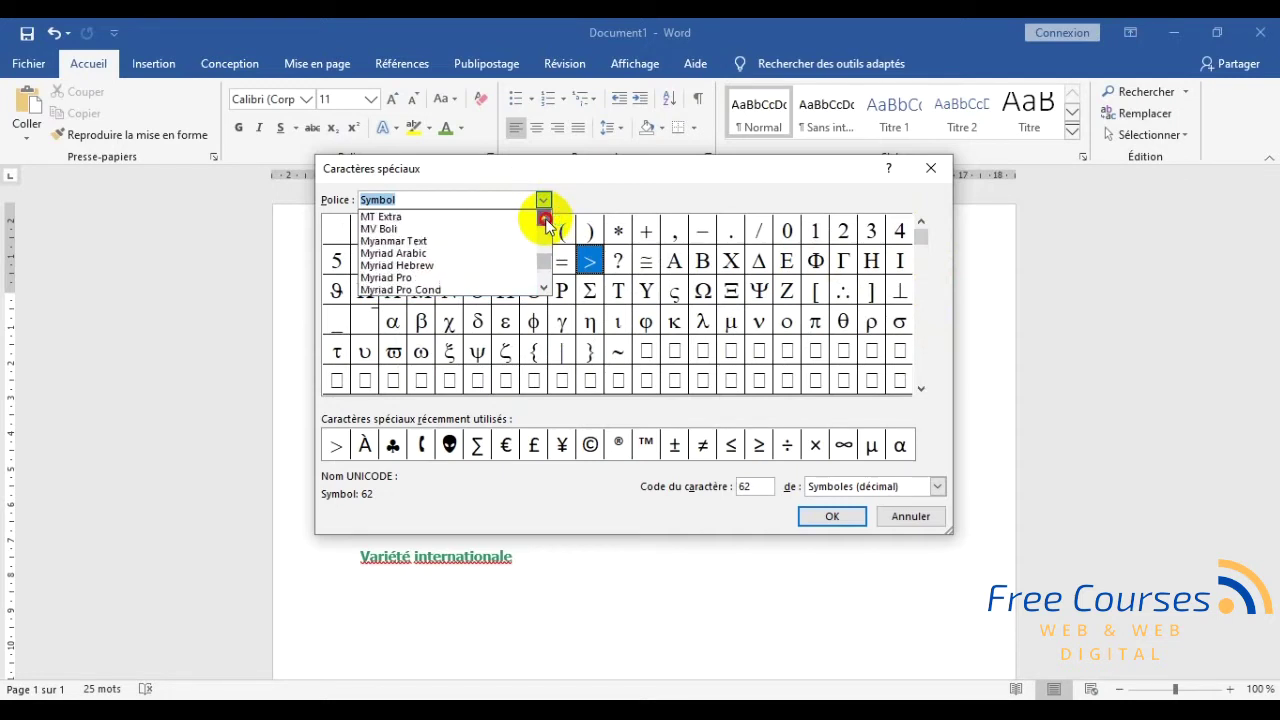
{"action": "left_click_drag", "start_coordinate": [546, 265], "coordinate": [545, 293]}
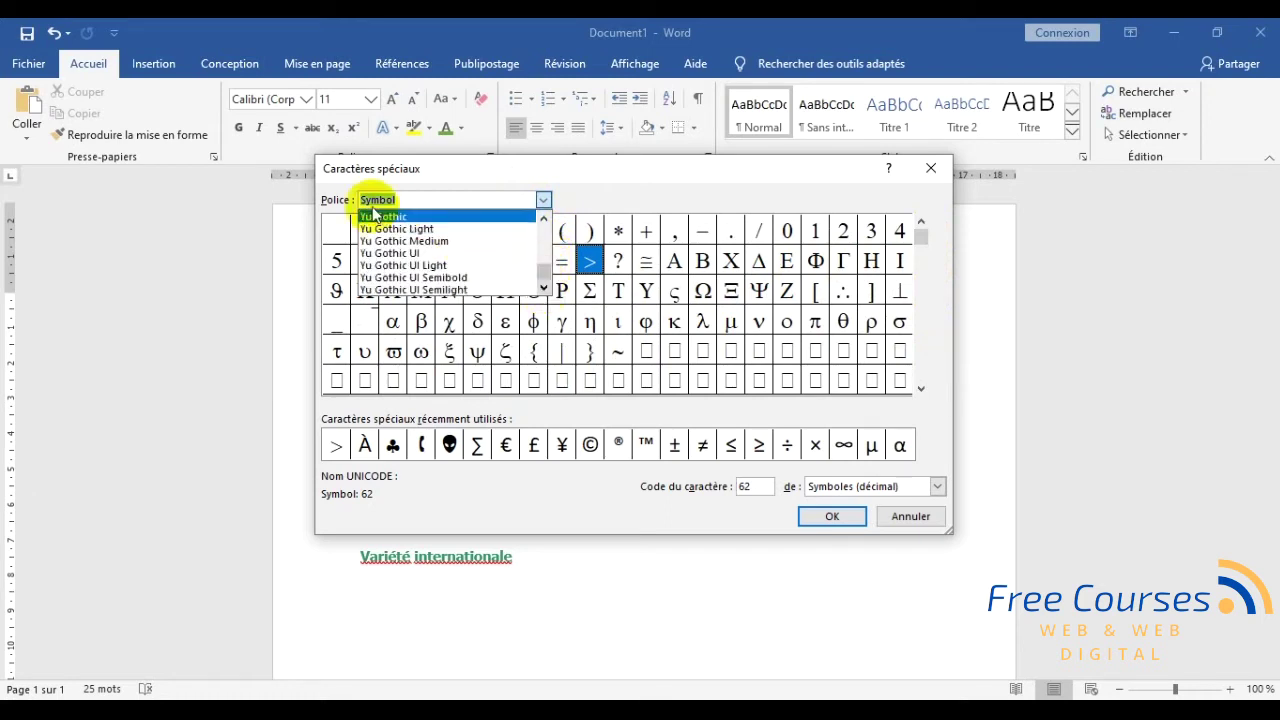
{"action": "type", "text": "we"}
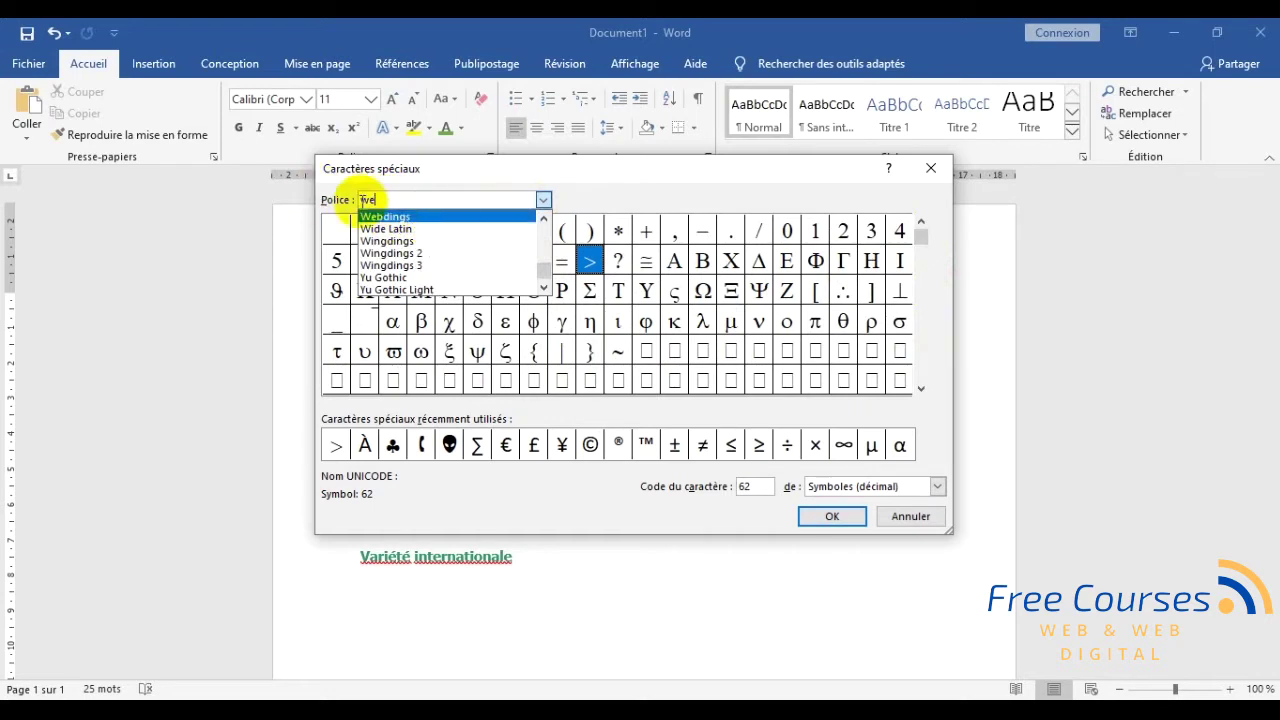
{"action": "left_click", "coordinate": [440, 206]}
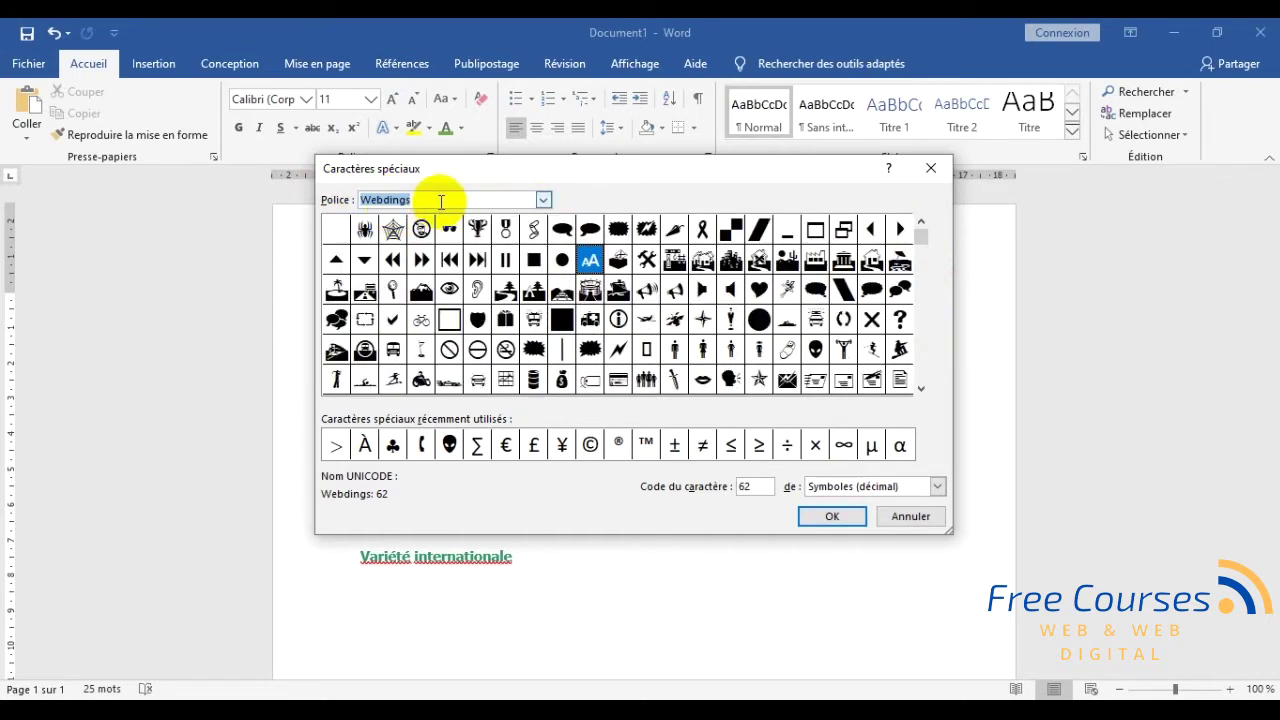
- Choose the Webdings headphones symbol and apply it as the new bullet under 'Variété internationale'
{"action": "left_click_drag", "start_coordinate": [439, 200], "coordinate": [362, 200]}
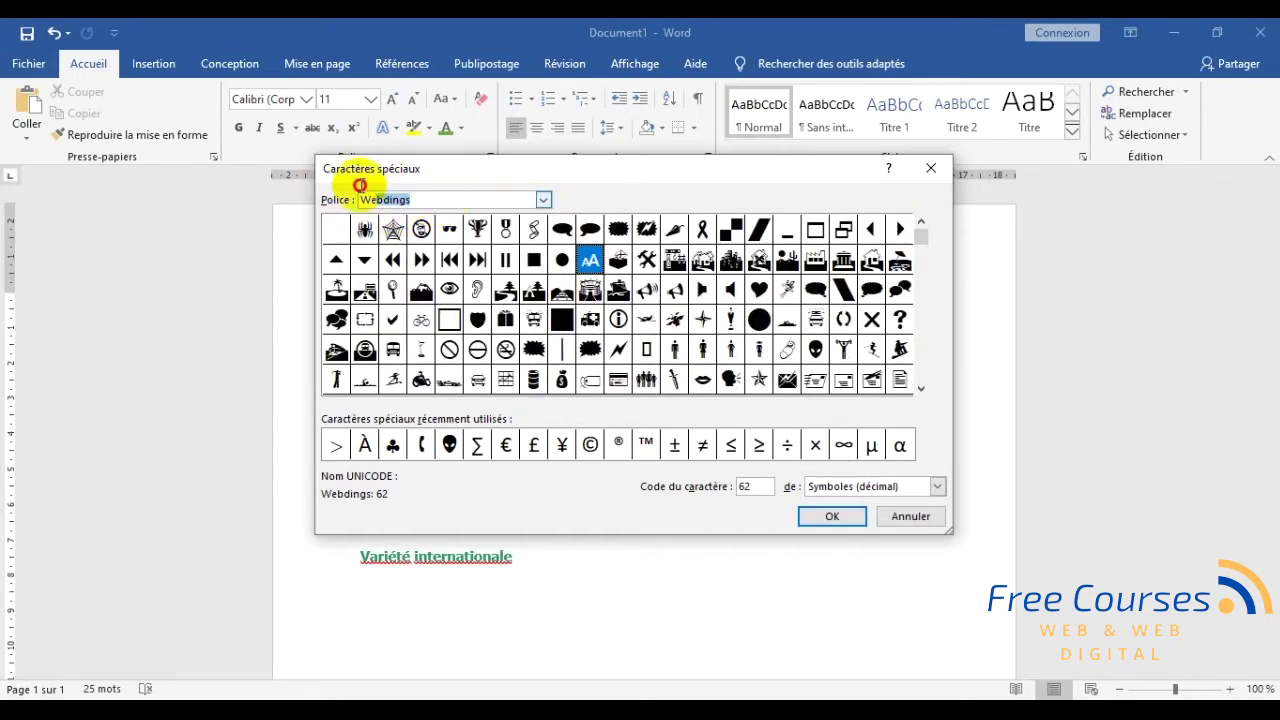
{"action": "left_click", "coordinate": [450, 200]}
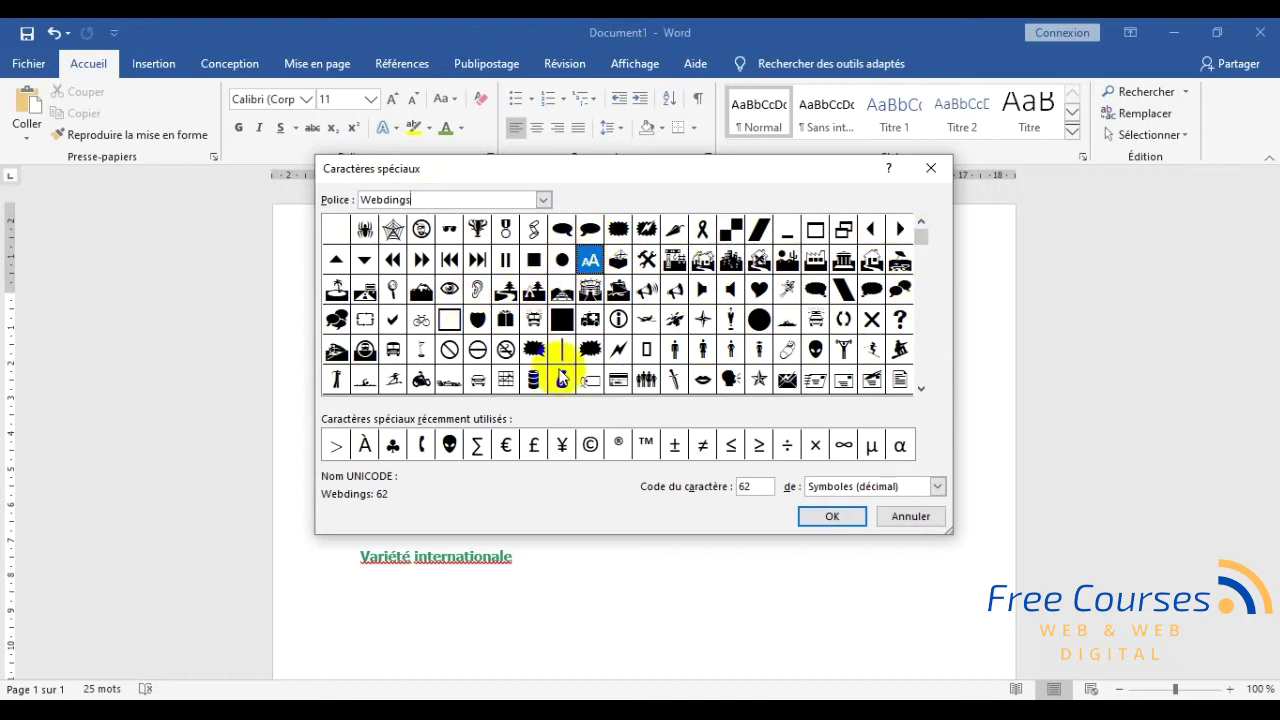
{"action": "left_click", "coordinate": [921, 389]}
{"action": "left_click", "coordinate": [921, 389]}
{"action": "left_click", "coordinate": [921, 389]}
{"action": "left_click", "coordinate": [921, 389]}
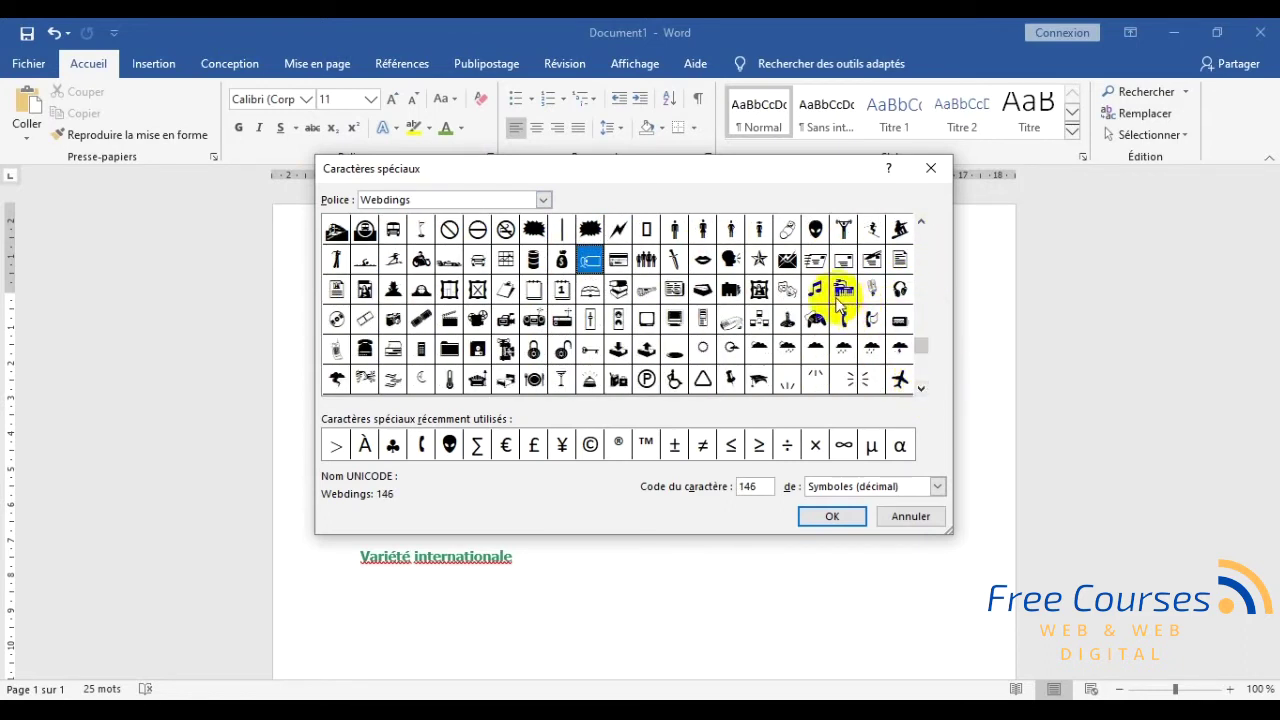
{"action": "left_click", "coordinate": [900, 289]}
{"action": "left_click", "coordinate": [816, 289]}
{"action": "left_click", "coordinate": [900, 289]}
{"action": "left_click", "coordinate": [816, 289]}
{"action": "left_click", "coordinate": [900, 289]}
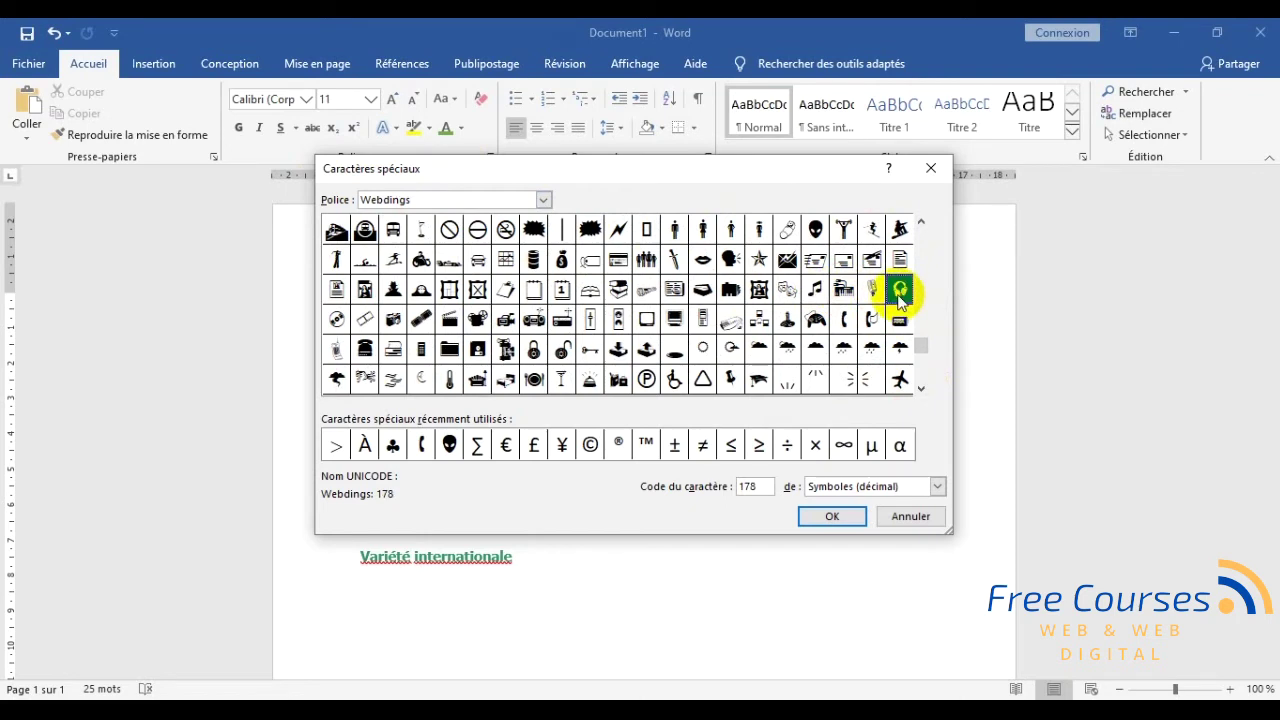
{"action": "left_click", "coordinate": [831, 514]}
{"action": "left_click", "coordinate": [652, 502]}
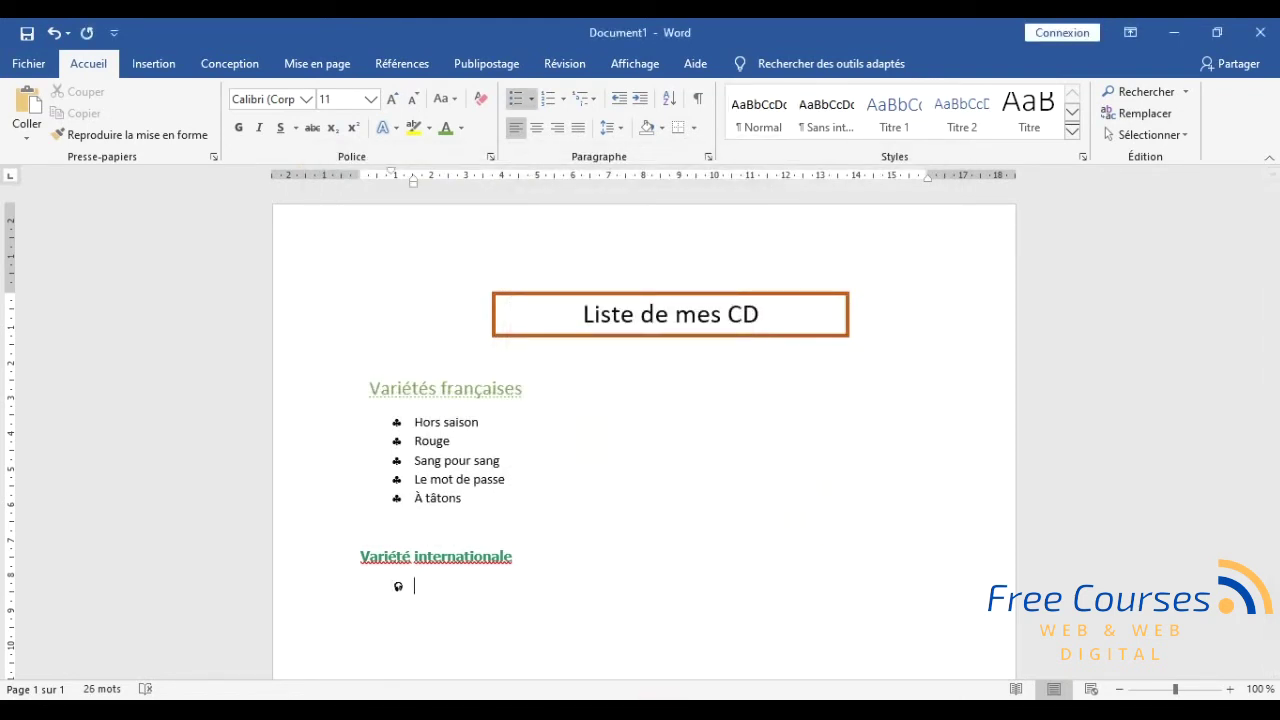
- Check 'Bury the hatchet' in the exercise file and add 'Peace' to the Variété internationale list
{"action": "mouse_move", "coordinate": [943, 699]}
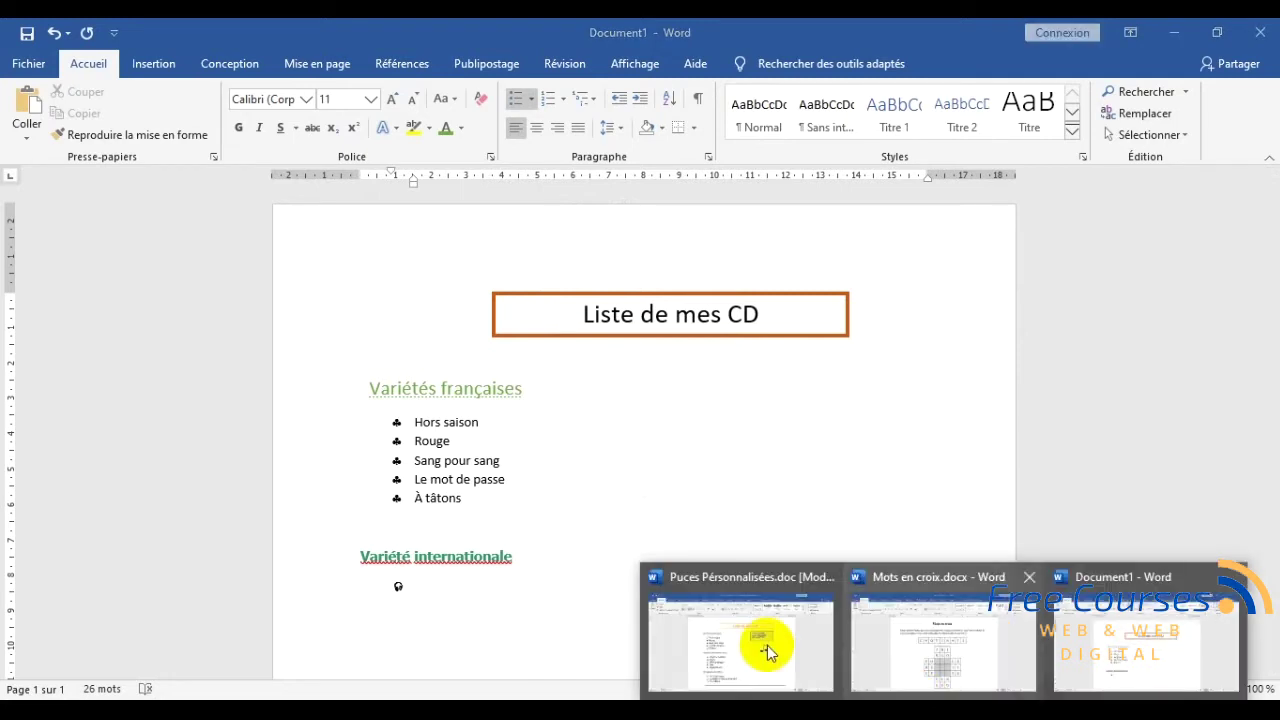
{"action": "left_click", "coordinate": [760, 645]}
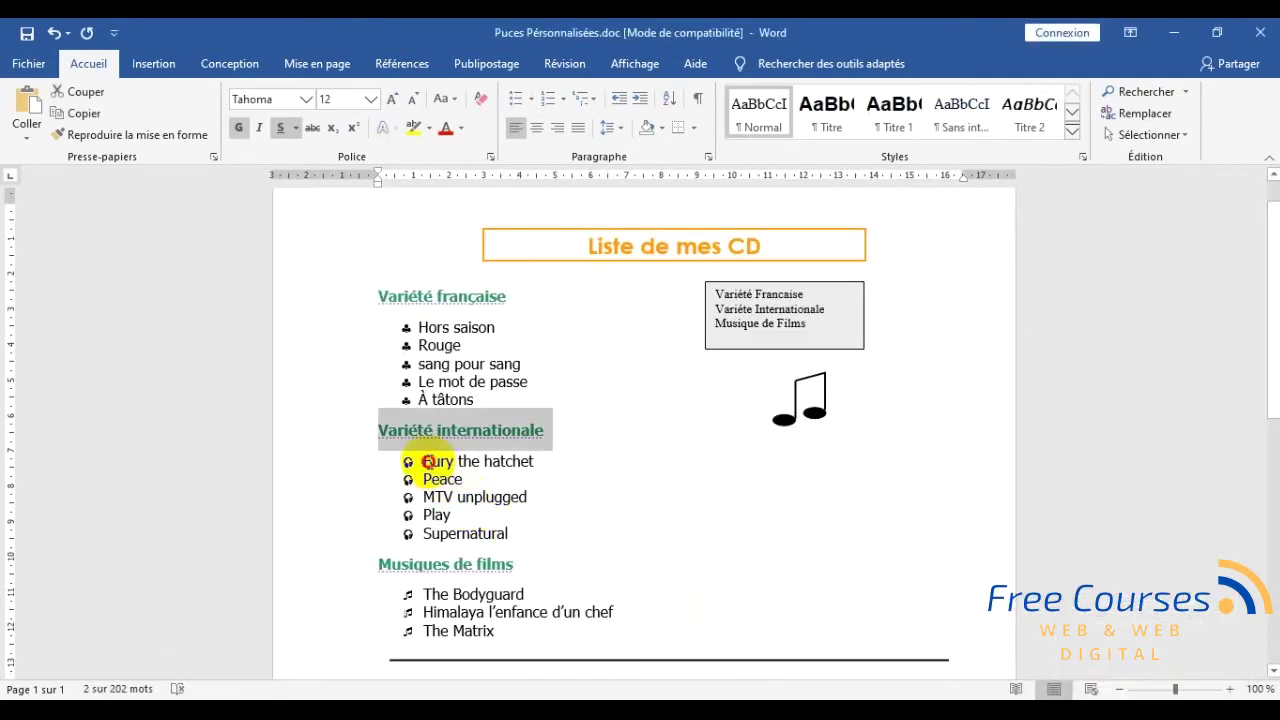
{"action": "left_click", "coordinate": [427, 461]}
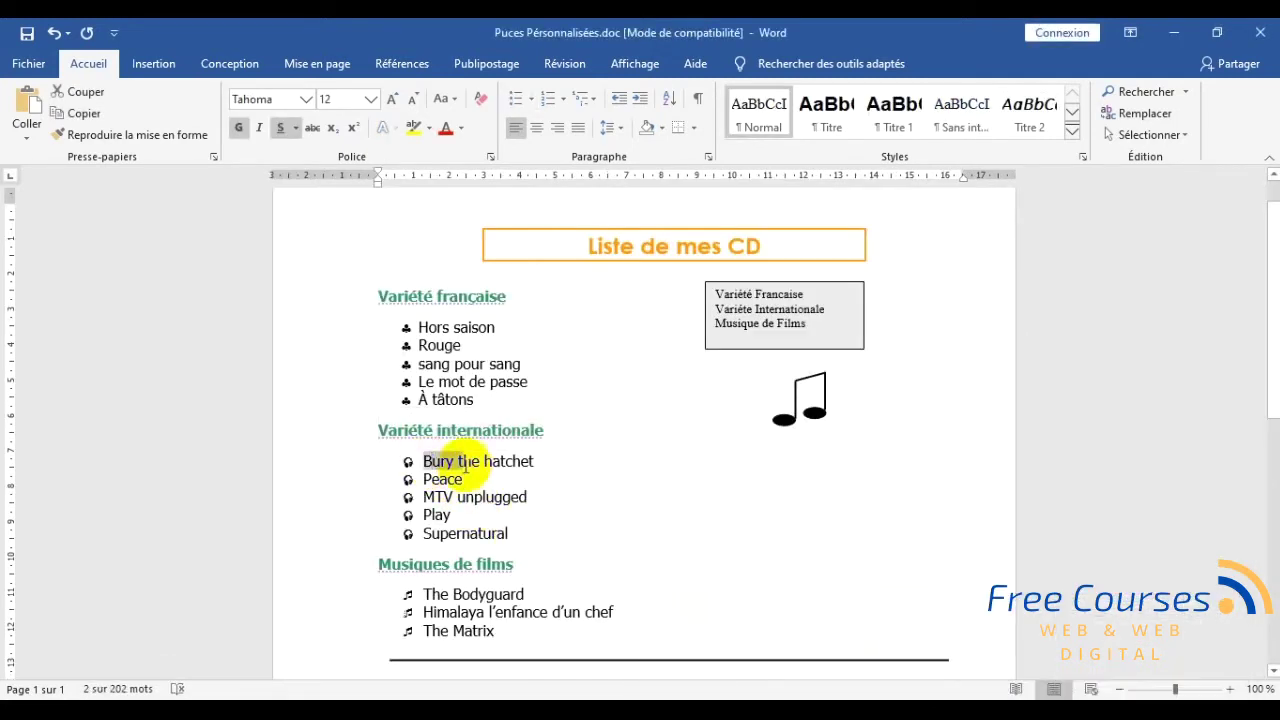
{"action": "left_click", "coordinate": [595, 464], "text": "shift"}
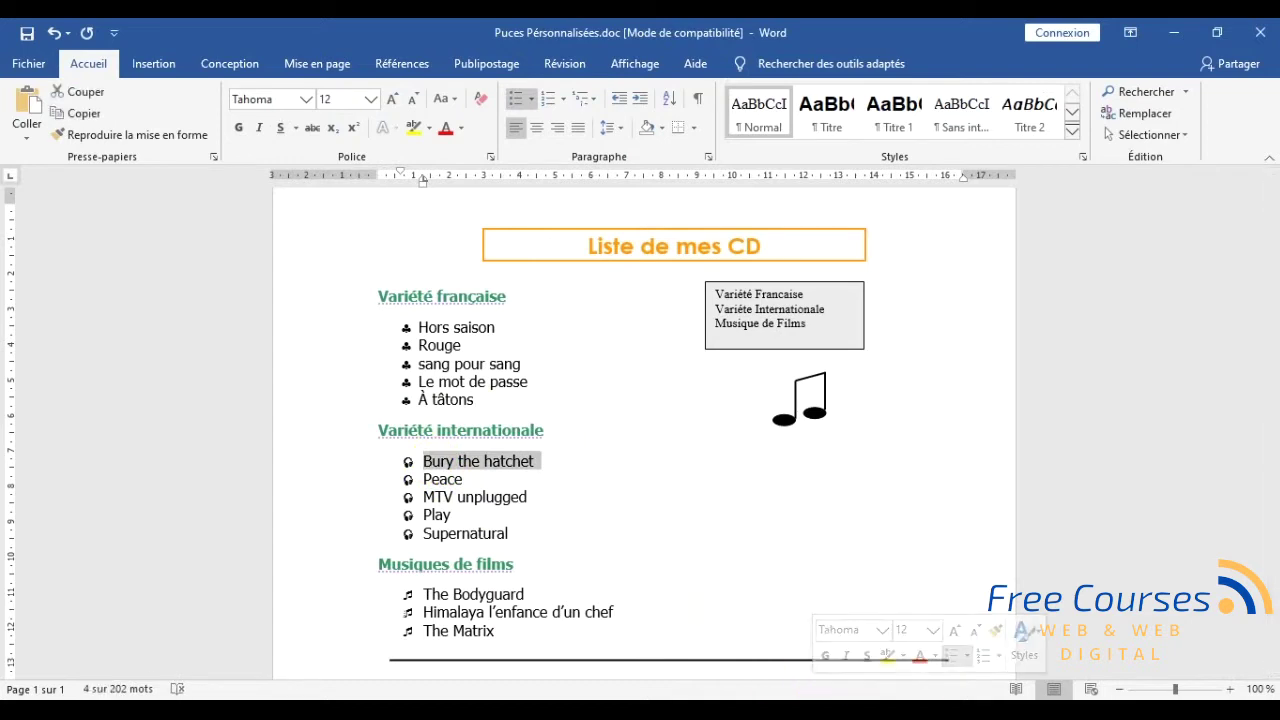
{"action": "left_click", "coordinate": [940, 712]}
{"action": "left_click", "coordinate": [1100, 648]}
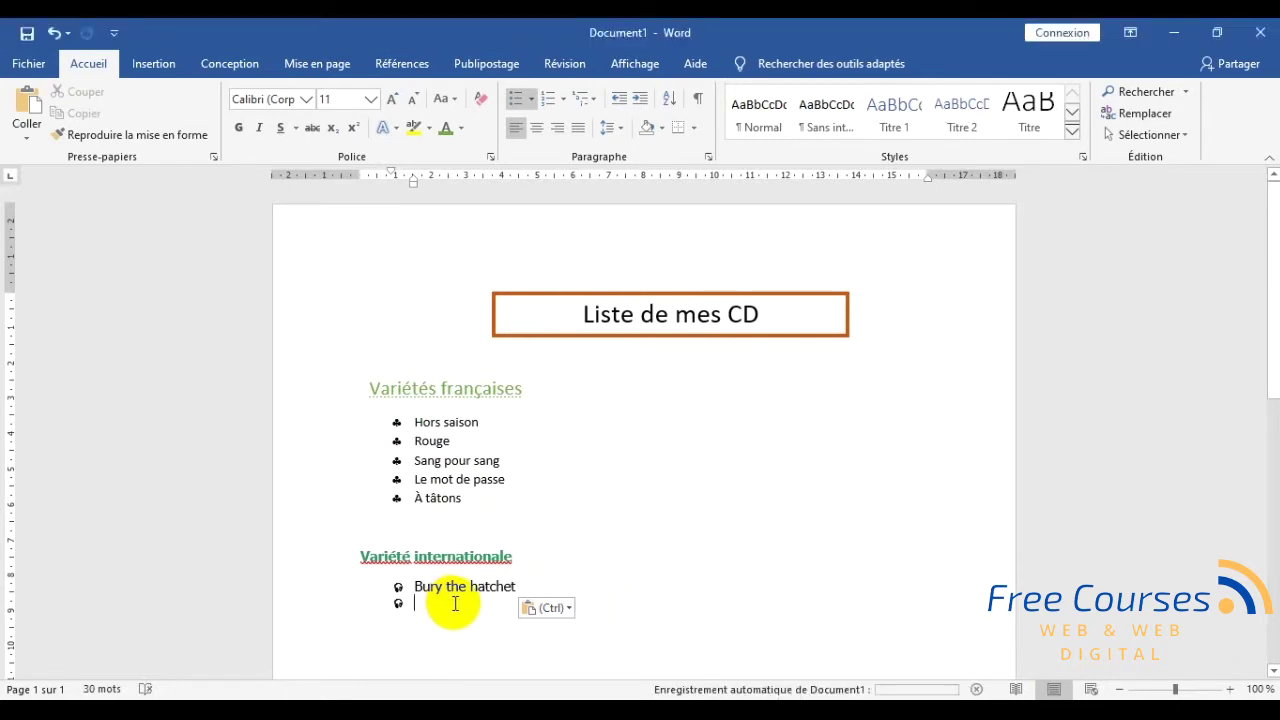
{"action": "type", "text": "peace"}
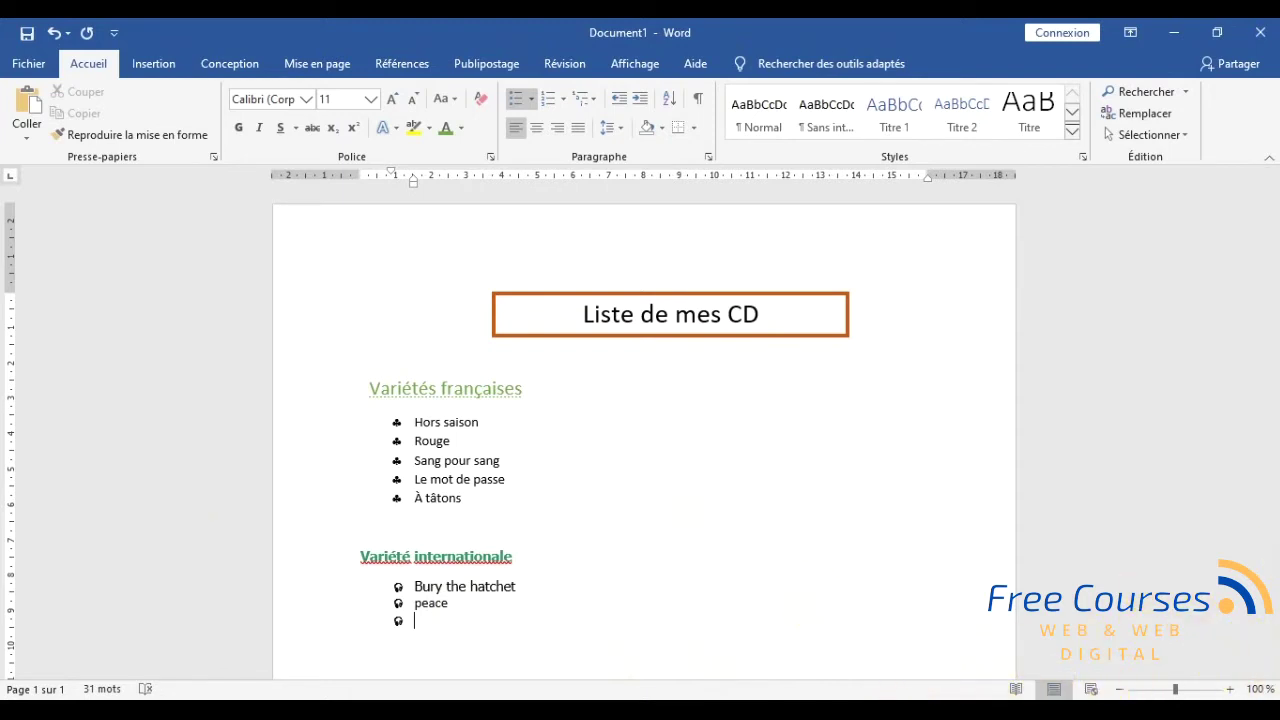
- Paste 'MTV unplugged', 'Play' and 'Supernatural' below 'Peace' and drop the trailing empty bullet
{"action": "mouse_move", "coordinate": [925, 695]}
{"action": "left_click", "coordinate": [760, 674]}
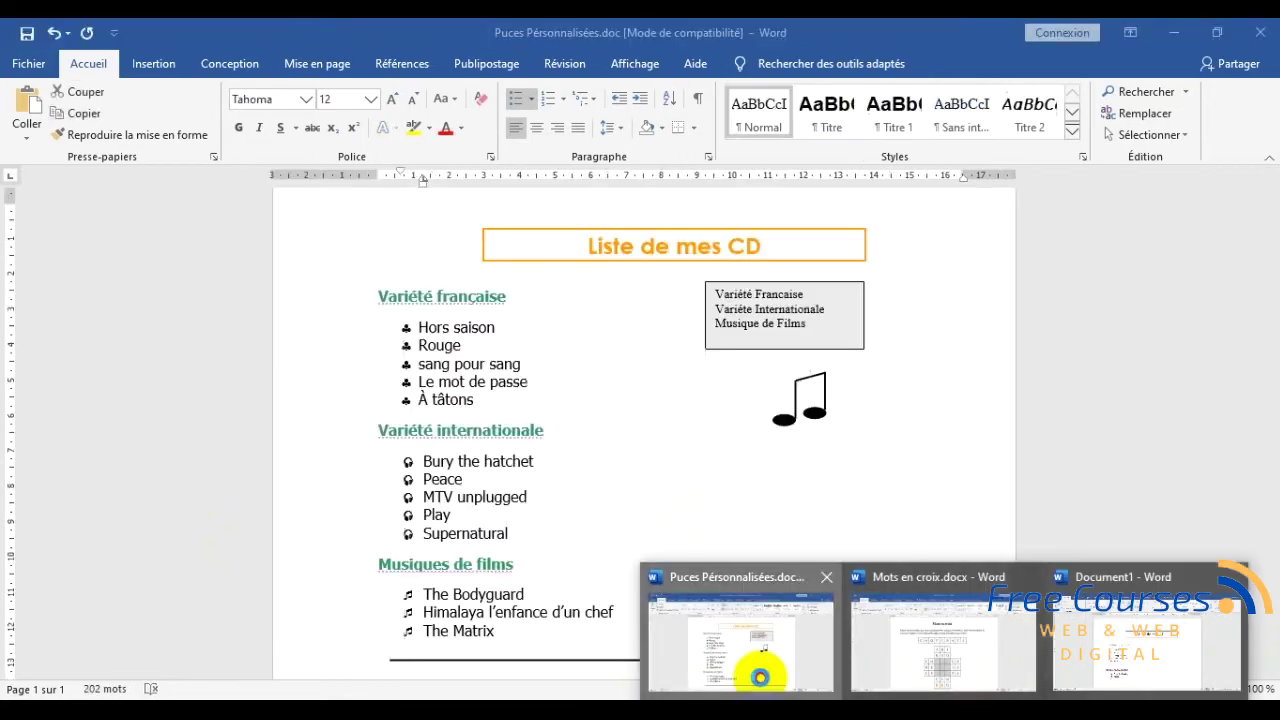
{"action": "key", "text": "alt+Tab"}
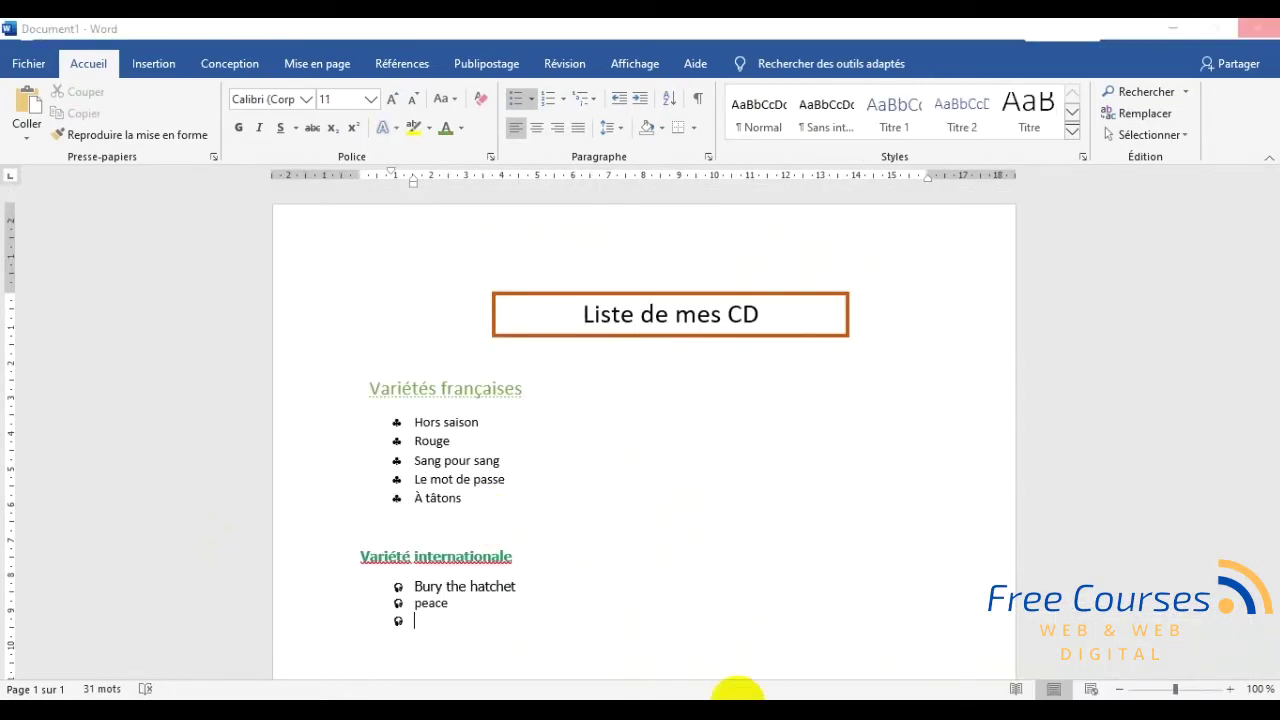
{"action": "key", "text": "alt+Tab"}
{"action": "mouse_move", "coordinate": [940, 700]}
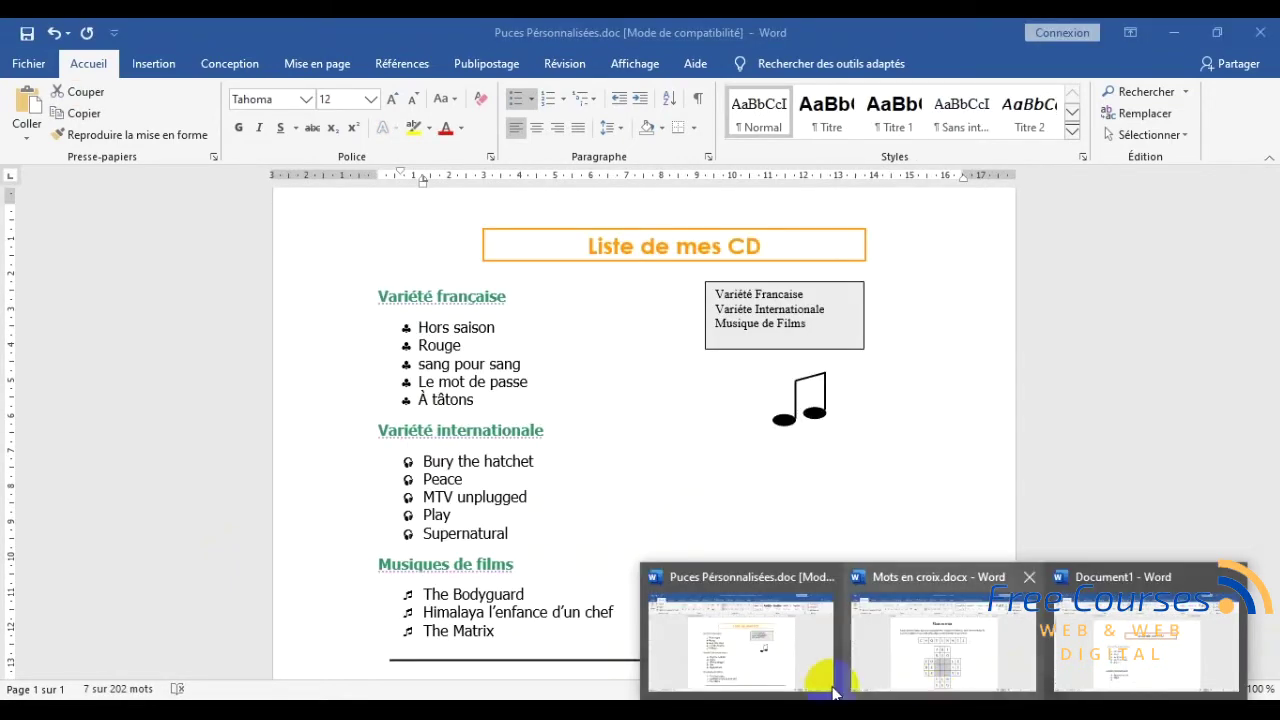
{"action": "left_click", "coordinate": [1138, 668]}
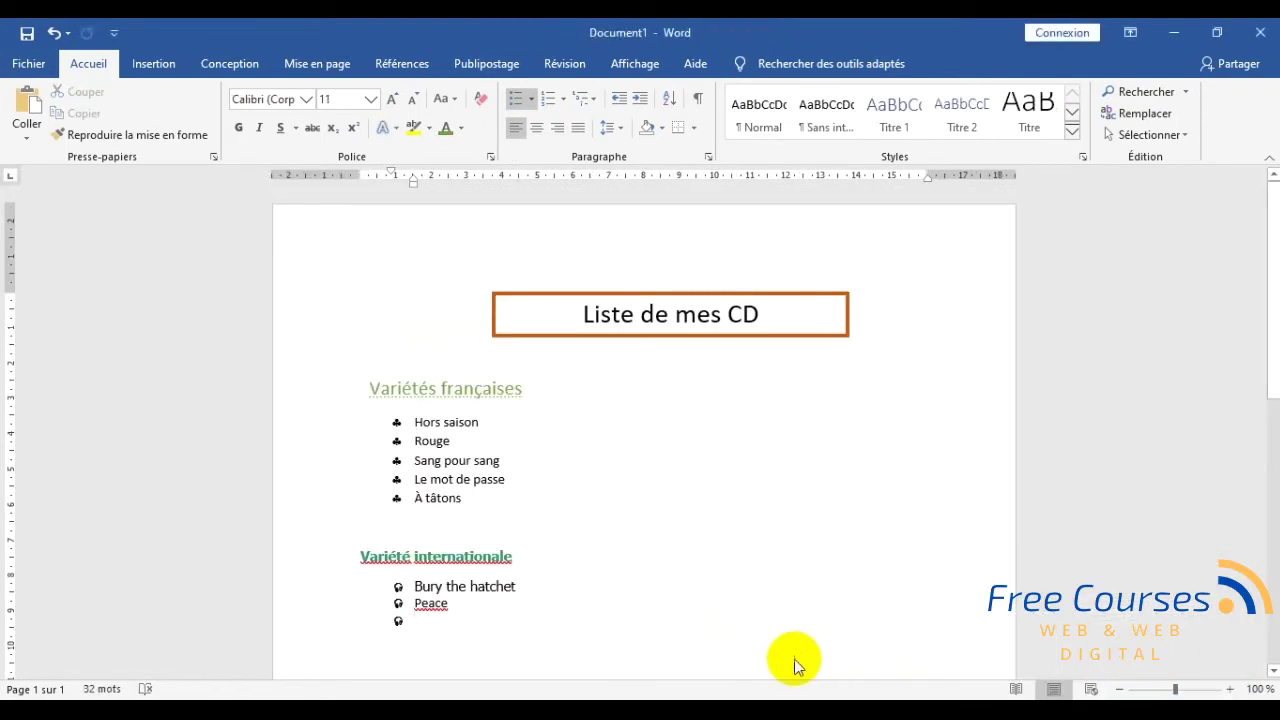
{"action": "type", "text": "MTV unplugged Play Supernatural"}
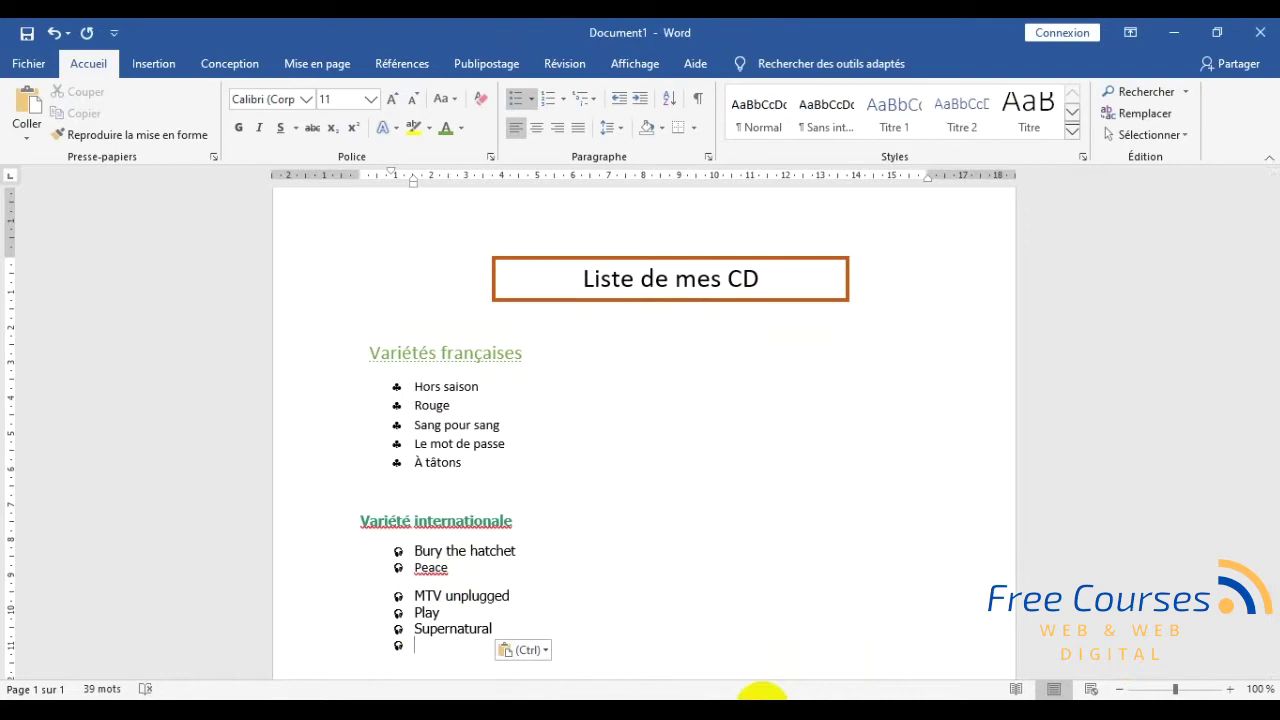
{"action": "key", "text": "Return"}
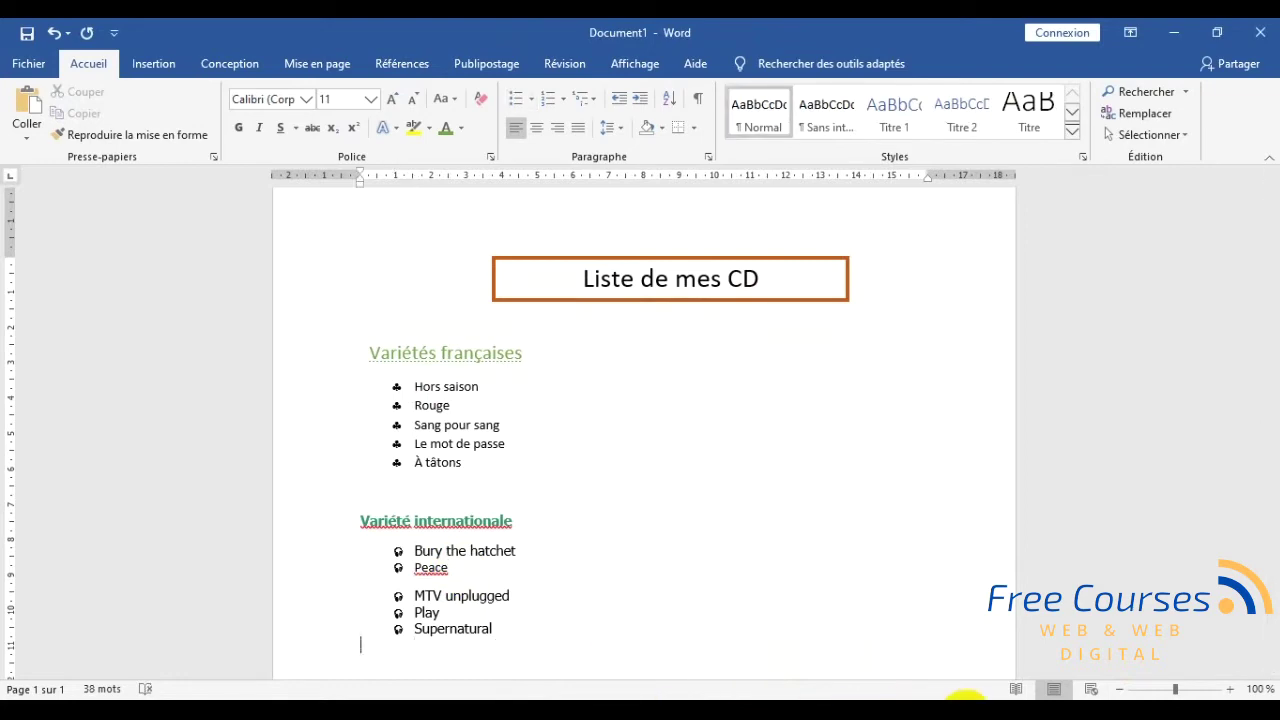
- Copy the Musiques de films section from the exercise file and paste it below 'Supernatural'
{"action": "mouse_move", "coordinate": [955, 697]}
{"action": "left_click", "coordinate": [775, 650]}
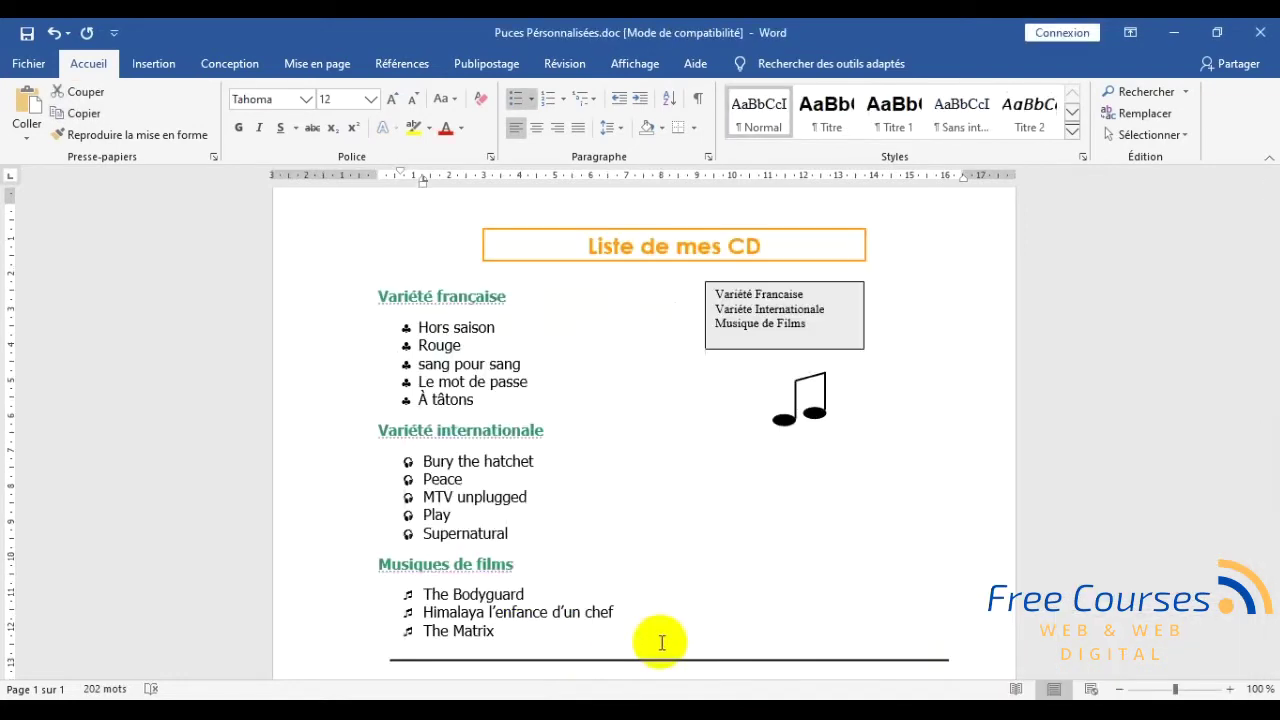
{"action": "scroll", "coordinate": [515, 580], "scroll_direction": "down", "scroll_amount": 3}
{"action": "left_click_drag", "start_coordinate": [371, 429], "coordinate": [549, 495]}
{"action": "key", "text": "ctrl+c"}
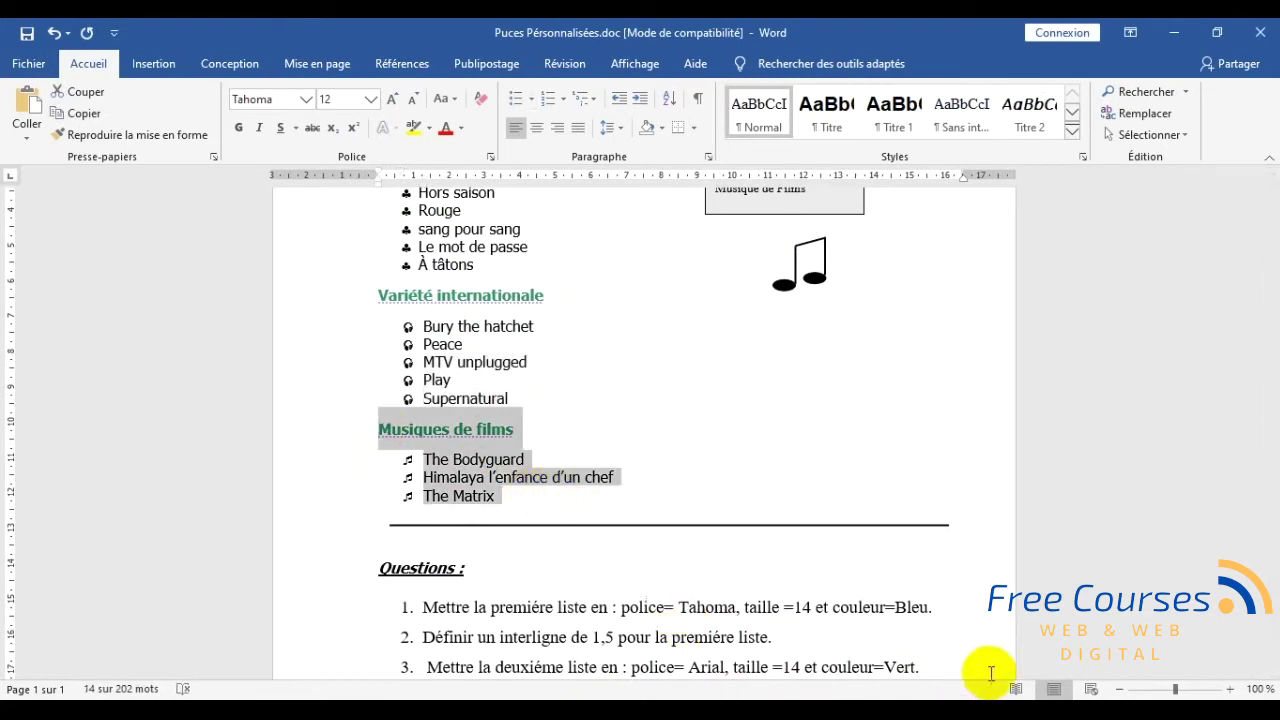
{"action": "left_click", "coordinate": [955, 697]}
{"action": "left_click", "coordinate": [1128, 660]}
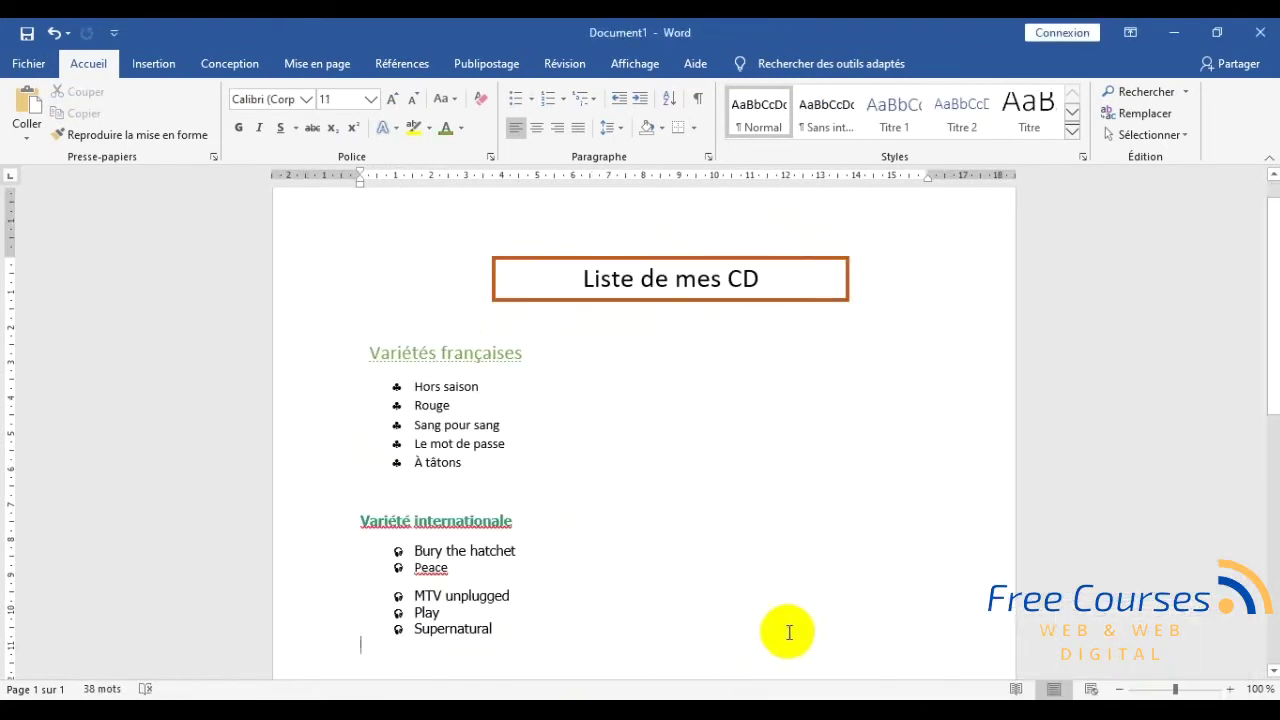
{"action": "key", "text": "ctrl+v"}
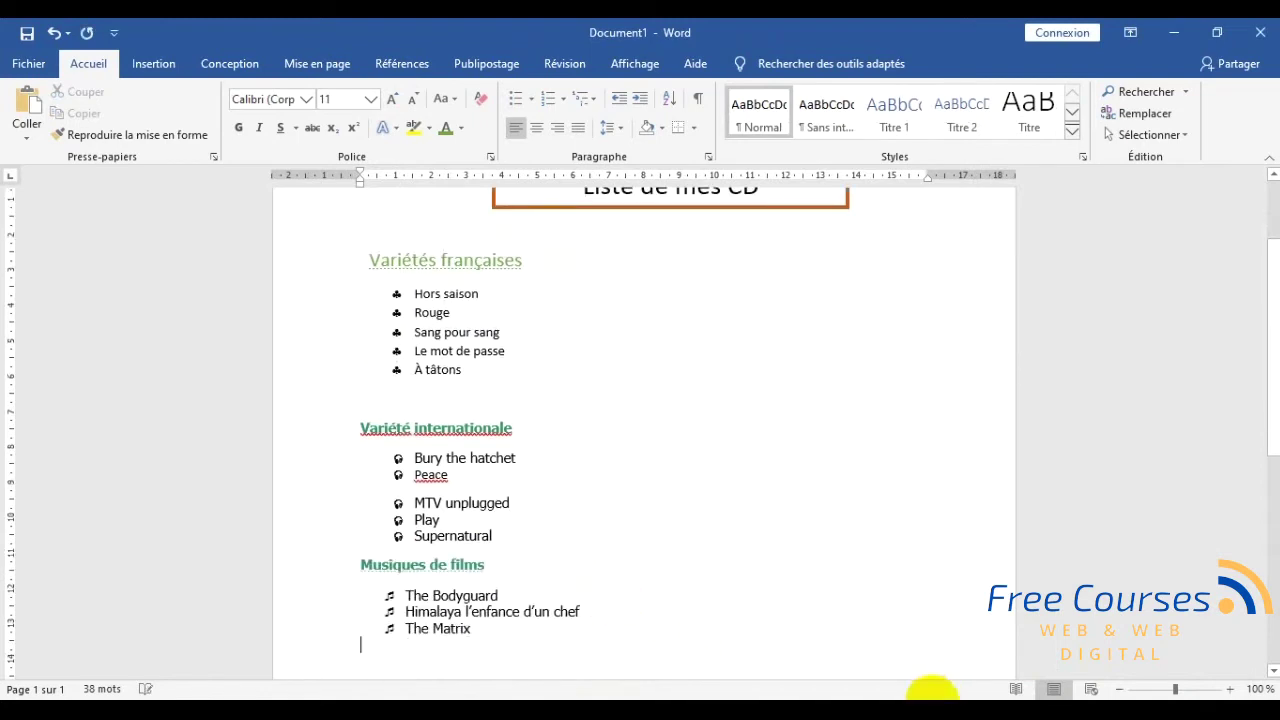
{"action": "mouse_move", "coordinate": [934, 705]}
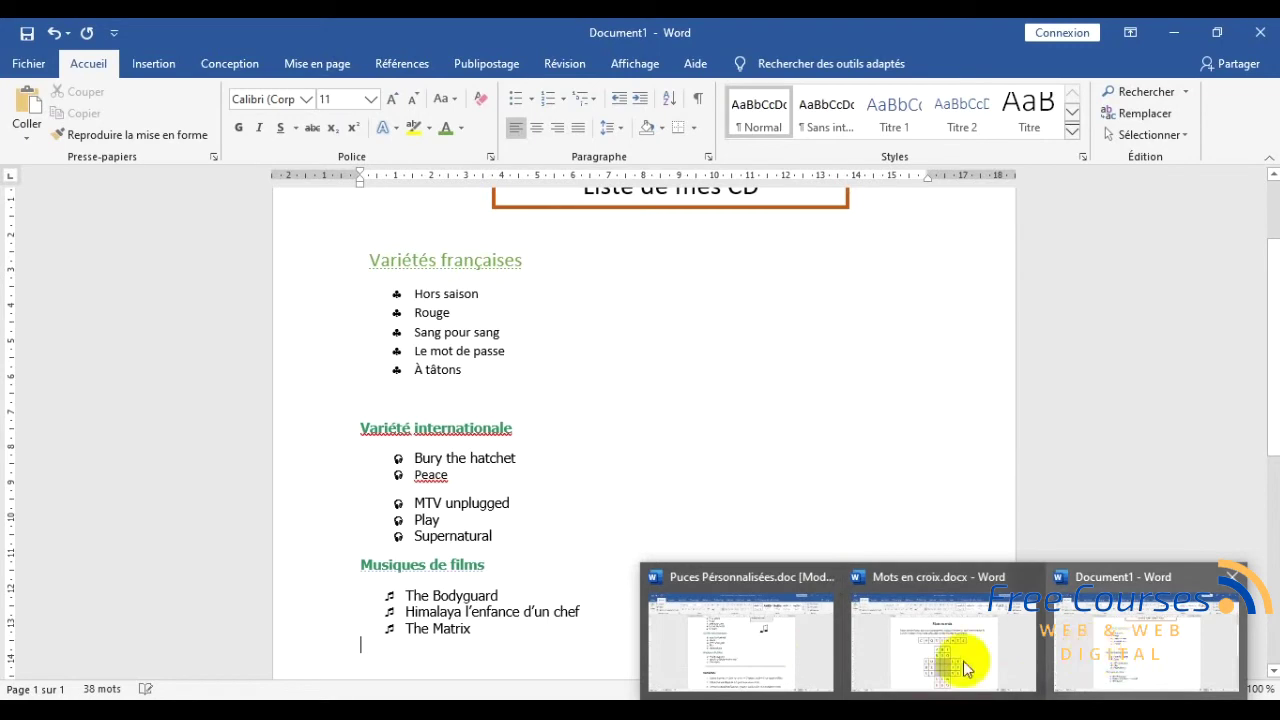
{"action": "left_click", "coordinate": [782, 672]}
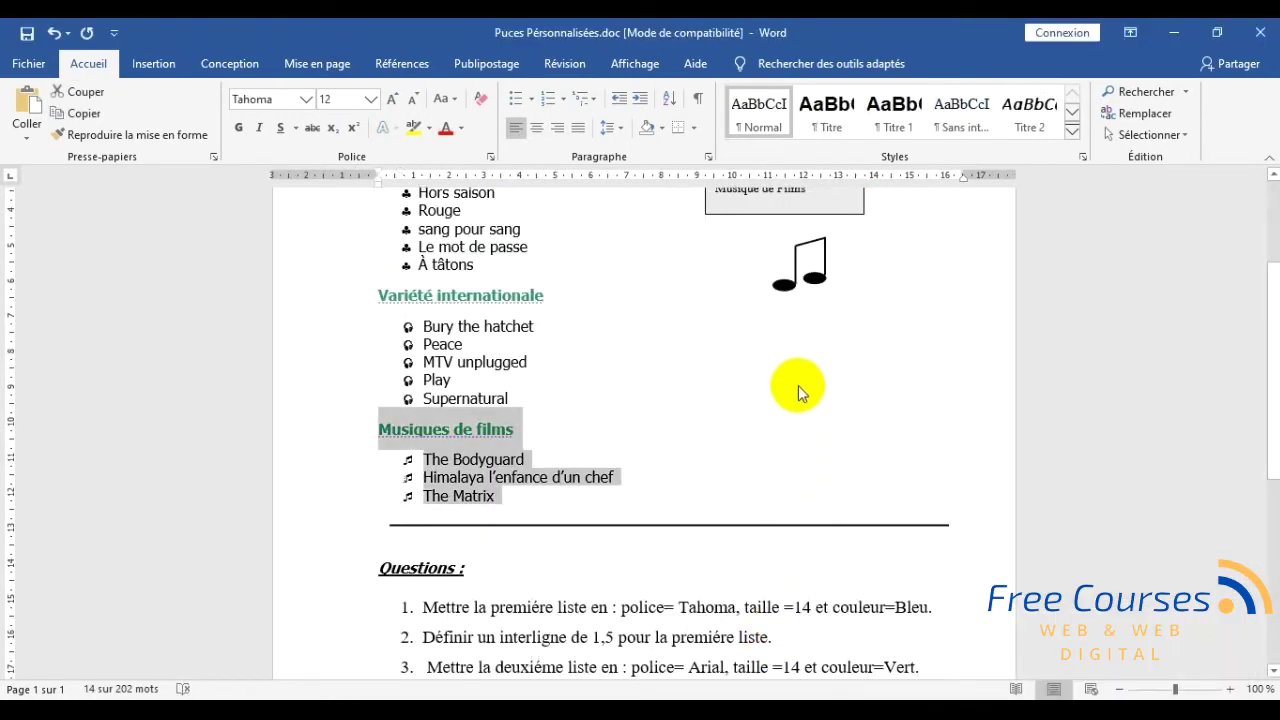
{"action": "scroll", "coordinate": [798, 385], "scroll_direction": "up", "scroll_amount": 3}
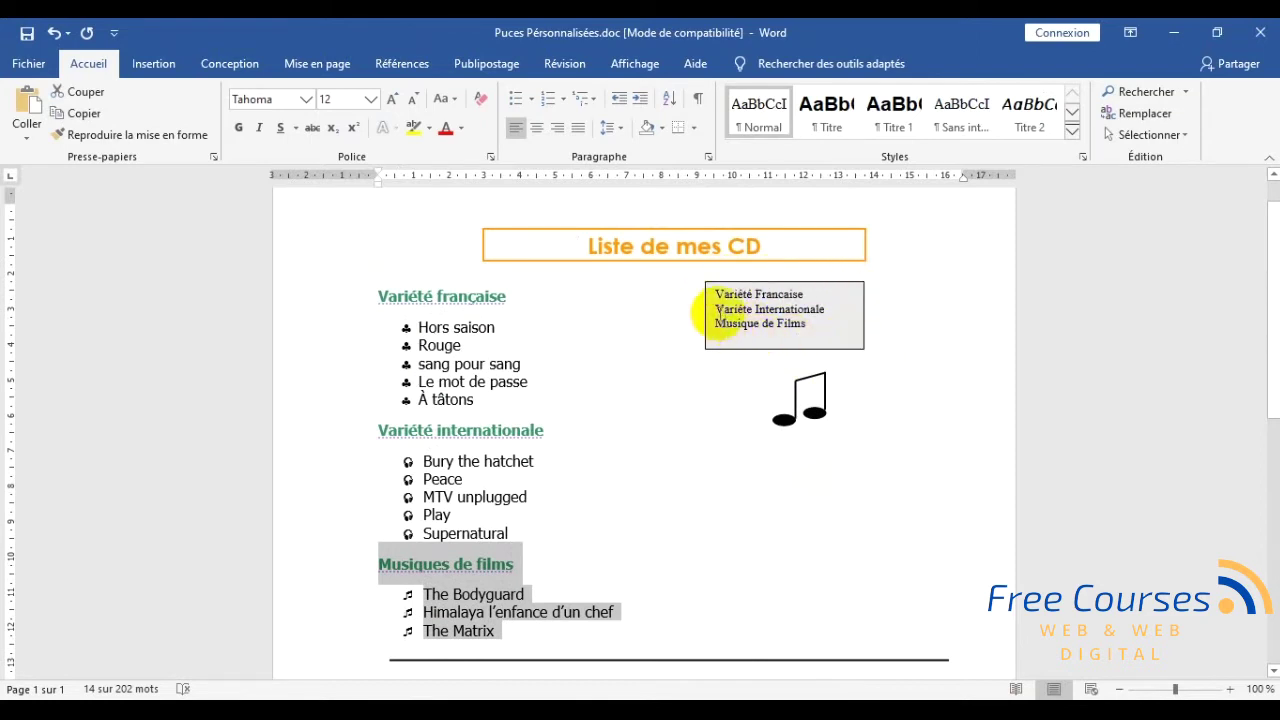
{"action": "left_click_drag", "start_coordinate": [716, 291], "coordinate": [817, 323]}
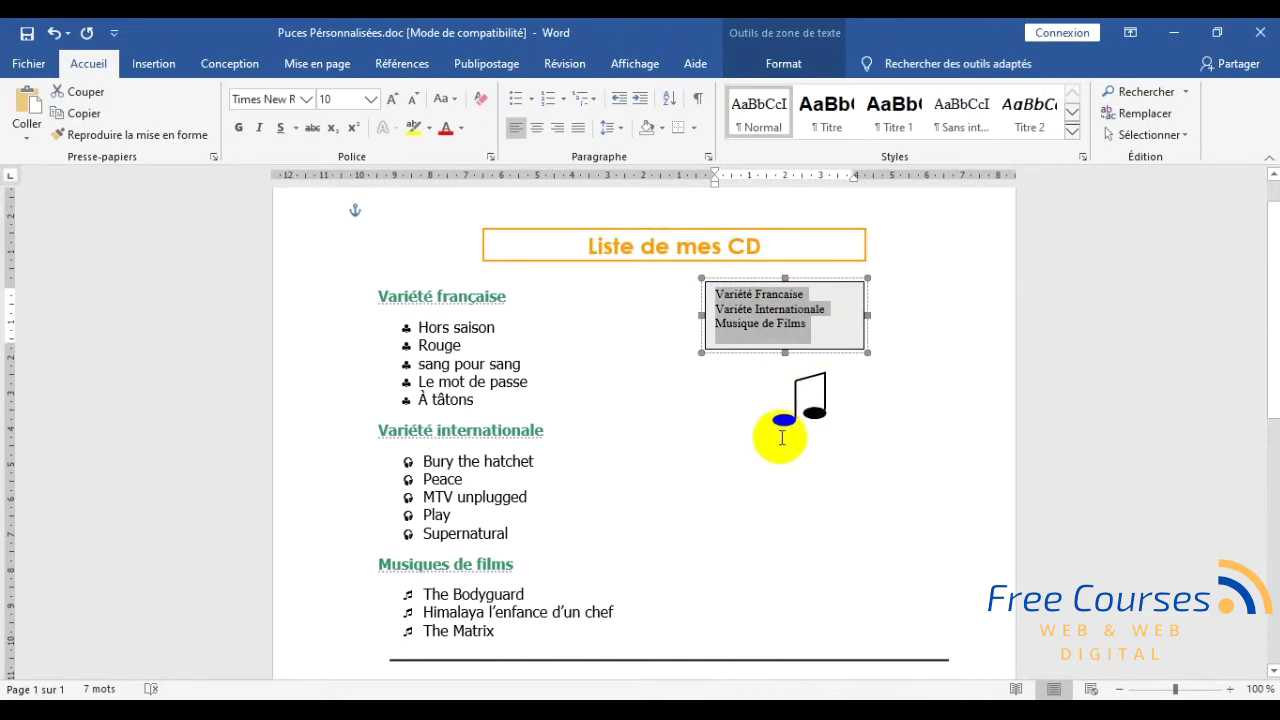
{"action": "left_click", "coordinate": [945, 706]}
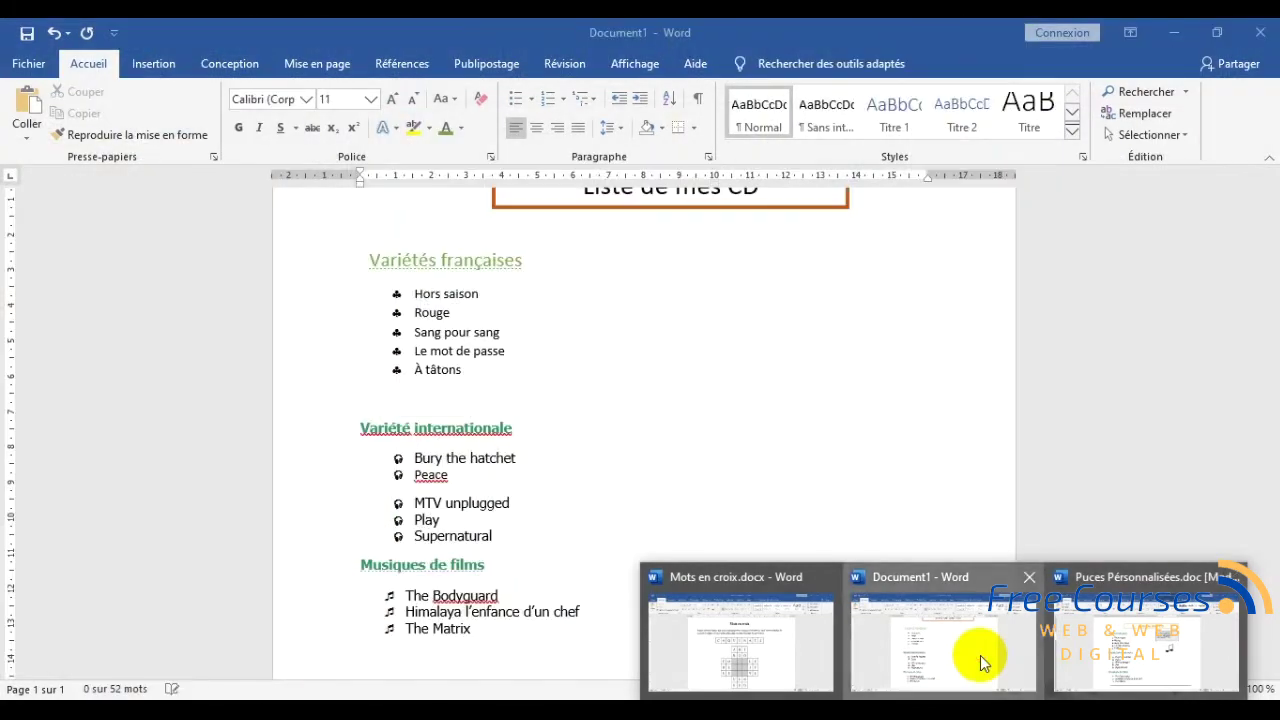
{"action": "left_click", "coordinate": [980, 655]}
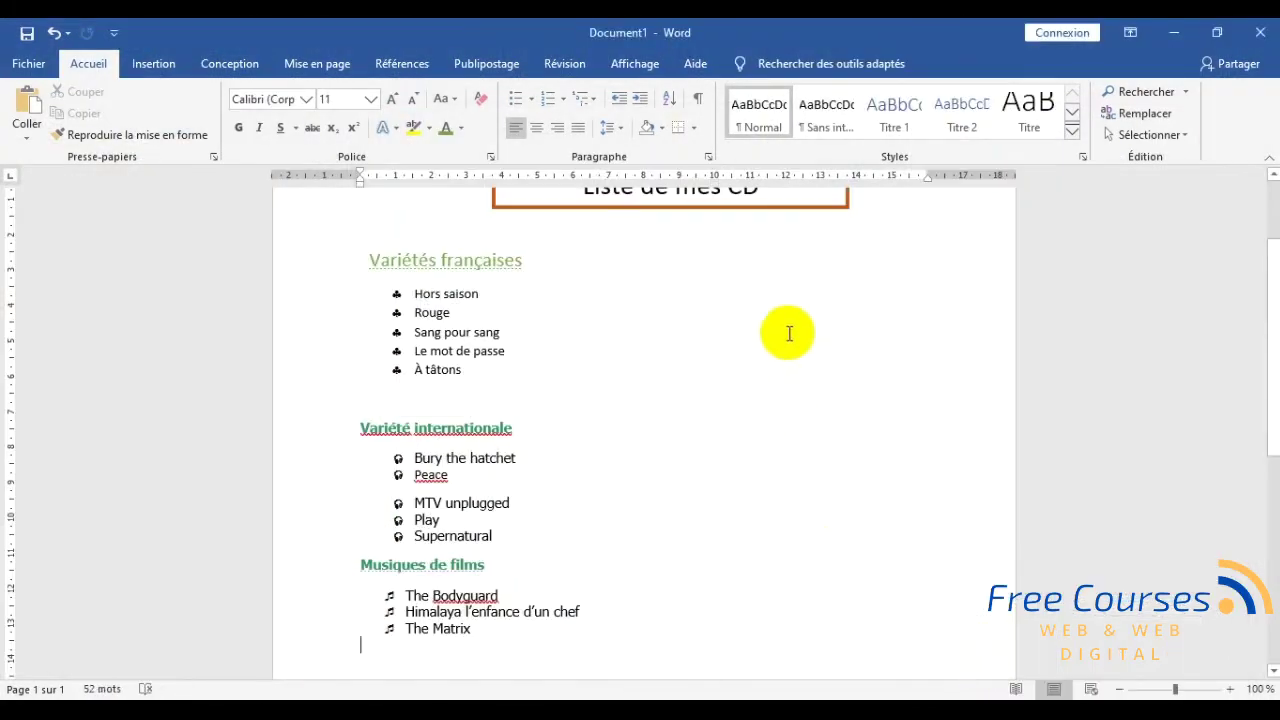
- Draw a text box right of Variétés françaises, paste the three category names, and shrink it to fit
{"action": "left_click", "coordinate": [155, 64]}
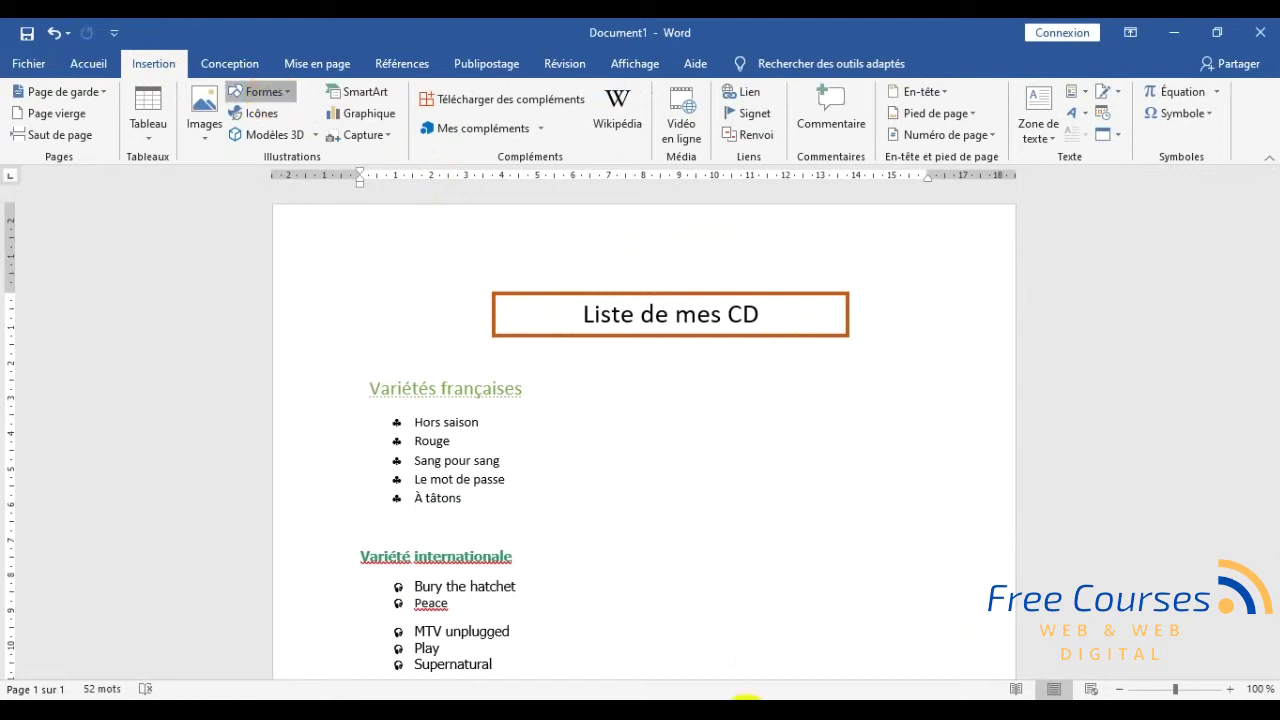
{"action": "left_click", "coordinate": [262, 91]}
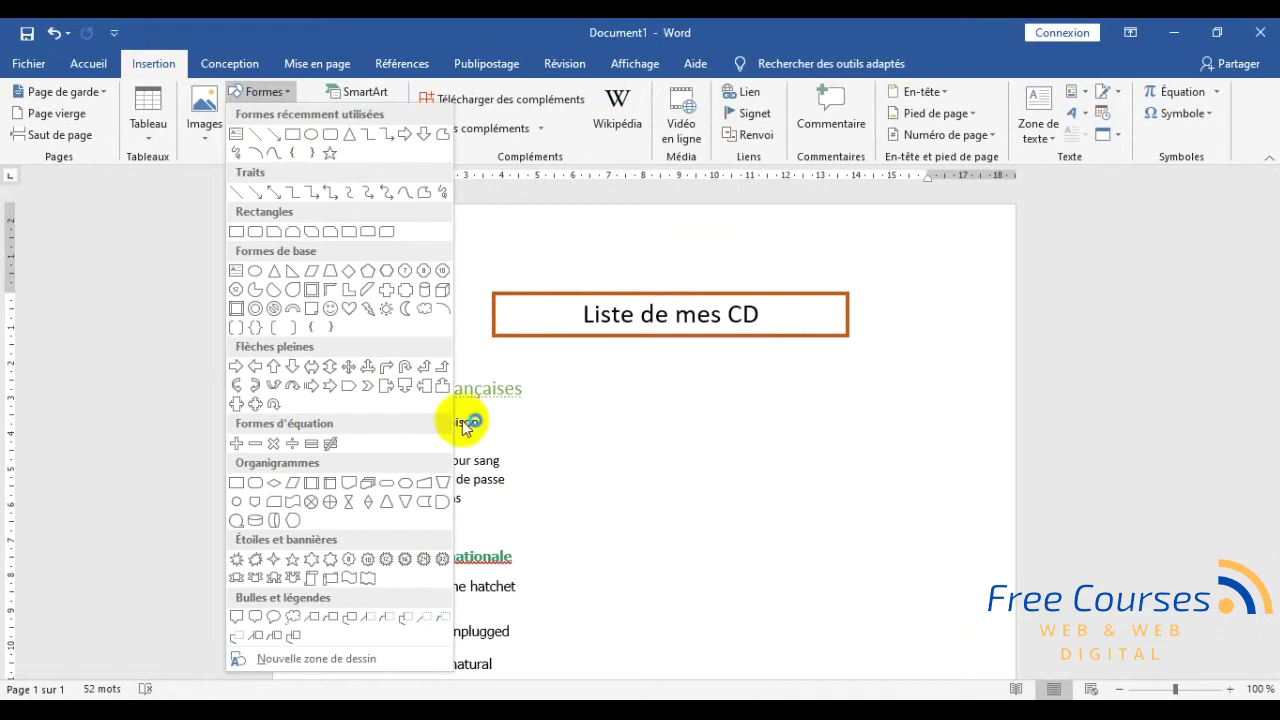
{"action": "left_click", "coordinate": [238, 135]}
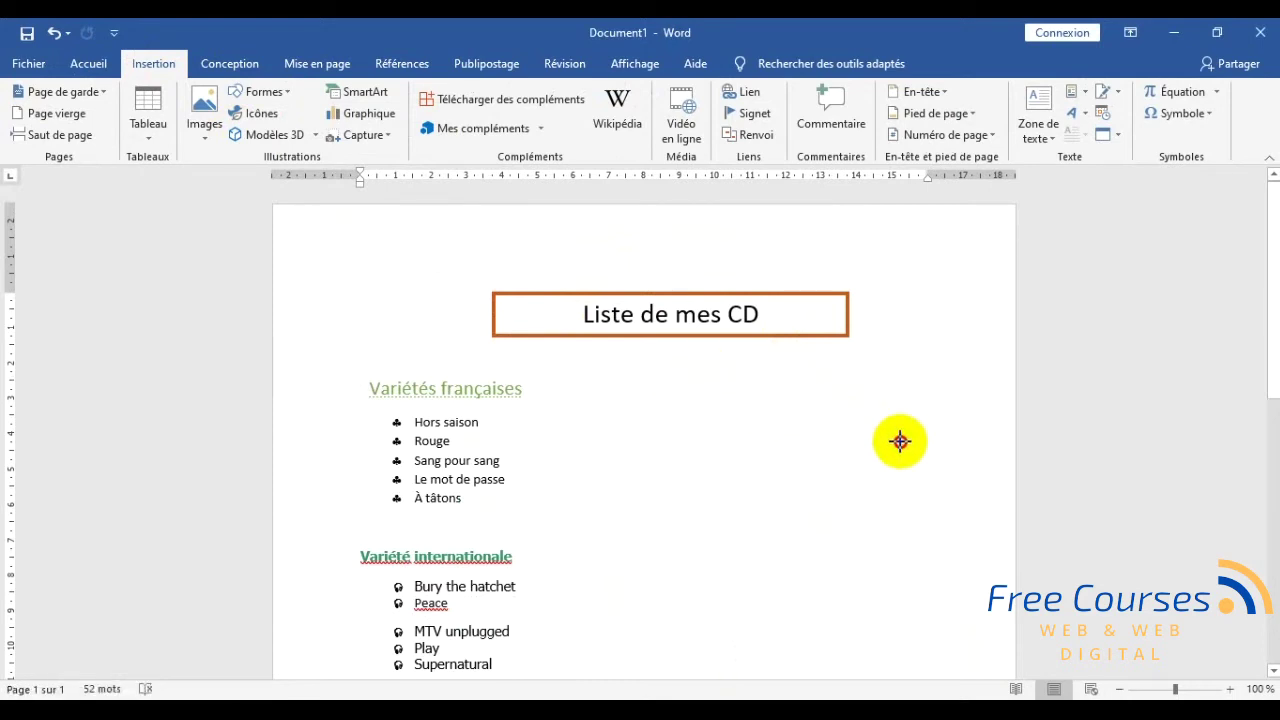
{"action": "left_click_drag", "start_coordinate": [901, 453], "coordinate": [901, 463]}
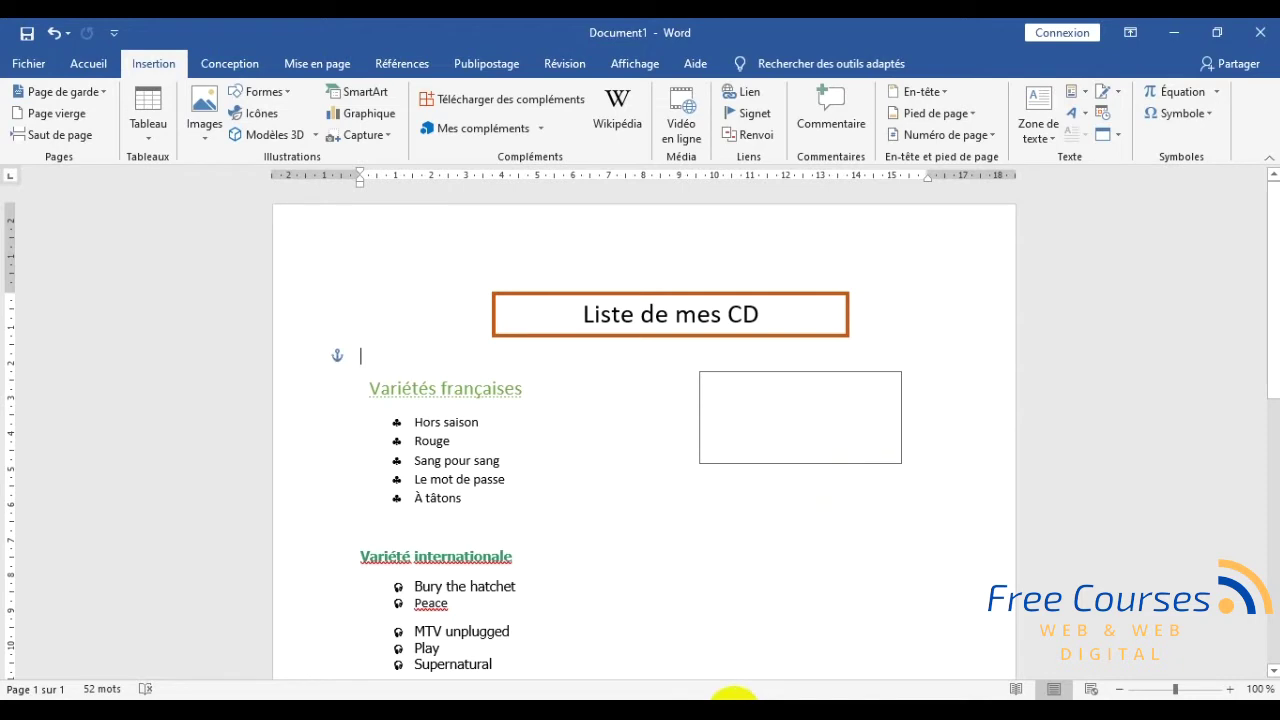
{"action": "left_click", "coordinate": [745, 434]}
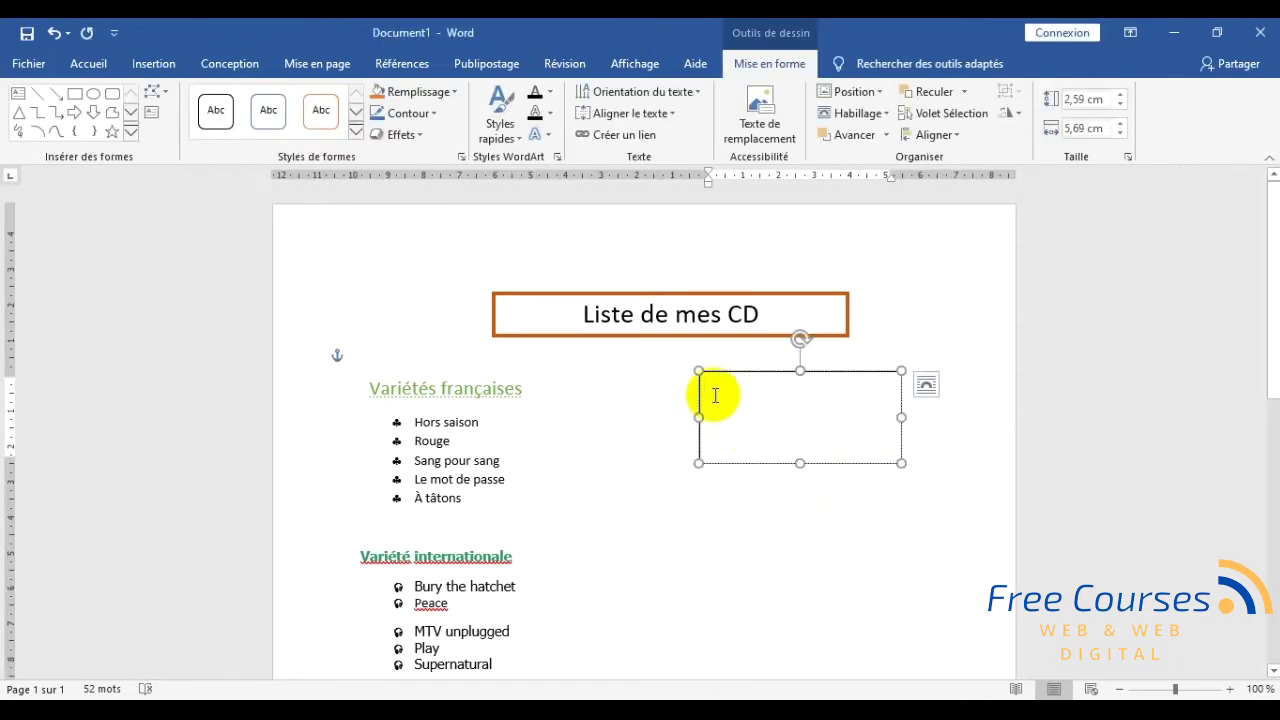
{"action": "key", "text": "ctrl+v"}
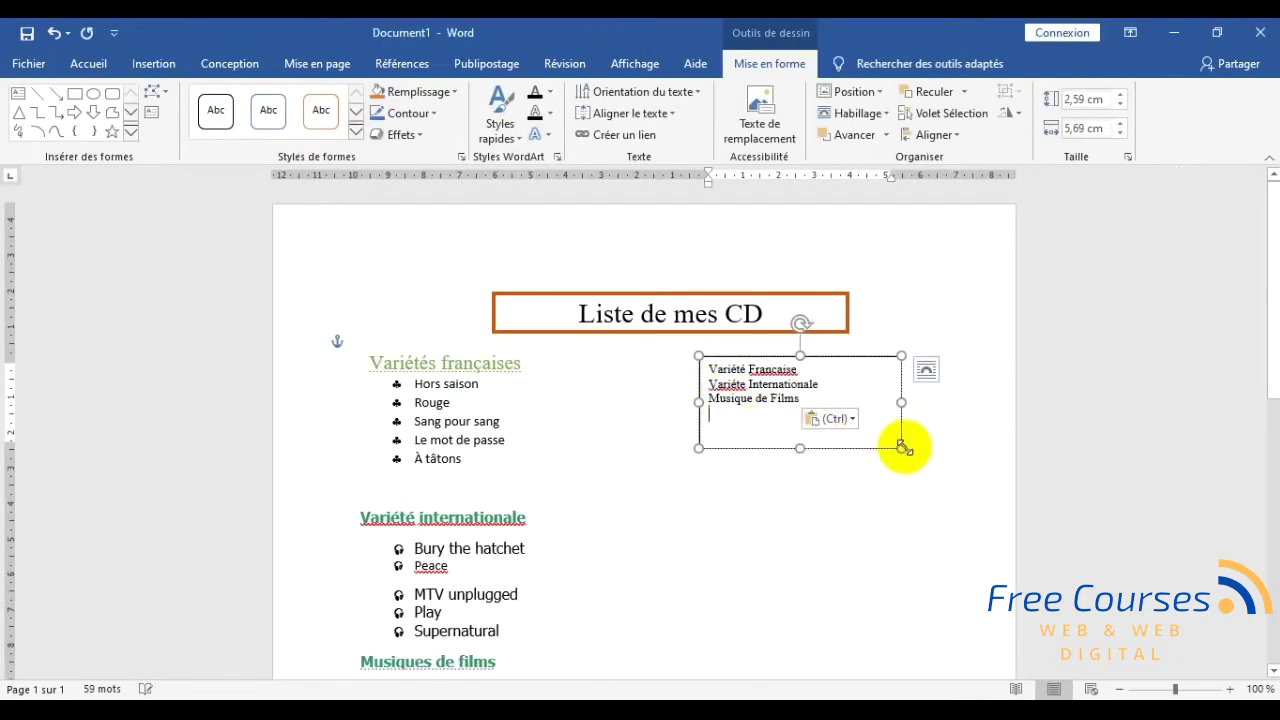
{"action": "left_click_drag", "start_coordinate": [901, 447], "coordinate": [869, 412]}
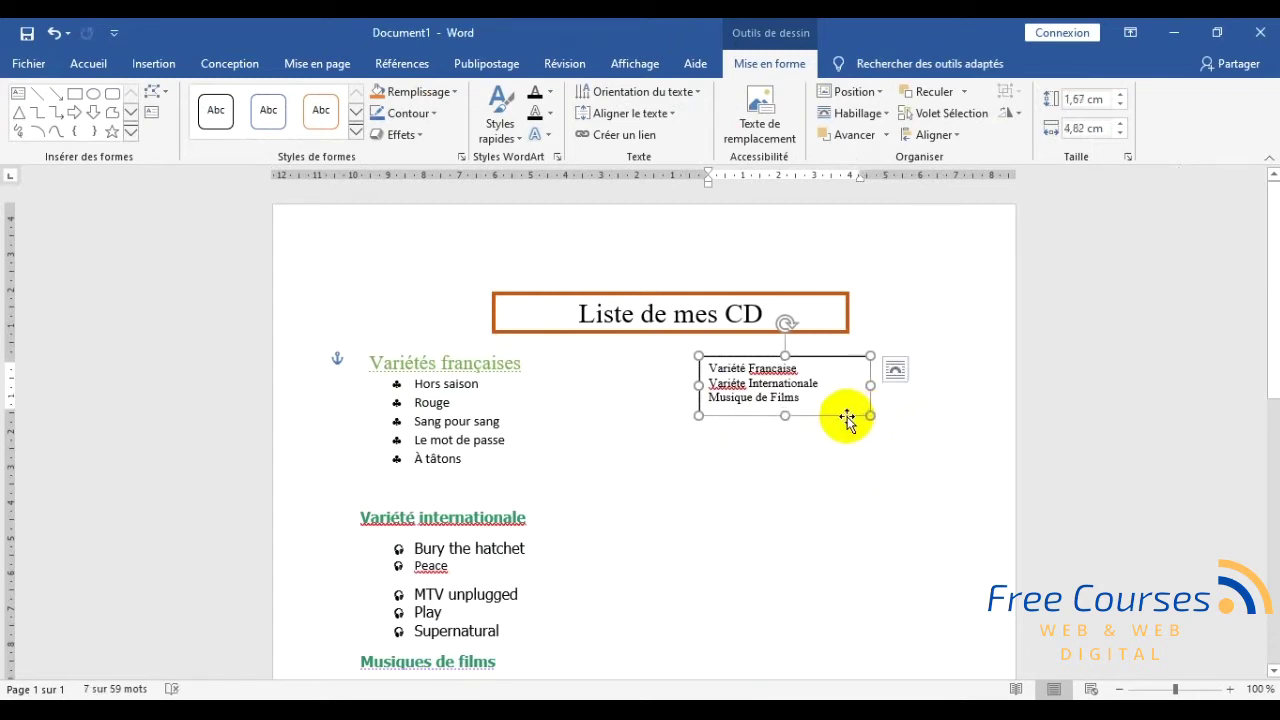
- Fill the category text box with light grey
{"action": "left_click", "coordinate": [453, 93]}
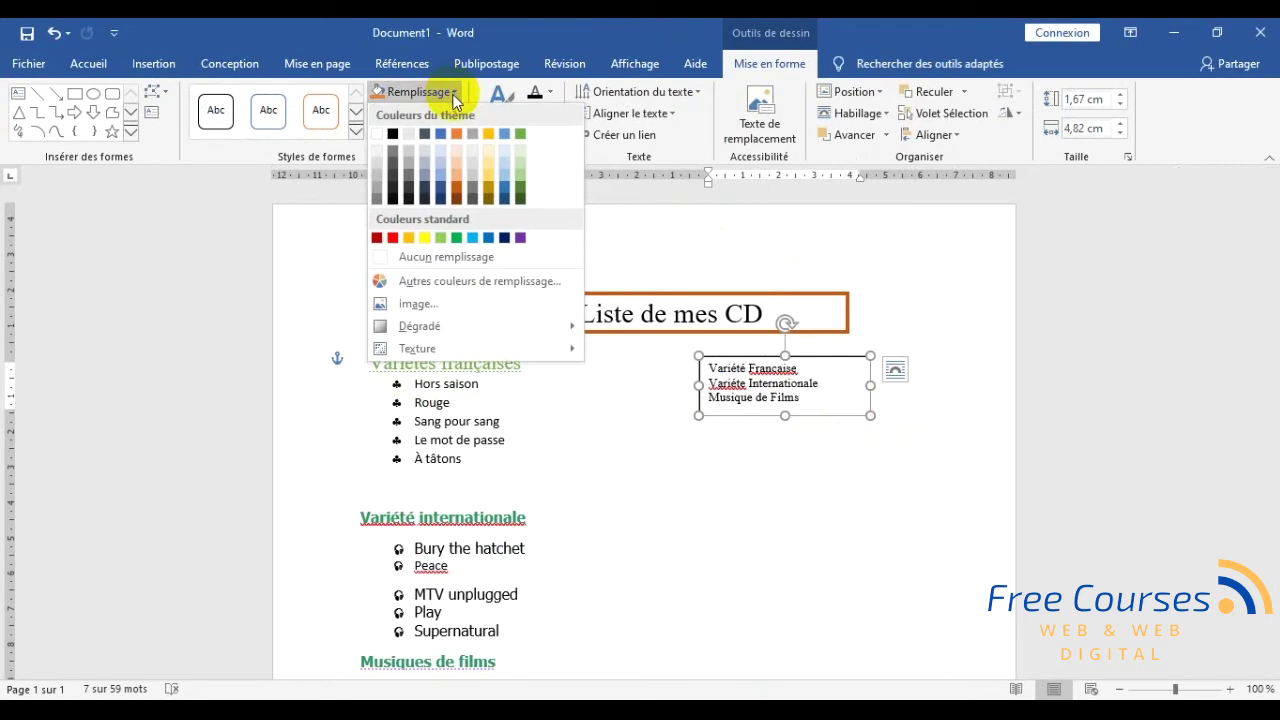
{"action": "left_click", "coordinate": [380, 165]}
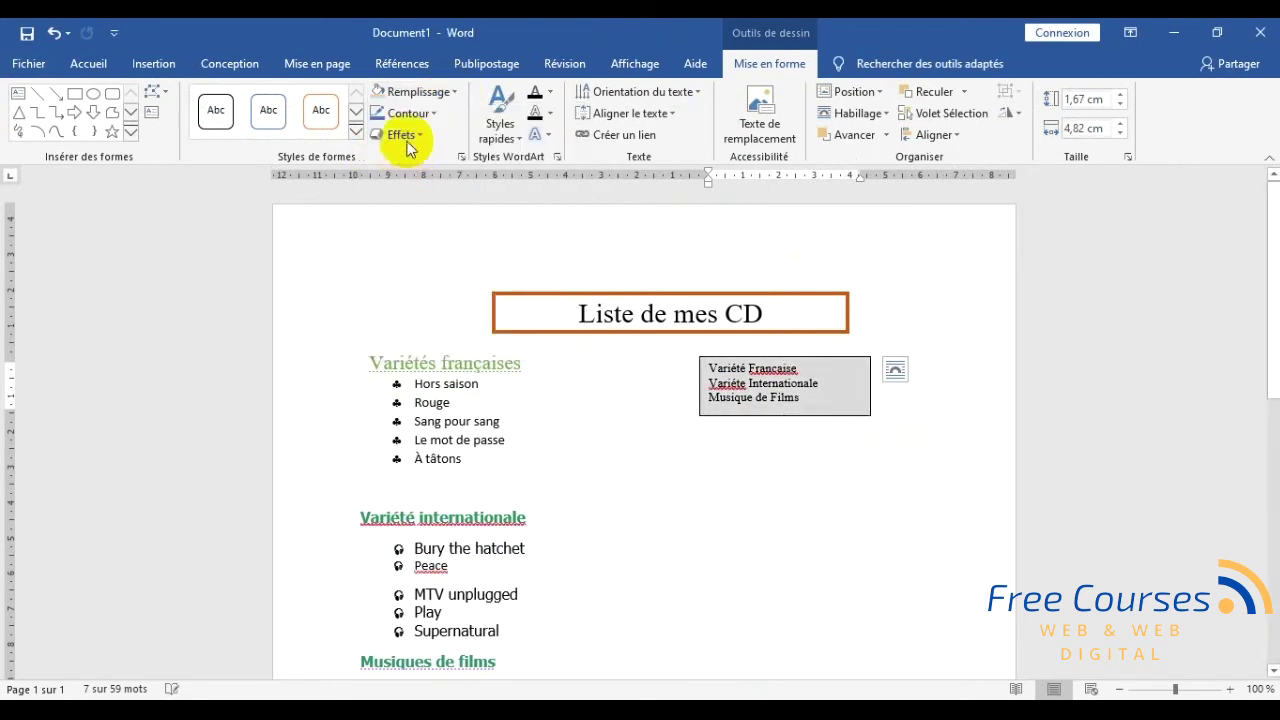
{"action": "left_click", "coordinate": [798, 482]}
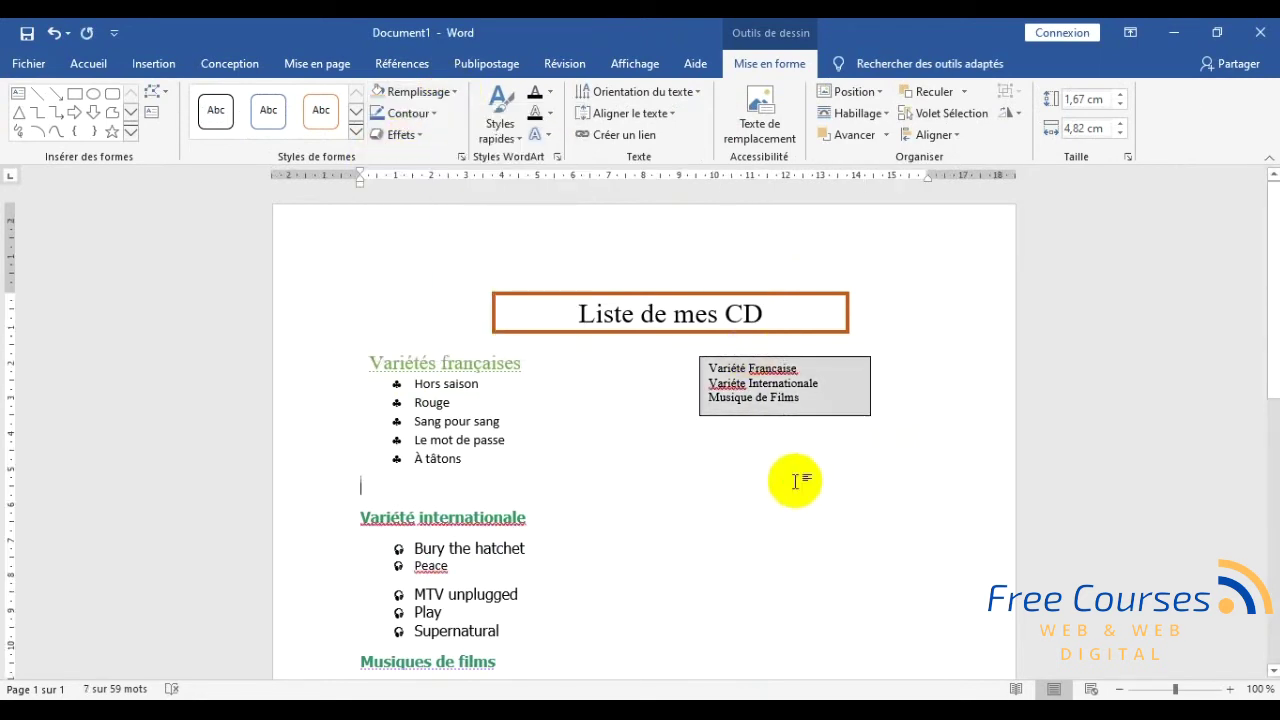
- Draw a second text box below the grey category box
{"action": "left_click", "coordinate": [154, 63]}
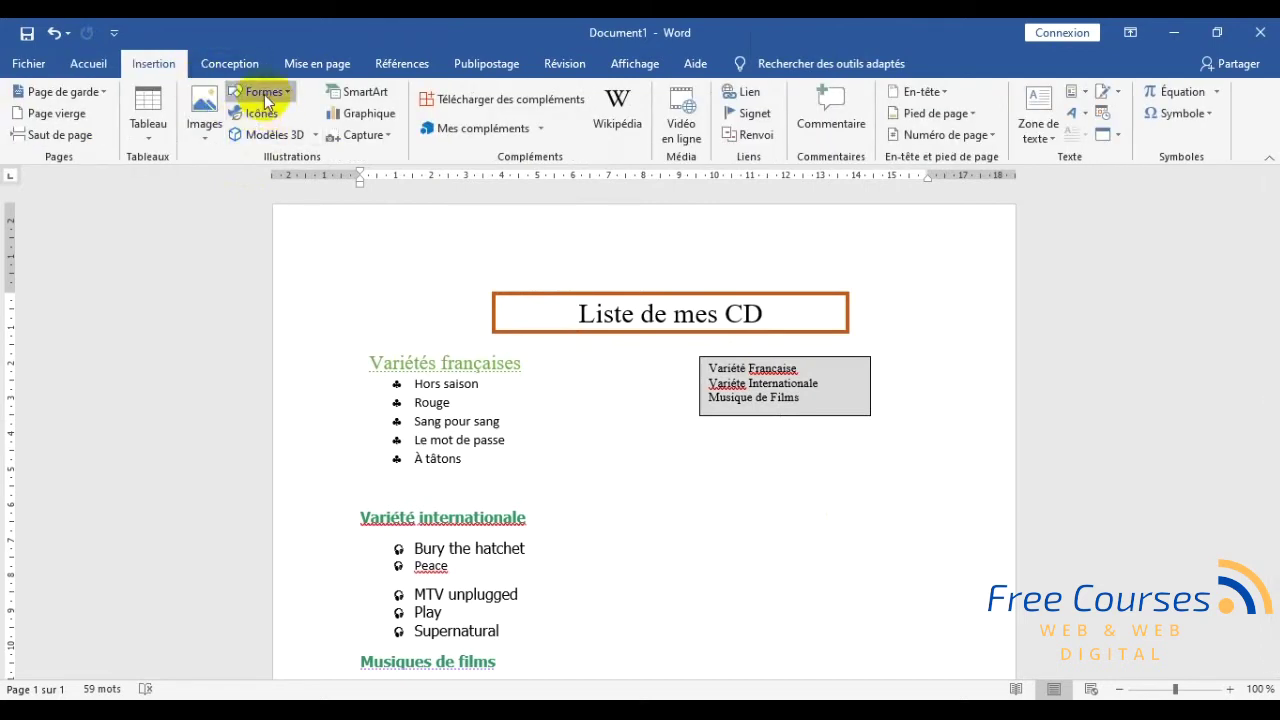
{"action": "left_click", "coordinate": [265, 91]}
{"action": "left_click", "coordinate": [212, 127]}
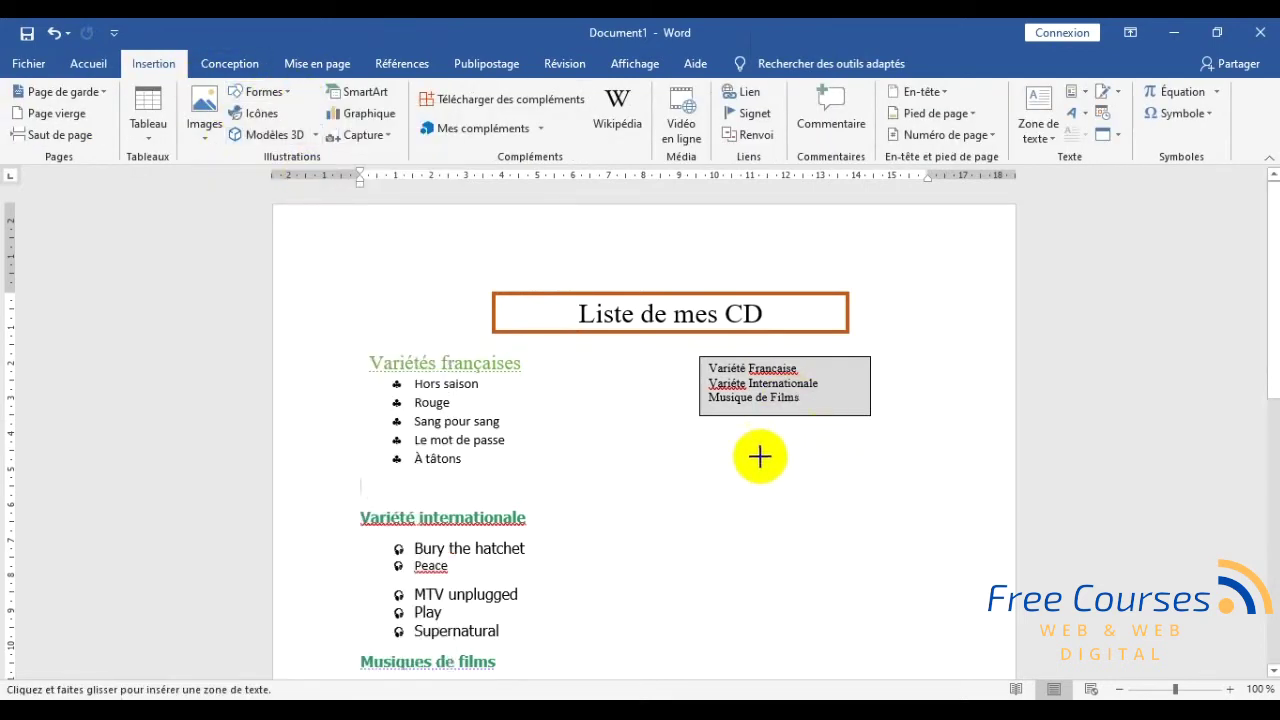
{"action": "left_click_drag", "start_coordinate": [763, 444], "coordinate": [850, 518]}
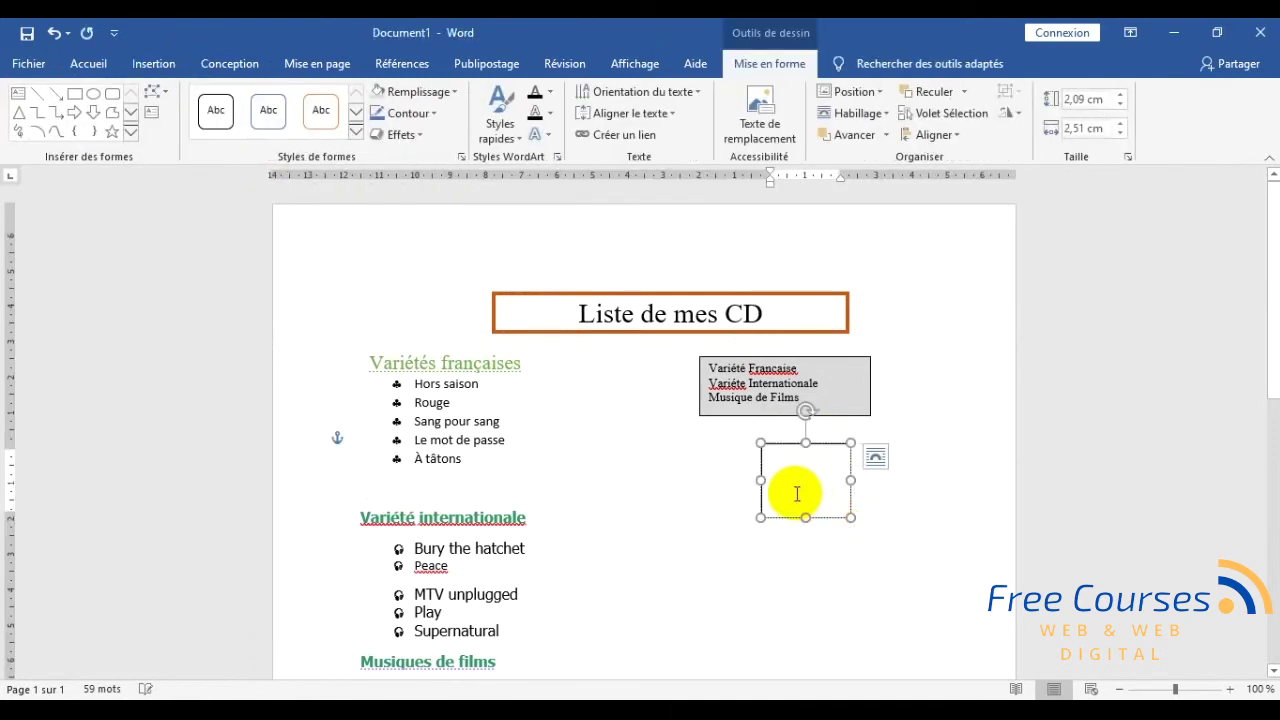
- Insert the Webdings music-note symbol into the new text box and select it
{"action": "left_click", "coordinate": [158, 70]}
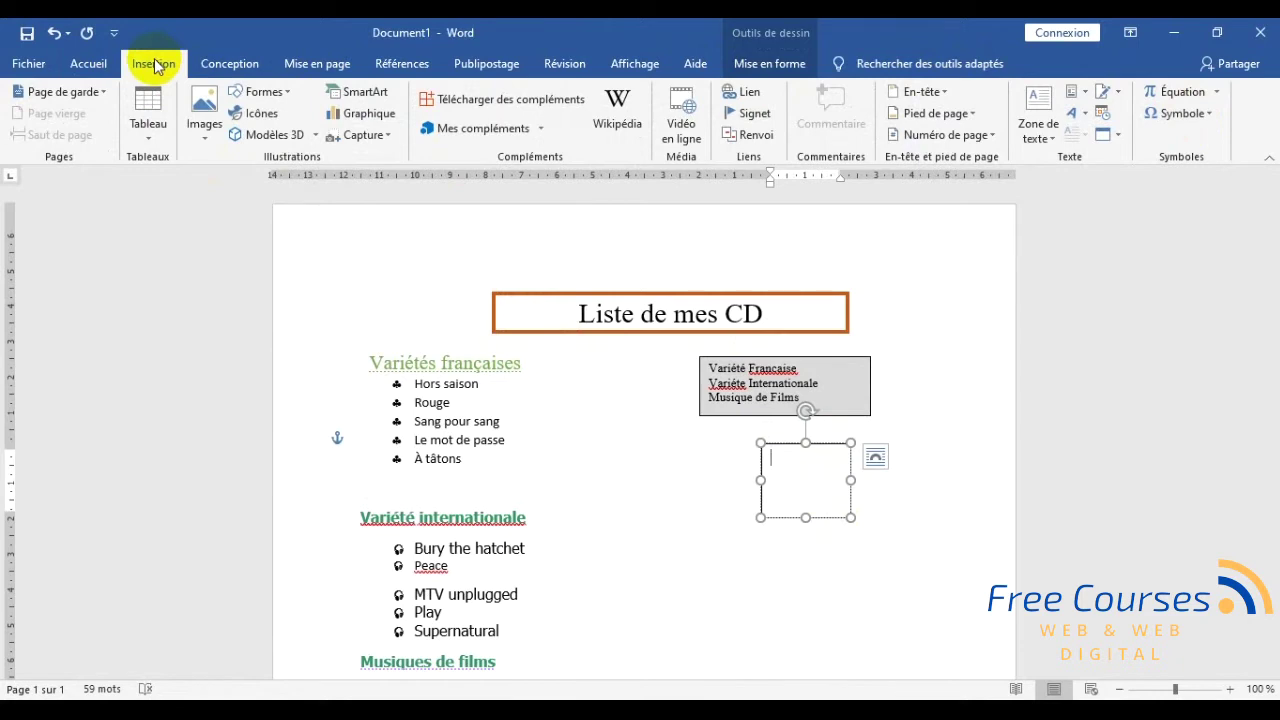
{"action": "left_click", "coordinate": [1176, 117]}
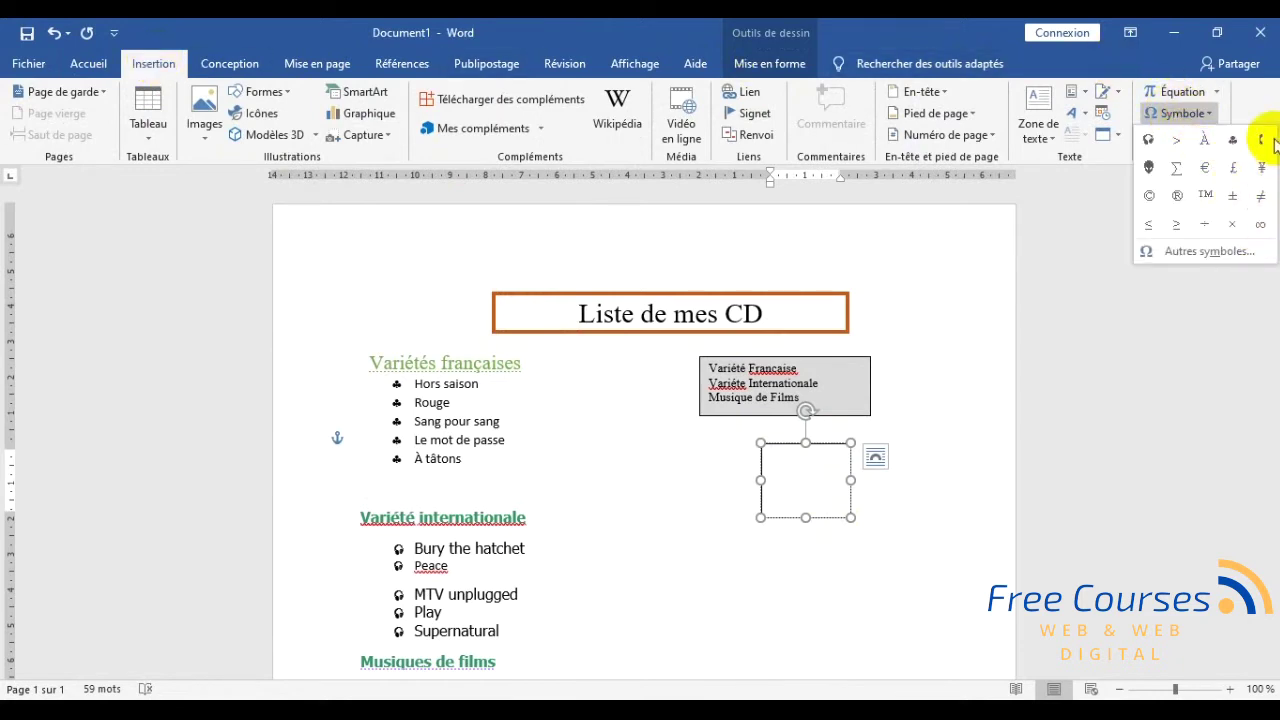
{"action": "left_click", "coordinate": [1223, 251]}
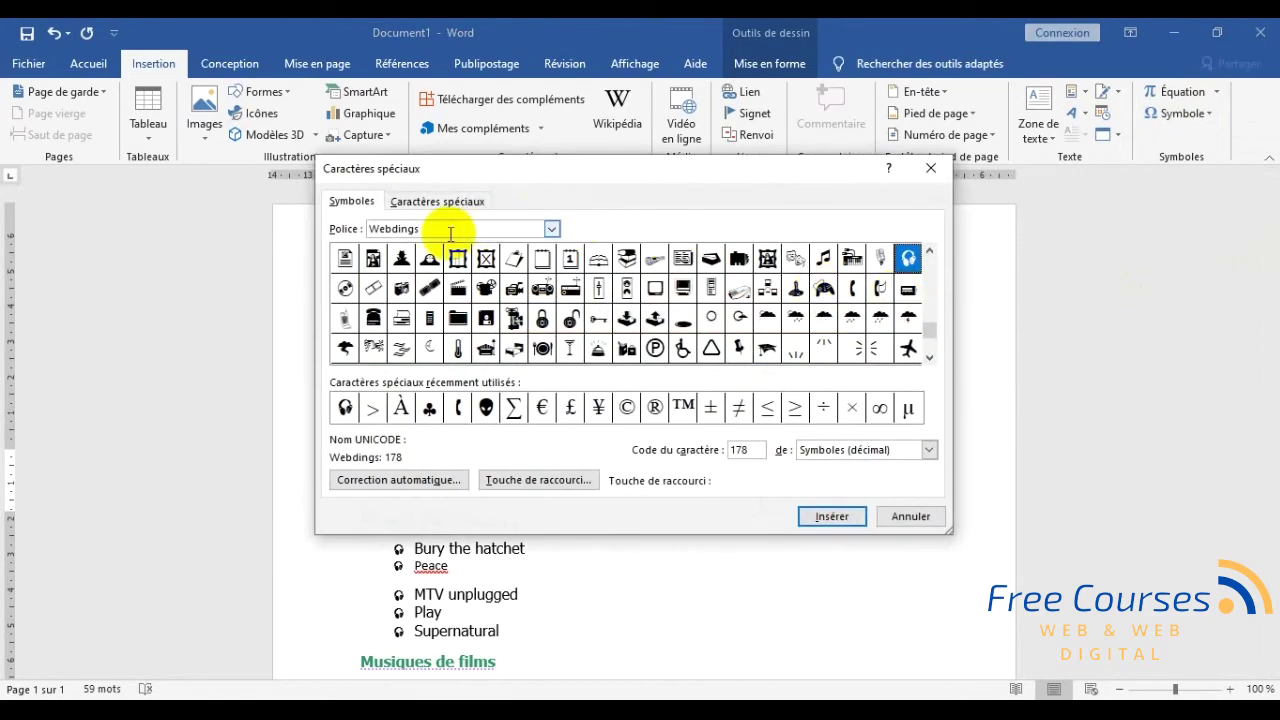
{"action": "left_click", "coordinate": [322, 229]}
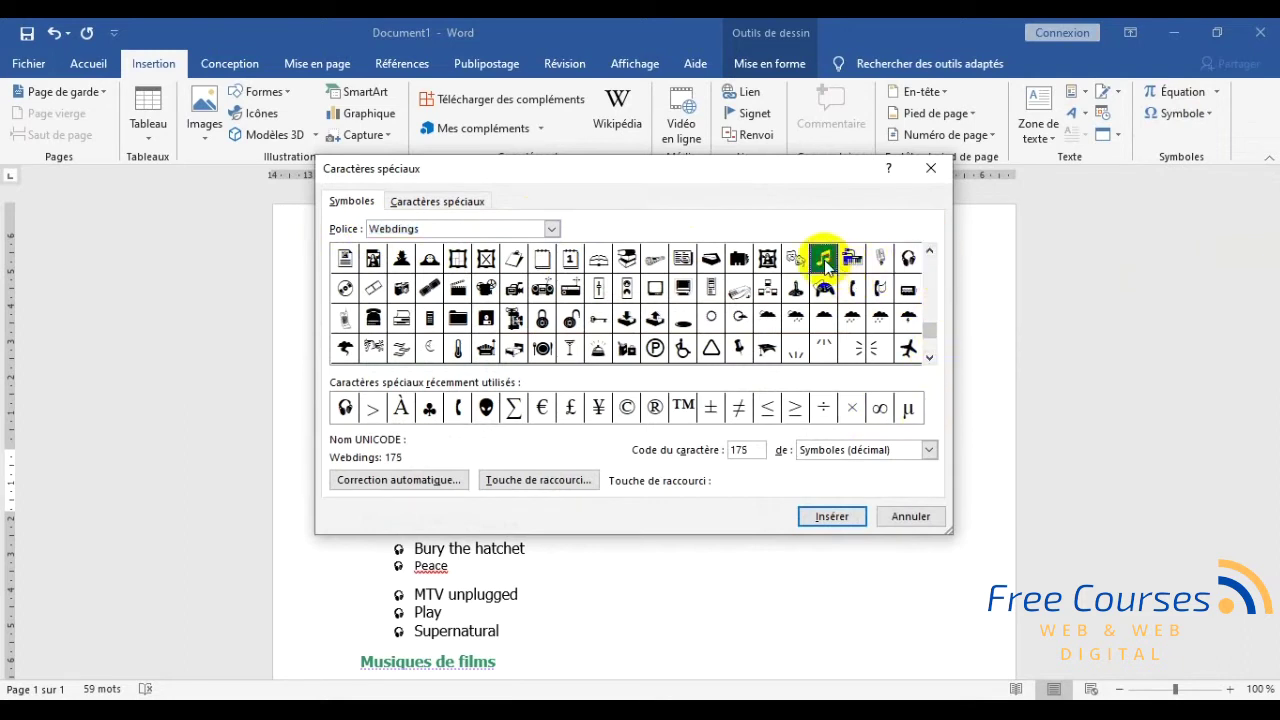
{"action": "left_click", "coordinate": [847, 516]}
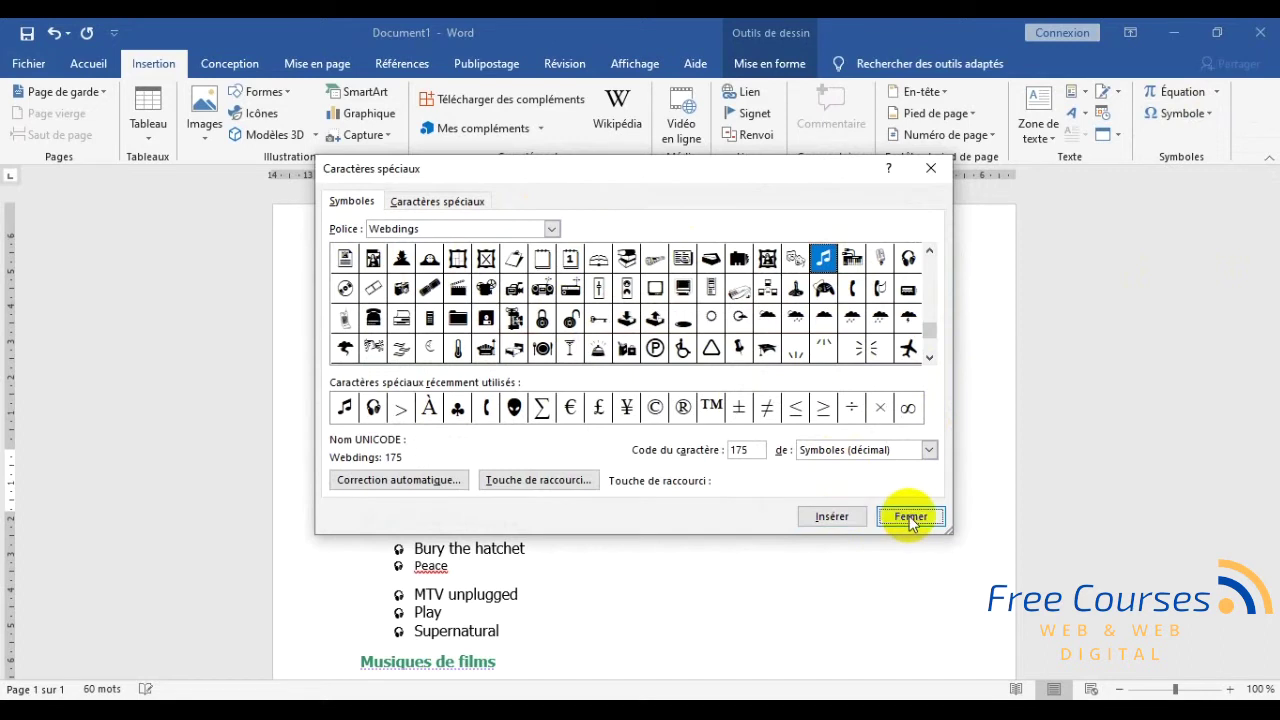
{"action": "left_click", "coordinate": [910, 516]}
{"action": "left_click_drag", "start_coordinate": [785, 455], "coordinate": [766, 455]}
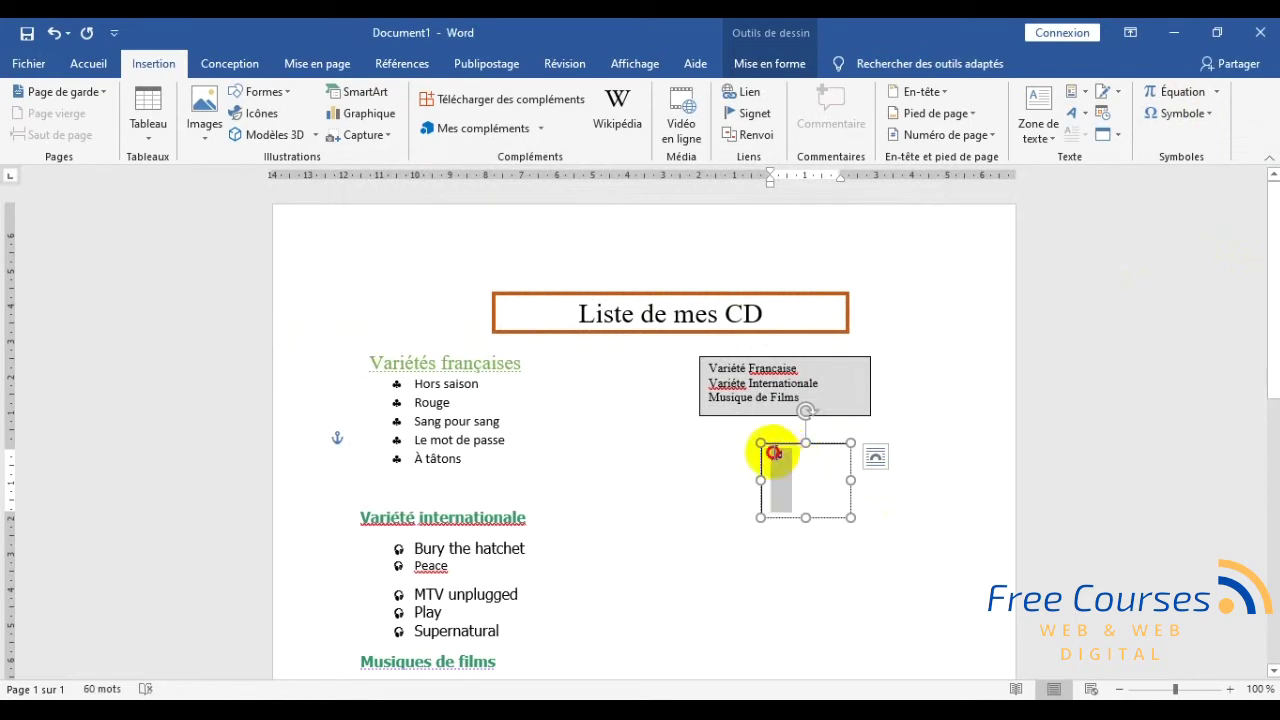
- Increase the music note's font size and enlarge its text box to fit
{"action": "left_click_drag", "start_coordinate": [773, 453], "coordinate": [777, 460]}
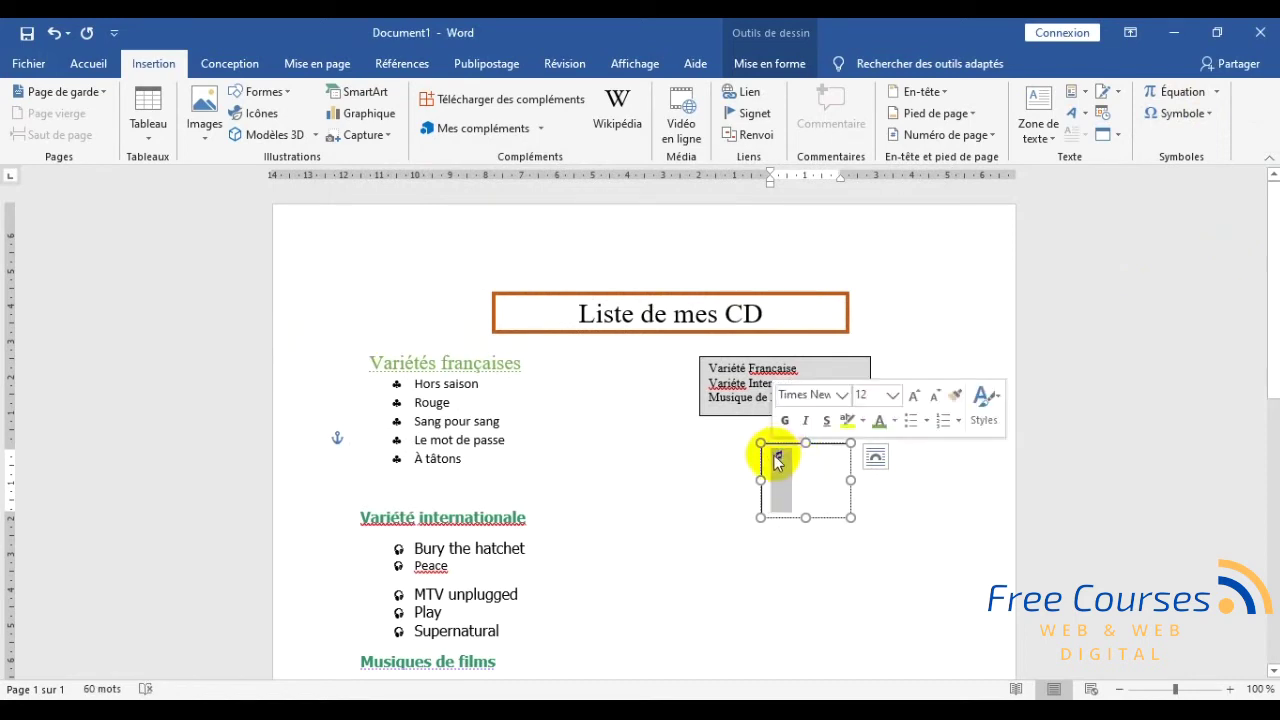
{"action": "left_click", "coordinate": [914, 398]}
{"action": "left_click", "coordinate": [914, 398]}
{"action": "left_click", "coordinate": [914, 398]}
{"action": "left_click", "coordinate": [914, 398]}
{"action": "left_click", "coordinate": [914, 398]}
{"action": "left_click", "coordinate": [937, 398]}
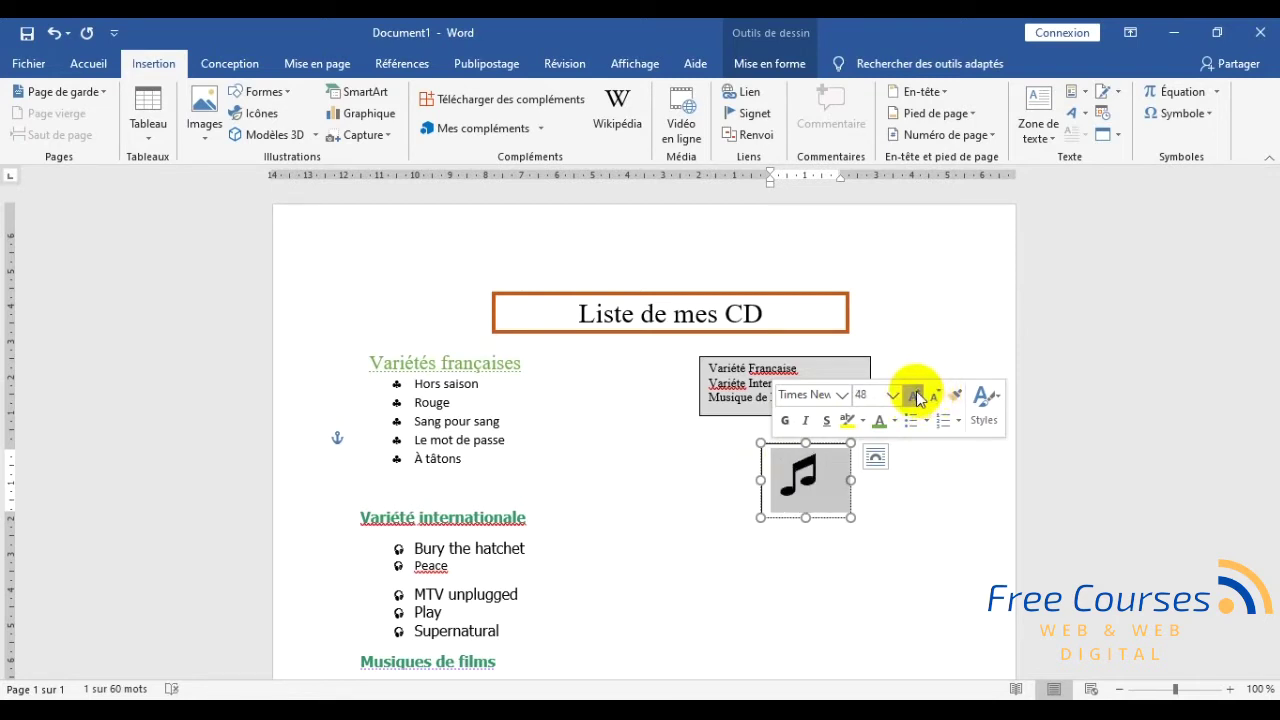
{"action": "left_click", "coordinate": [916, 398]}
{"action": "left_click_drag", "start_coordinate": [851, 517], "coordinate": [869, 531]}
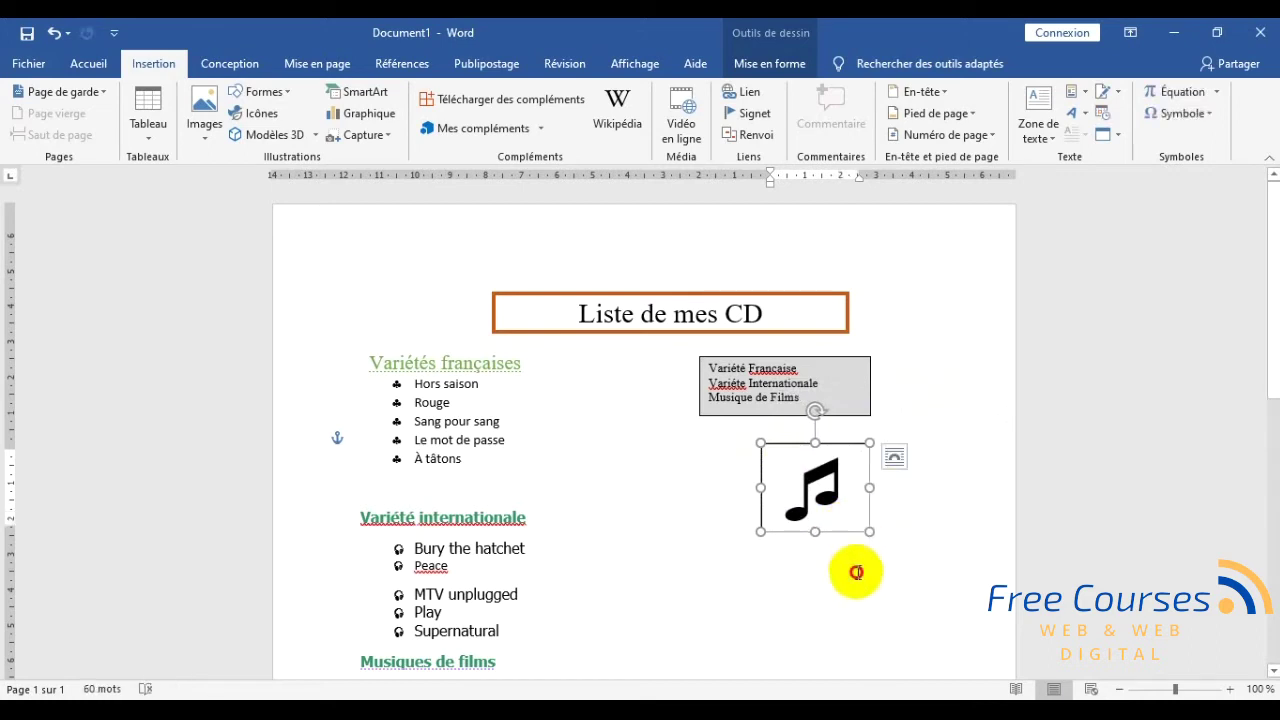
{"action": "left_click", "coordinate": [857, 571]}
- Set the music-note text box outline to Sans contour
{"action": "left_click", "coordinate": [847, 533]}
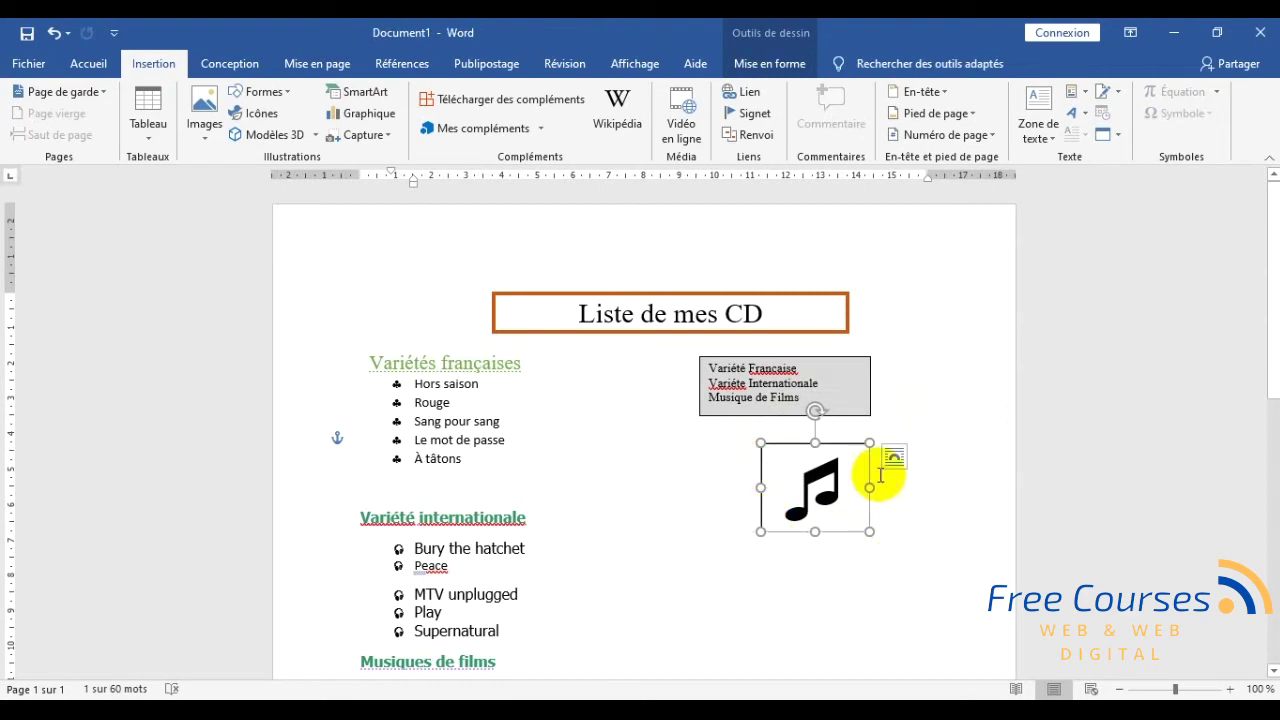
{"action": "left_click", "coordinate": [773, 66]}
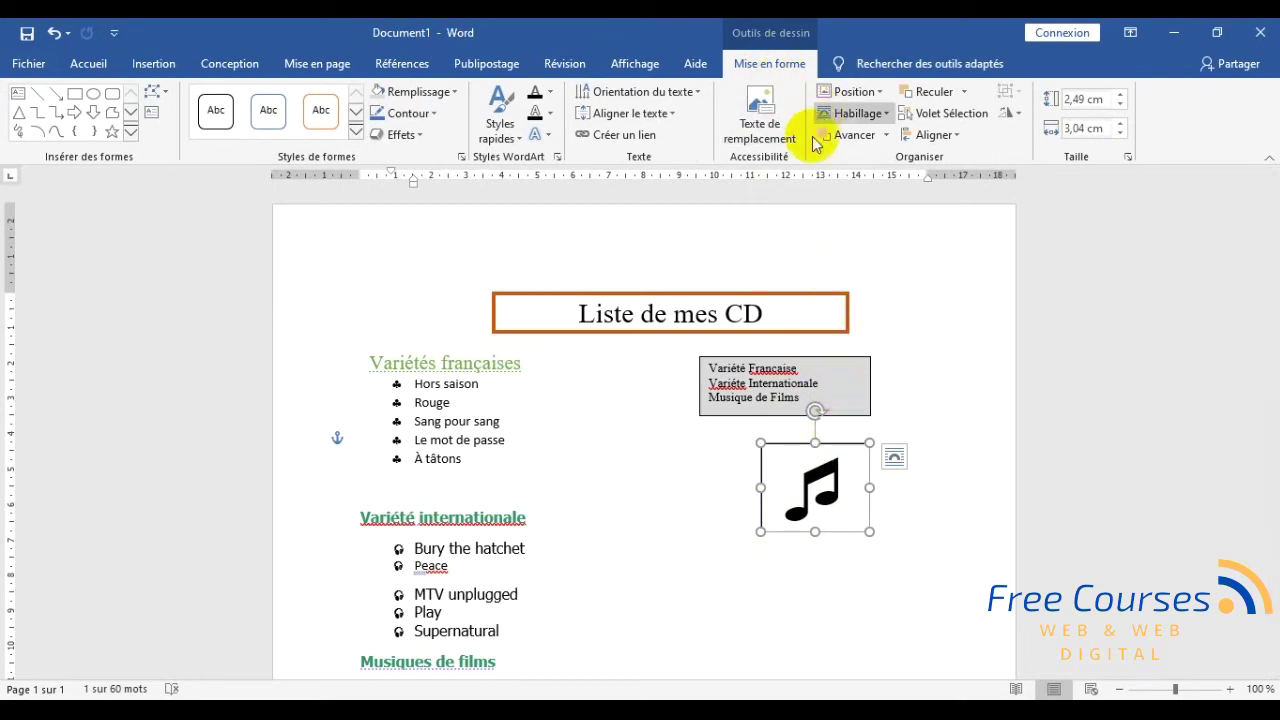
{"action": "double_click", "coordinate": [845, 467]}
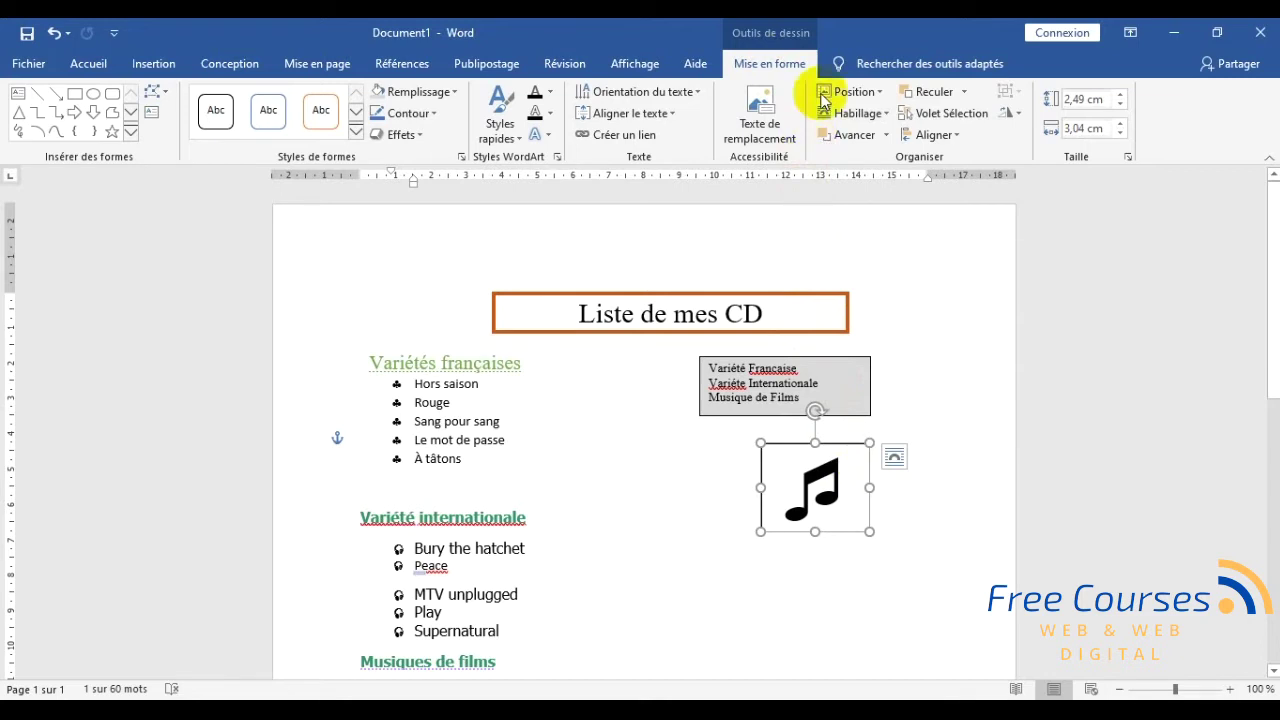
{"action": "left_click", "coordinate": [437, 116]}
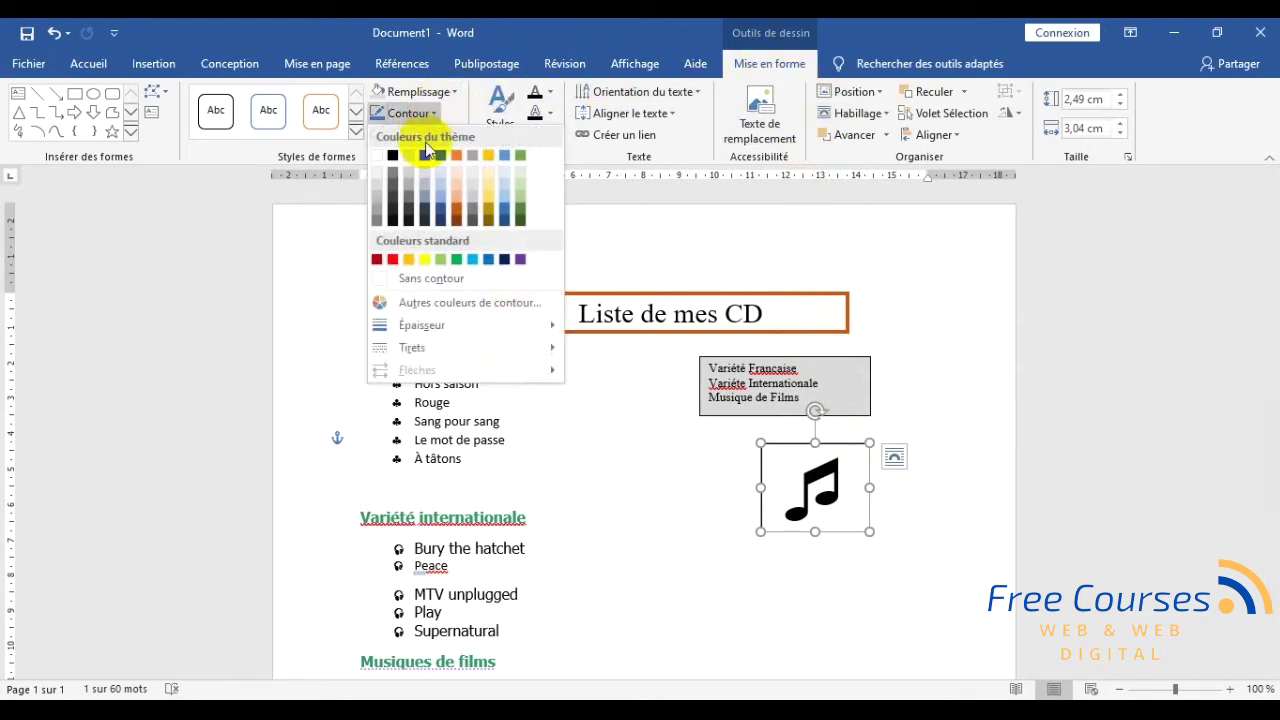
{"action": "left_click", "coordinate": [424, 284]}
{"action": "left_click", "coordinate": [791, 616]}
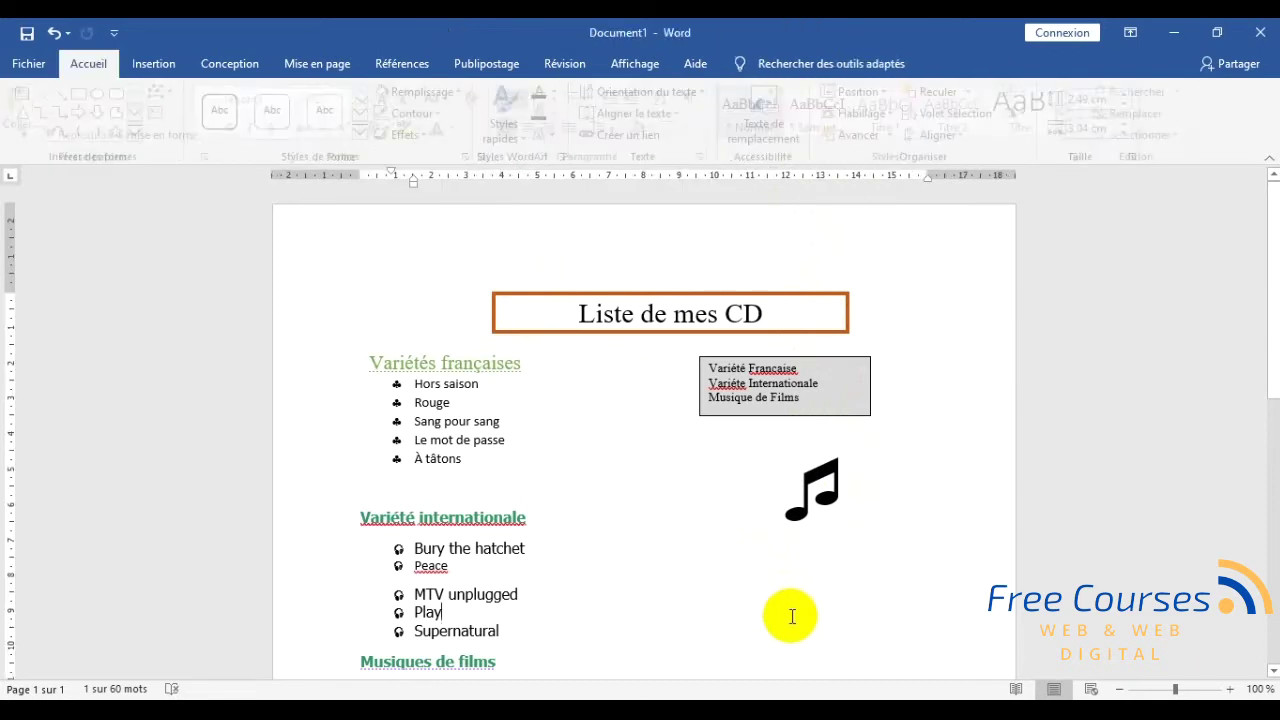
{"action": "scroll", "coordinate": [791, 616], "scroll_direction": "down", "scroll_amount": 2}
{"action": "scroll", "coordinate": [791, 616], "scroll_direction": "down", "scroll_amount": 3}
{"action": "scroll", "coordinate": [791, 616], "scroll_direction": "up", "scroll_amount": 2}
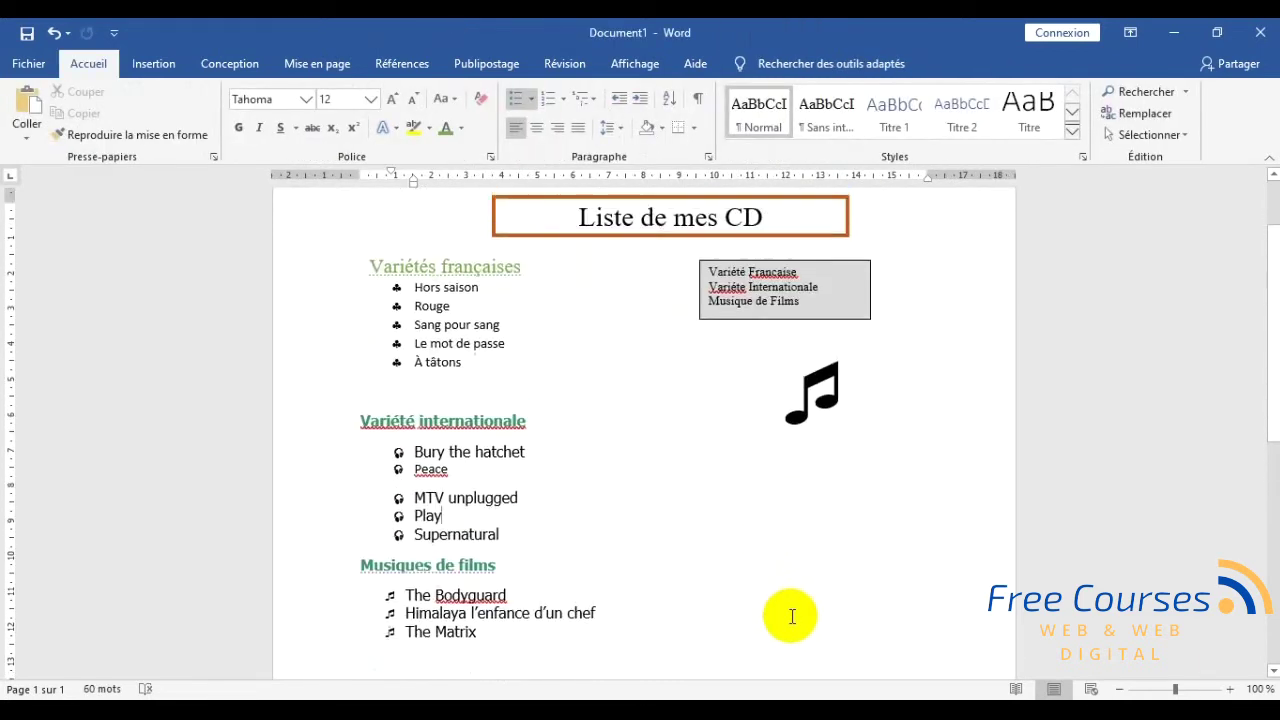
{"action": "scroll", "coordinate": [784, 610], "scroll_direction": "up", "scroll_amount": 1}
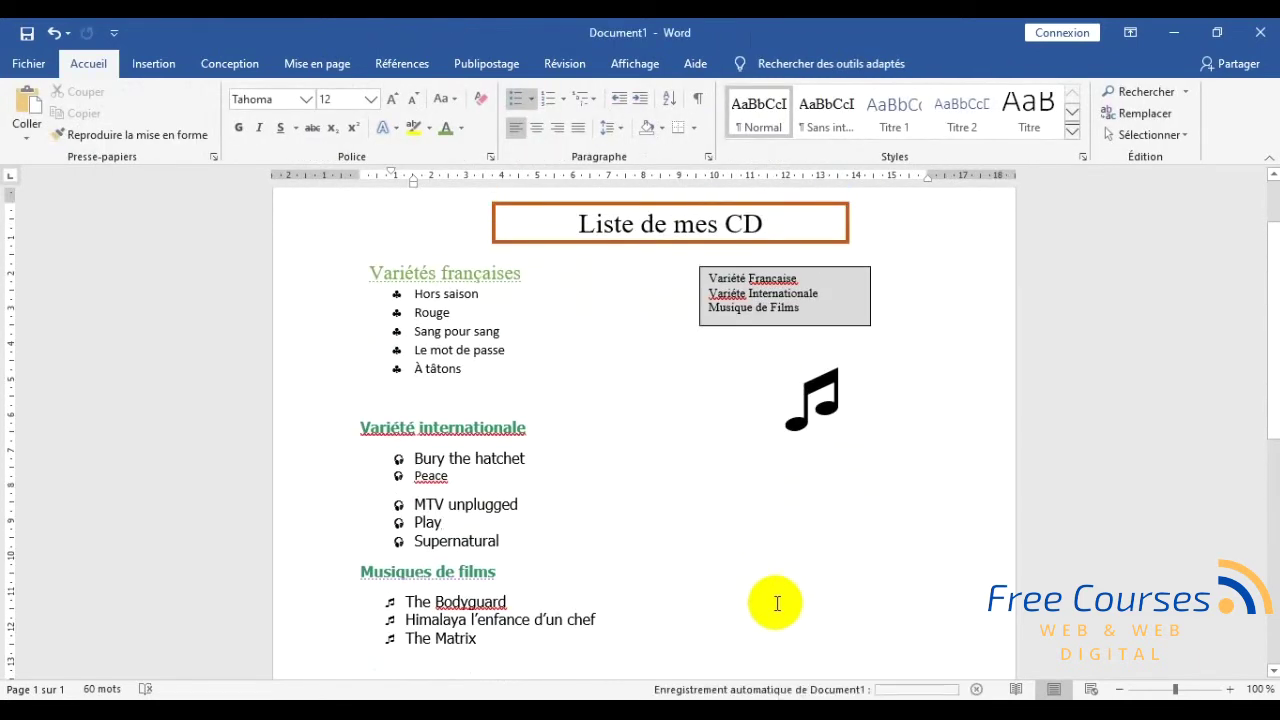
{"action": "scroll", "coordinate": [714, 506], "scroll_direction": "up", "scroll_amount": 2}
{"action": "scroll", "coordinate": [737, 537], "scroll_direction": "down", "scroll_amount": 2}
{"action": "scroll", "coordinate": [736, 540], "scroll_direction": "down", "scroll_amount": 3}
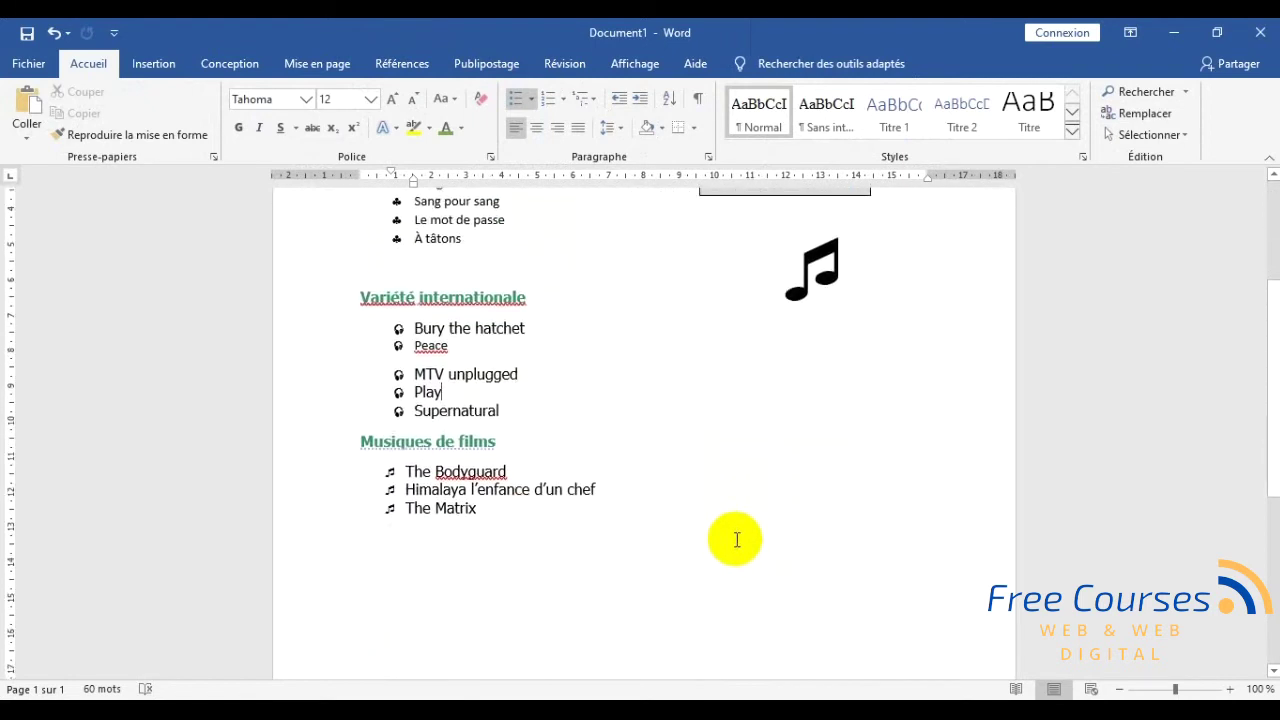
{"action": "scroll", "coordinate": [737, 537], "scroll_direction": "up", "scroll_amount": 2}
{"action": "scroll", "coordinate": [780, 420], "scroll_direction": "up", "scroll_amount": 3}
{"action": "scroll", "coordinate": [785, 445], "scroll_direction": "down", "scroll_amount": 1}
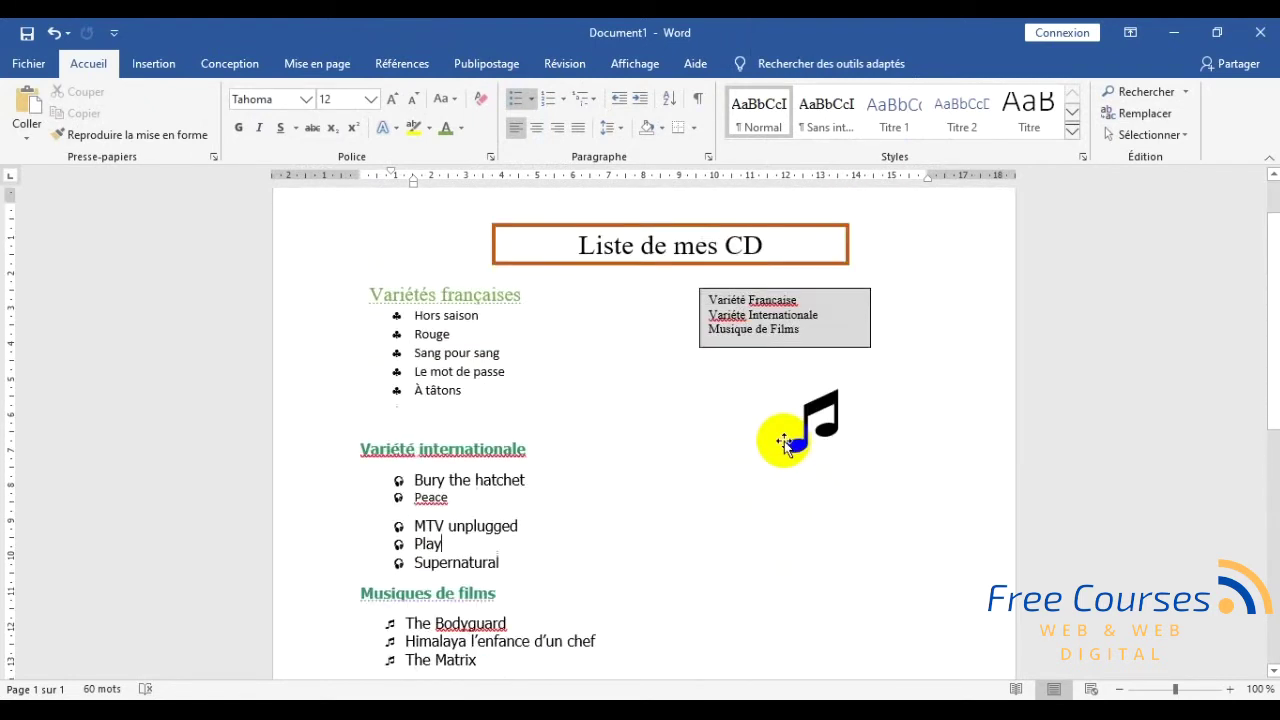
{"action": "scroll", "coordinate": [780, 436], "scroll_direction": "down", "scroll_amount": 2}
{"action": "scroll", "coordinate": [612, 490], "scroll_direction": "up", "scroll_amount": 2}
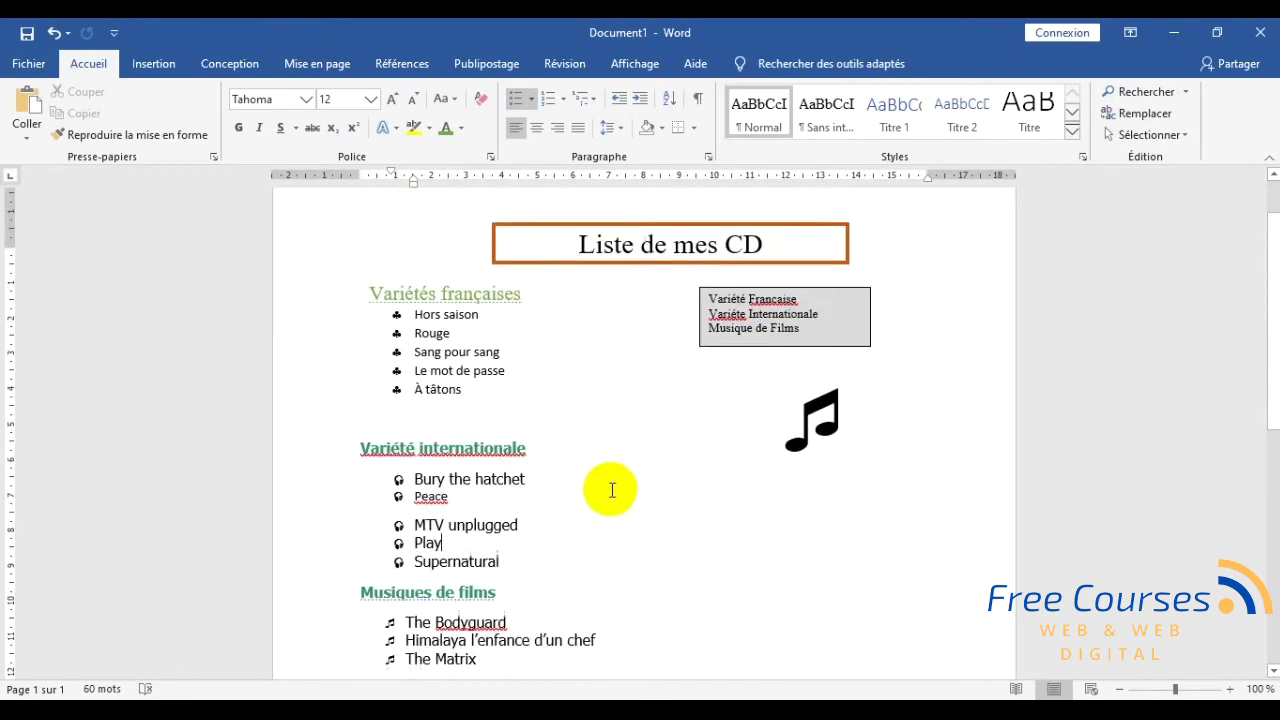
{"action": "scroll", "coordinate": [612, 490], "scroll_direction": "up", "scroll_amount": 1}
{"action": "scroll", "coordinate": [510, 566], "scroll_direction": "down", "scroll_amount": 2}
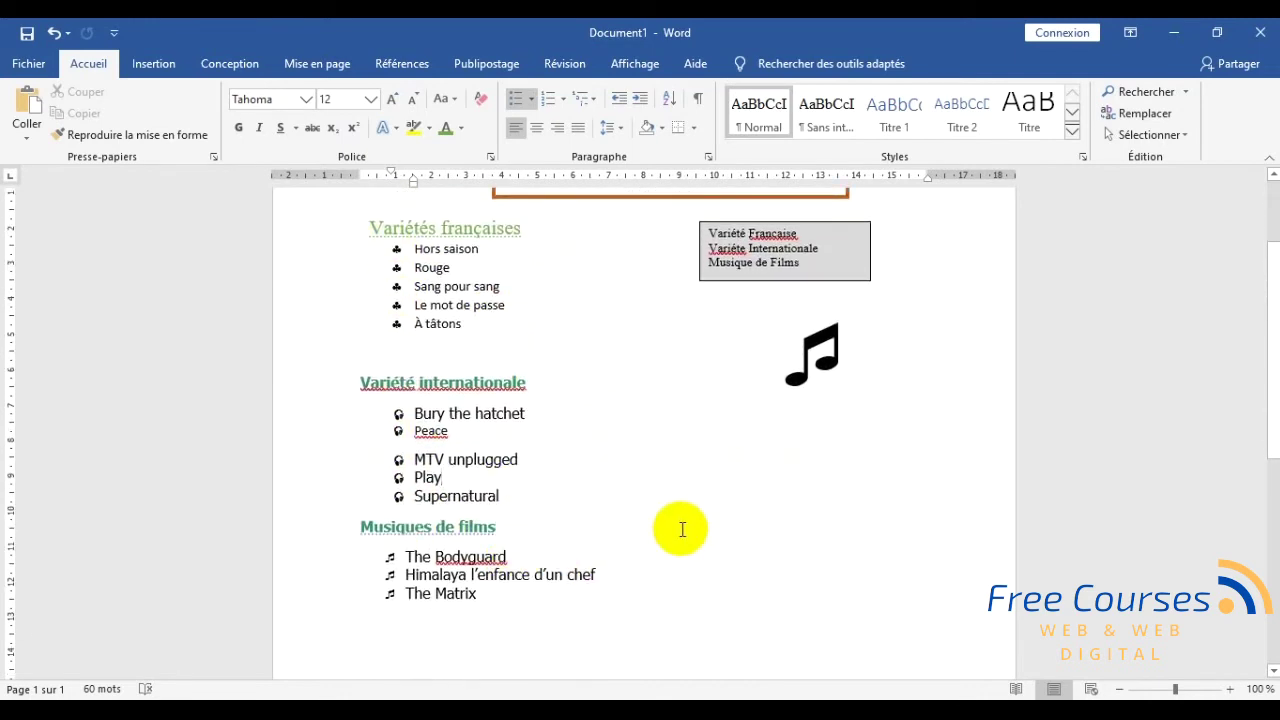
{"action": "scroll", "coordinate": [720, 510], "scroll_direction": "up", "scroll_amount": 2}
{"action": "scroll", "coordinate": [814, 520], "scroll_direction": "down", "scroll_amount": 1}
{"action": "scroll", "coordinate": [700, 517], "scroll_direction": "down", "scroll_amount": 1}
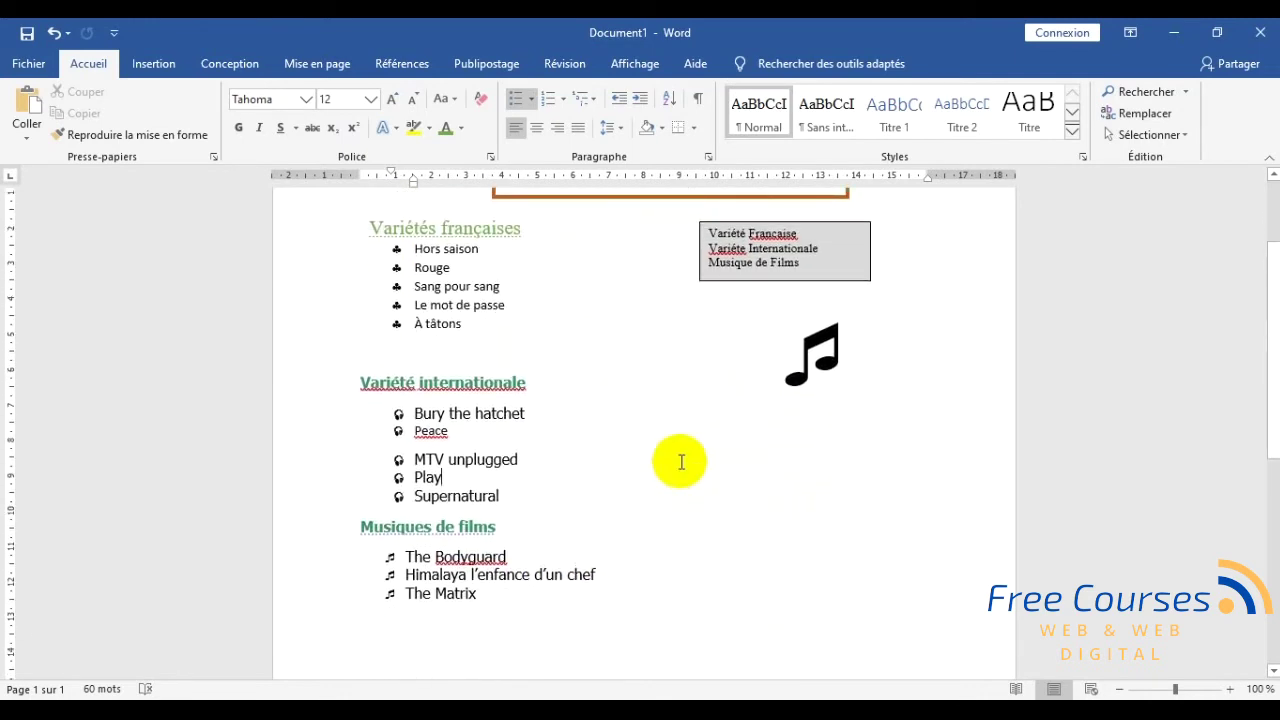
- Bring Puces Personnalisées.doc back to the front and scroll through its twelve formatting questions
{"action": "left_click", "coordinate": [940, 708]}
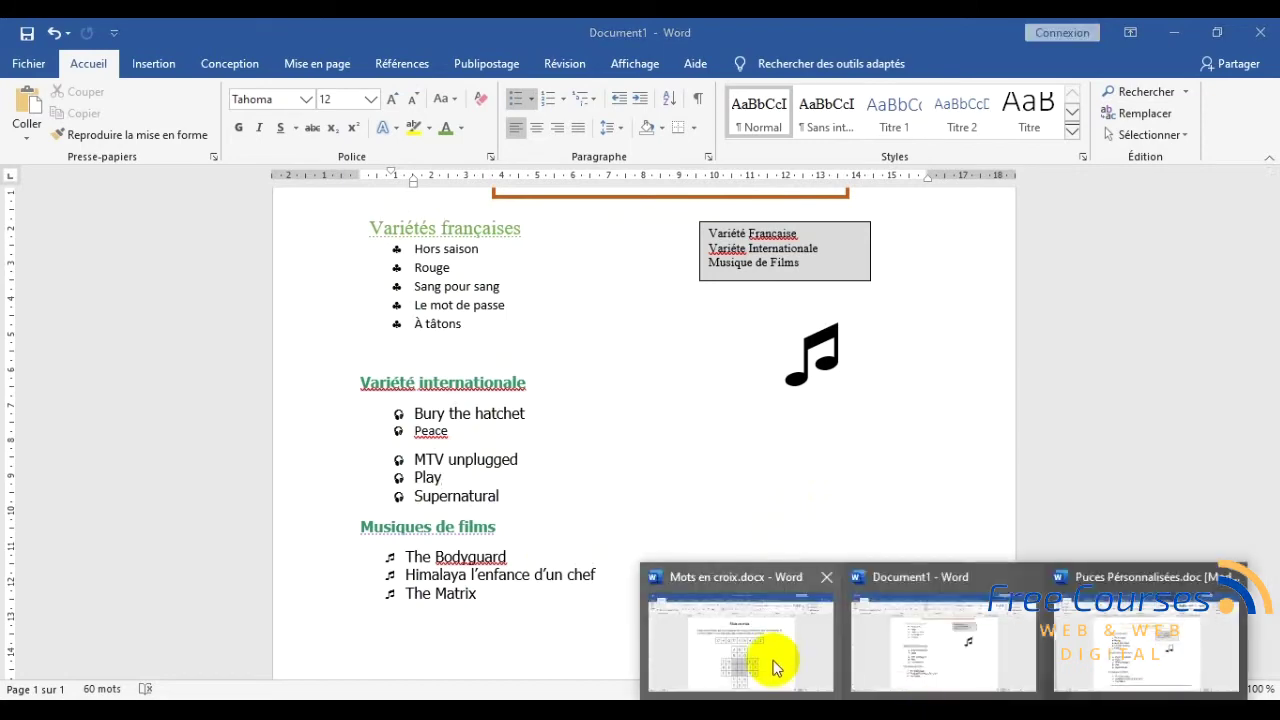
{"action": "mouse_move", "coordinate": [1119, 672]}
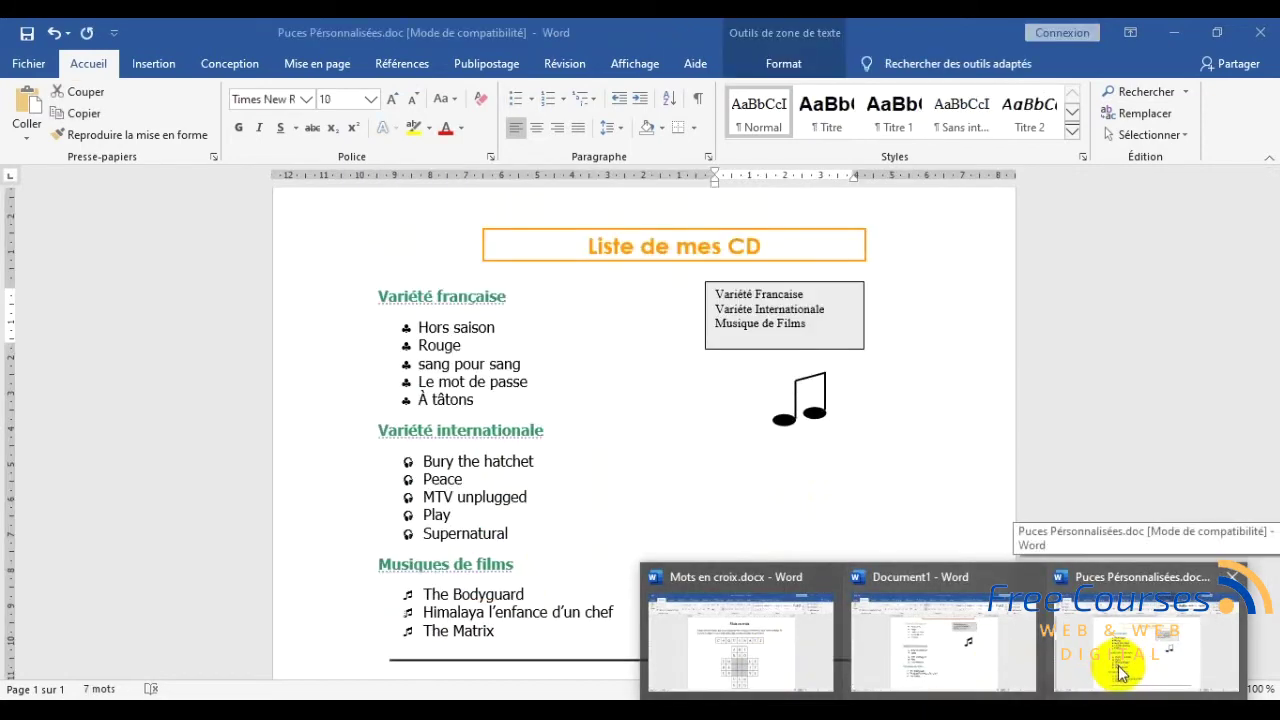
{"action": "left_click", "coordinate": [1120, 670]}
{"action": "scroll", "coordinate": [651, 453], "scroll_direction": "down", "scroll_amount": 4}
{"action": "scroll", "coordinate": [651, 453], "scroll_direction": "down", "scroll_amount": 3}
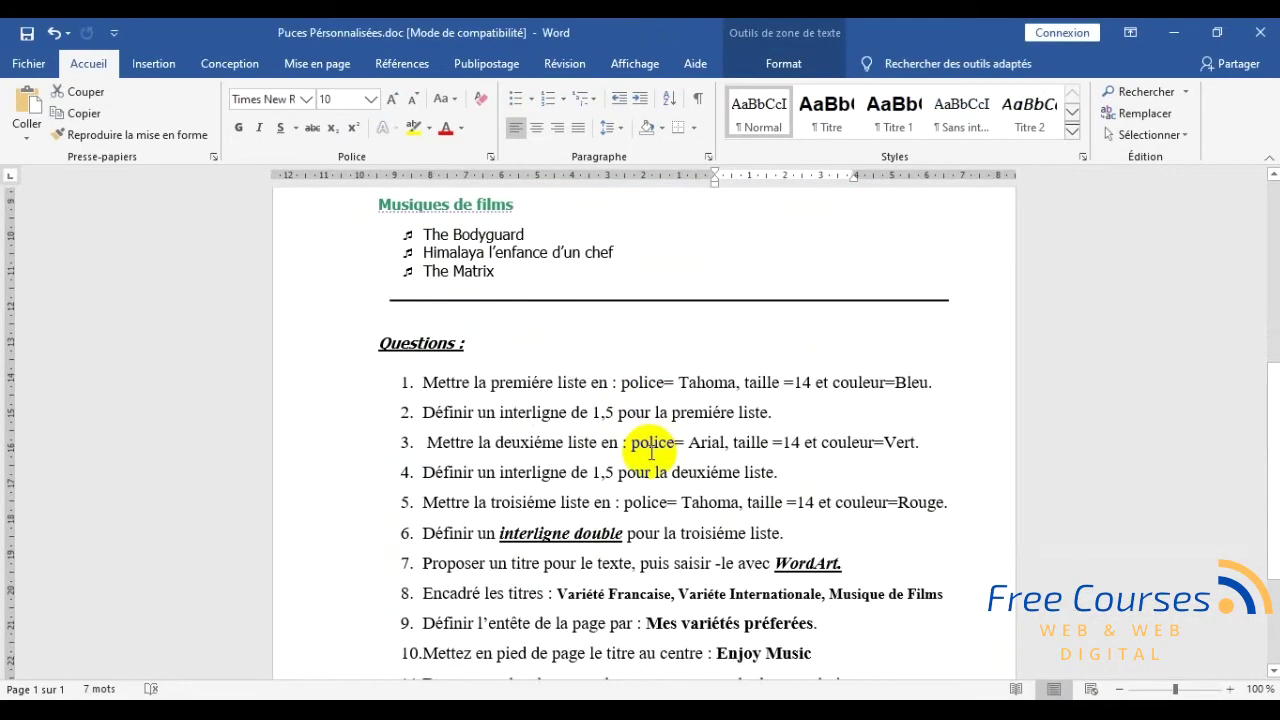
{"action": "scroll", "coordinate": [651, 448], "scroll_direction": "down", "scroll_amount": 2}
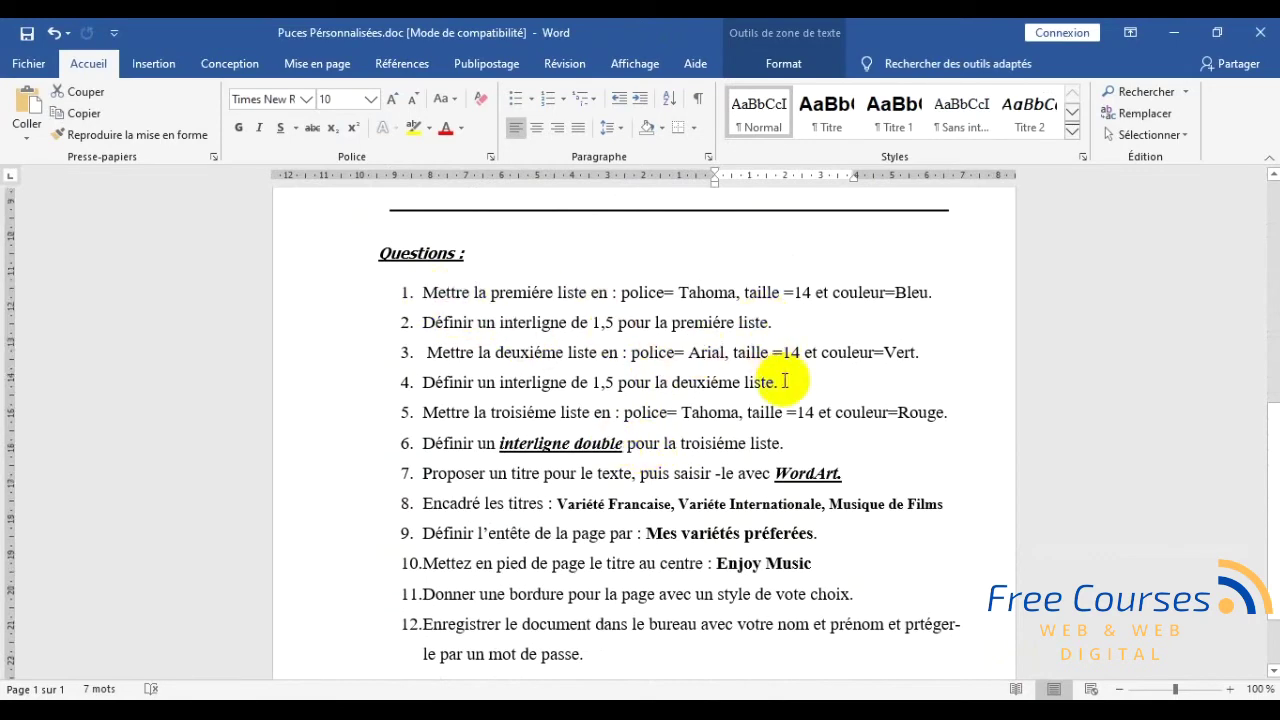
{"action": "scroll", "coordinate": [777, 375], "scroll_direction": "up", "scroll_amount": 7}
{"action": "scroll", "coordinate": [450, 235], "scroll_direction": "up", "scroll_amount": 2}
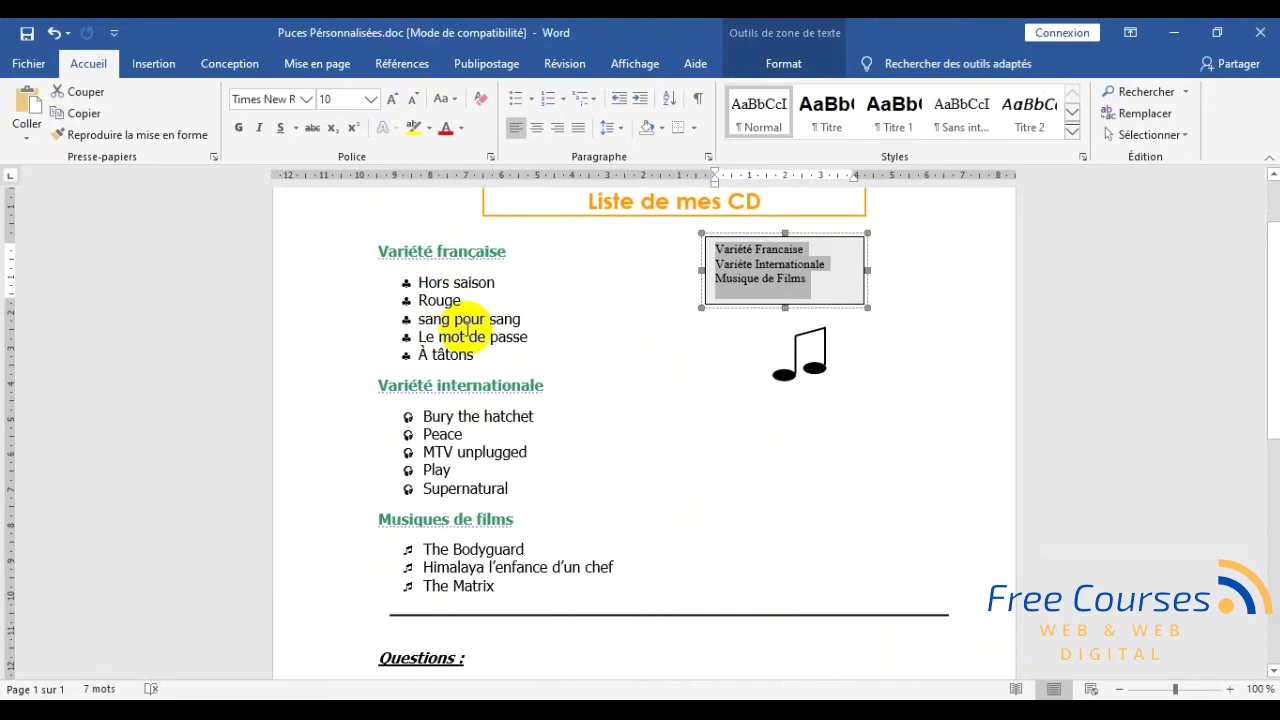
{"action": "scroll", "coordinate": [480, 320], "scroll_direction": "down", "scroll_amount": 4}
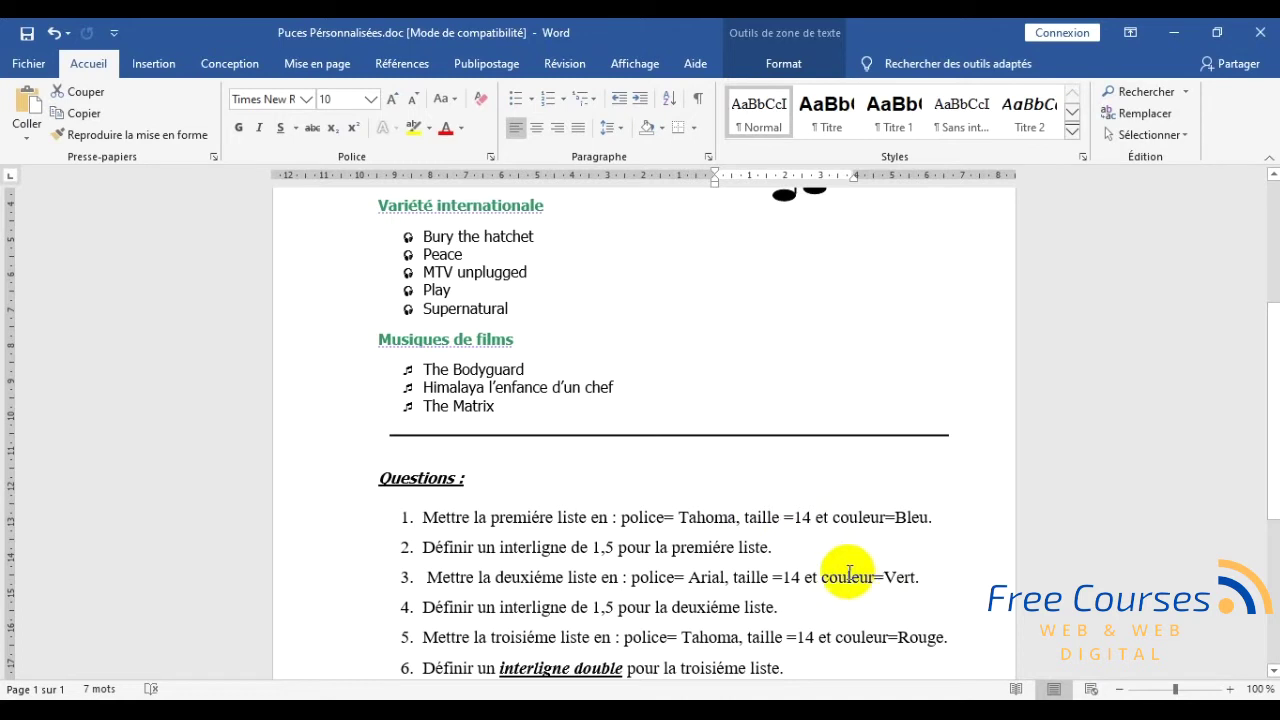
{"action": "scroll", "coordinate": [457, 340], "scroll_direction": "up", "scroll_amount": 3}
- Make the first list, Hors saison to À tâtons, 14 pt and blue
{"action": "left_click_drag", "start_coordinate": [420, 237], "coordinate": [500, 312]}
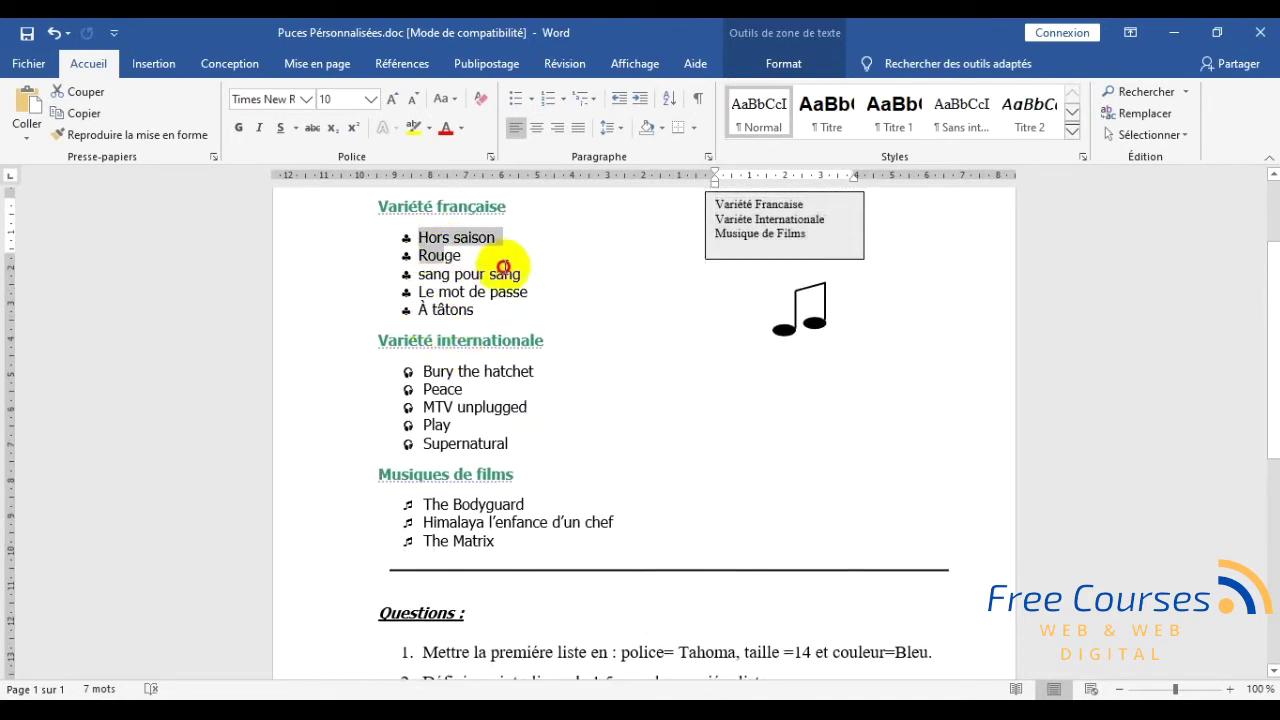
{"action": "left_click_drag", "start_coordinate": [500, 312], "coordinate": [470, 308]}
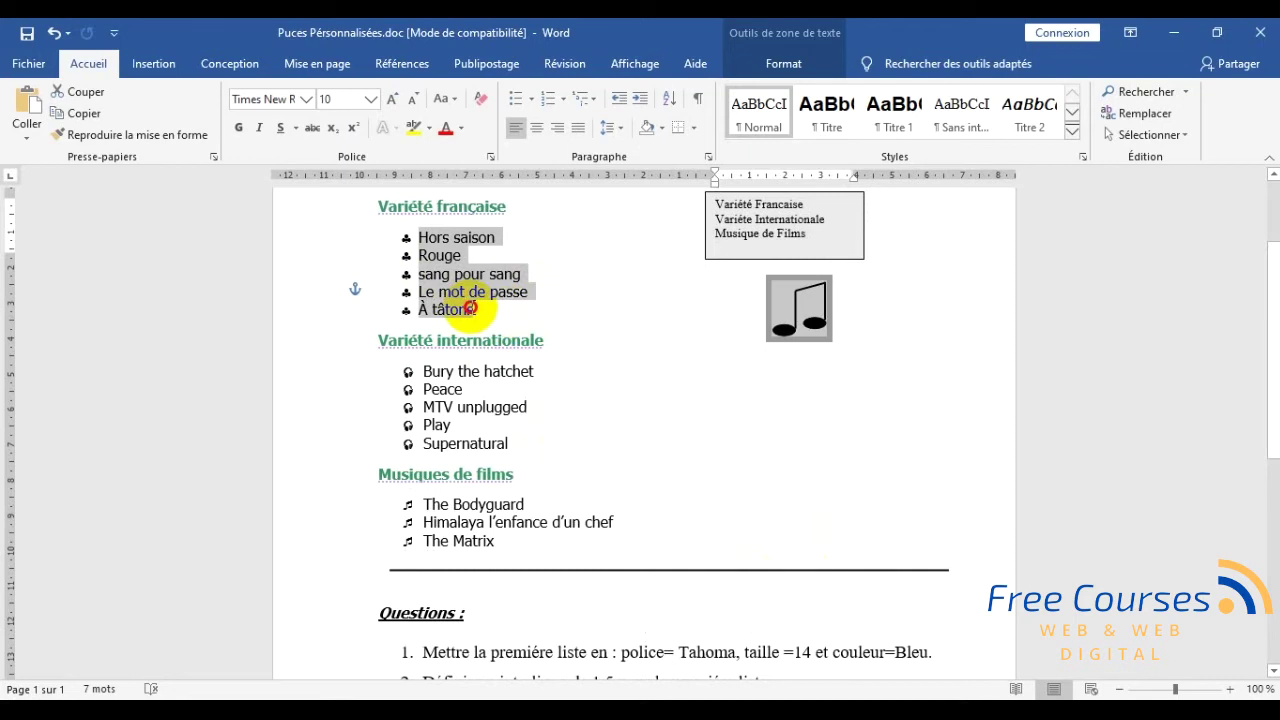
{"action": "left_click", "coordinate": [370, 99]}
{"action": "left_click", "coordinate": [348, 212]}
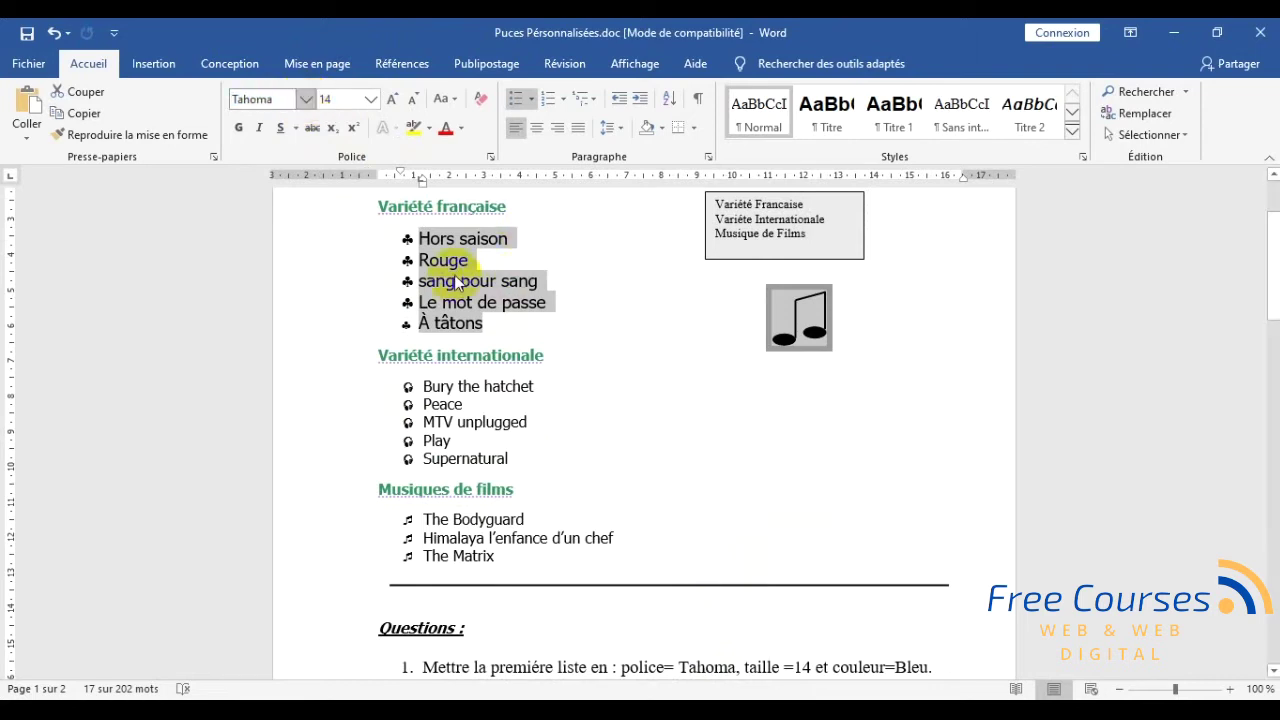
{"action": "left_click", "coordinate": [463, 131]}
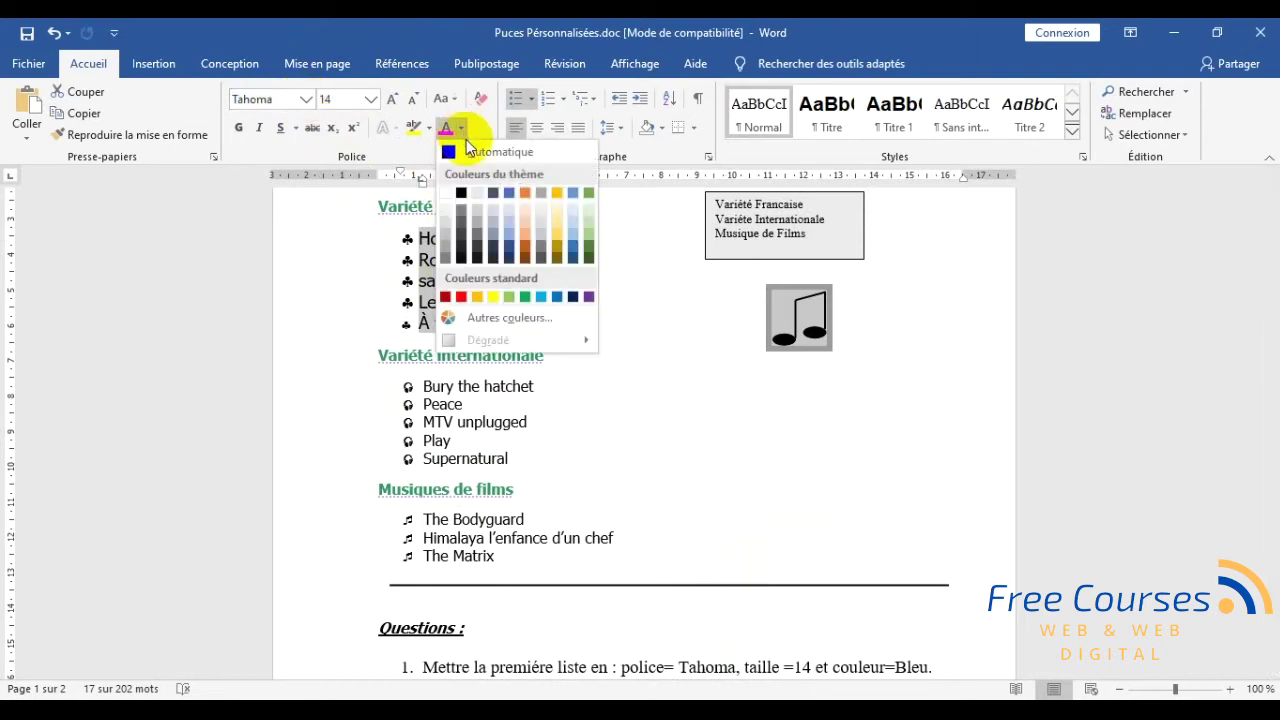
{"action": "left_click", "coordinate": [510, 194]}
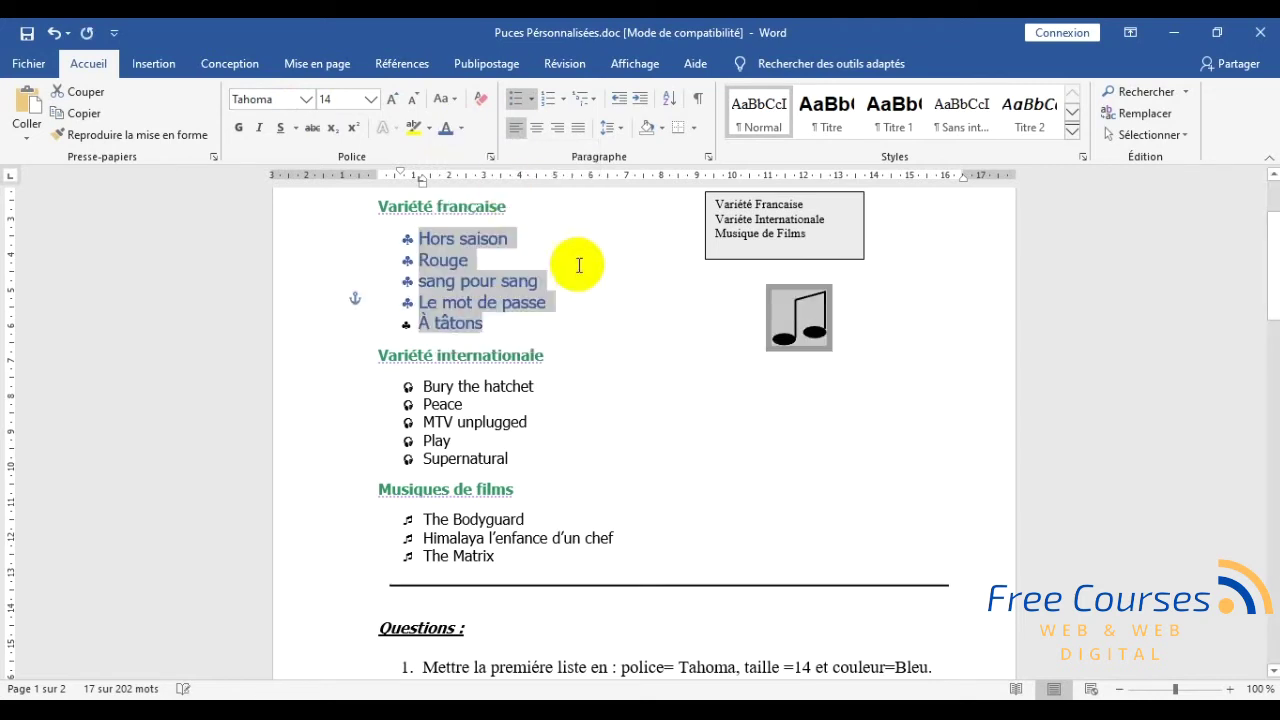
{"action": "scroll", "coordinate": [651, 386], "scroll_direction": "down", "scroll_amount": 2}
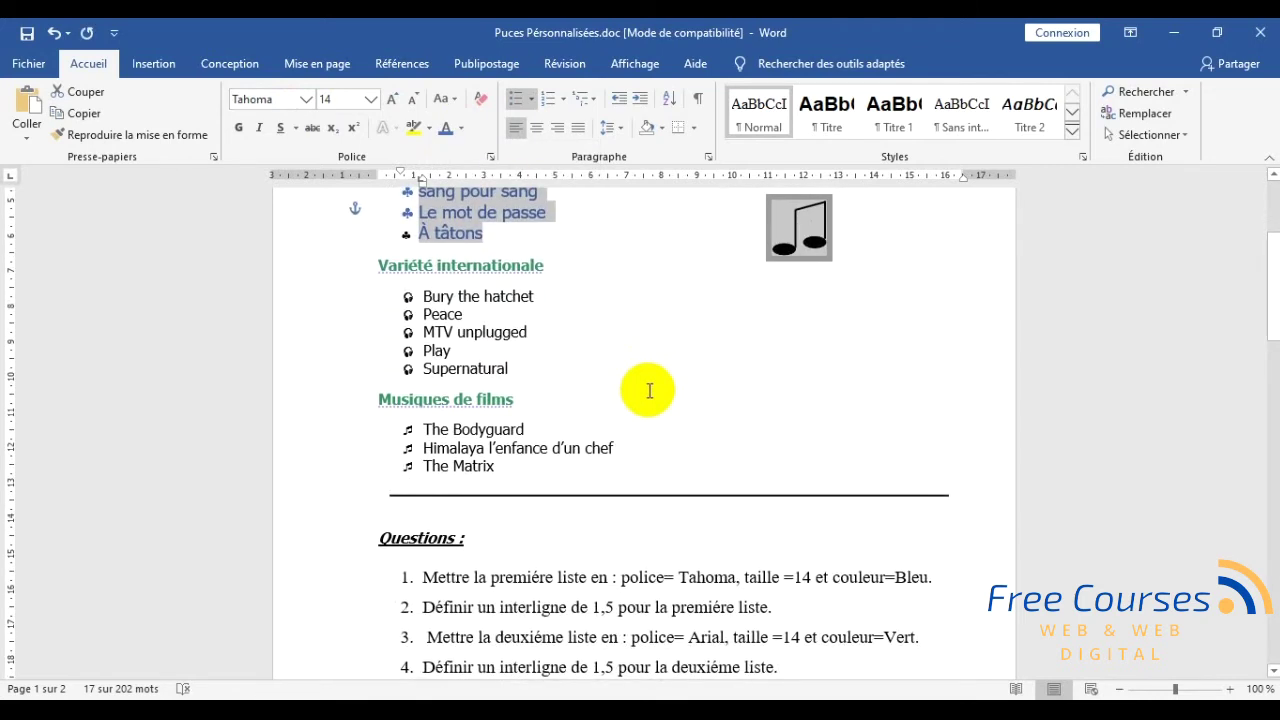
{"action": "scroll", "coordinate": [649, 390], "scroll_direction": "up", "scroll_amount": 2}
{"action": "scroll", "coordinate": [649, 395], "scroll_direction": "down", "scroll_amount": 1}
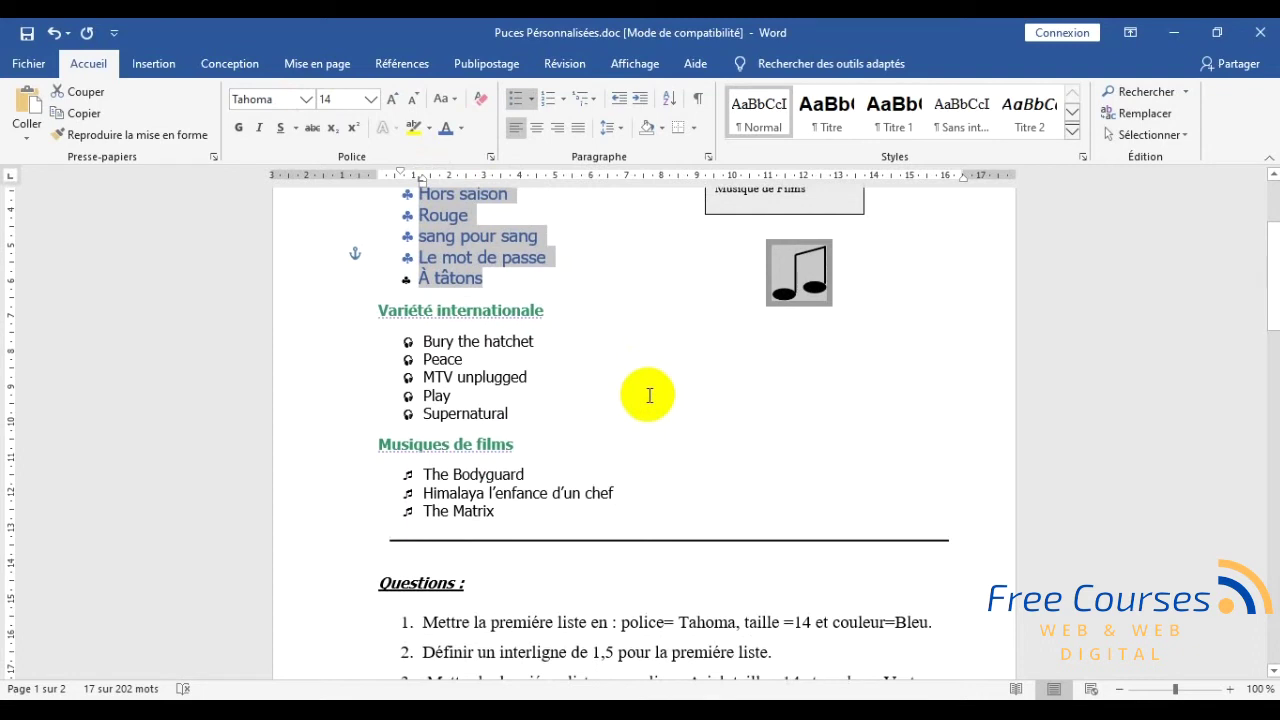
{"action": "scroll", "coordinate": [651, 394], "scroll_direction": "up", "scroll_amount": 1}
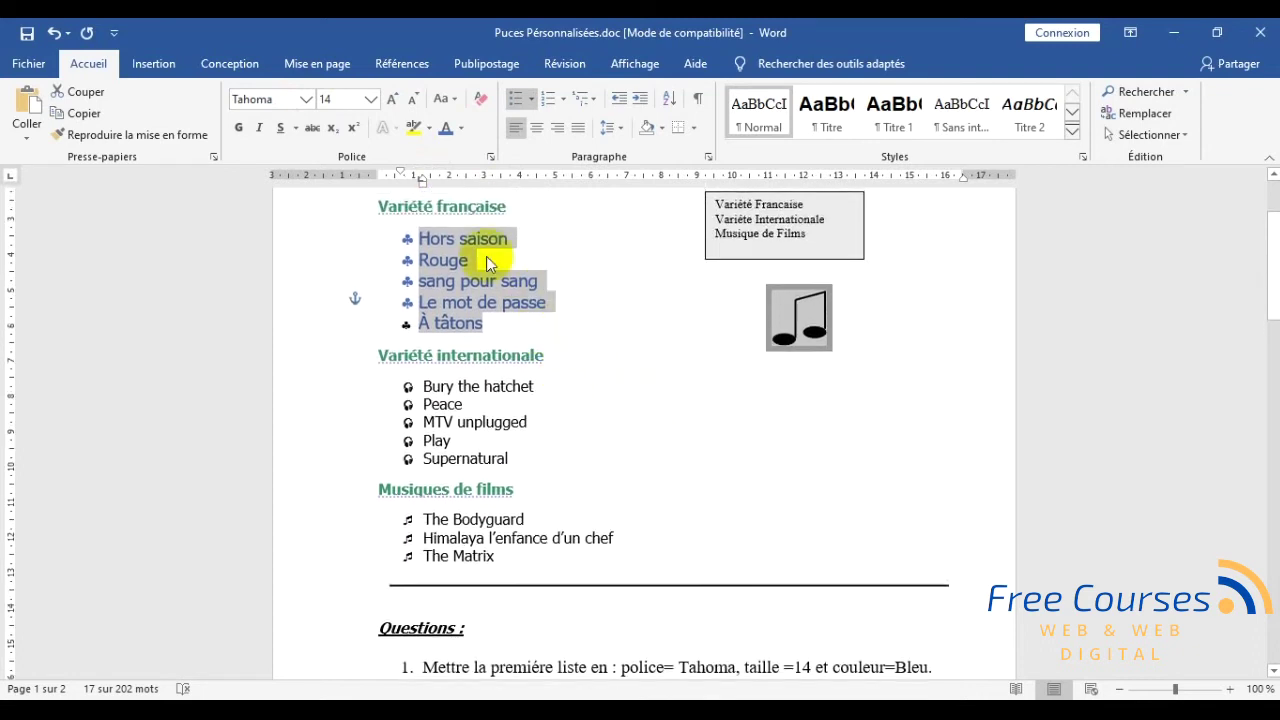
- Give the first list 1,5 line spacing
{"action": "left_click", "coordinate": [622, 130]}
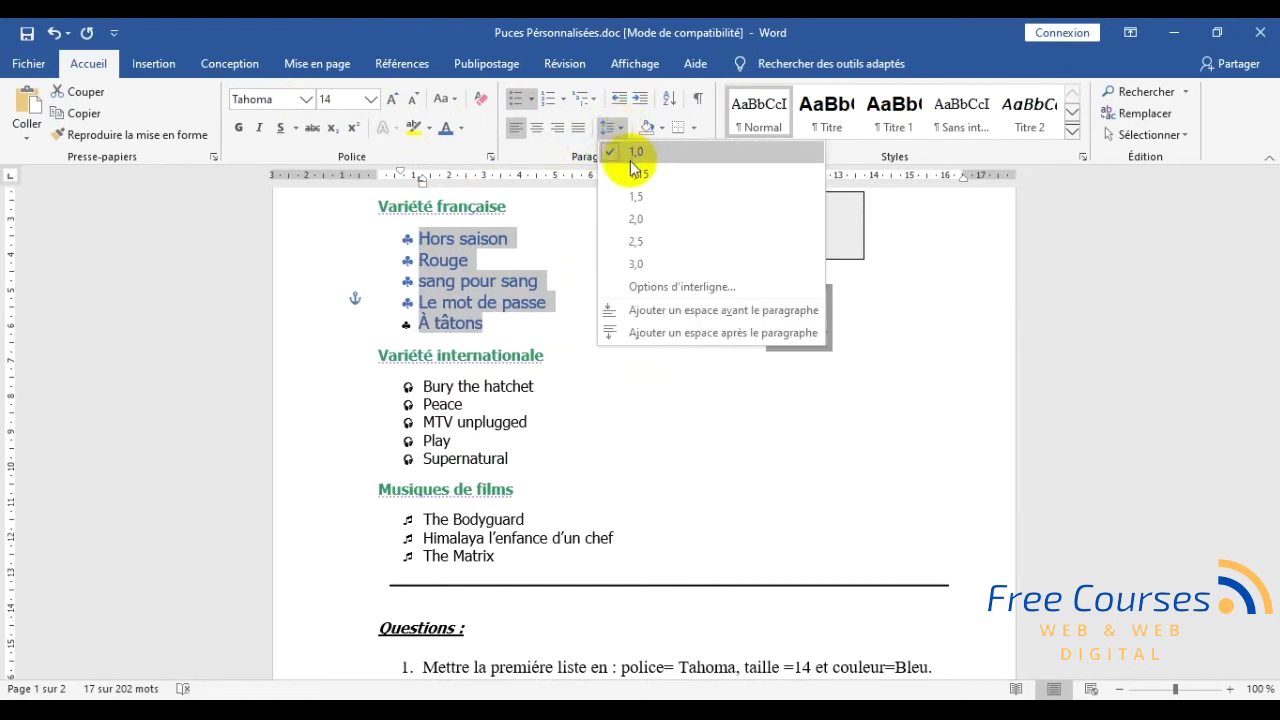
{"action": "left_click", "coordinate": [638, 196]}
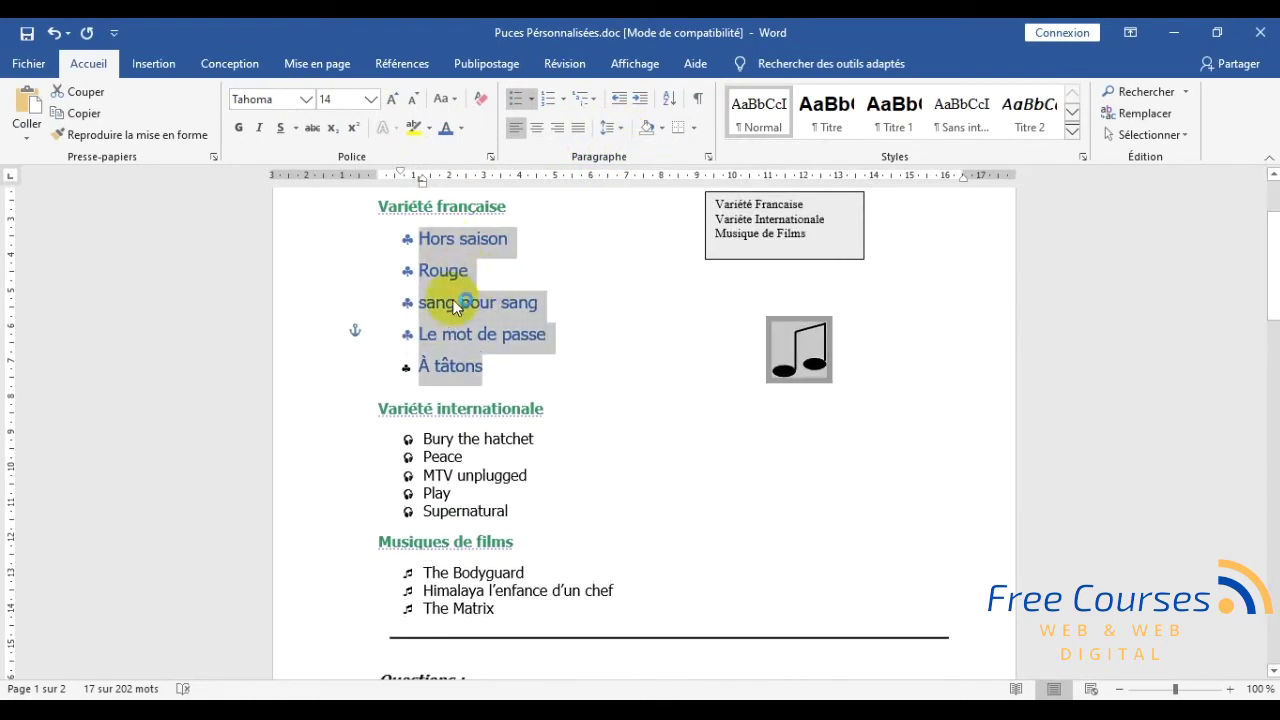
{"action": "scroll", "coordinate": [634, 471], "scroll_direction": "down", "scroll_amount": 2}
{"action": "scroll", "coordinate": [638, 475], "scroll_direction": "down", "scroll_amount": 1}
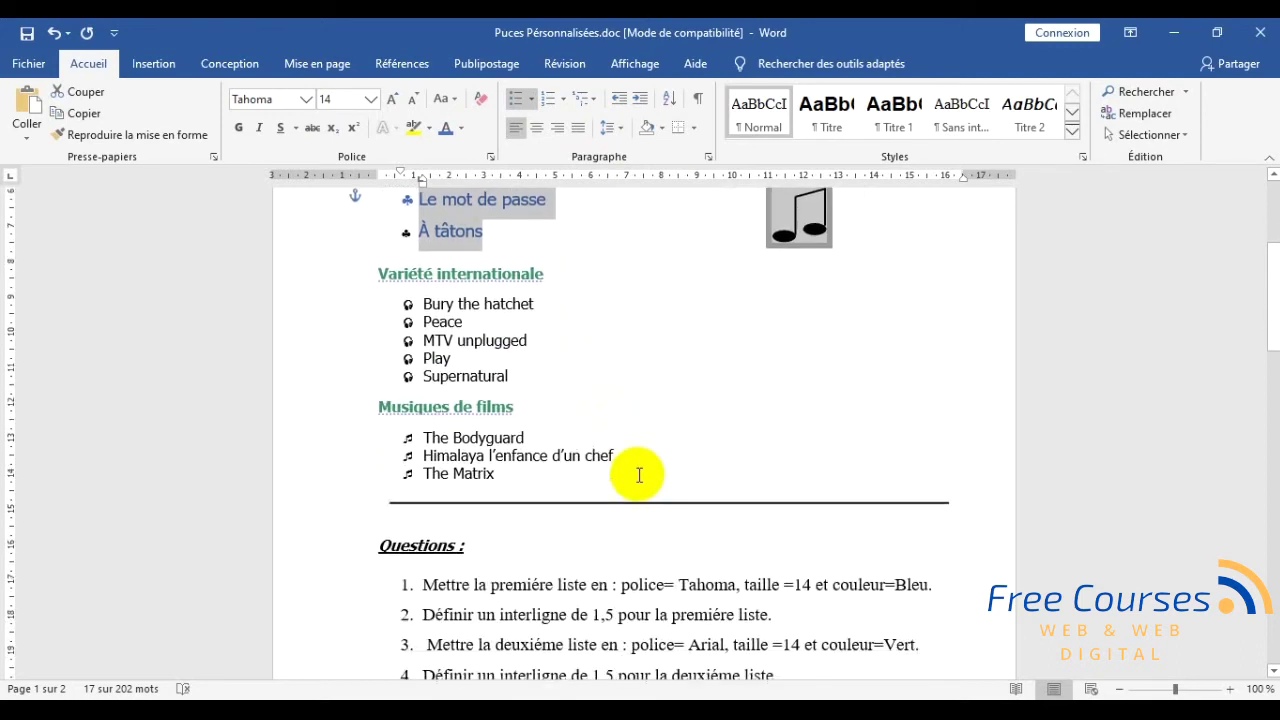
{"action": "scroll", "coordinate": [638, 475], "scroll_direction": "down", "scroll_amount": 3}
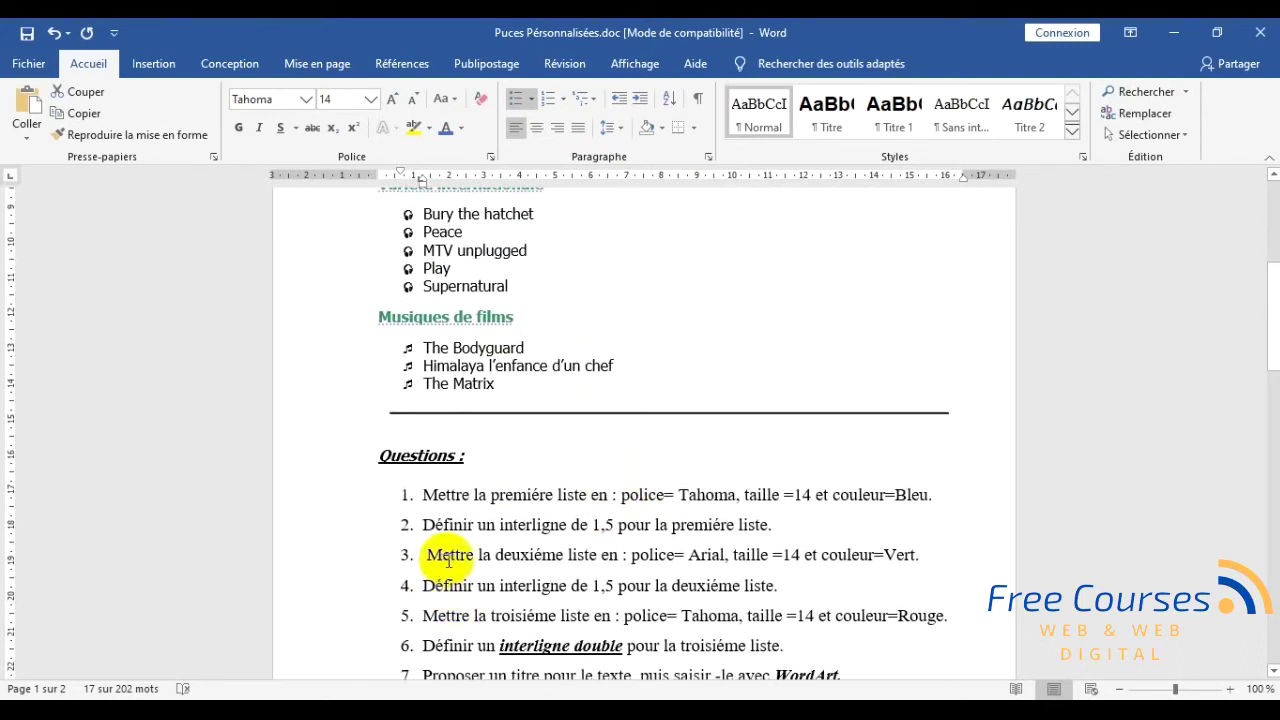
{"action": "scroll", "coordinate": [550, 561], "scroll_direction": "up", "scroll_amount": 1}
- Set the second list, Bury the hatchet to Supernatural, to Arial 14 pt
{"action": "left_click", "coordinate": [464, 283]}
{"action": "left_click_drag", "start_coordinate": [464, 283], "coordinate": [518, 331]}
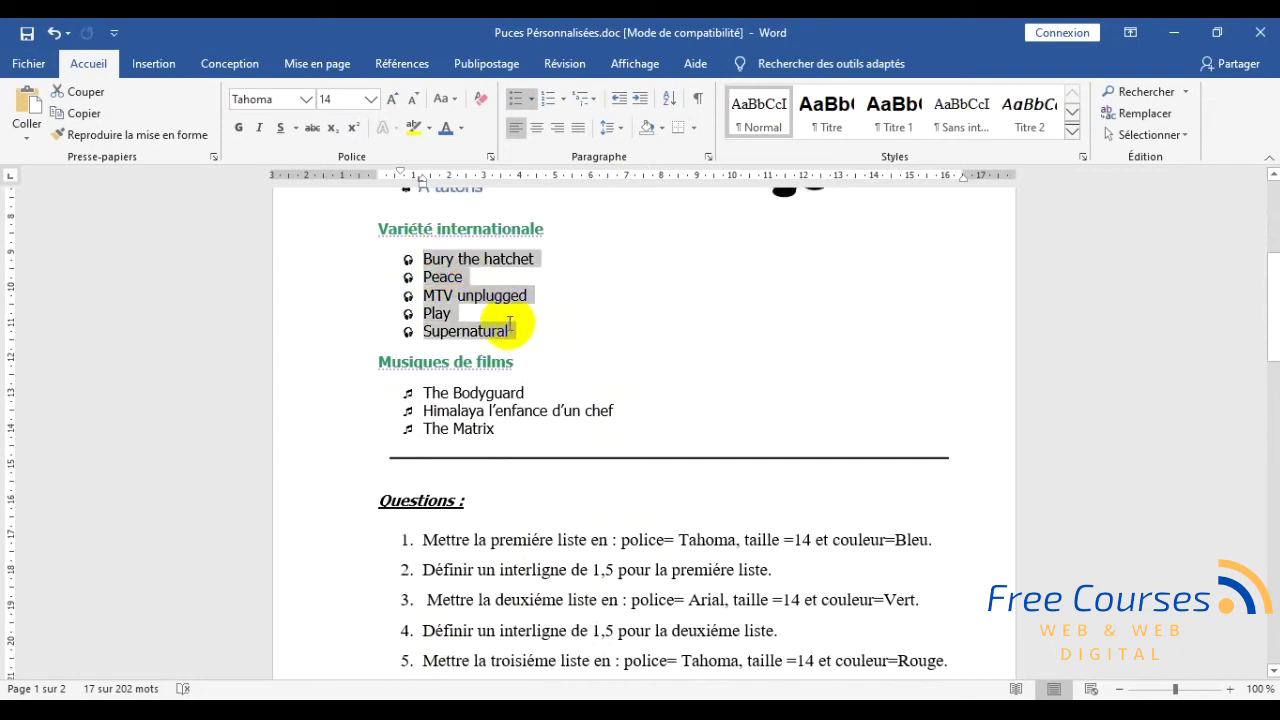
{"action": "left_click", "coordinate": [306, 98]}
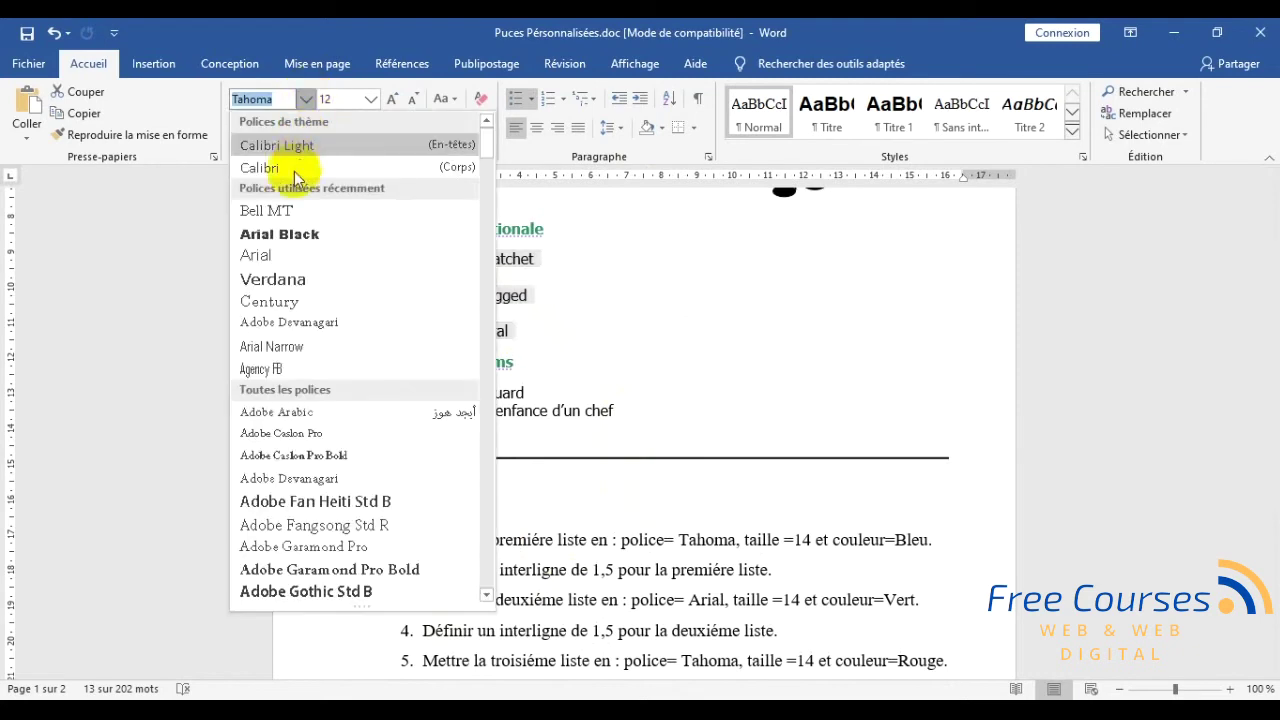
{"action": "left_click", "coordinate": [281, 262]}
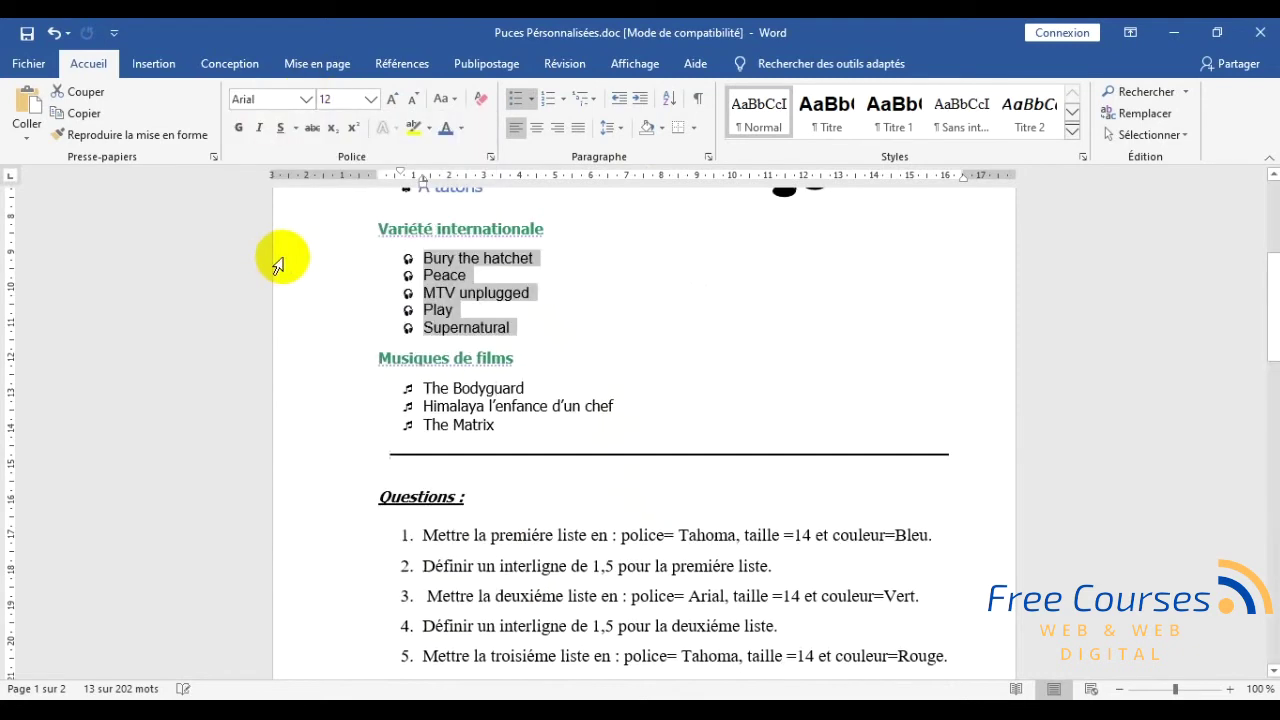
{"action": "left_click", "coordinate": [370, 102]}
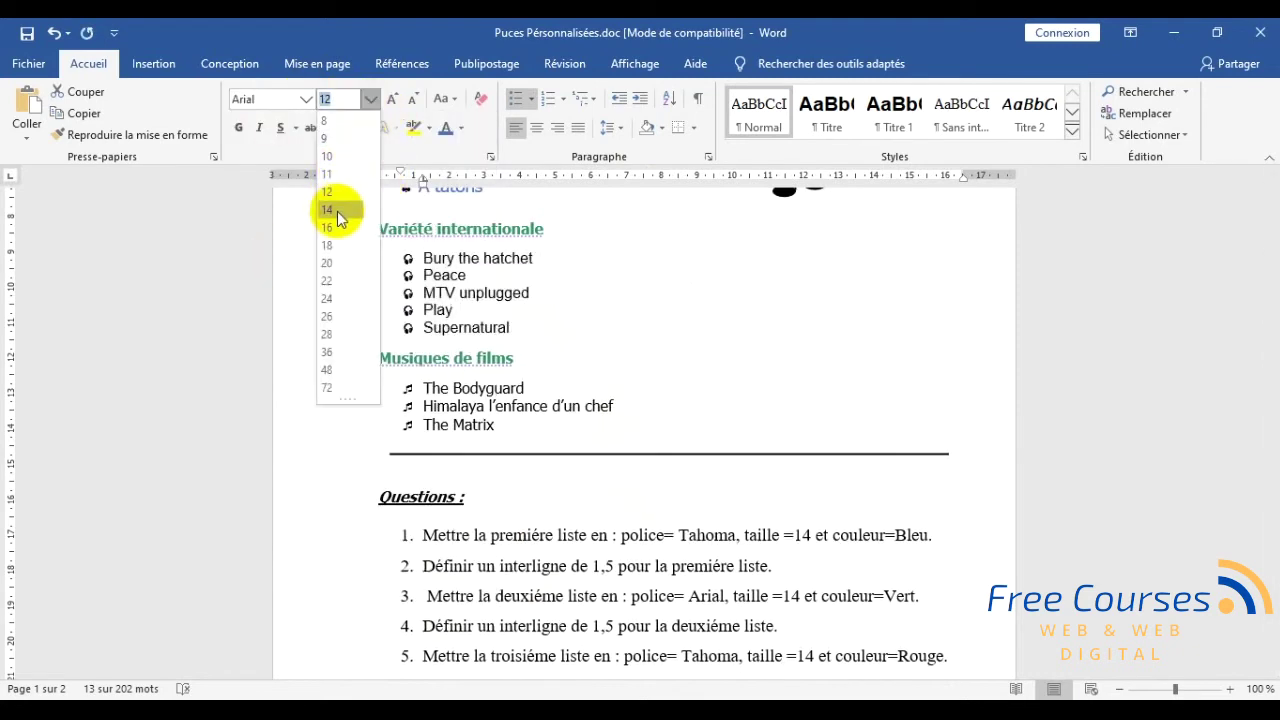
{"action": "left_click", "coordinate": [337, 210]}
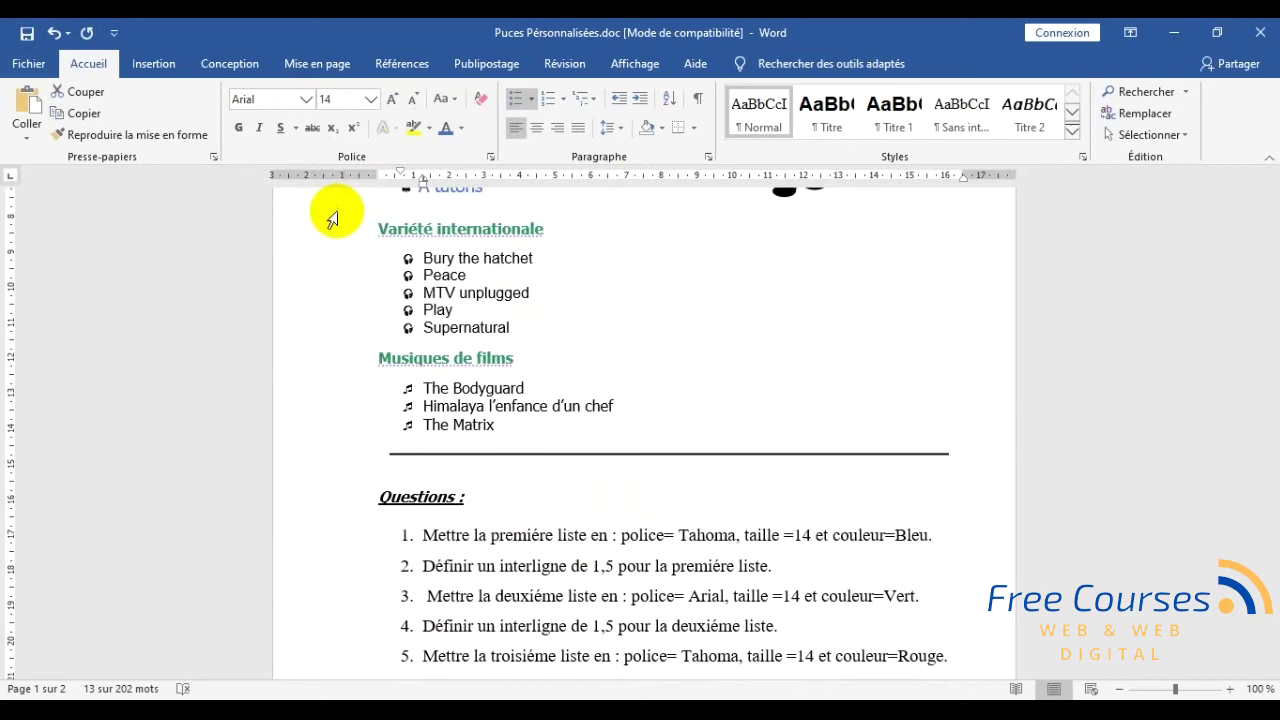
- Colour the second list green and give it 1,5 line spacing
{"action": "left_click", "coordinate": [462, 128]}
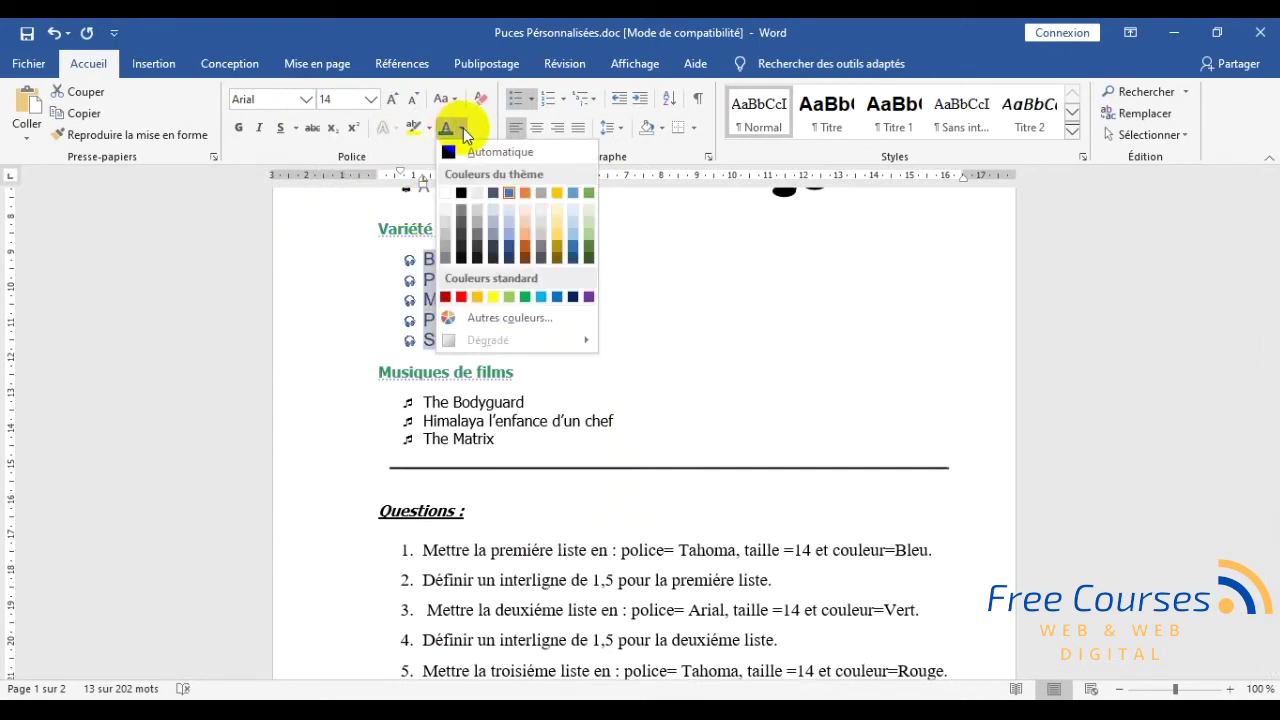
{"action": "left_click", "coordinate": [589, 192]}
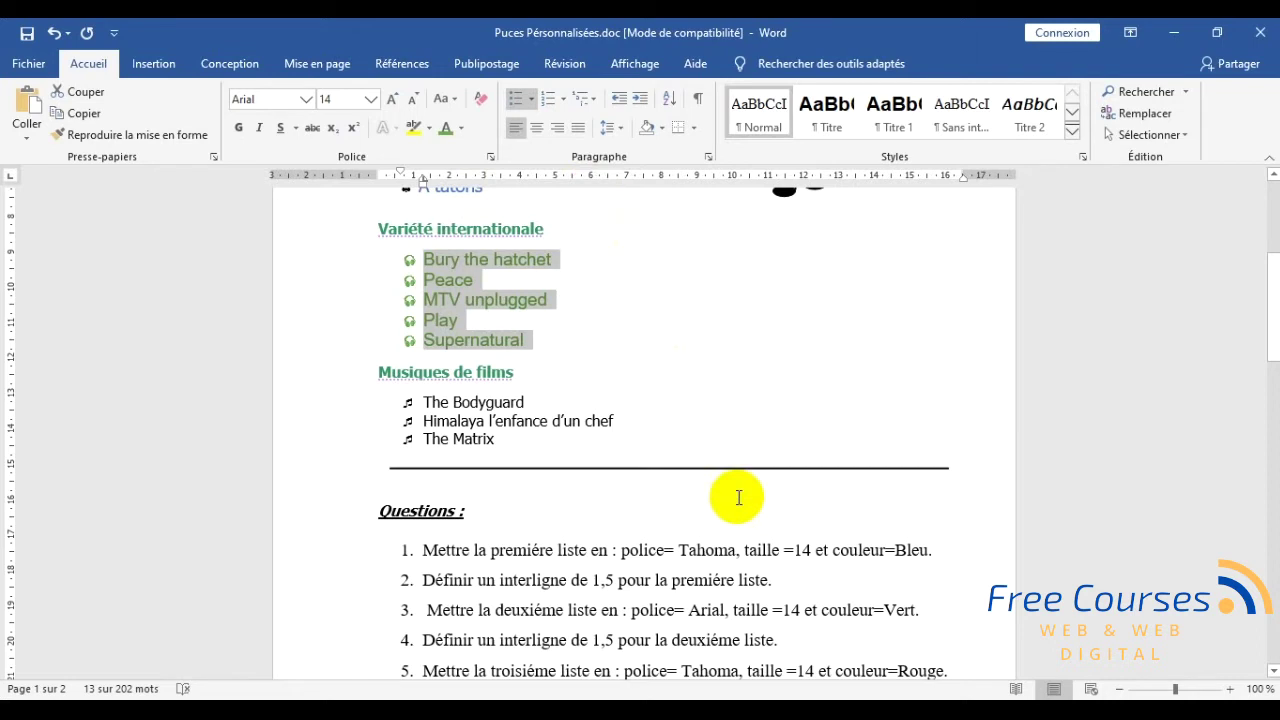
{"action": "left_click", "coordinate": [615, 132]}
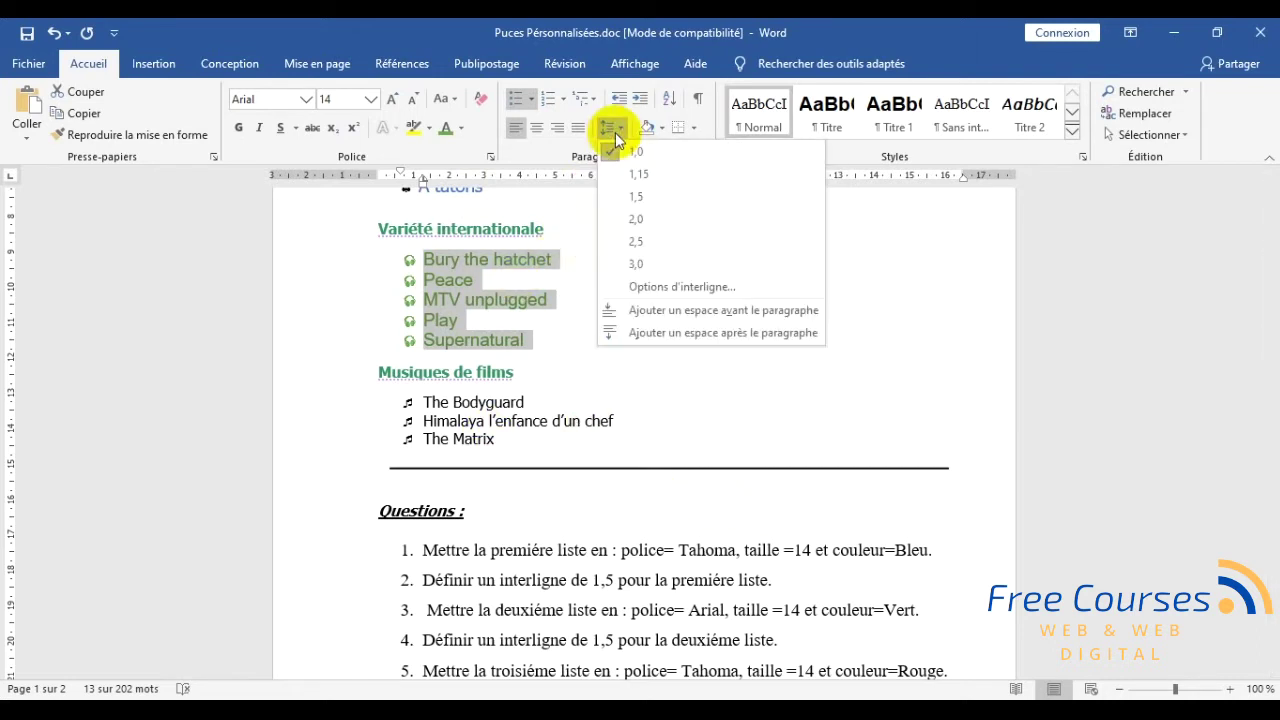
{"action": "left_click", "coordinate": [644, 196]}
{"action": "scroll", "coordinate": [640, 371], "scroll_direction": "down", "scroll_amount": 2}
{"action": "scroll", "coordinate": [641, 372], "scroll_direction": "down", "scroll_amount": 1}
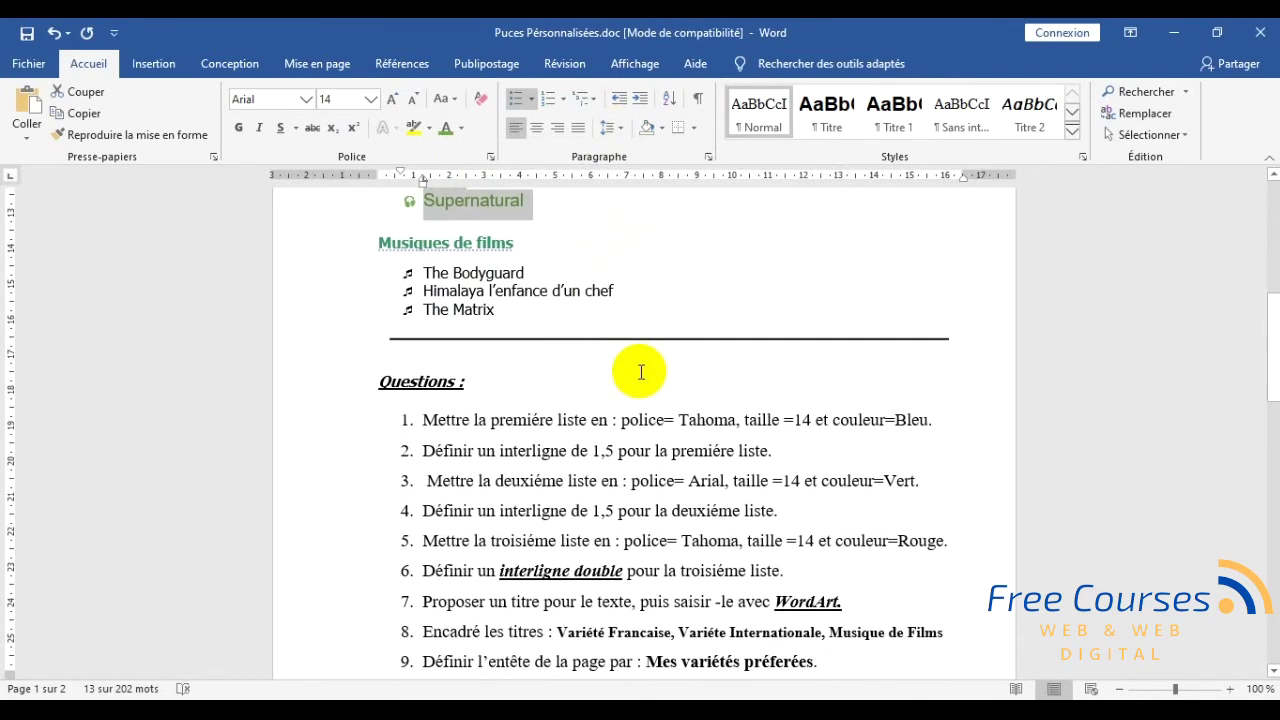
{"action": "left_click_drag", "start_coordinate": [480, 300], "coordinate": [512, 312]}
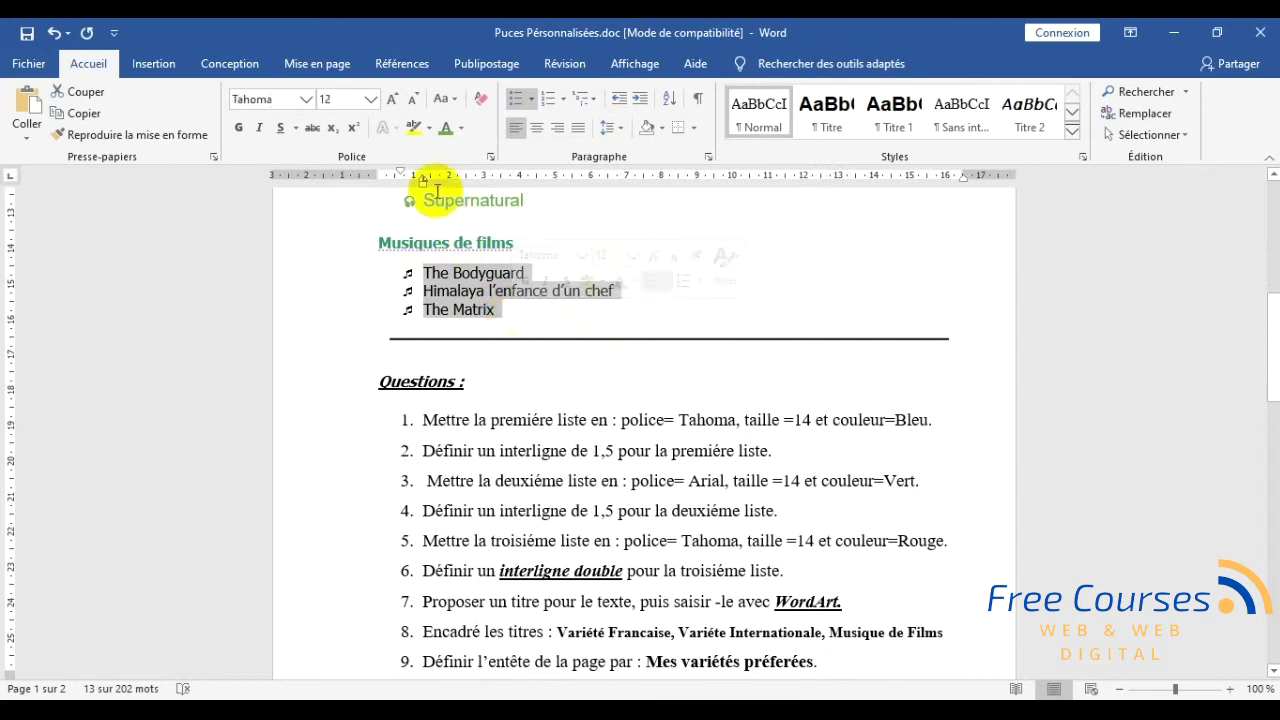
- Set the film list, The Bodyguard to The Matrix, to Tahoma 14 pt in red
{"action": "left_click", "coordinate": [306, 102]}
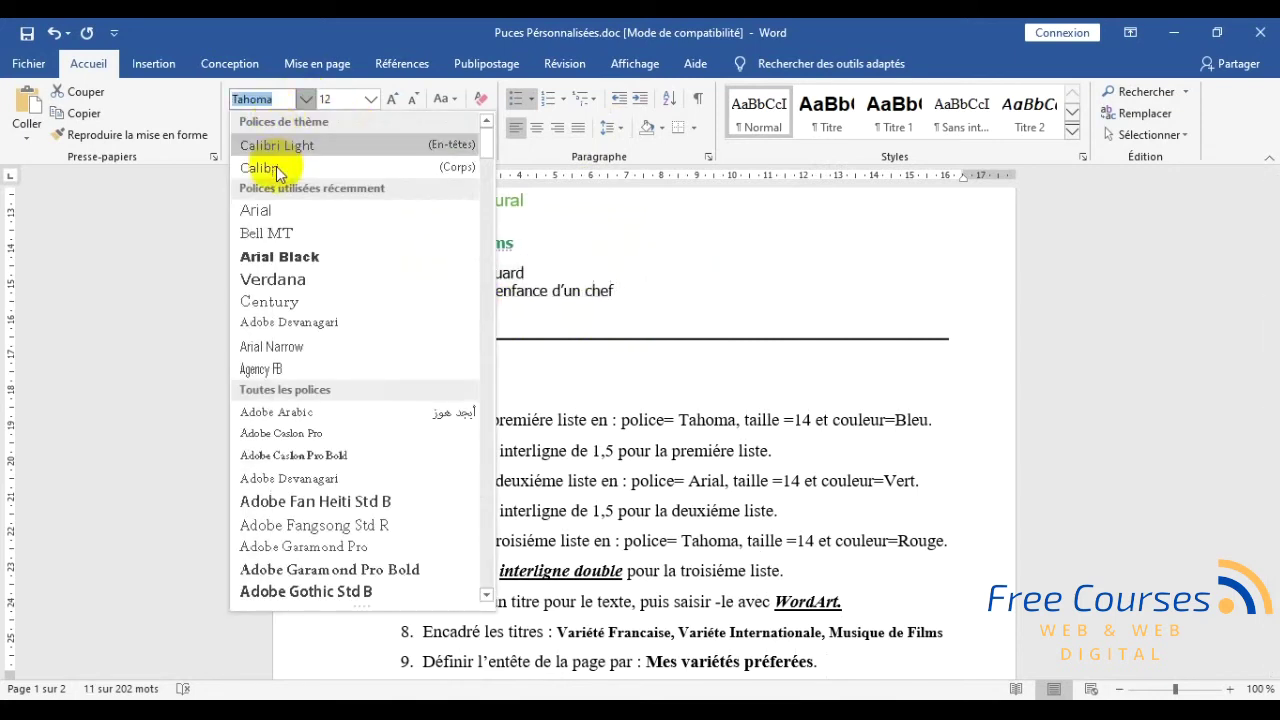
{"action": "left_click", "coordinate": [392, 100]}
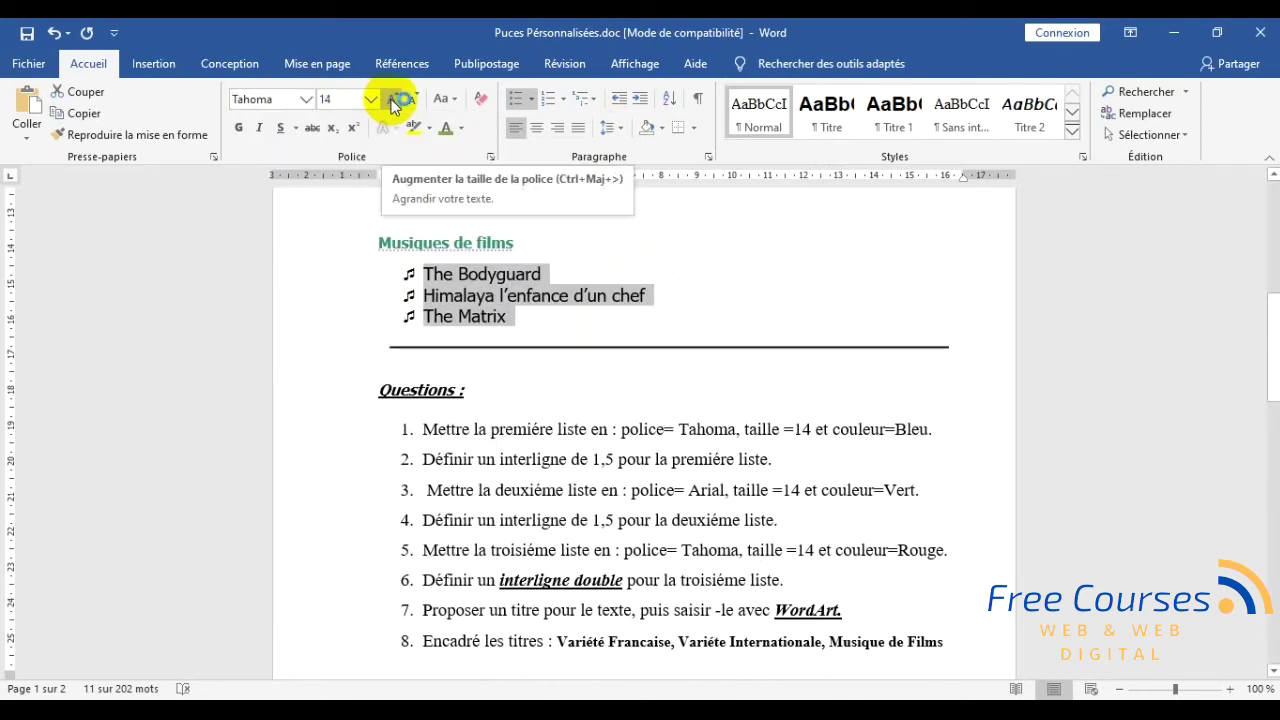
{"action": "left_click", "coordinate": [461, 128]}
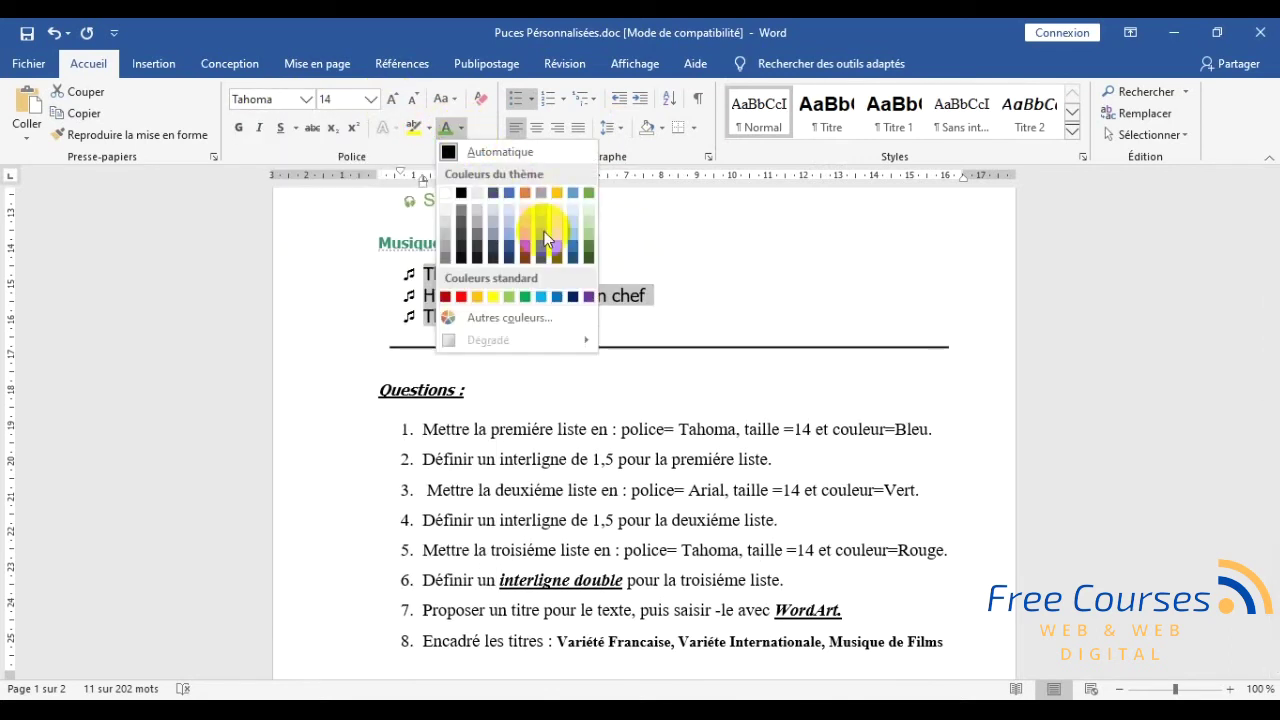
{"action": "left_click", "coordinate": [457, 294]}
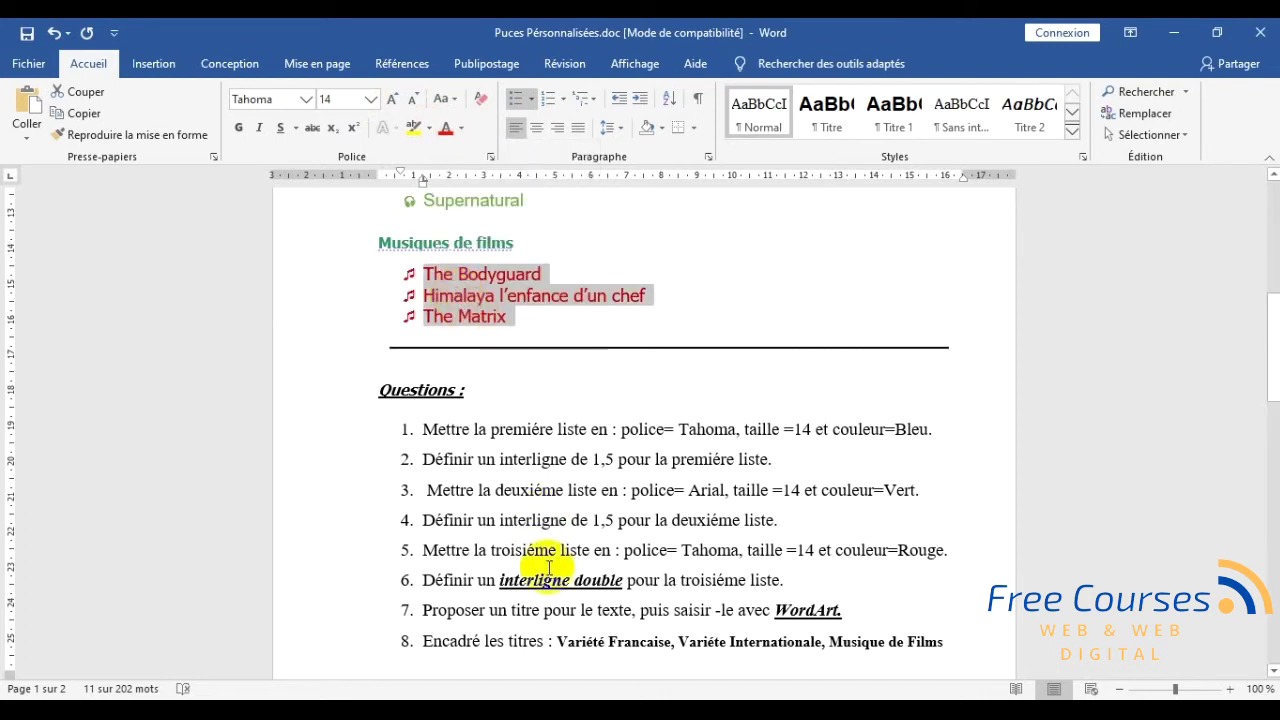
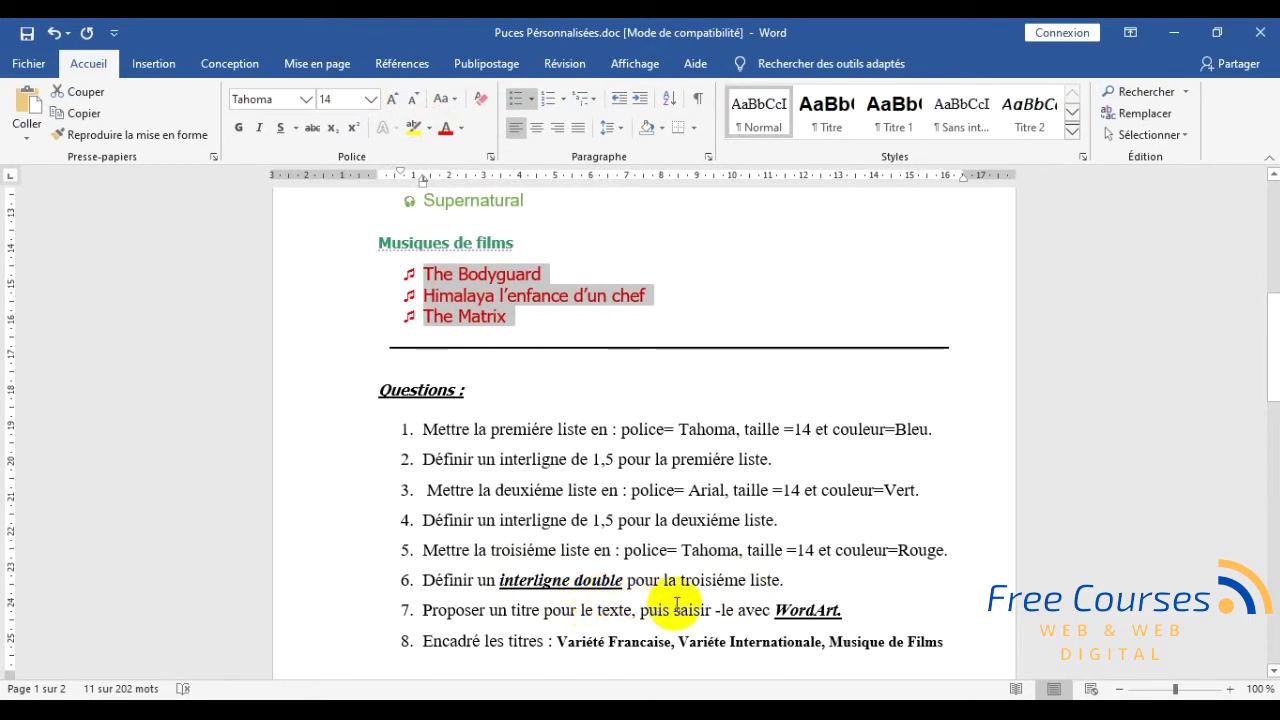
- Apply 2,0 line spacing to the Musiques de films song list
{"action": "left_click", "coordinate": [612, 127]}
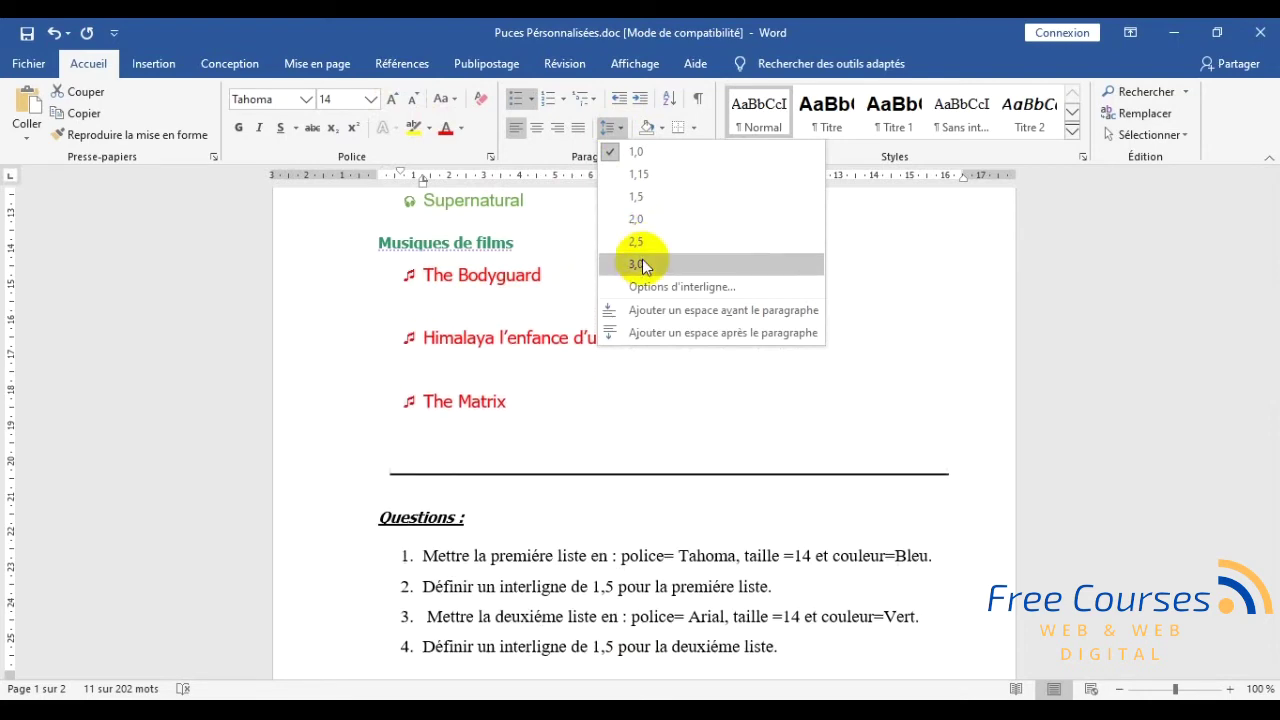
{"action": "left_click", "coordinate": [645, 220]}
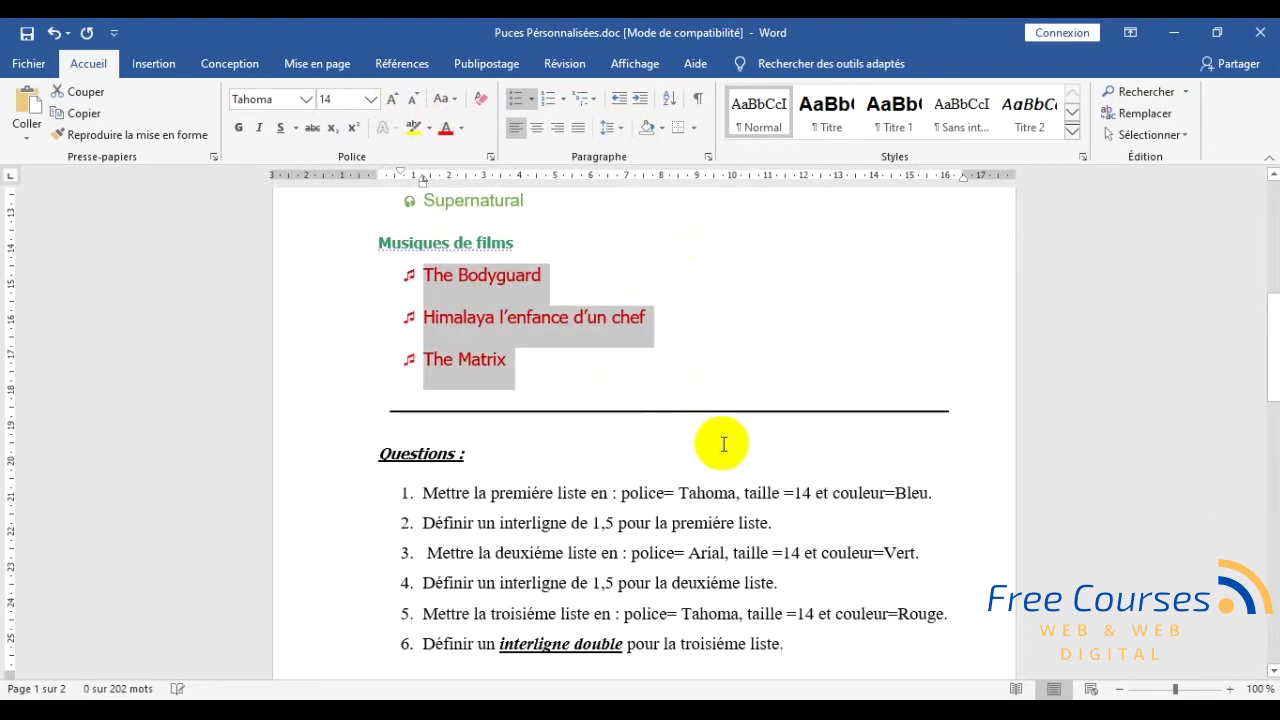
{"action": "scroll", "coordinate": [600, 495], "scroll_direction": "down", "scroll_amount": 3}
{"action": "scroll", "coordinate": [643, 514], "scroll_direction": "down", "scroll_amount": 5}
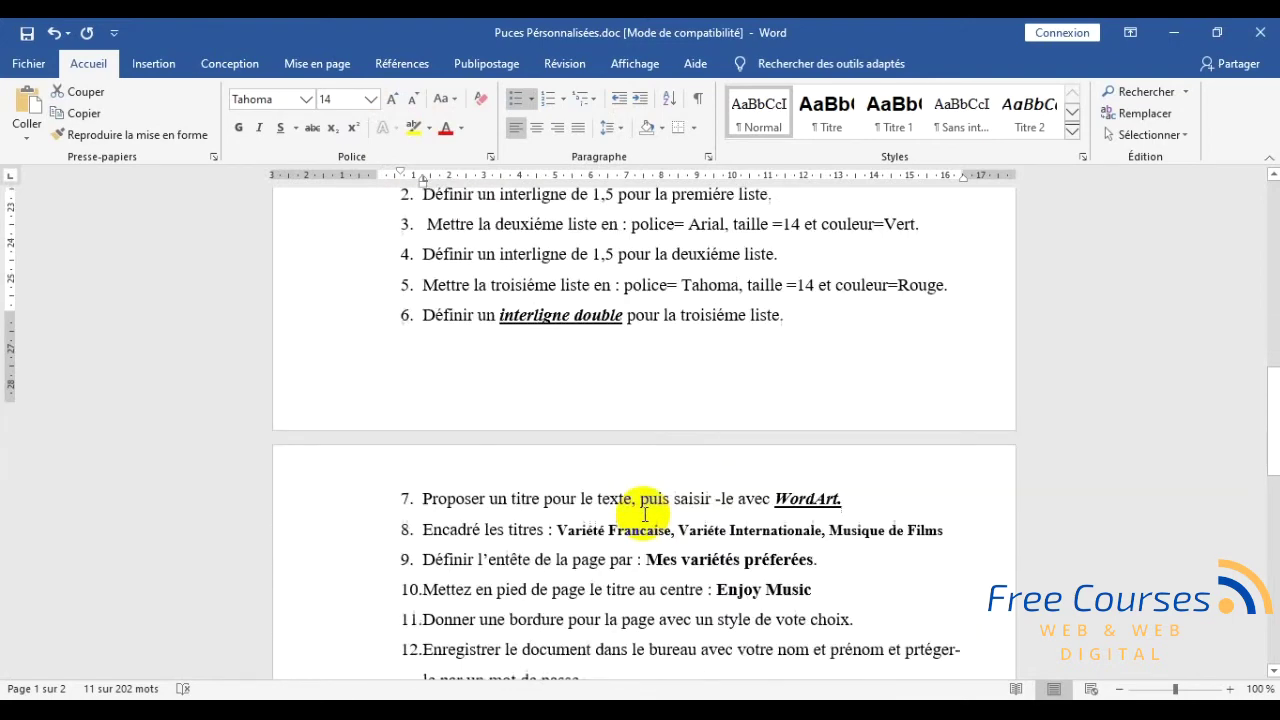
{"action": "scroll", "coordinate": [645, 515], "scroll_direction": "up", "scroll_amount": 3}
{"action": "scroll", "coordinate": [645, 515], "scroll_direction": "down", "scroll_amount": 2}
{"action": "scroll", "coordinate": [650, 510], "scroll_direction": "up", "scroll_amount": 4}
{"action": "scroll", "coordinate": [651, 508], "scroll_direction": "up", "scroll_amount": 4}
{"action": "scroll", "coordinate": [651, 508], "scroll_direction": "up", "scroll_amount": 2}
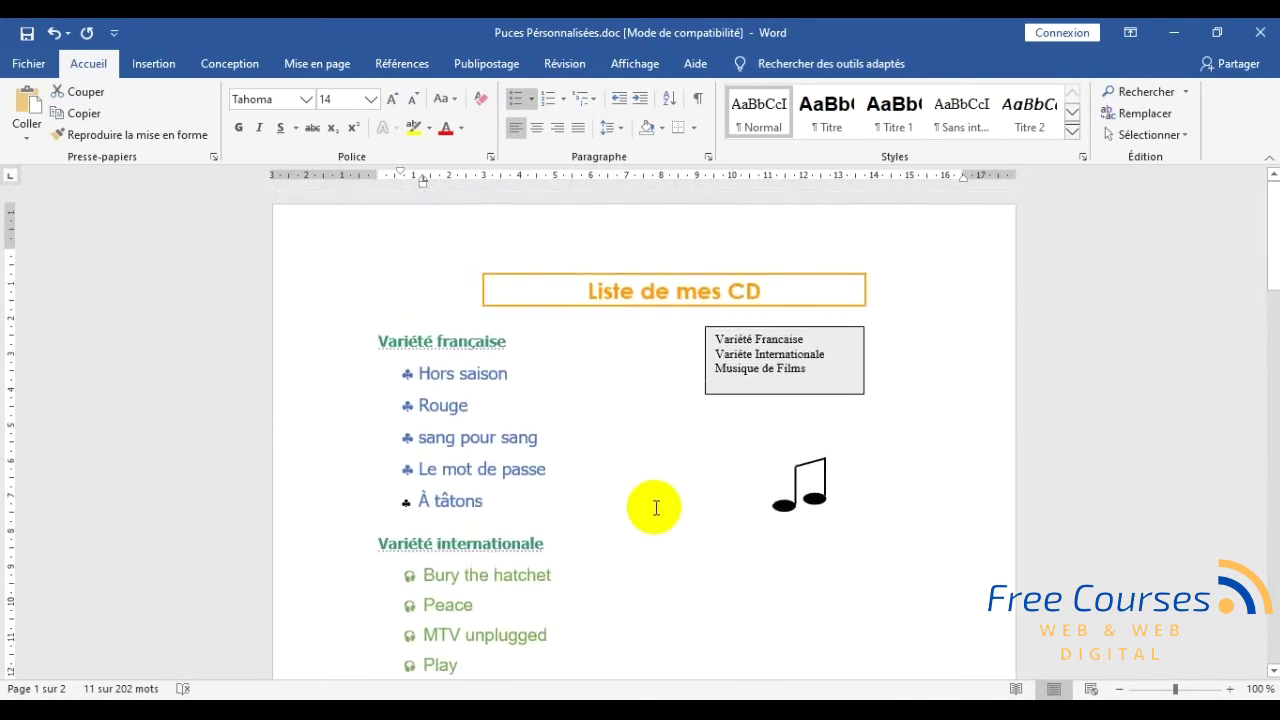
{"action": "scroll", "coordinate": [690, 430], "scroll_direction": "down", "scroll_amount": 4}
{"action": "scroll", "coordinate": [689, 428], "scroll_direction": "down", "scroll_amount": 6}
{"action": "scroll", "coordinate": [689, 428], "scroll_direction": "up", "scroll_amount": 9}
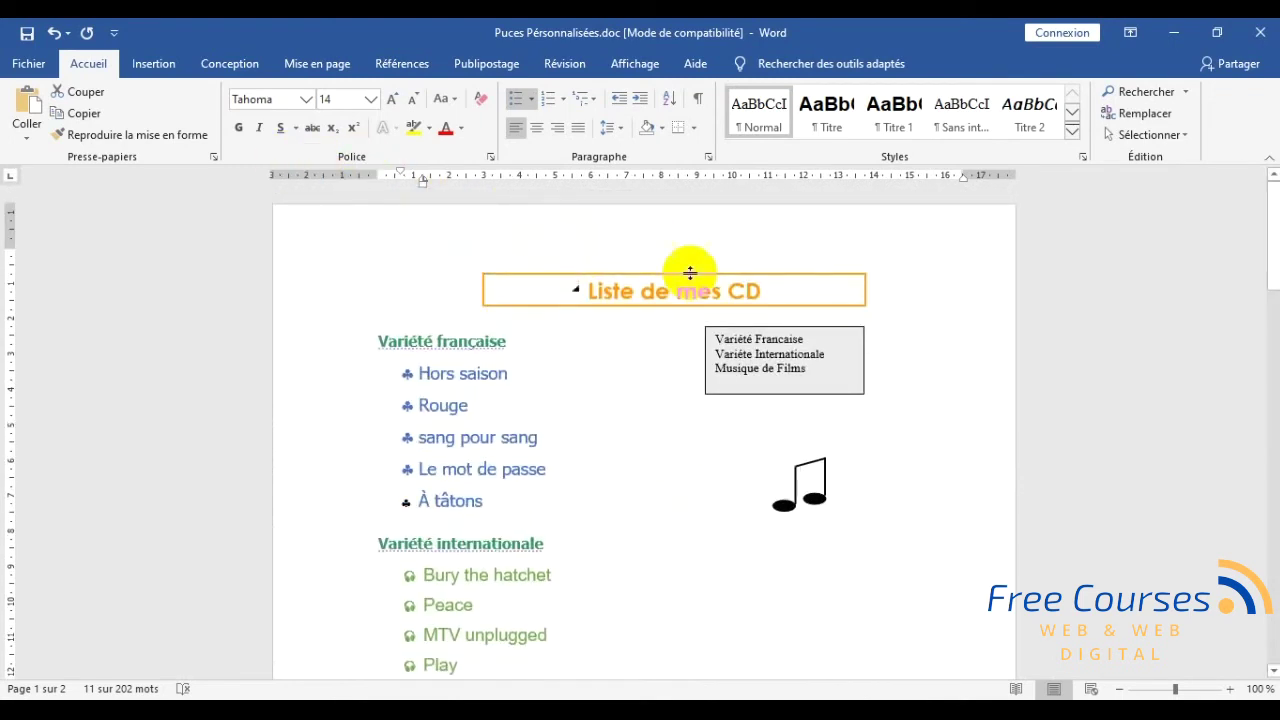
- Browse the WordArt styles on the Insertion tab without inserting any
{"action": "left_click", "coordinate": [152, 66]}
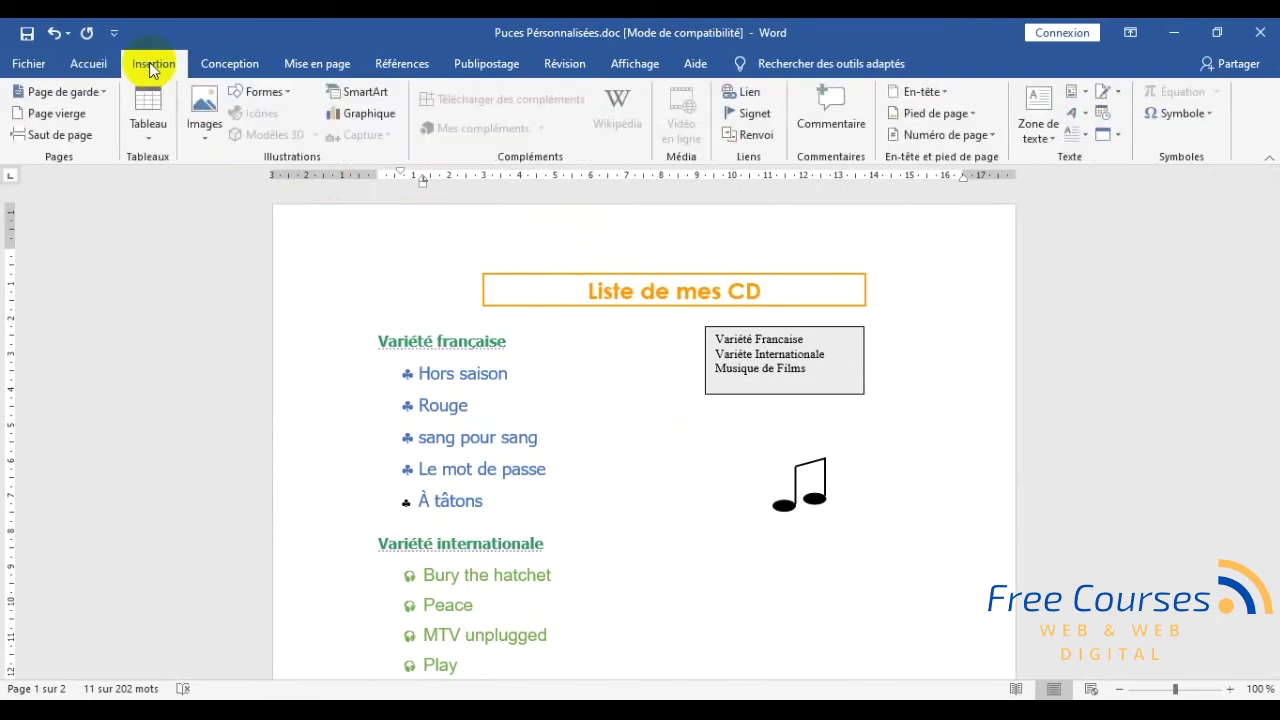
{"action": "left_click", "coordinate": [1090, 119]}
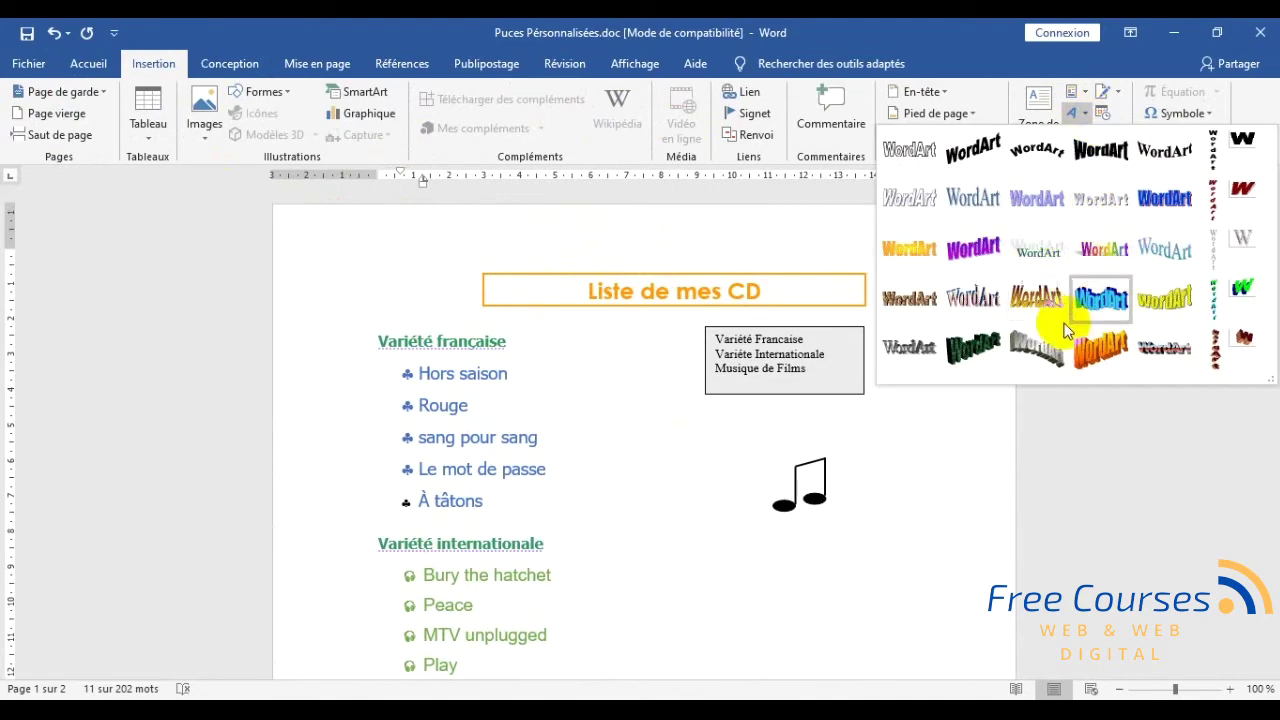
{"action": "left_click", "coordinate": [737, 406]}
- Select the Variété française heading
{"action": "scroll", "coordinate": [720, 508], "scroll_direction": "down", "scroll_amount": 8}
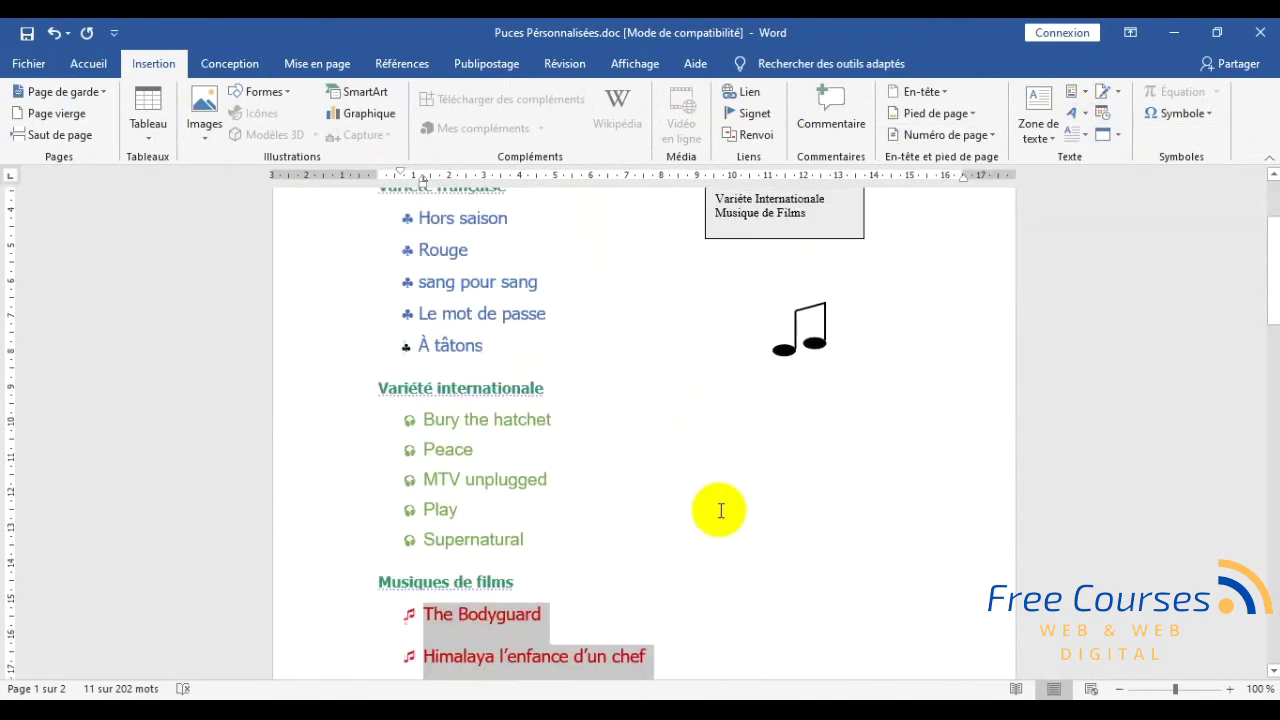
{"action": "scroll", "coordinate": [720, 510], "scroll_direction": "down", "scroll_amount": 3}
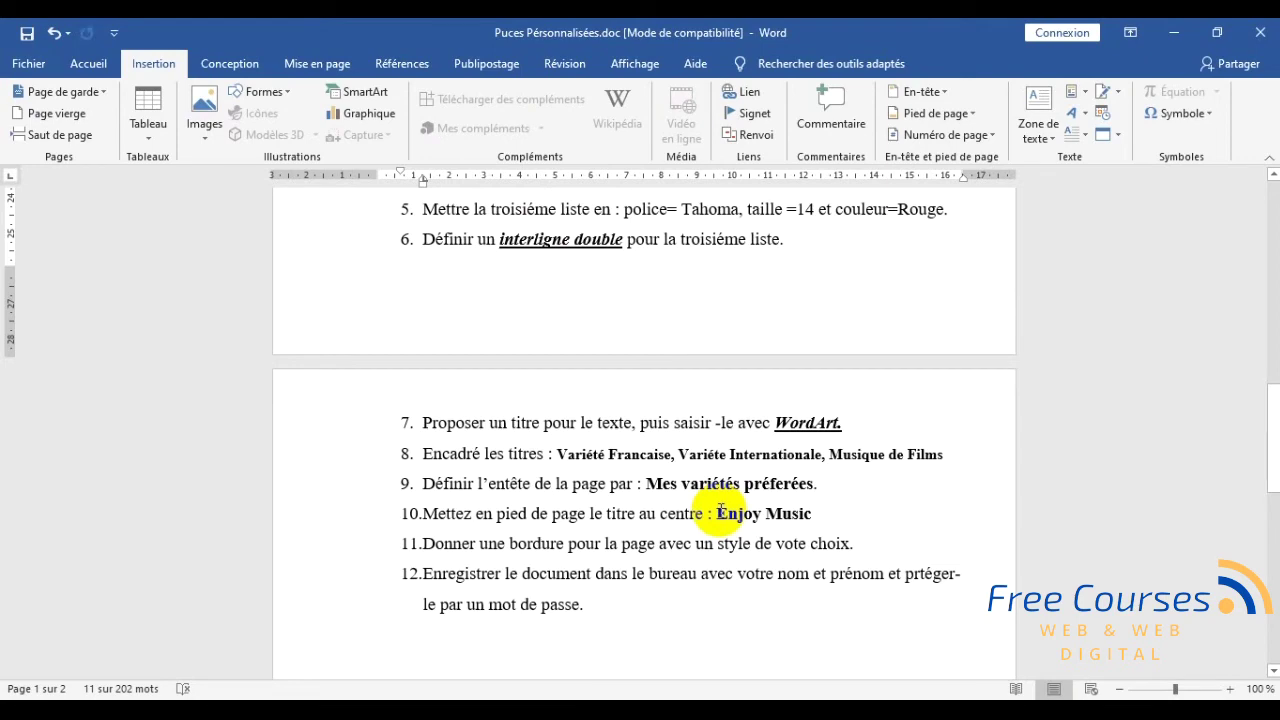
{"action": "scroll", "coordinate": [737, 481], "scroll_direction": "up", "scroll_amount": 3}
{"action": "scroll", "coordinate": [734, 480], "scroll_direction": "up", "scroll_amount": 5}
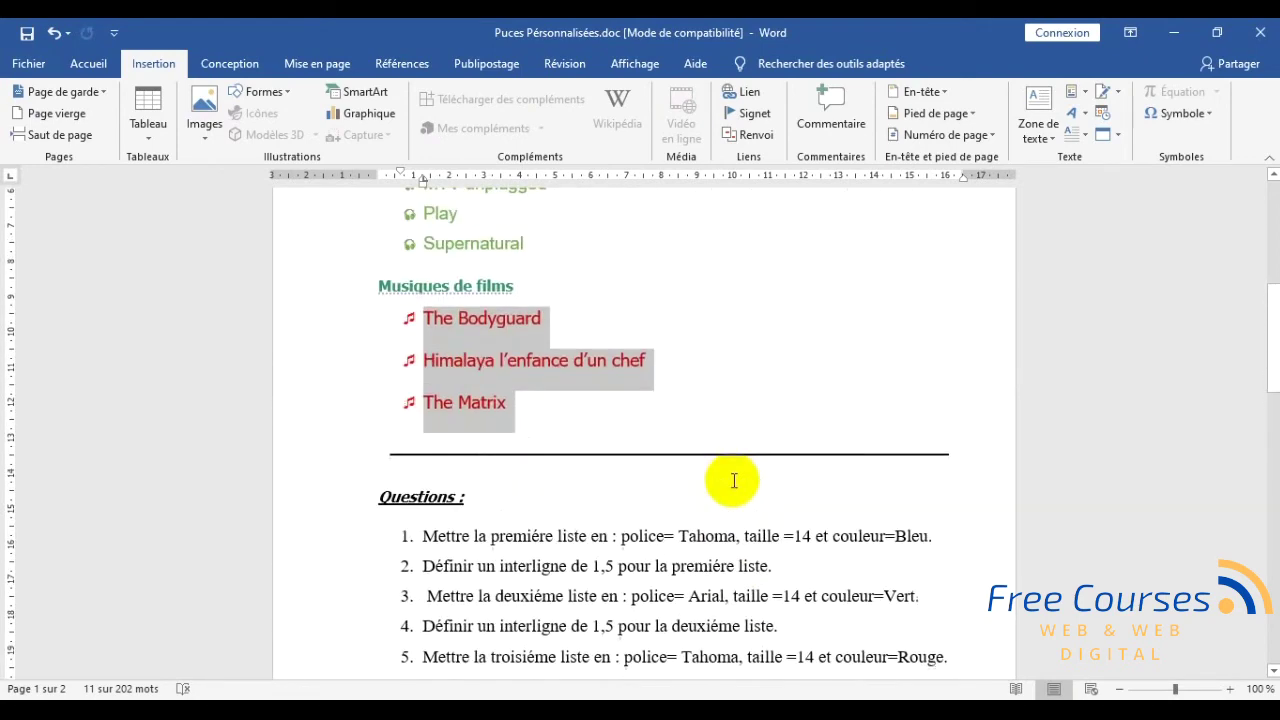
{"action": "scroll", "coordinate": [734, 480], "scroll_direction": "up", "scroll_amount": 6}
{"action": "scroll", "coordinate": [734, 480], "scroll_direction": "up", "scroll_amount": 2}
{"action": "left_click_drag", "start_coordinate": [516, 343], "coordinate": [371, 343]}
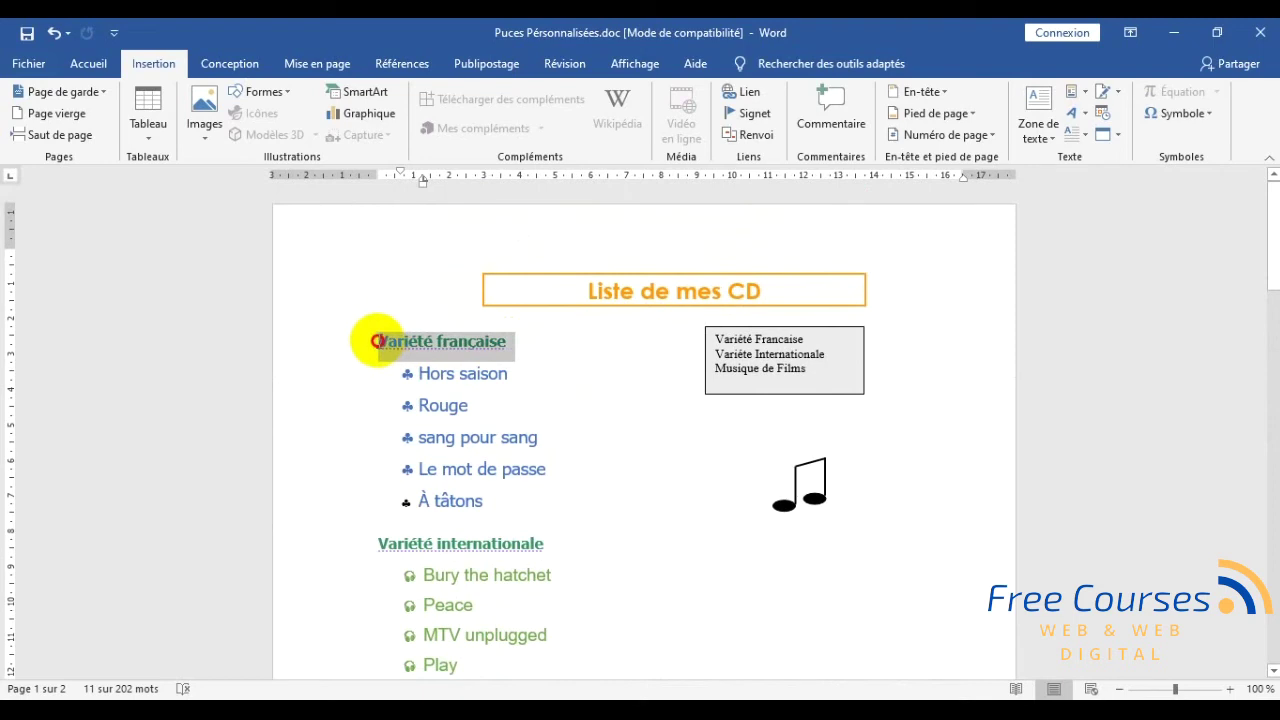
{"action": "left_click", "coordinate": [85, 64]}
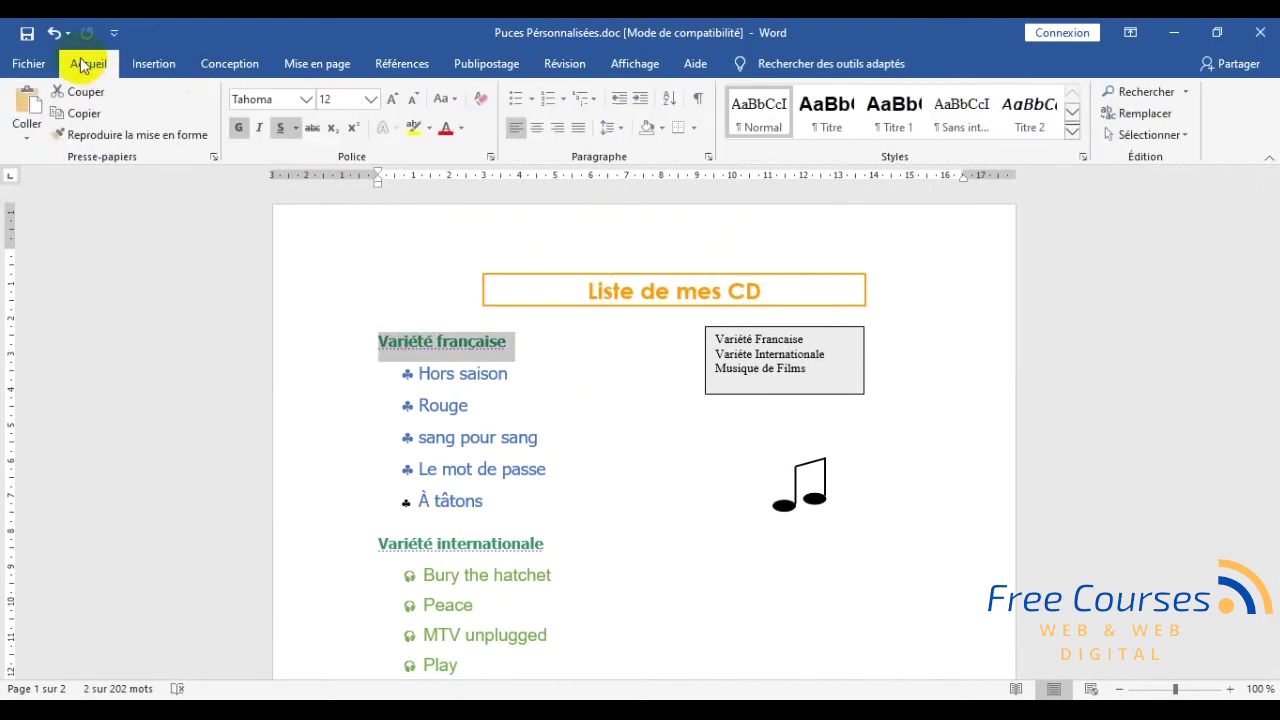
{"action": "left_click", "coordinate": [696, 128]}
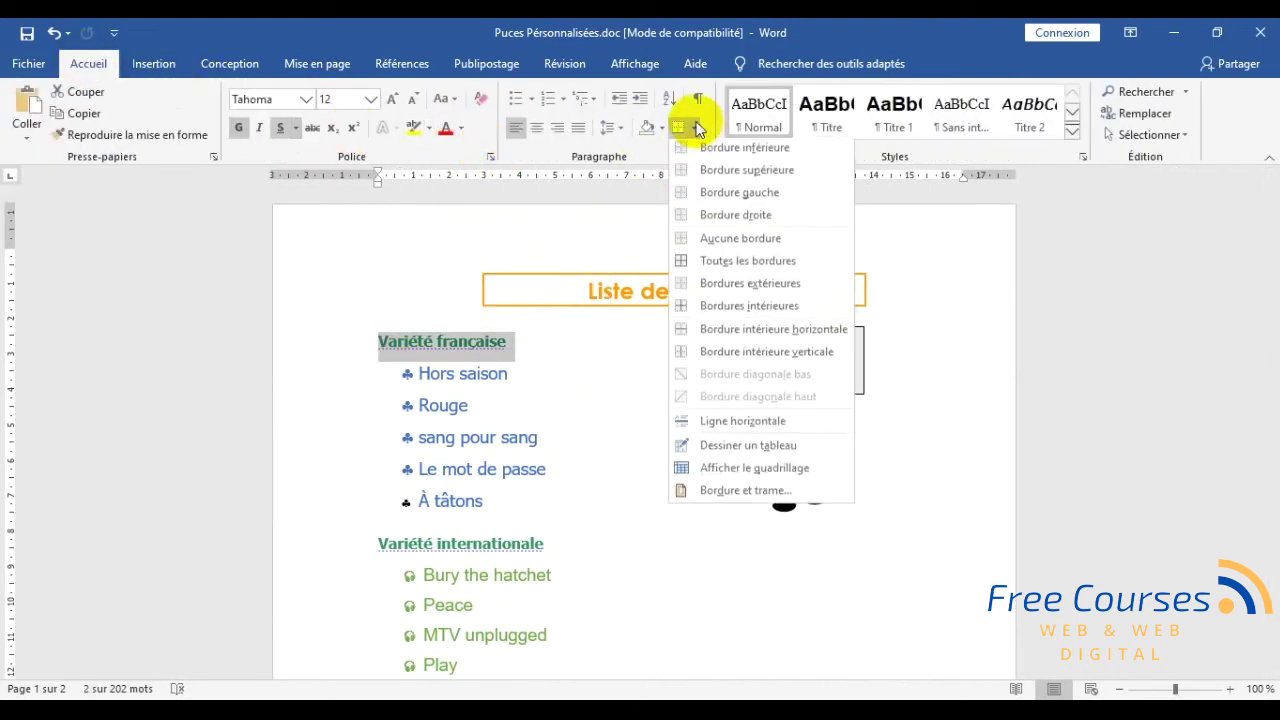
{"action": "left_click", "coordinate": [766, 496]}
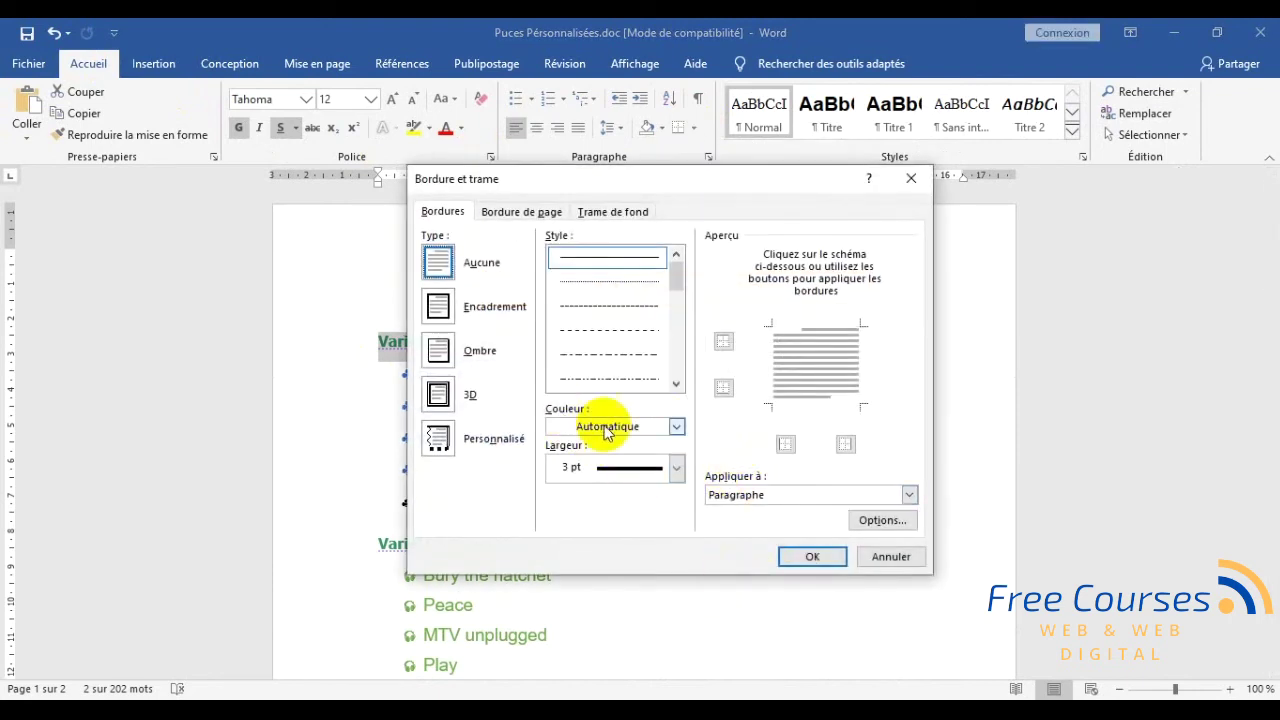
{"action": "left_click", "coordinate": [677, 426]}
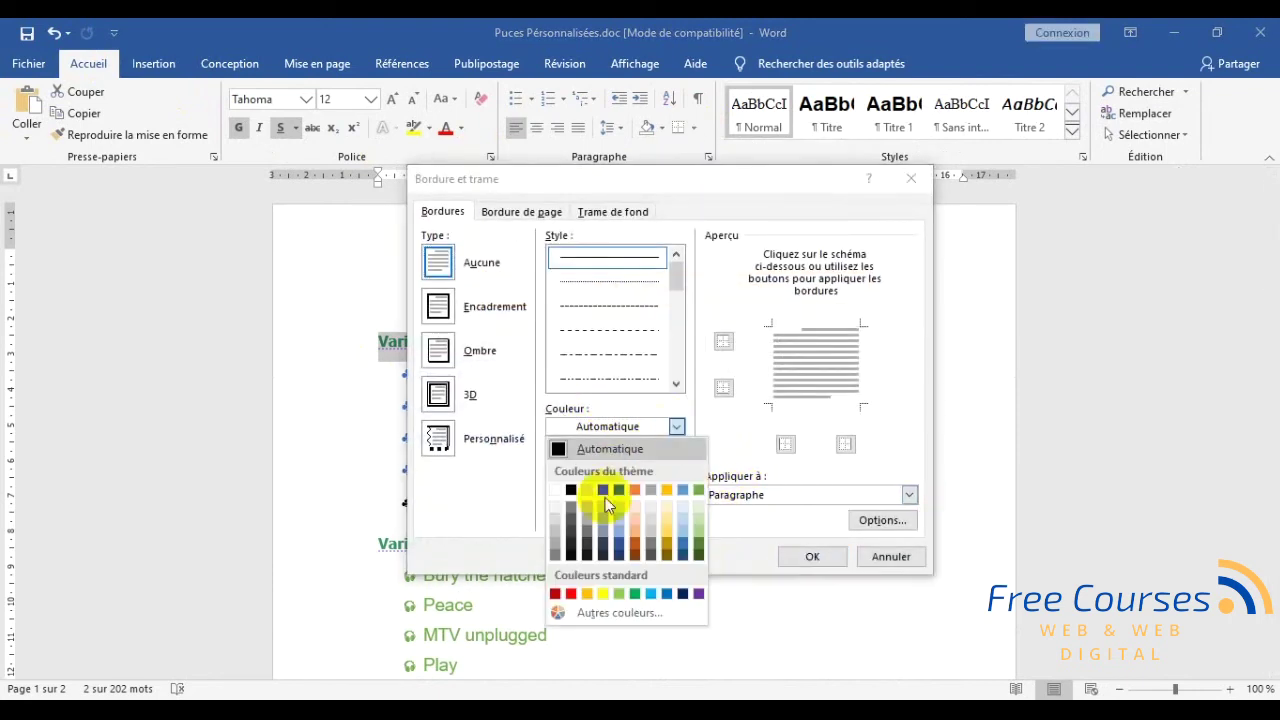
{"action": "left_click", "coordinate": [571, 593]}
{"action": "left_click", "coordinate": [440, 307]}
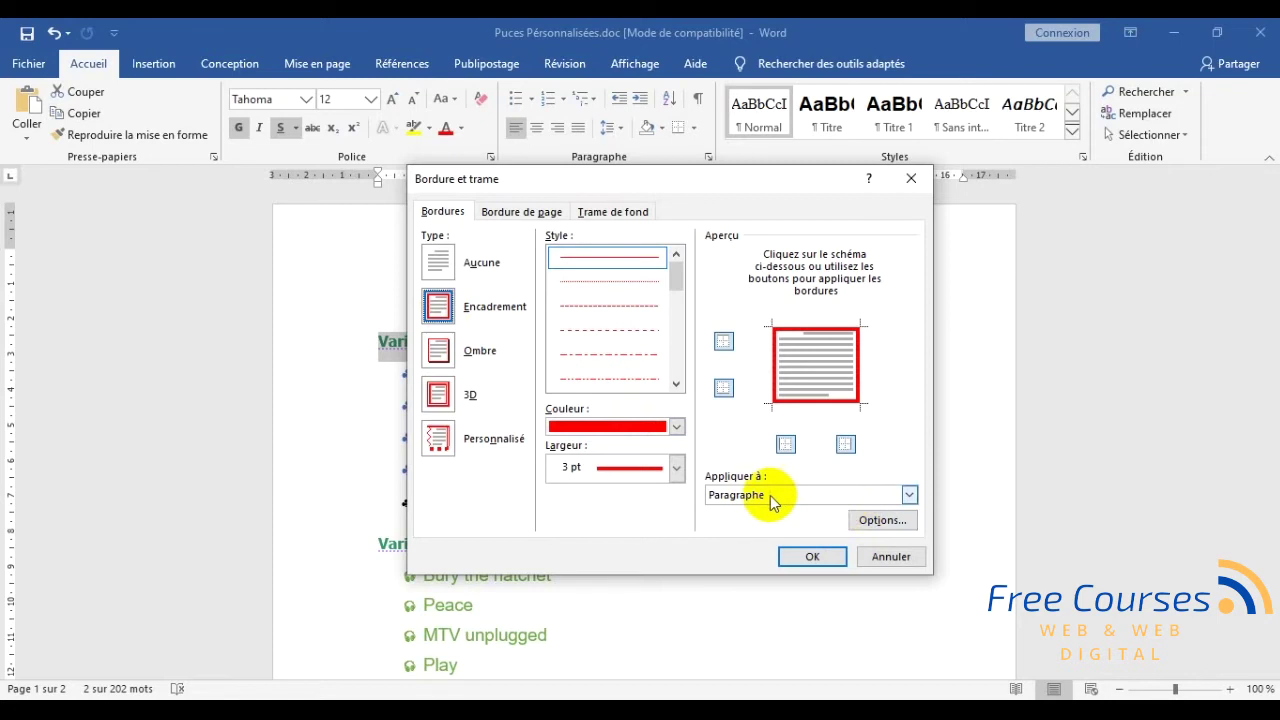
{"action": "left_click", "coordinate": [772, 496]}
{"action": "left_click", "coordinate": [771, 510]}
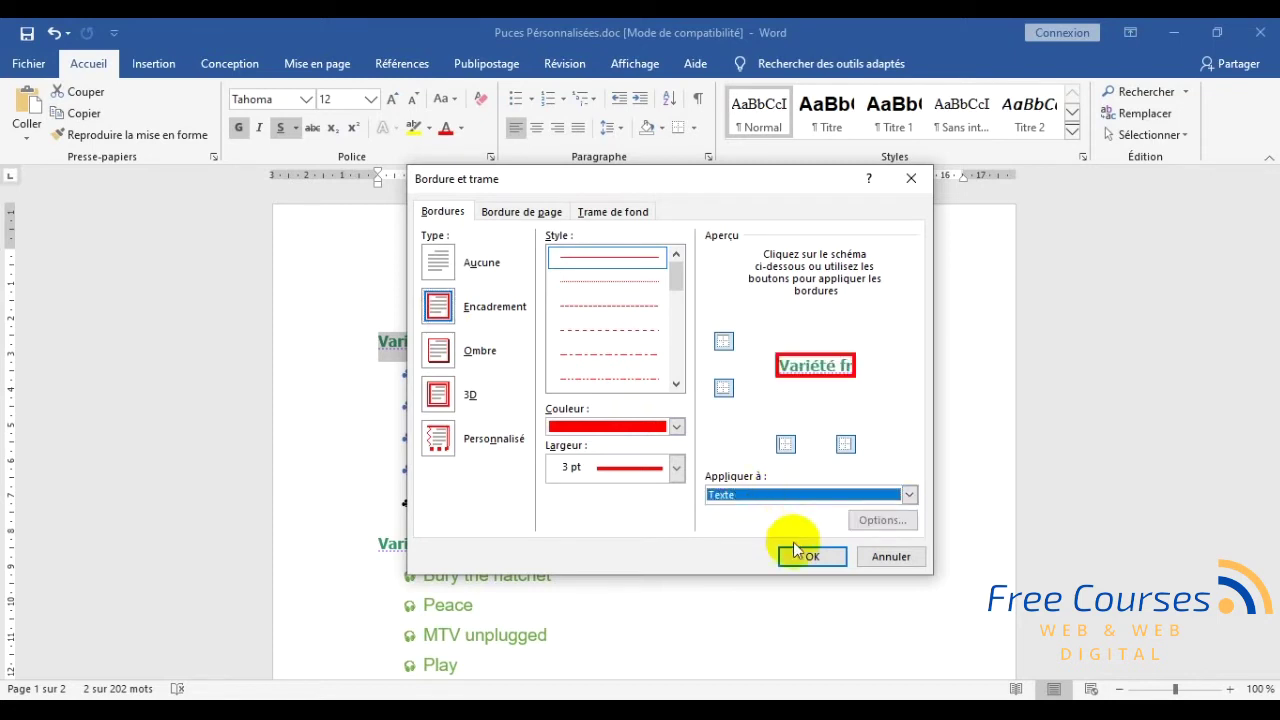
{"action": "left_click", "coordinate": [600, 212]}
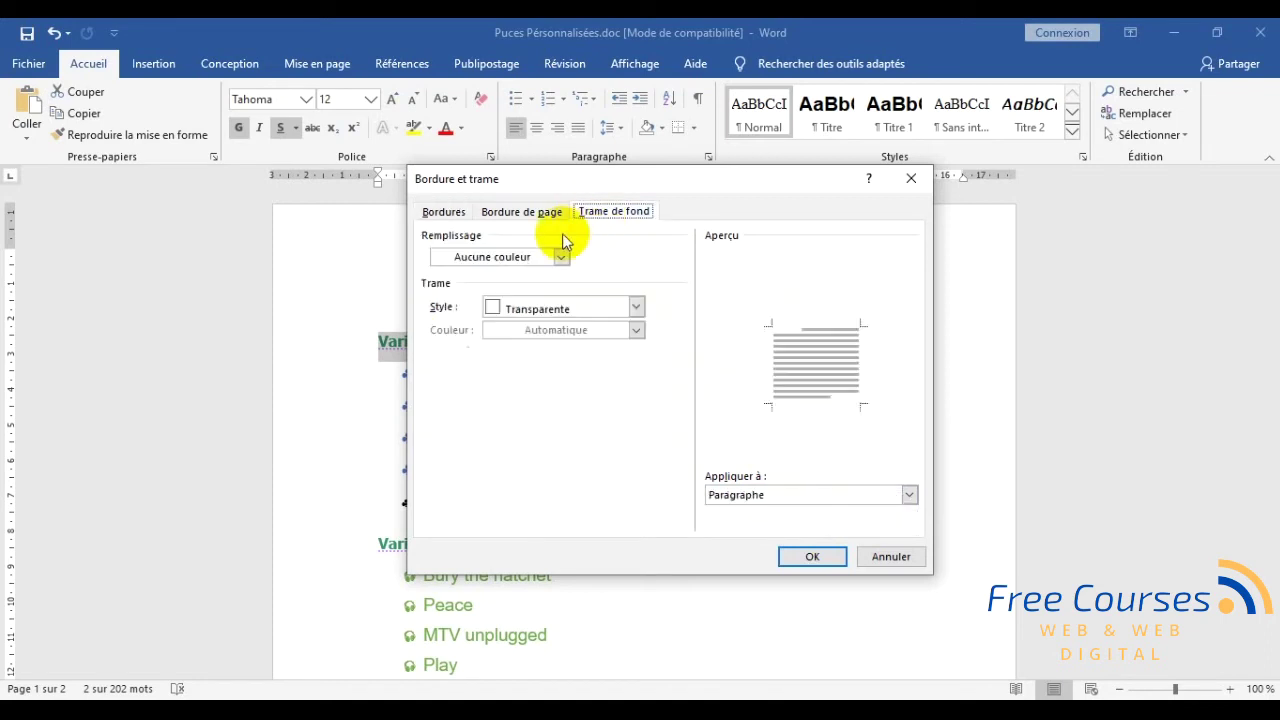
{"action": "left_click", "coordinate": [558, 258]}
{"action": "left_click", "coordinate": [508, 316]}
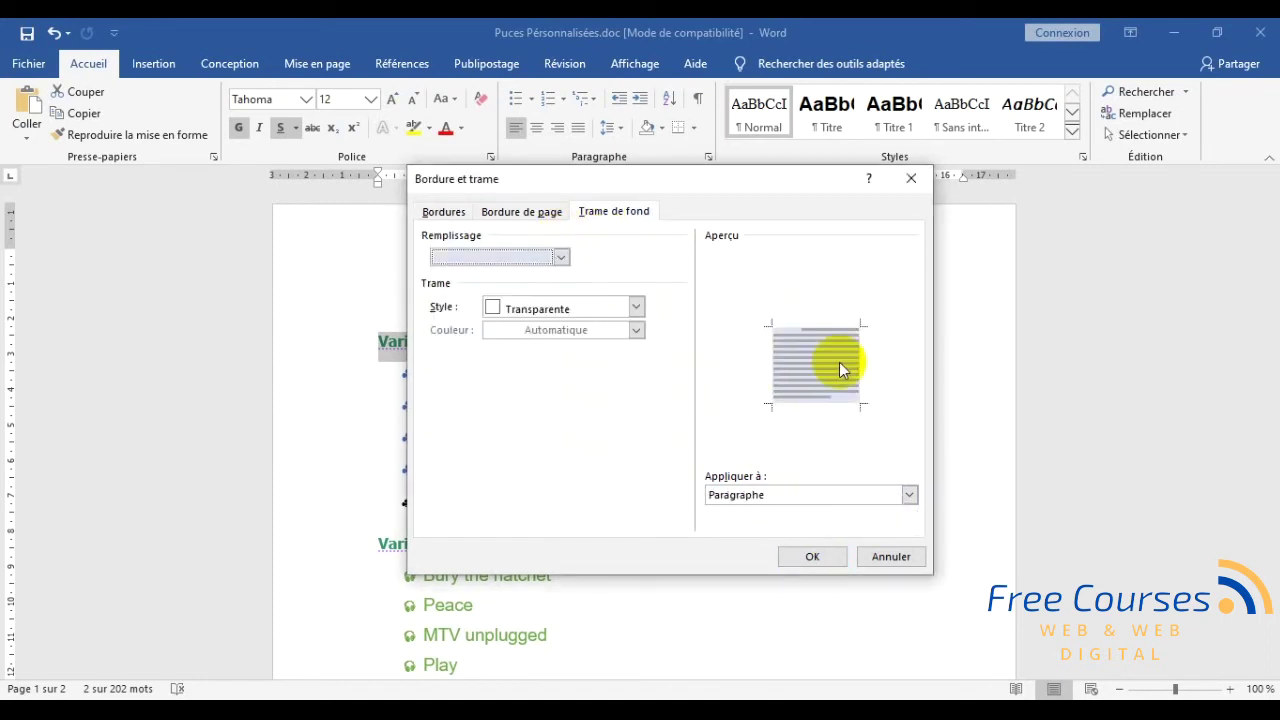
{"action": "left_click", "coordinate": [811, 553]}
{"action": "left_click", "coordinate": [677, 578]}
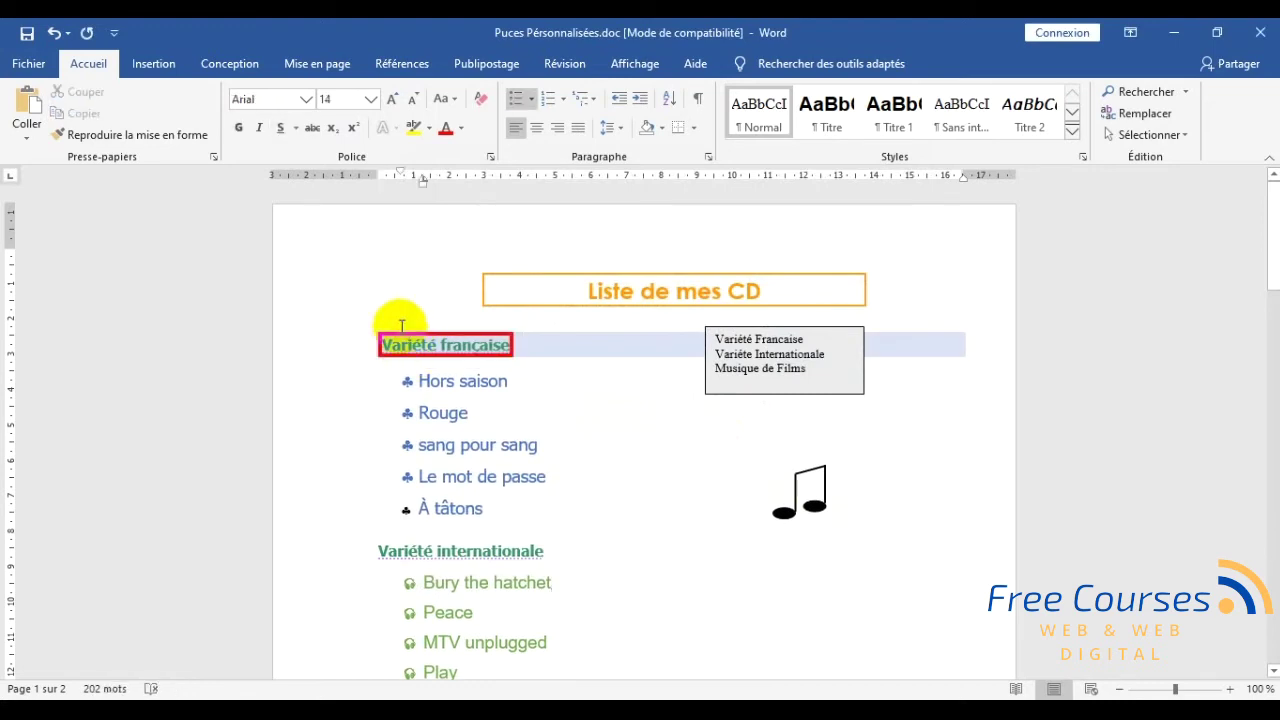
{"action": "left_click", "coordinate": [588, 412]}
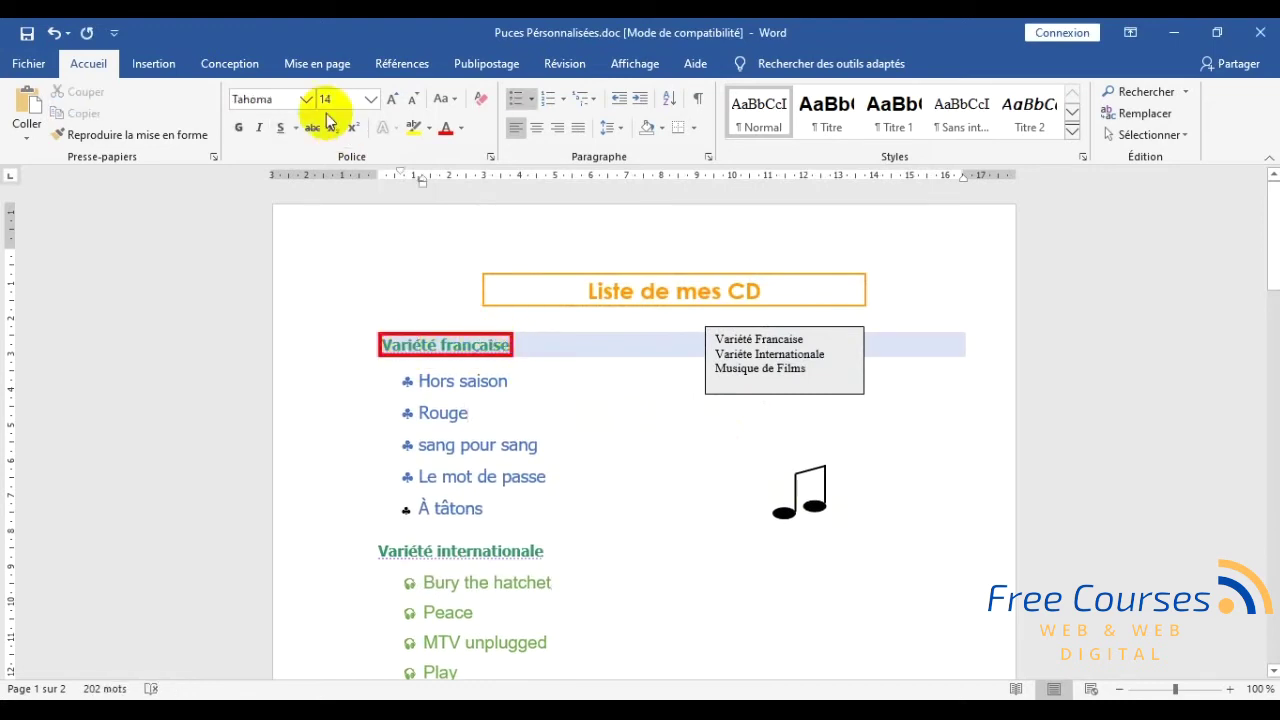
{"action": "left_click", "coordinate": [54, 34]}
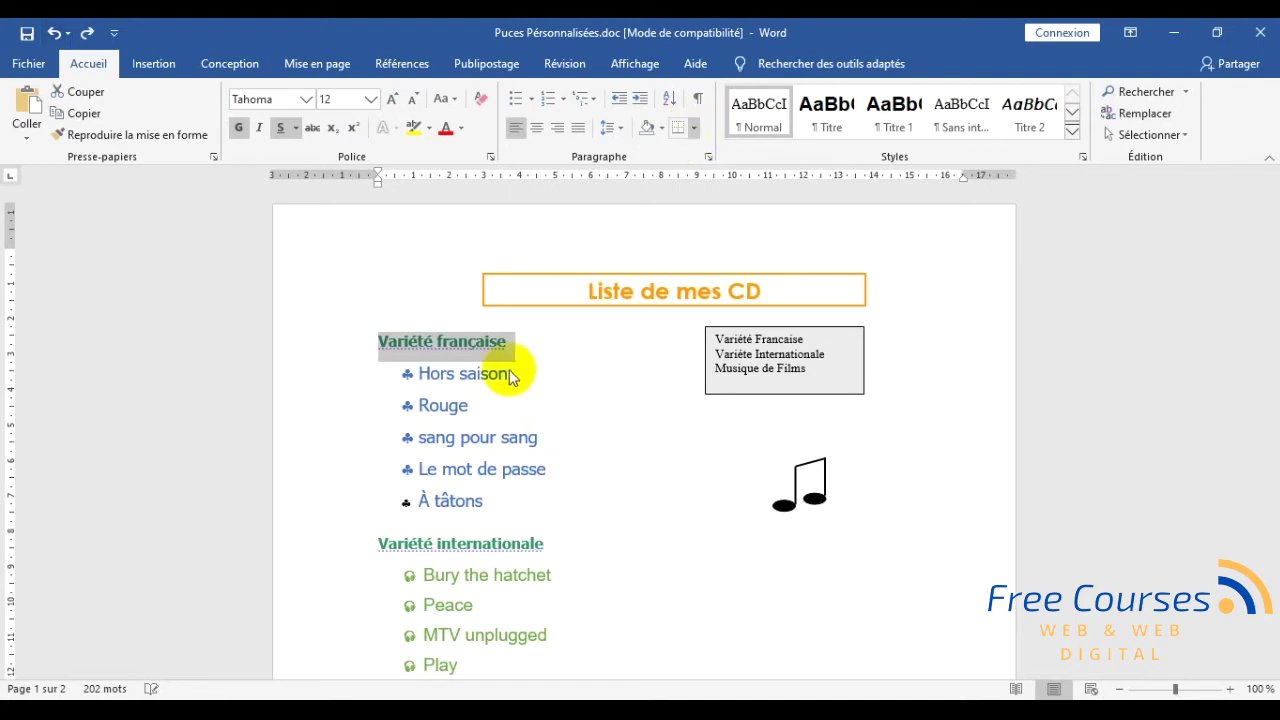
- Give the Variété française heading a red 3 pt box border applied to its text
{"action": "left_click", "coordinate": [694, 127]}
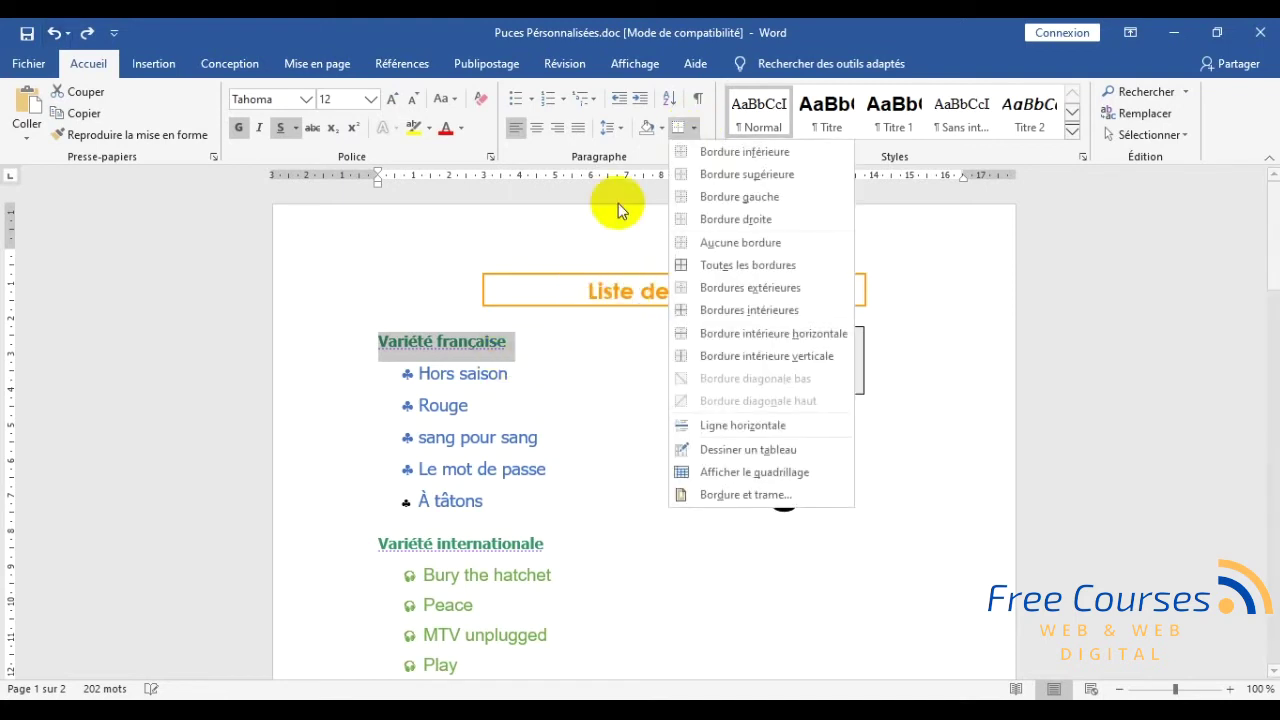
{"action": "left_click", "coordinate": [742, 494]}
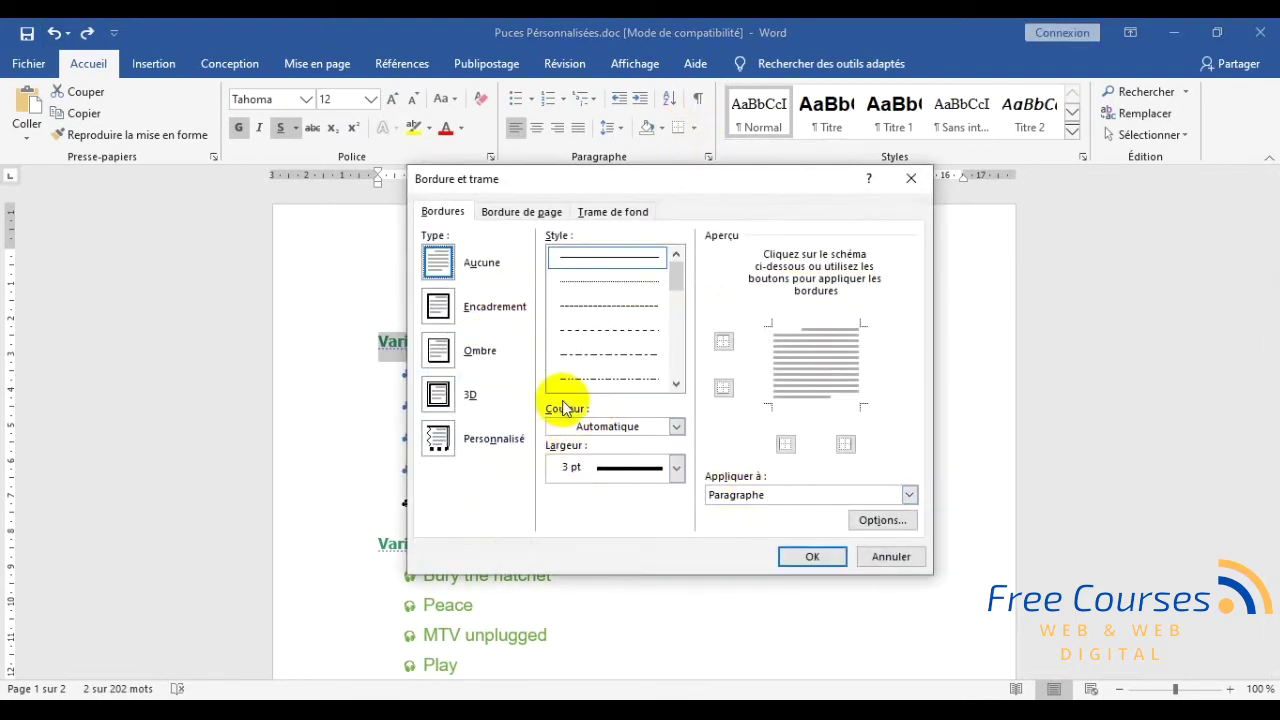
{"action": "left_click", "coordinate": [590, 428]}
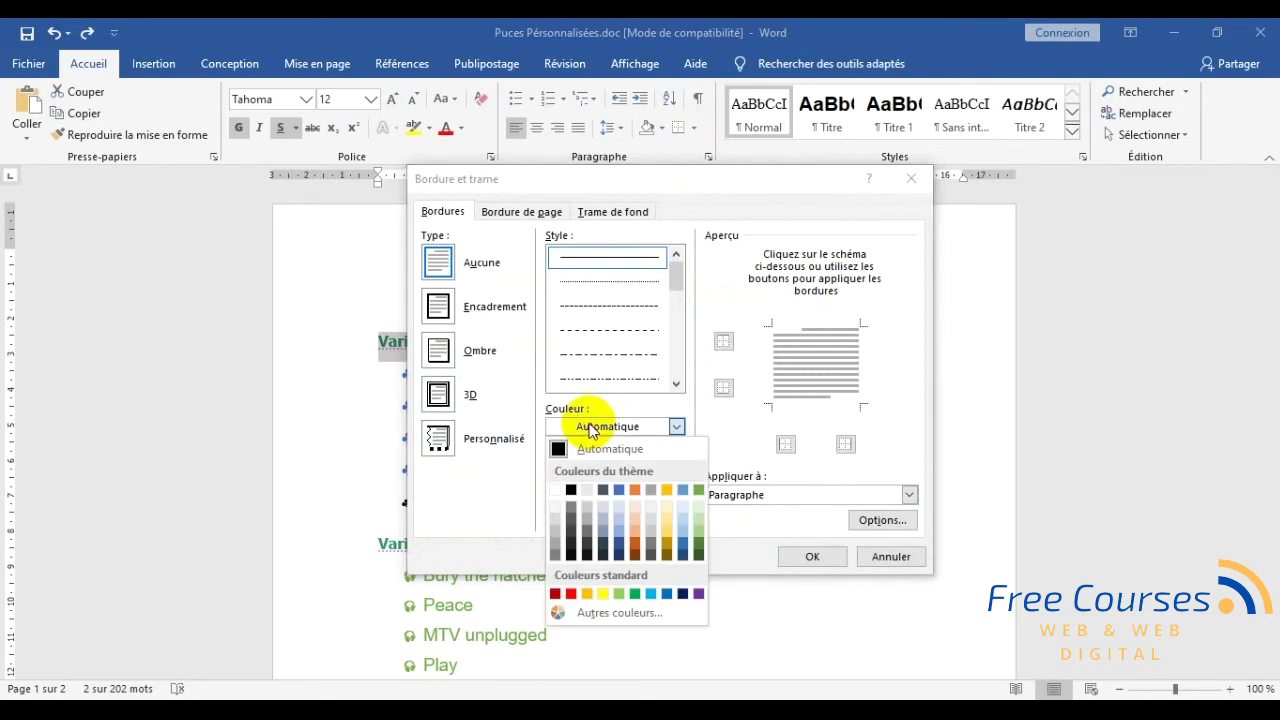
{"action": "left_click", "coordinate": [576, 594]}
{"action": "left_click", "coordinate": [438, 306]}
{"action": "left_click", "coordinate": [727, 496]}
{"action": "left_click", "coordinate": [736, 512]}
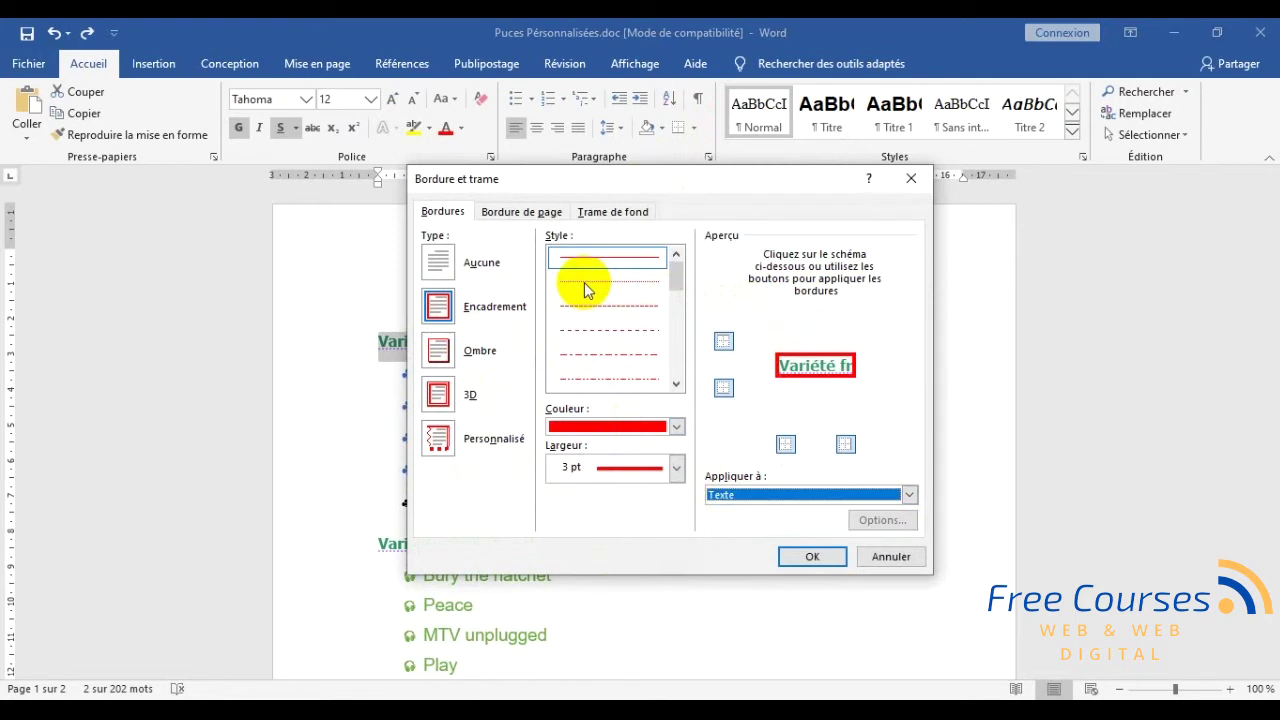
- Add light grey-blue shading behind only the heading's text and confirm
{"action": "left_click", "coordinate": [608, 214]}
{"action": "left_click", "coordinate": [505, 257]}
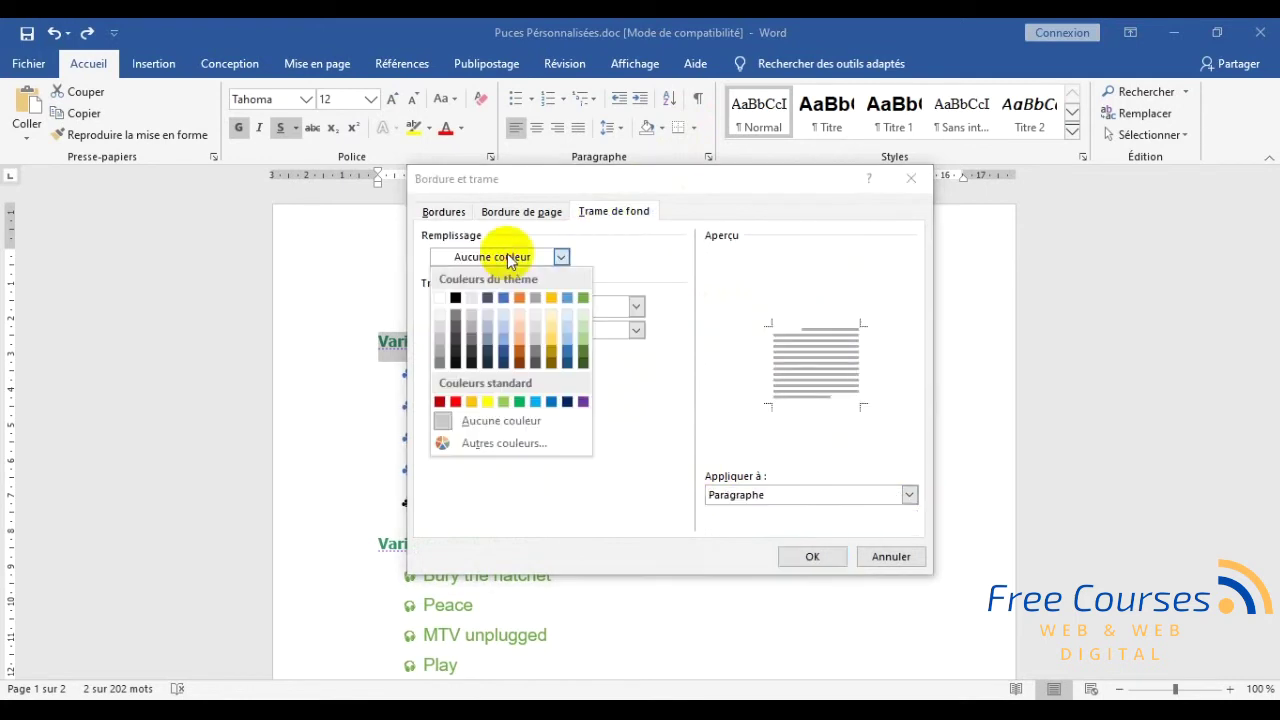
{"action": "left_click", "coordinate": [490, 330]}
{"action": "left_click", "coordinate": [736, 497]}
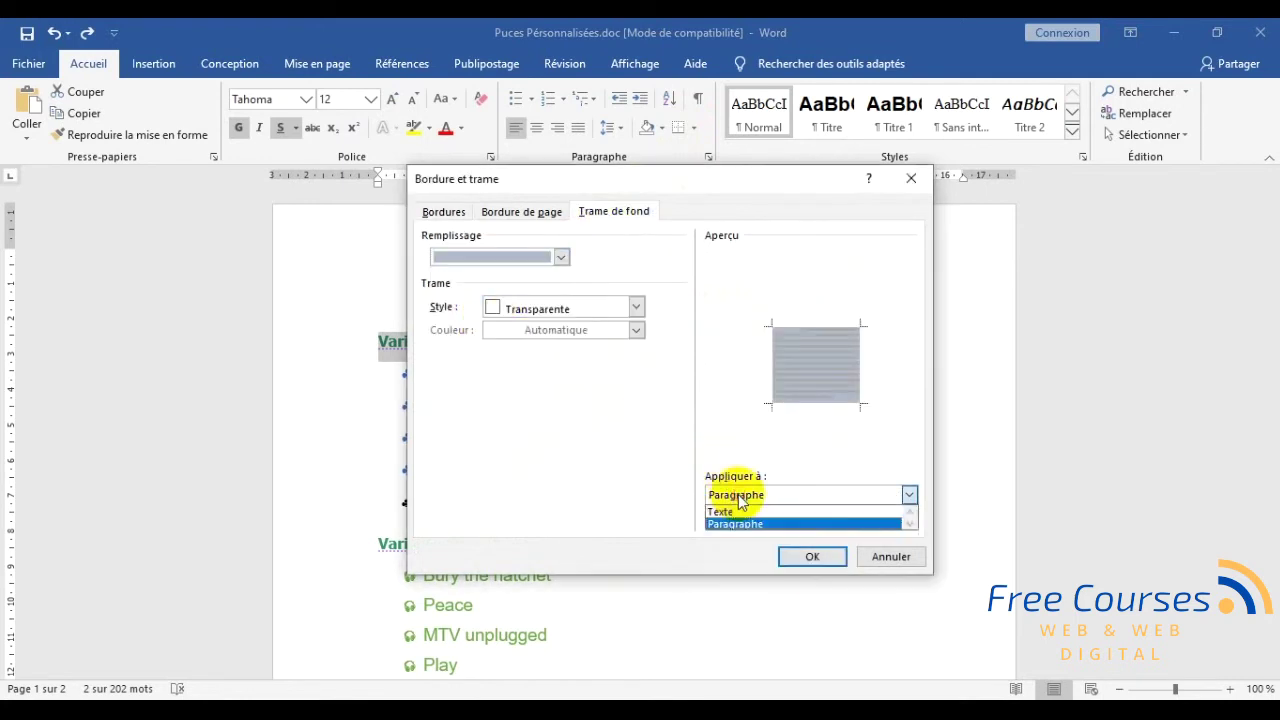
{"action": "left_click", "coordinate": [740, 511]}
{"action": "left_click", "coordinate": [817, 557]}
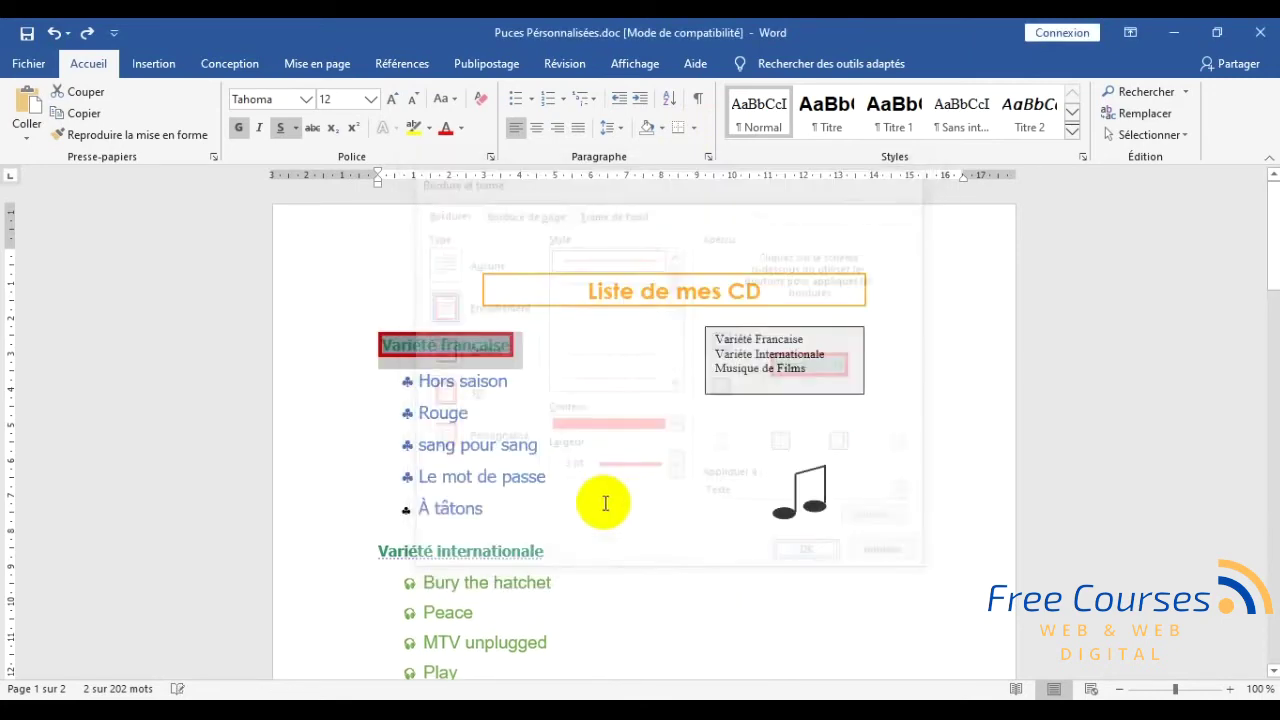
{"action": "left_click", "coordinate": [302, 540]}
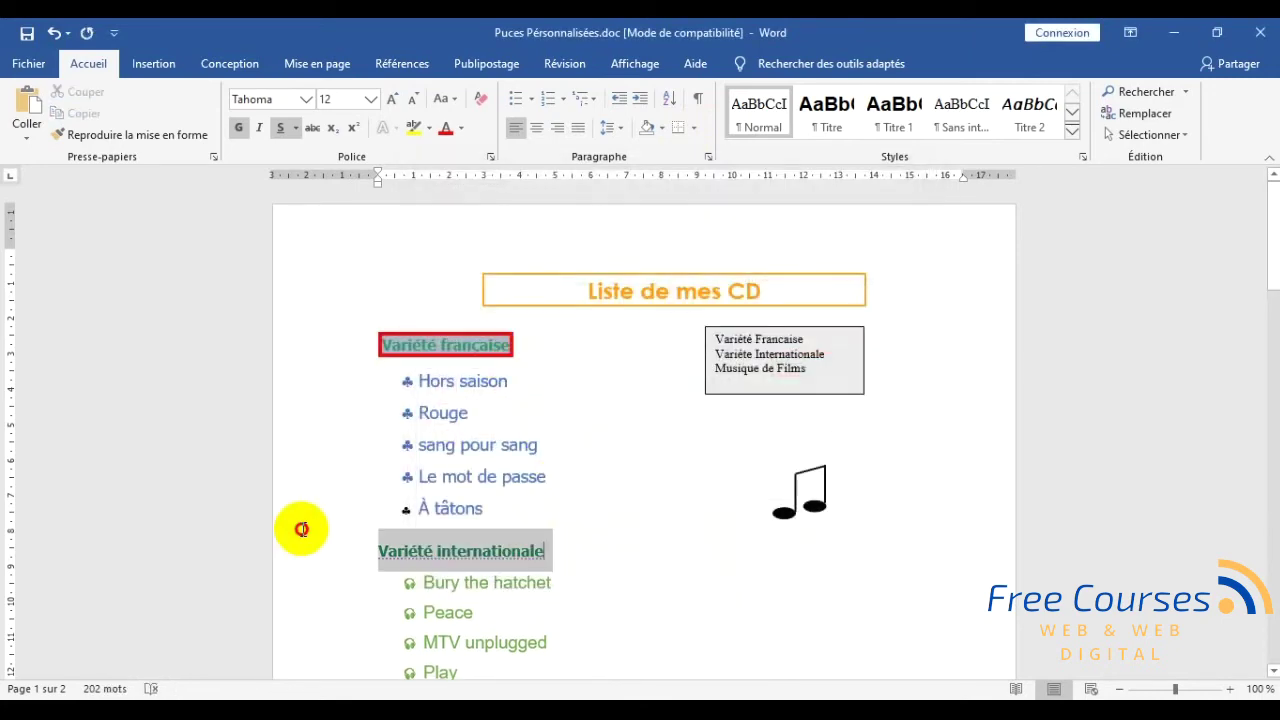
- Copy 'Mes variétés préferées' from item 9 and return to the top of page 1
{"action": "scroll", "coordinate": [543, 588], "scroll_direction": "down", "scroll_amount": 2}
{"action": "scroll", "coordinate": [530, 450], "scroll_direction": "down", "scroll_amount": 1}
{"action": "scroll", "coordinate": [530, 470], "scroll_direction": "down", "scroll_amount": 1}
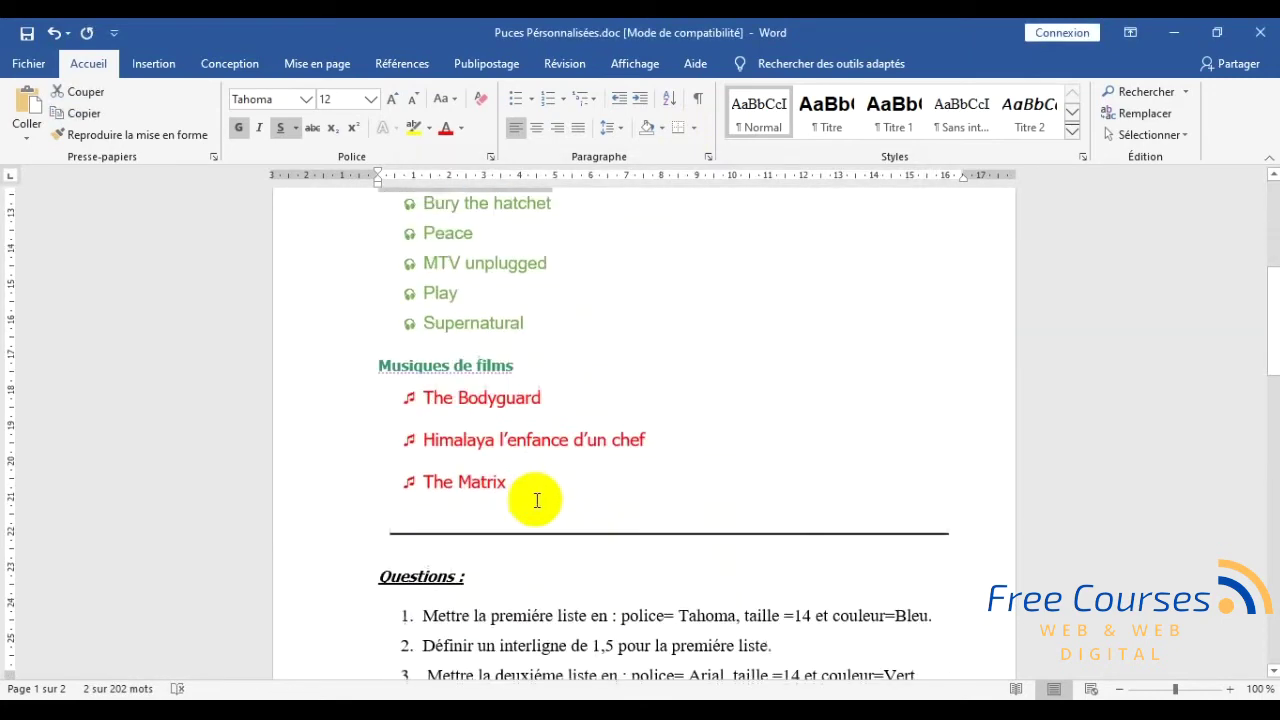
{"action": "scroll", "coordinate": [528, 495], "scroll_direction": "down", "scroll_amount": 4}
{"action": "scroll", "coordinate": [528, 505], "scroll_direction": "down", "scroll_amount": 3}
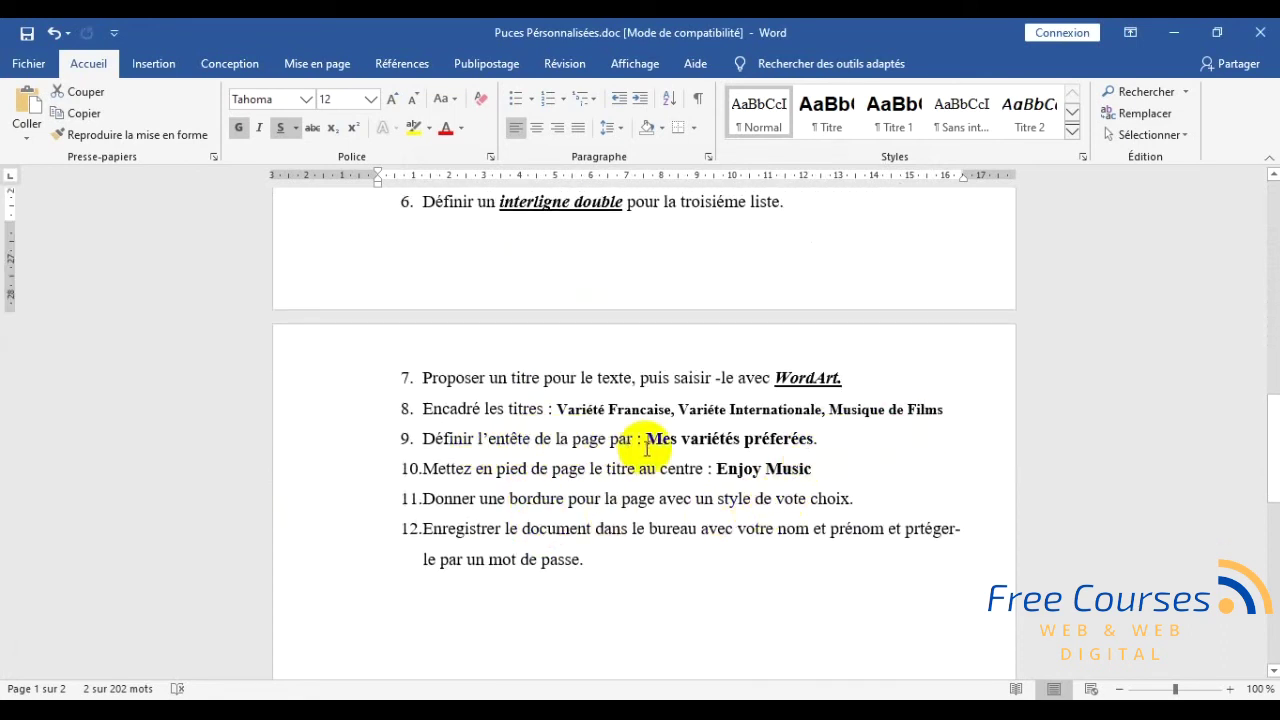
{"action": "left_click_drag", "start_coordinate": [647, 438], "coordinate": [764, 442]}
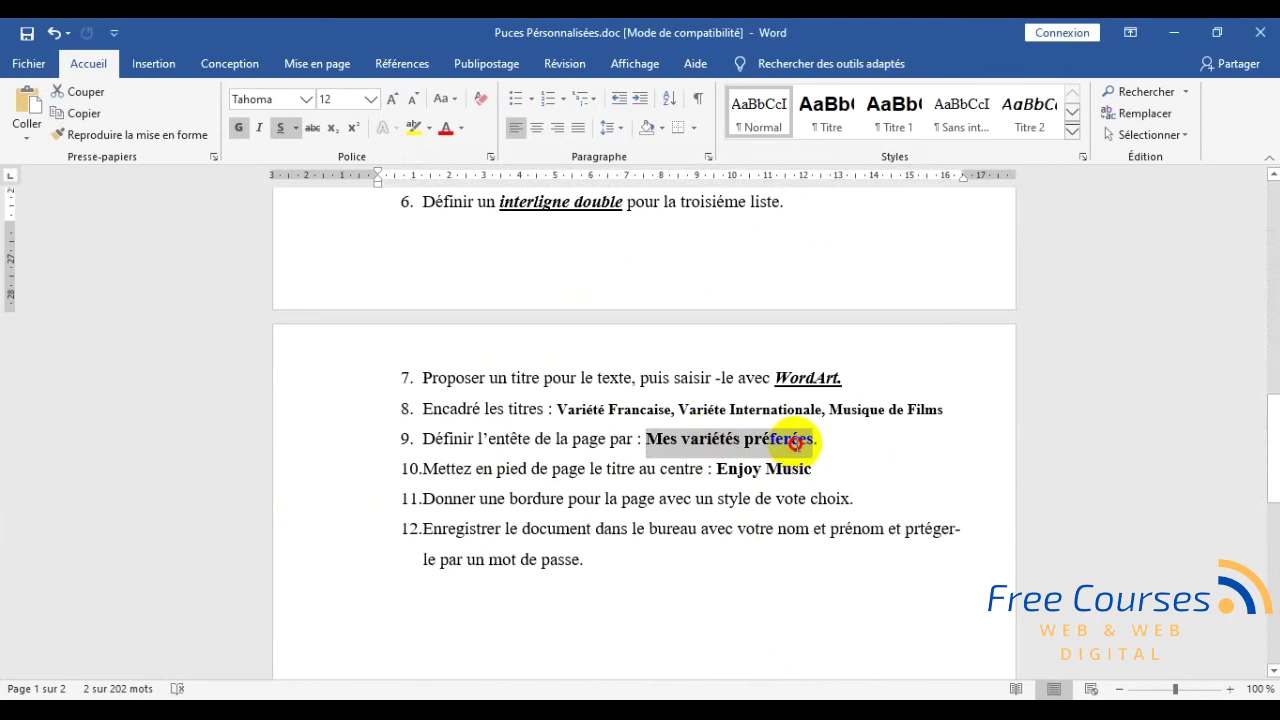
{"action": "right_click", "coordinate": [797, 442]}
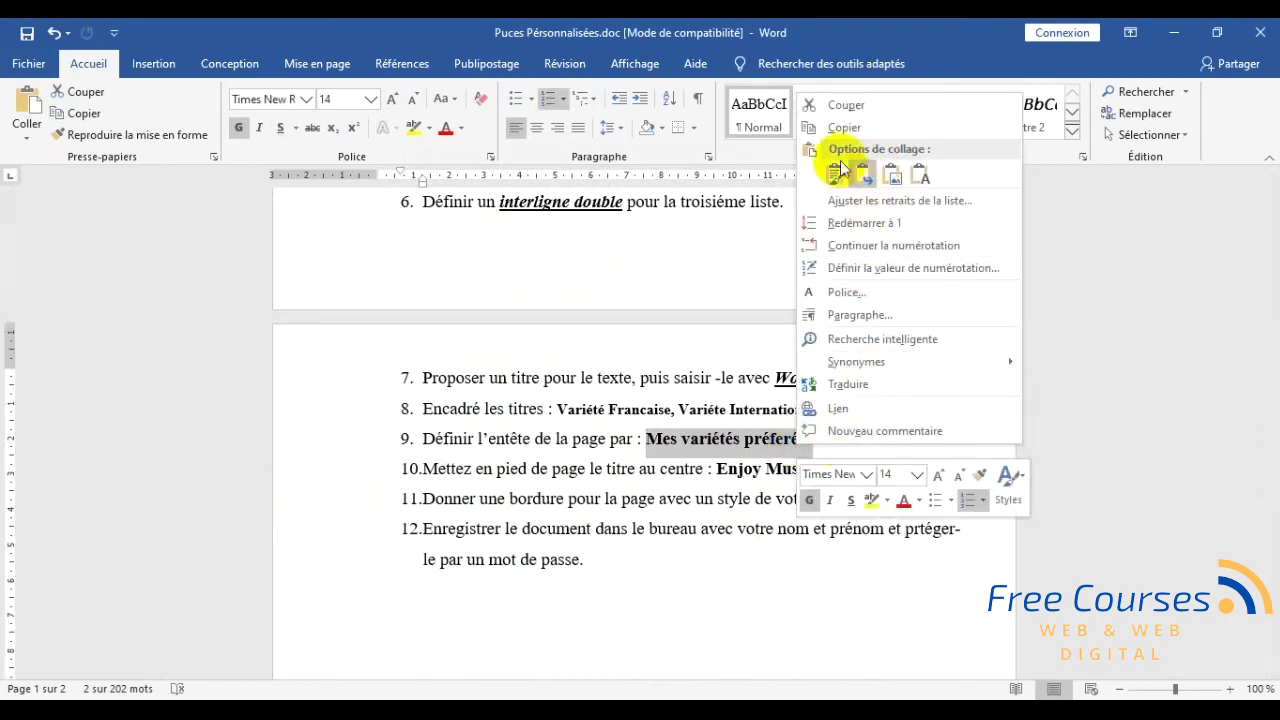
{"action": "left_click", "coordinate": [840, 128]}
{"action": "scroll", "coordinate": [632, 300], "scroll_direction": "up", "scroll_amount": 5}
{"action": "scroll", "coordinate": [631, 400], "scroll_direction": "up", "scroll_amount": 8}
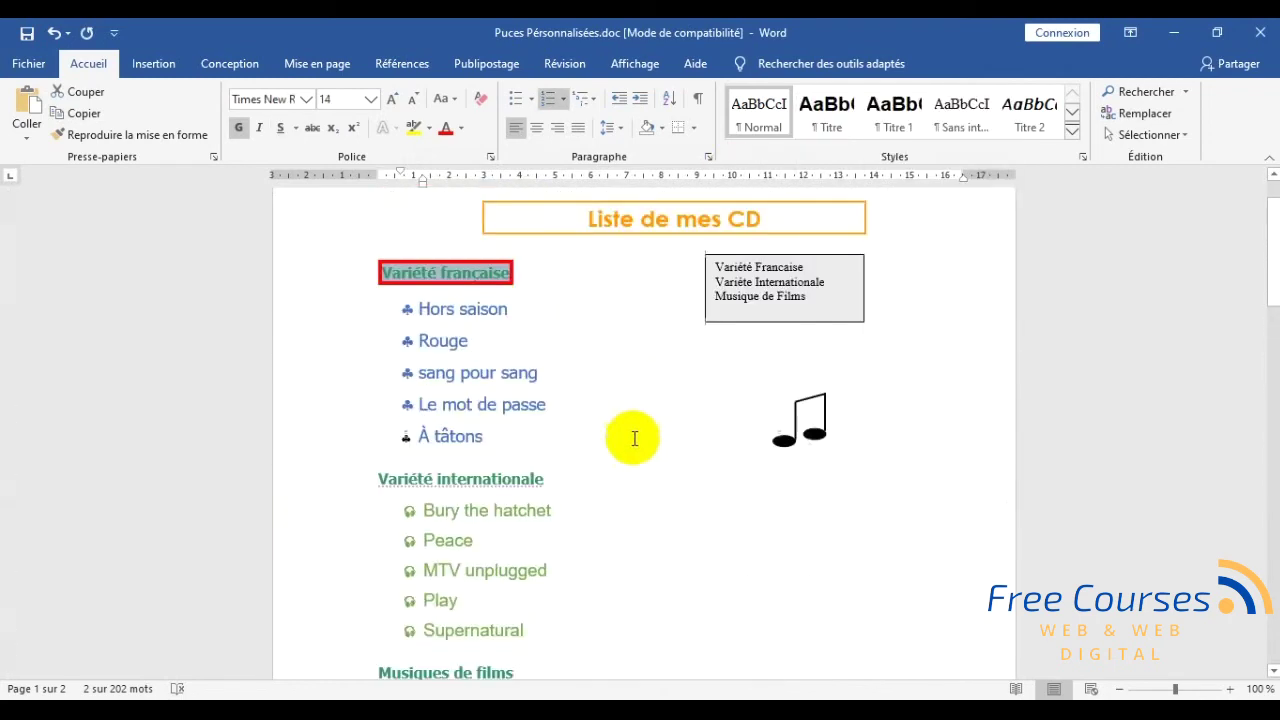
{"action": "scroll", "coordinate": [531, 396], "scroll_direction": "up", "scroll_amount": 1}
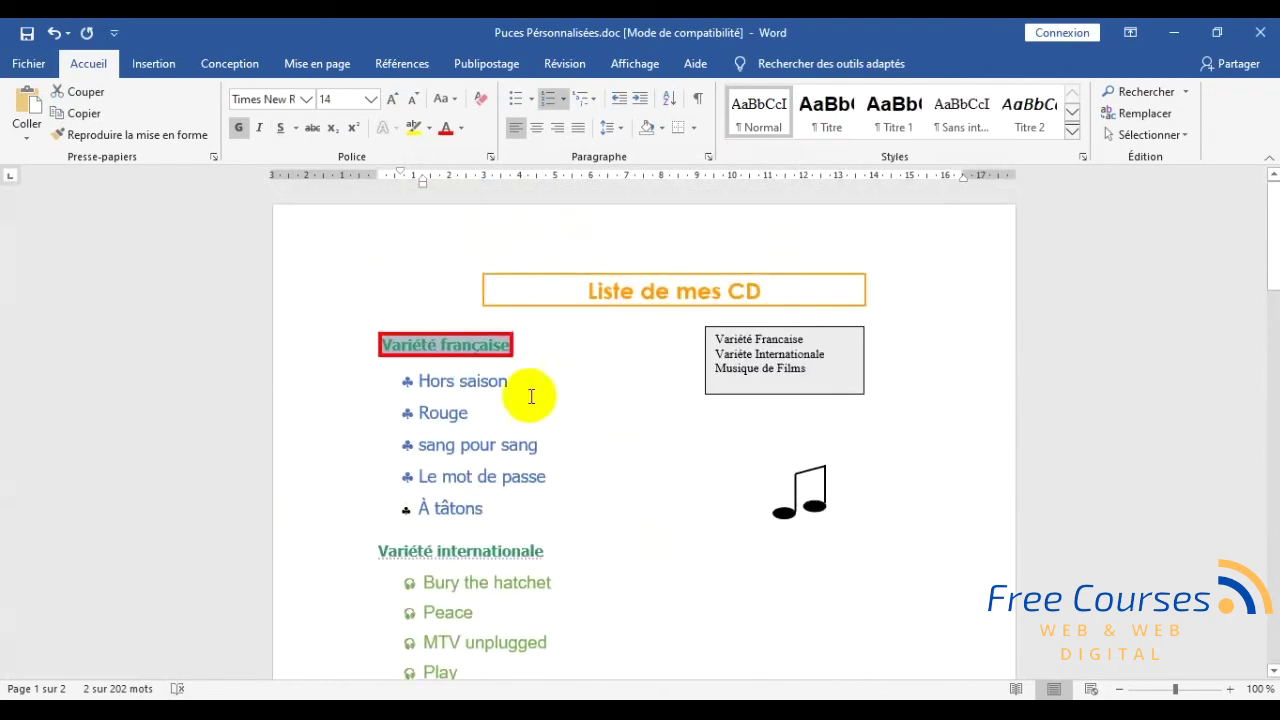
- Paste 'Mes variétés préferées' into the page header and close header editing
{"action": "double_click", "coordinate": [551, 224]}
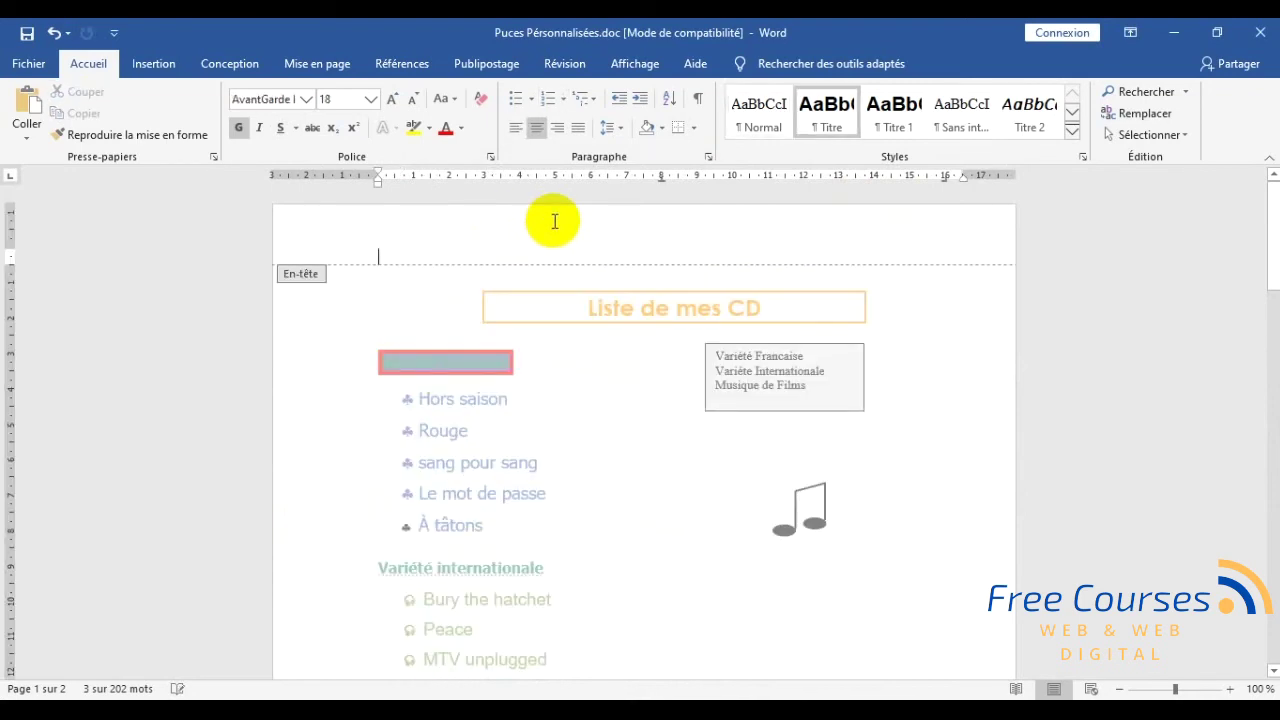
{"action": "type", "text": "Mes variétés preferées"}
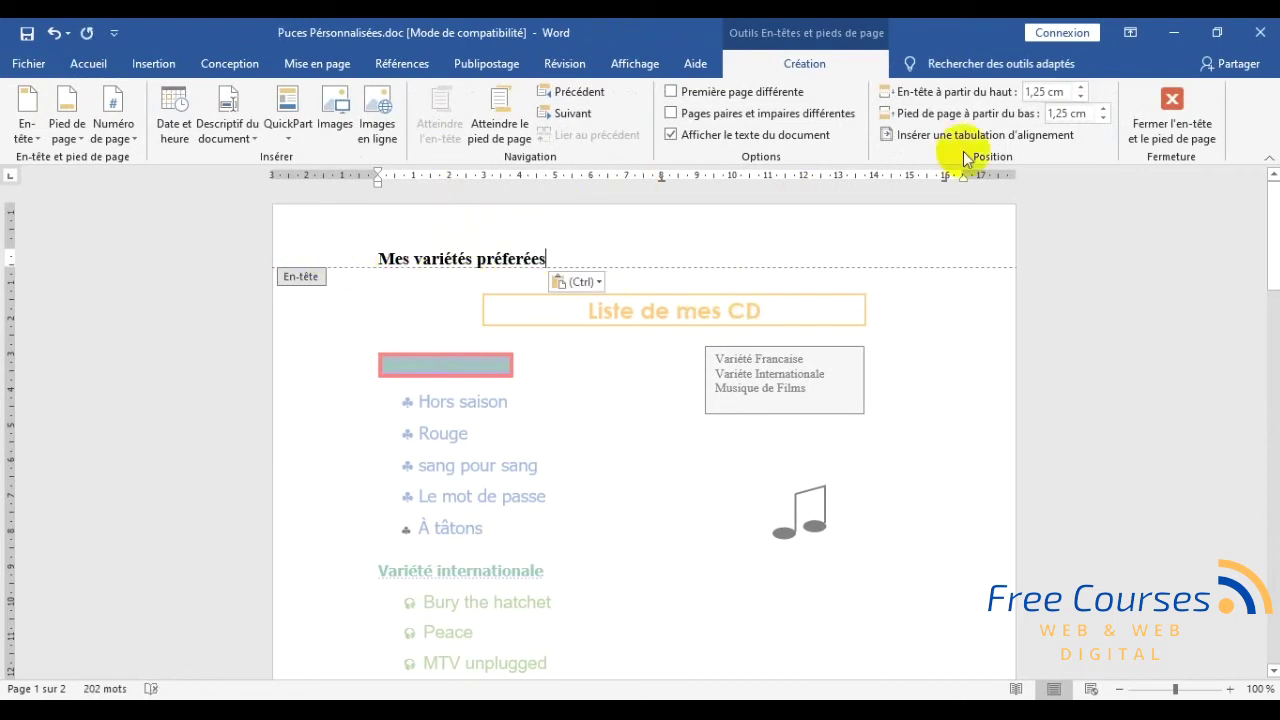
{"action": "left_click", "coordinate": [1160, 135]}
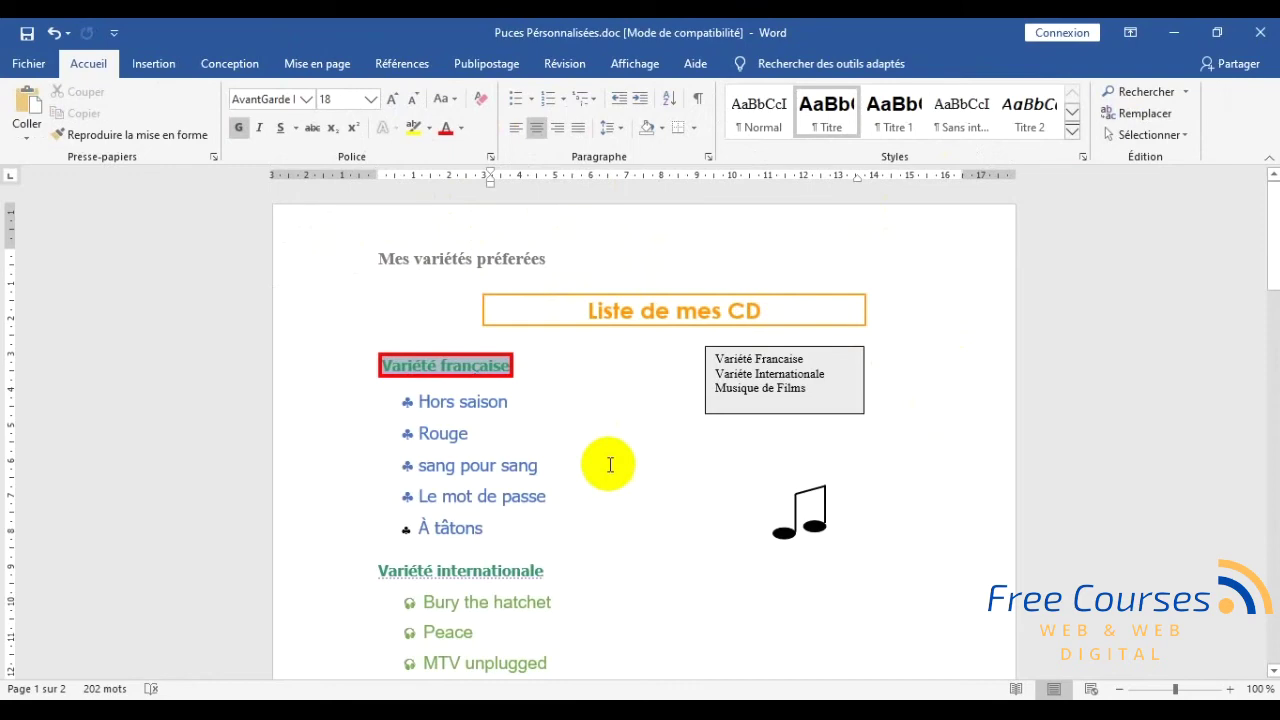
- Copy the phrase 'Enjoy Music' from item 10
{"action": "scroll", "coordinate": [608, 463], "scroll_direction": "down", "scroll_amount": 3}
{"action": "scroll", "coordinate": [608, 465], "scroll_direction": "down", "scroll_amount": 8}
{"action": "scroll", "coordinate": [608, 463], "scroll_direction": "down", "scroll_amount": 8}
{"action": "scroll", "coordinate": [608, 463], "scroll_direction": "up", "scroll_amount": 1}
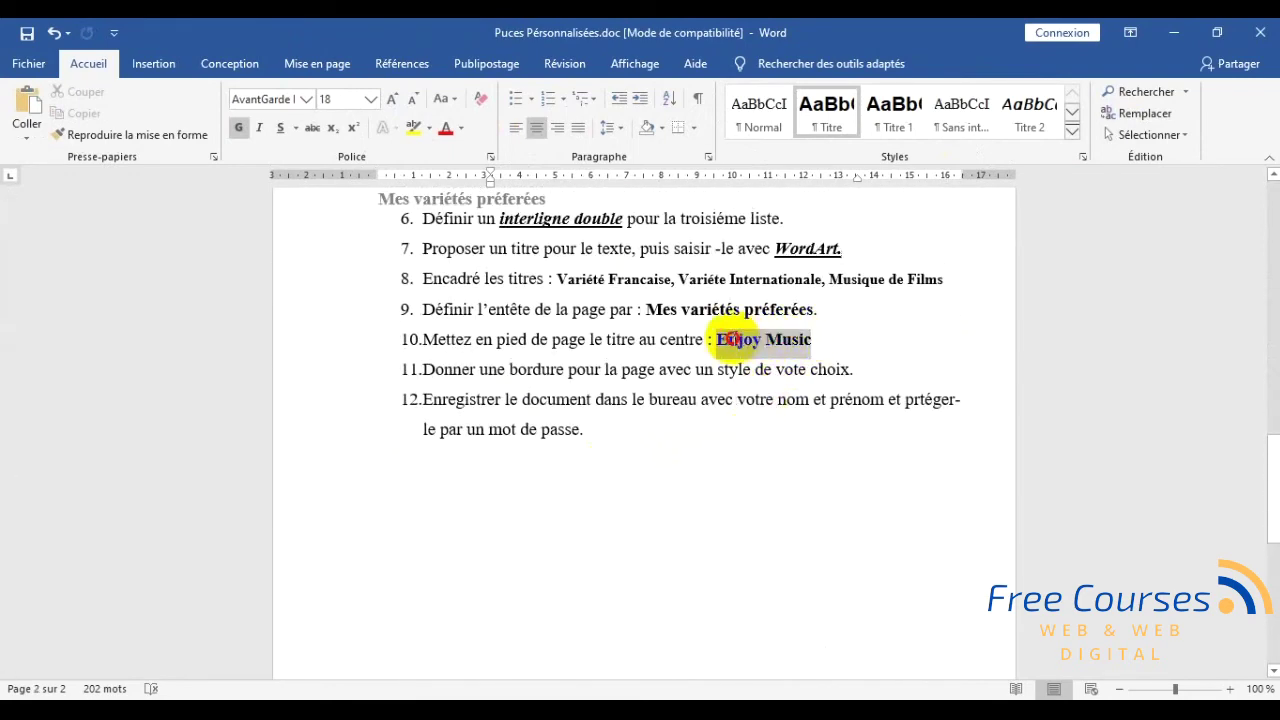
{"action": "right_click", "coordinate": [735, 343]}
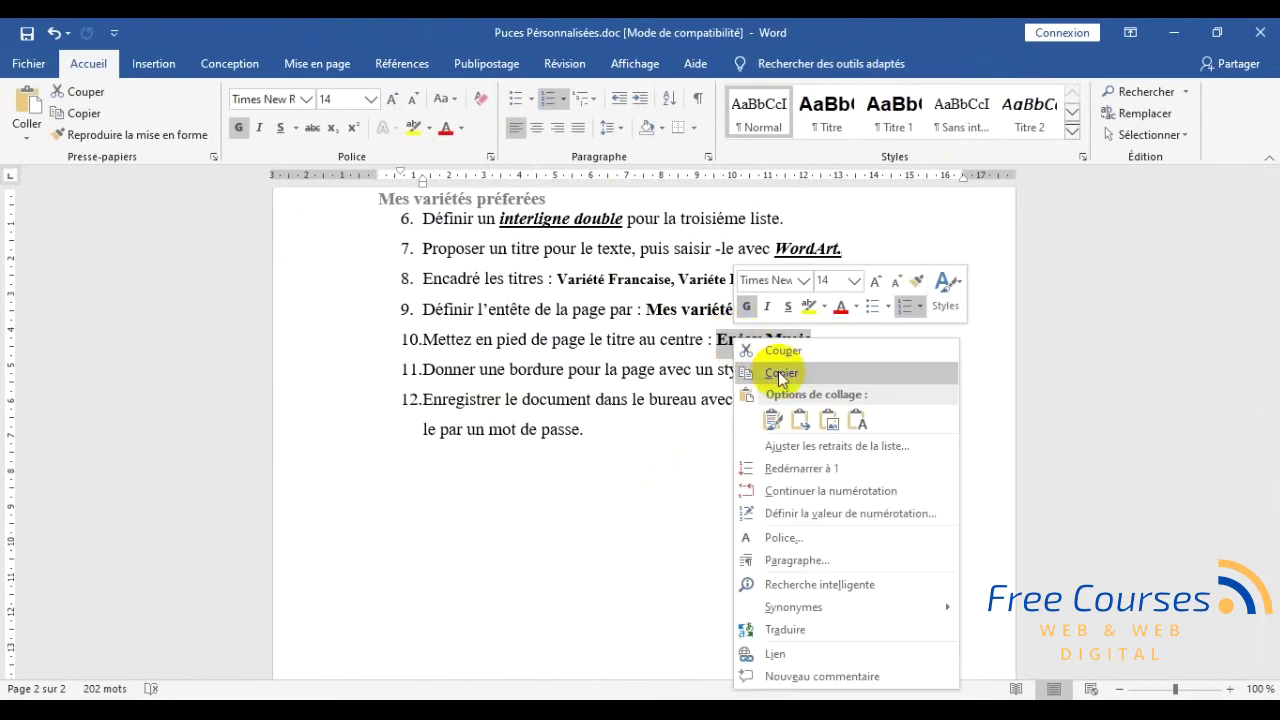
{"action": "left_click", "coordinate": [765, 357]}
- Paste 'Enjoy Music' into the page footer and close footer editing
{"action": "scroll", "coordinate": [660, 373], "scroll_direction": "up", "scroll_amount": 4}
{"action": "scroll", "coordinate": [660, 373], "scroll_direction": "up", "scroll_amount": 5}
{"action": "scroll", "coordinate": [657, 386], "scroll_direction": "up", "scroll_amount": 1}
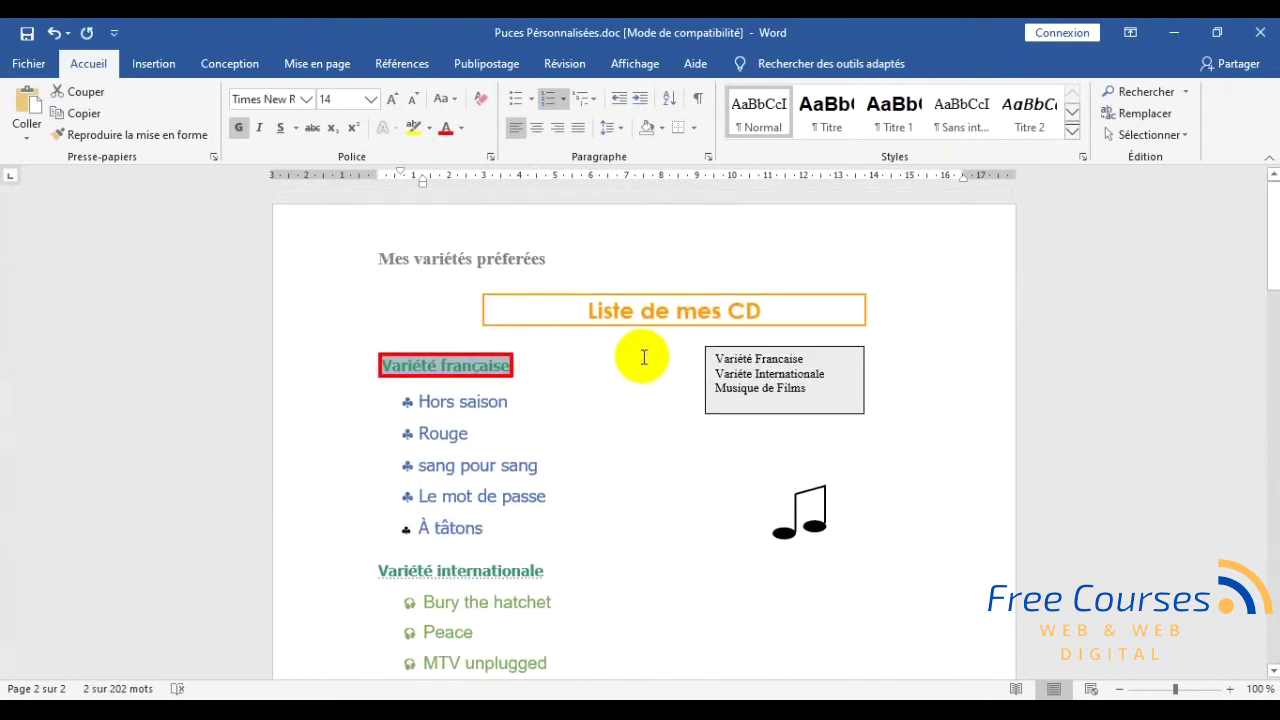
{"action": "scroll", "coordinate": [603, 311], "scroll_direction": "down", "scroll_amount": 3}
{"action": "scroll", "coordinate": [526, 580], "scroll_direction": "down", "scroll_amount": 4}
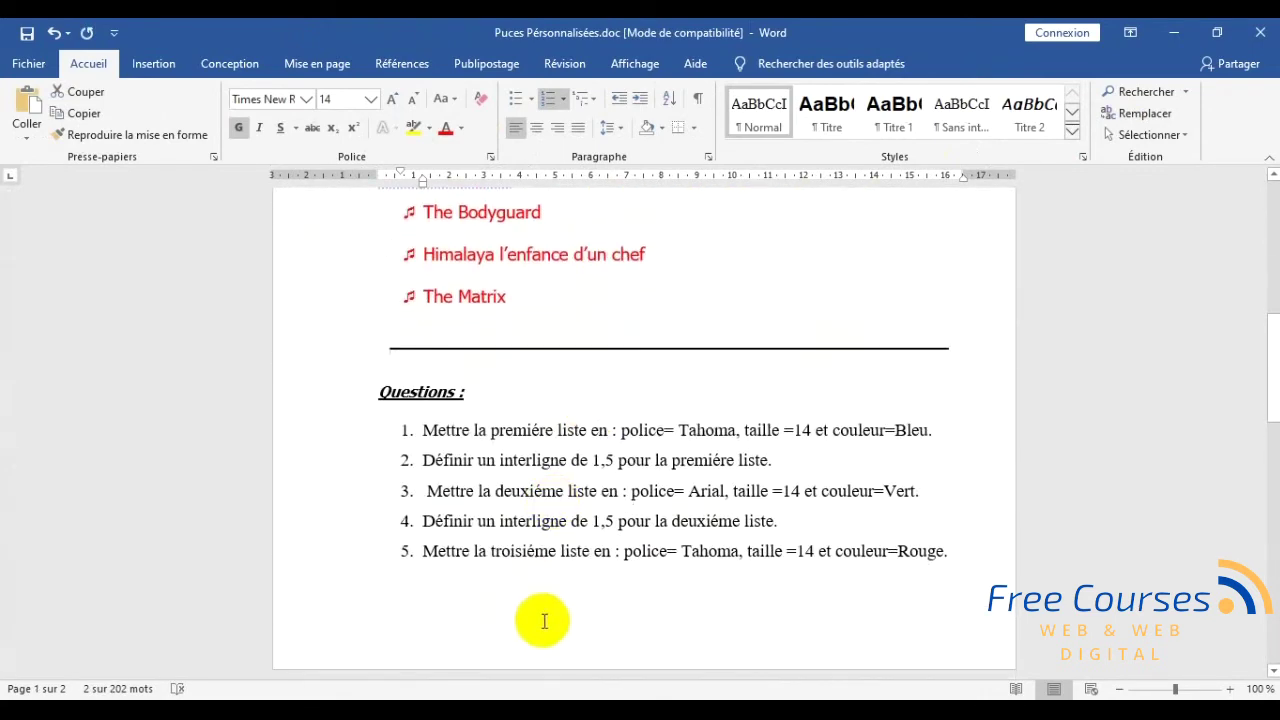
{"action": "double_click", "coordinate": [530, 652]}
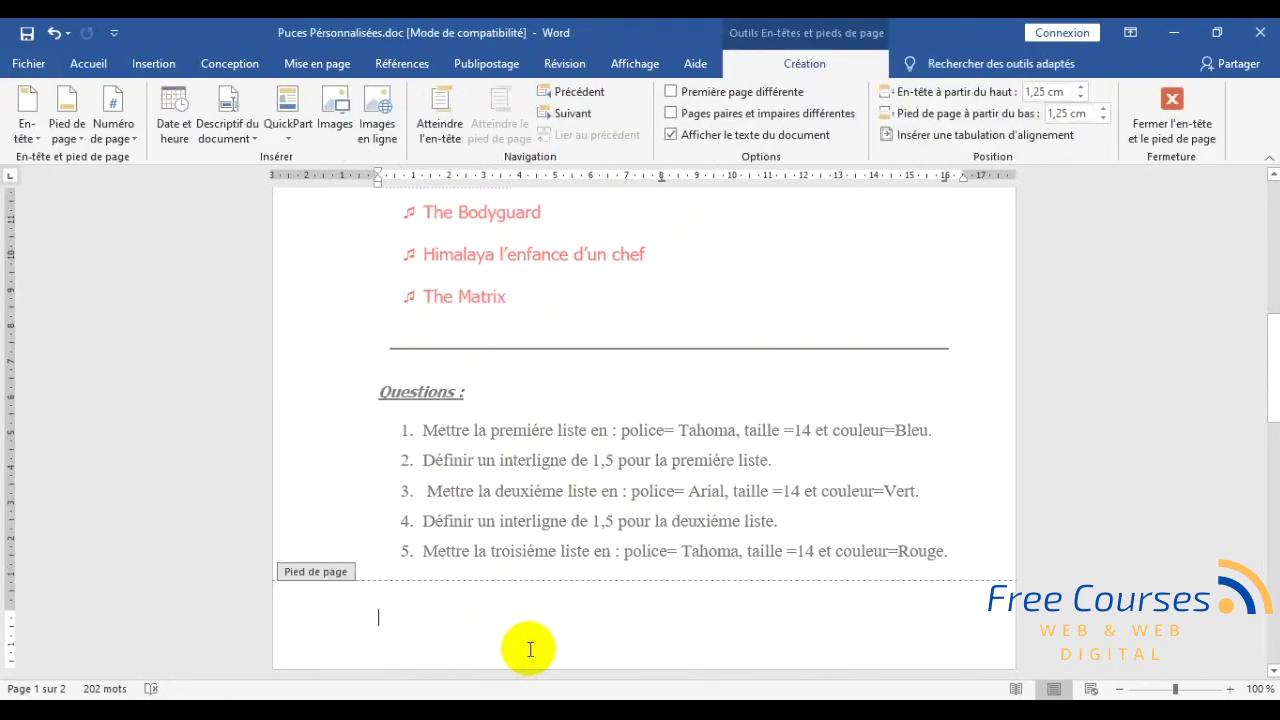
{"action": "type", "text": "Enjoy Music"}
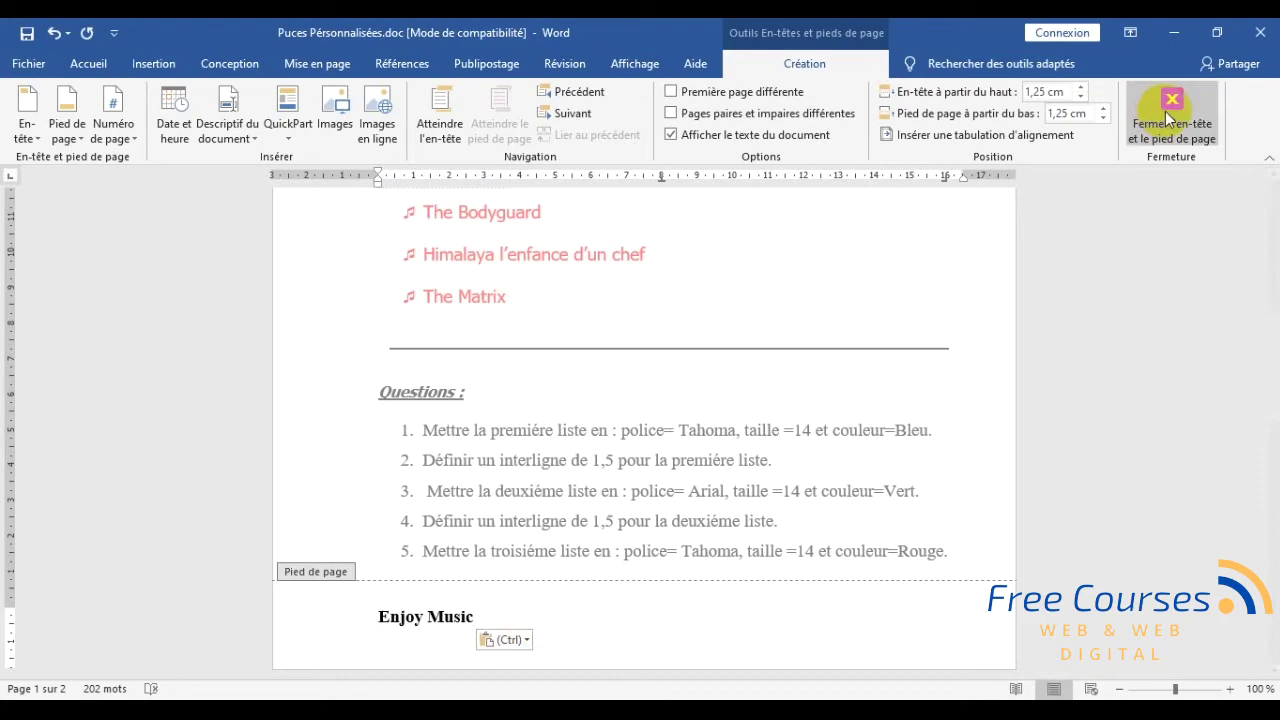
{"action": "left_click", "coordinate": [1168, 118]}
{"action": "scroll", "coordinate": [646, 457], "scroll_direction": "up", "scroll_amount": 7}
{"action": "scroll", "coordinate": [646, 462], "scroll_direction": "up", "scroll_amount": 4}
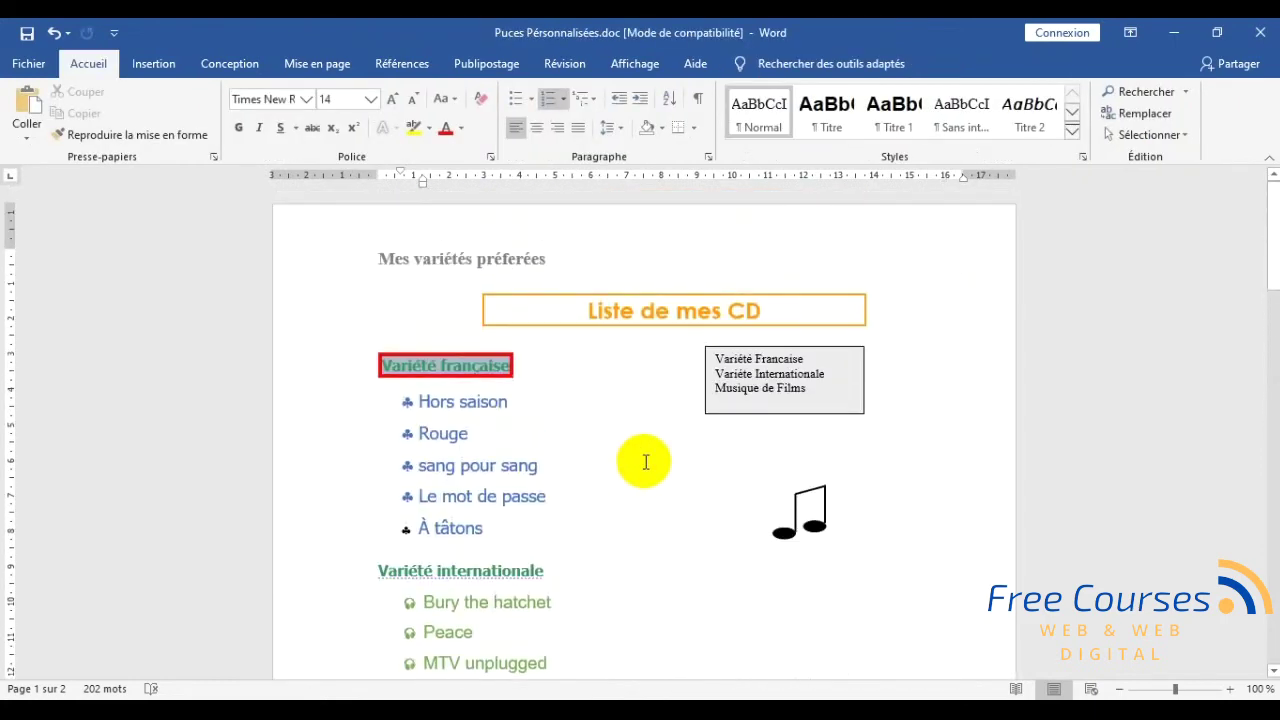
{"action": "scroll", "coordinate": [646, 462], "scroll_direction": "down", "scroll_amount": 5}
{"action": "scroll", "coordinate": [646, 462], "scroll_direction": "down", "scroll_amount": 5}
{"action": "scroll", "coordinate": [646, 462], "scroll_direction": "down", "scroll_amount": 3}
{"action": "scroll", "coordinate": [646, 462], "scroll_direction": "up", "scroll_amount": 3}
{"action": "scroll", "coordinate": [646, 460], "scroll_direction": "up", "scroll_amount": 5}
{"action": "scroll", "coordinate": [649, 457], "scroll_direction": "down", "scroll_amount": 11}
{"action": "scroll", "coordinate": [614, 443], "scroll_direction": "down", "scroll_amount": 5}
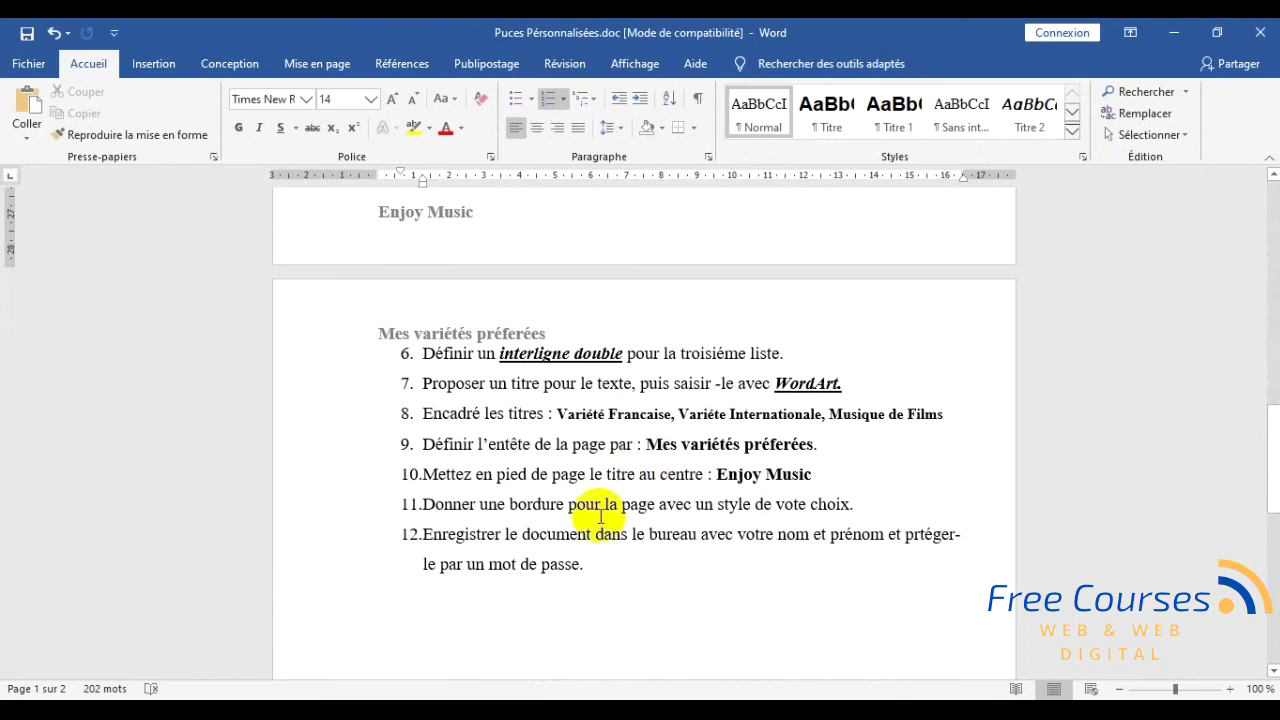
{"action": "scroll", "coordinate": [614, 526], "scroll_direction": "up", "scroll_amount": 3}
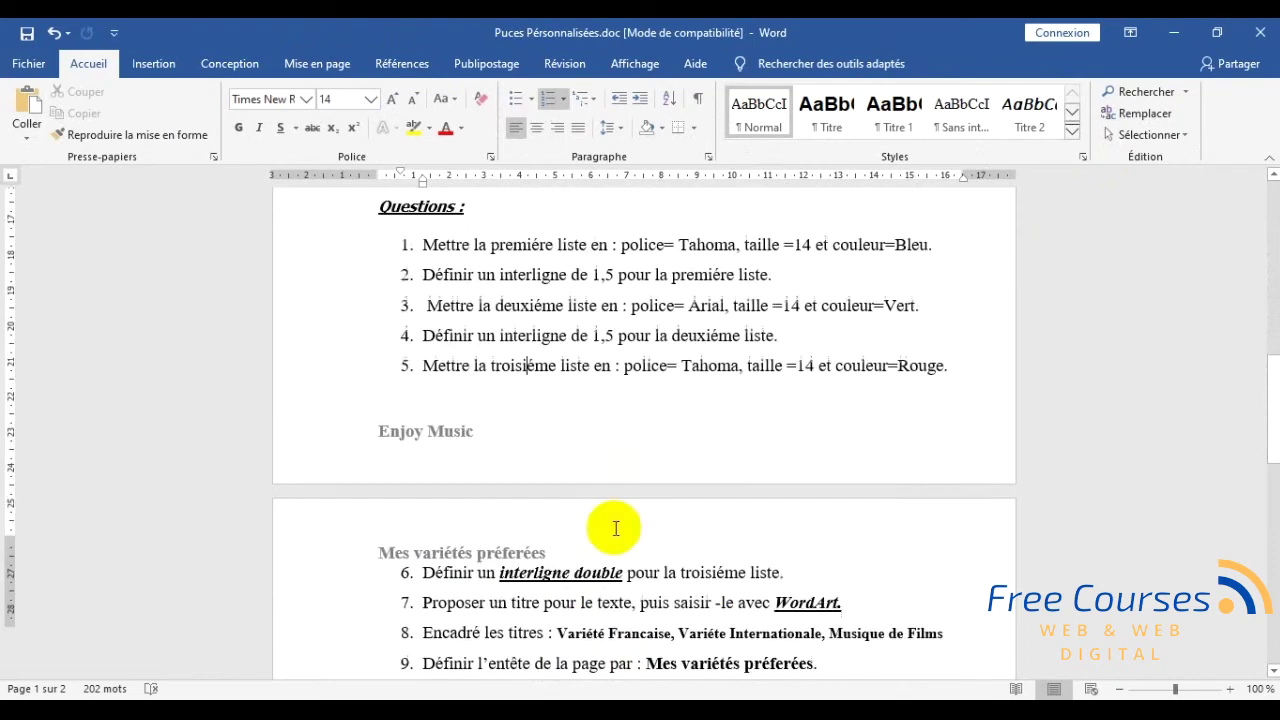
{"action": "scroll", "coordinate": [591, 514], "scroll_direction": "up", "scroll_amount": 10}
{"action": "scroll", "coordinate": [553, 406], "scroll_direction": "up", "scroll_amount": 4}
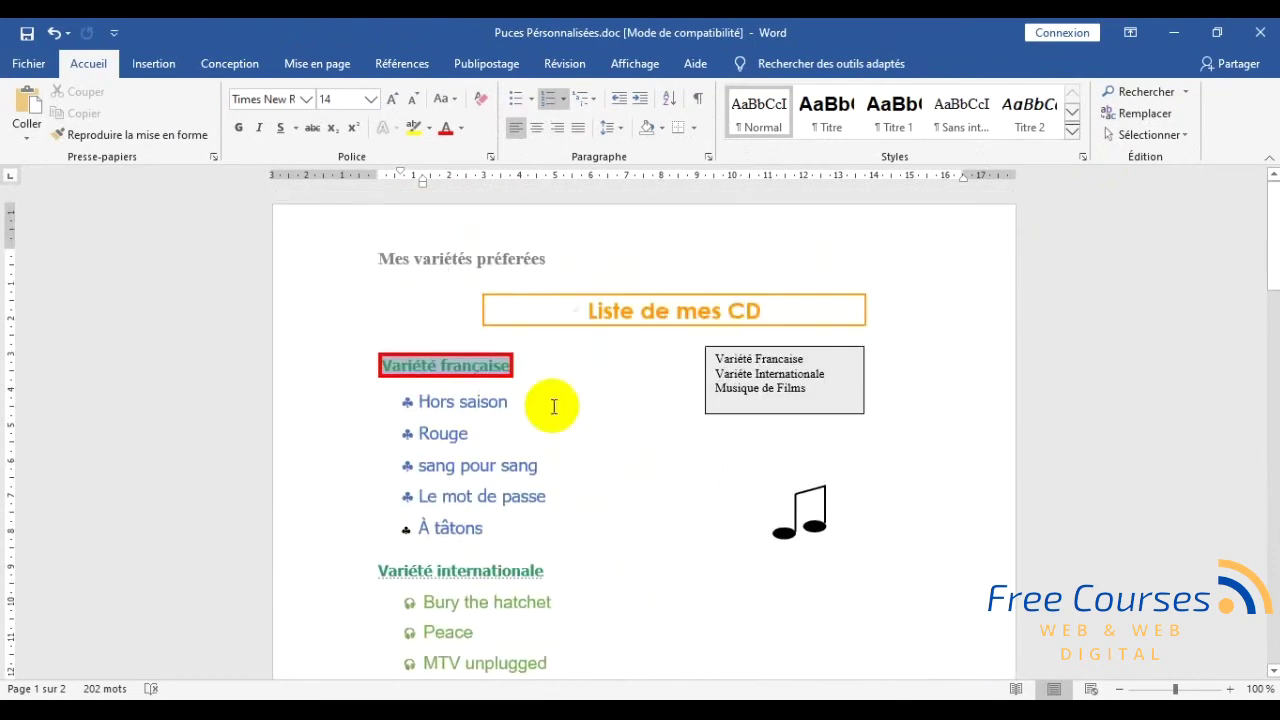
- Apply the purple hot-air balloon art as the page border on every page
{"action": "left_click", "coordinate": [695, 129]}
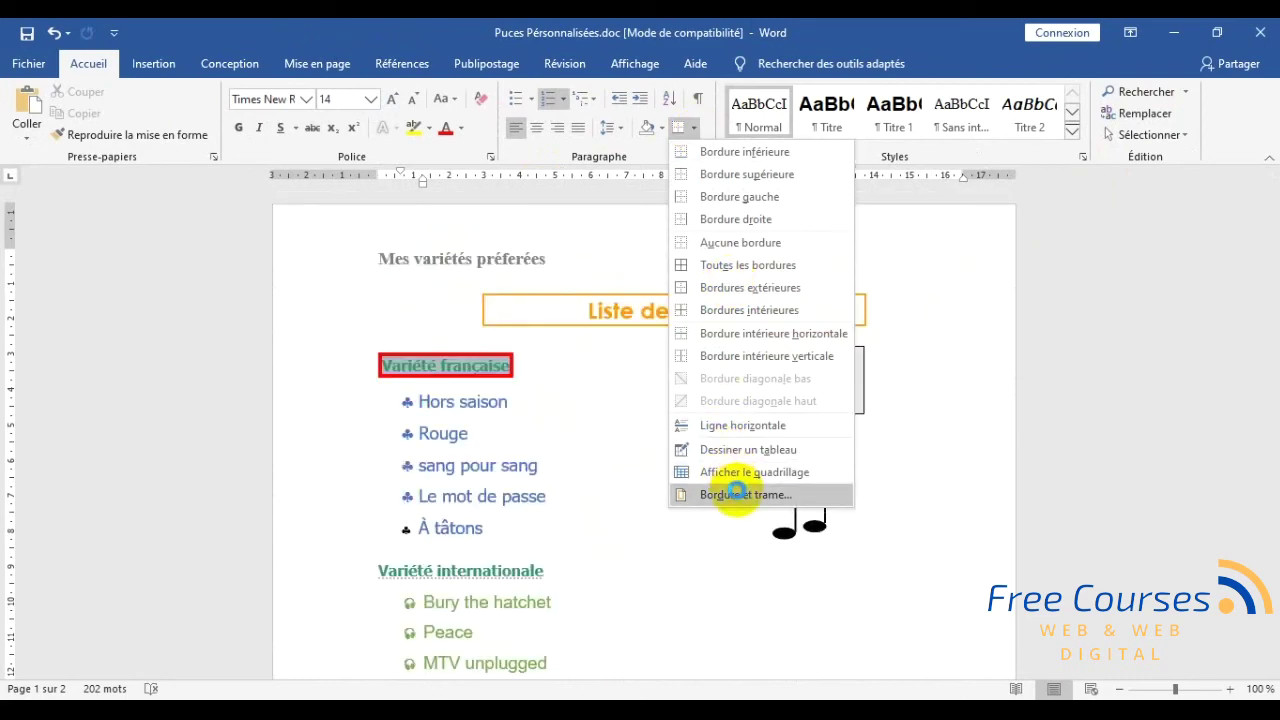
{"action": "left_click", "coordinate": [735, 492]}
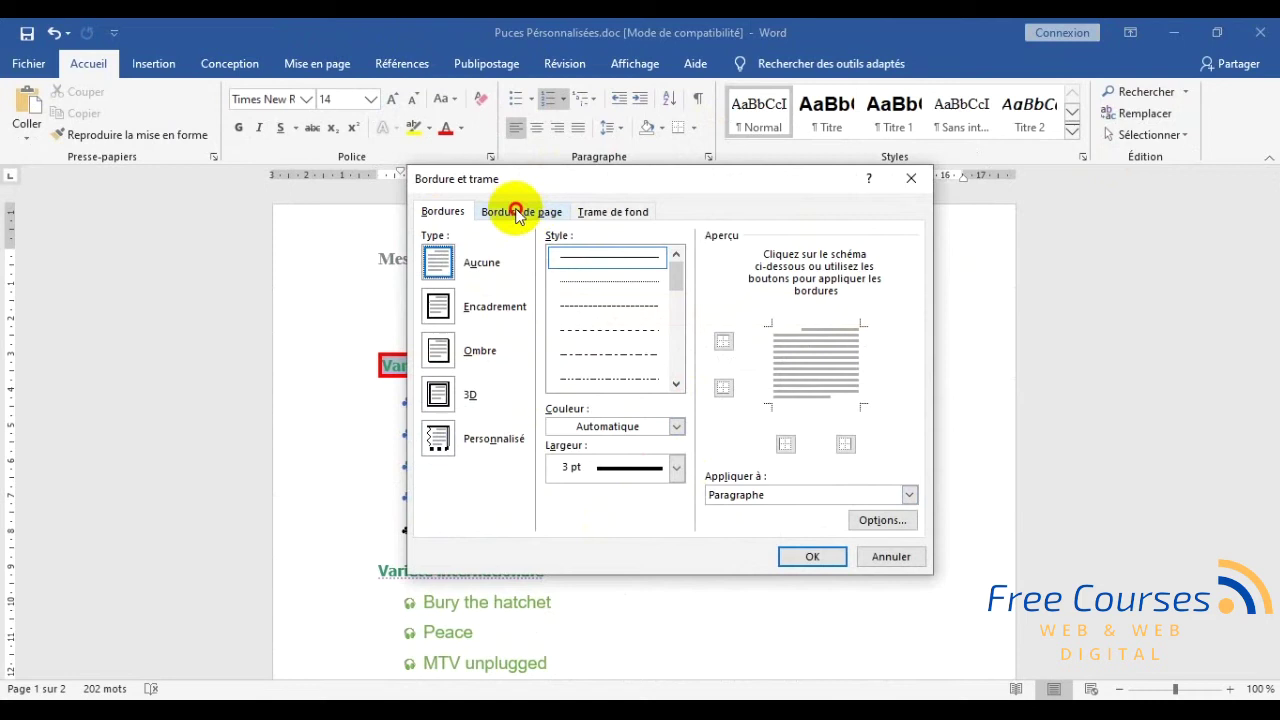
{"action": "left_click", "coordinate": [517, 214]}
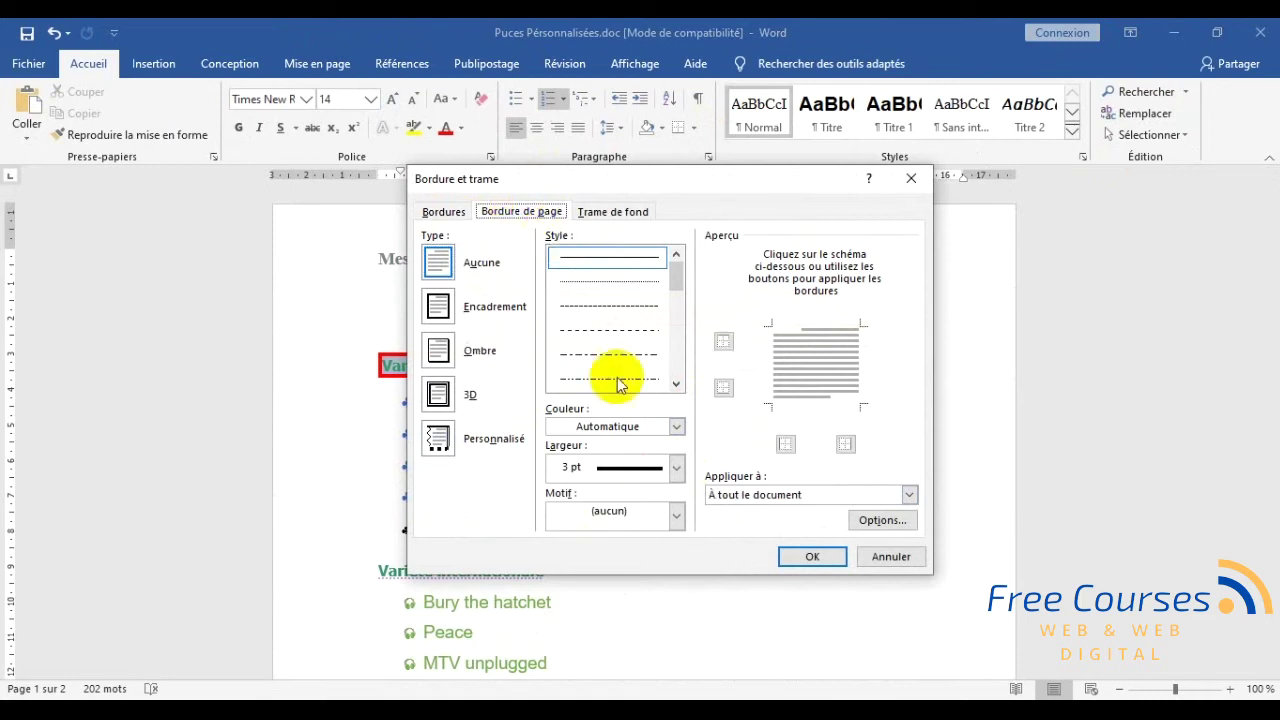
{"action": "left_click", "coordinate": [678, 516]}
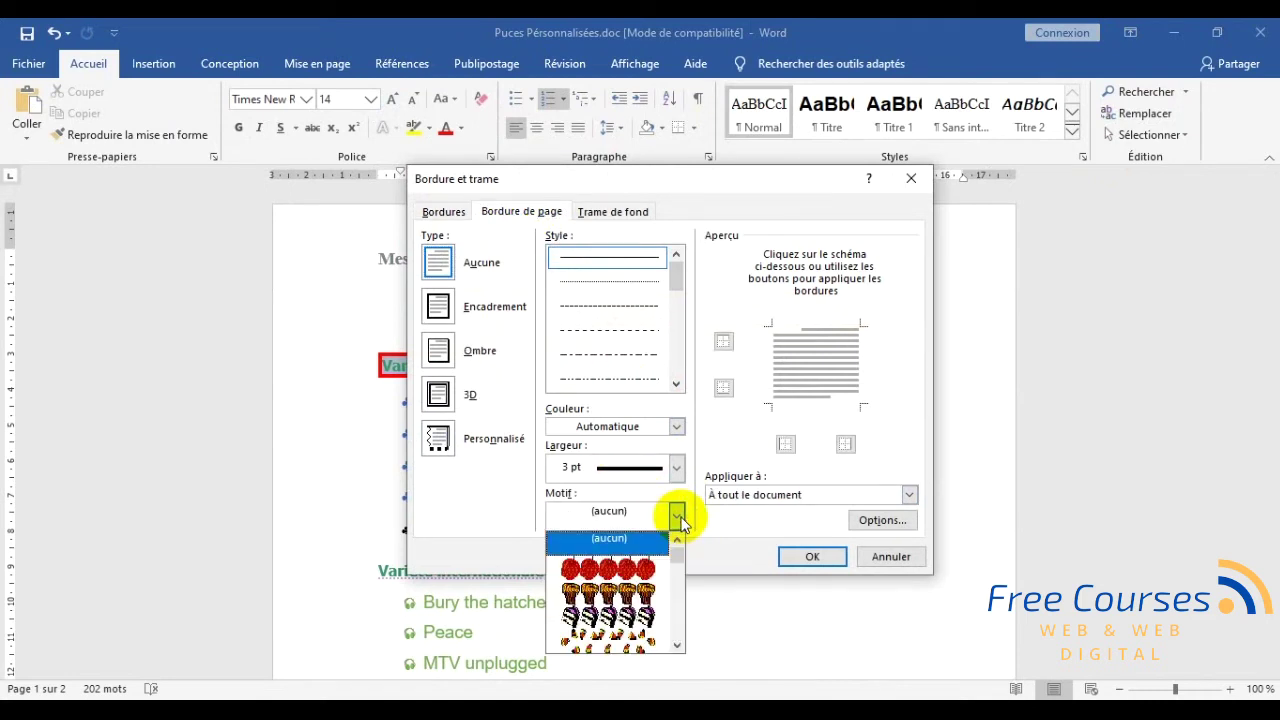
{"action": "scroll", "coordinate": [667, 590], "scroll_direction": "down", "scroll_amount": 2}
{"action": "scroll", "coordinate": [672, 607], "scroll_direction": "down", "scroll_amount": 2}
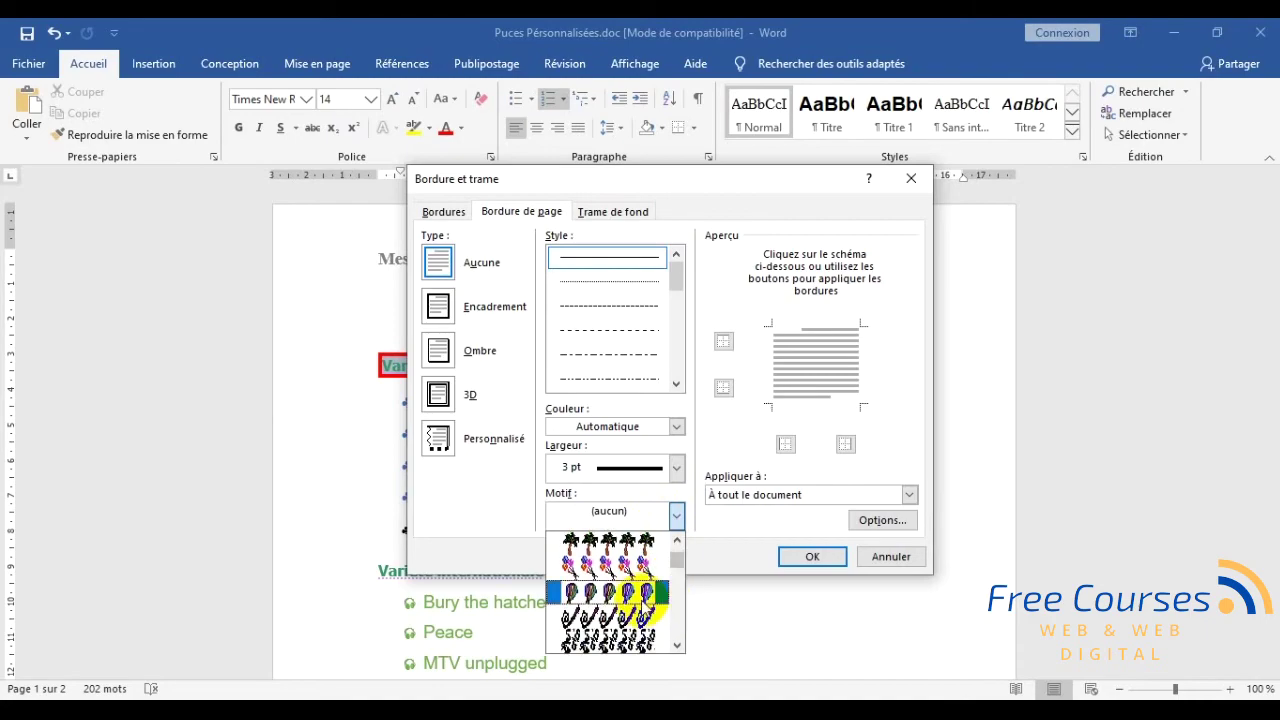
{"action": "left_click", "coordinate": [651, 596]}
{"action": "left_click", "coordinate": [812, 555]}
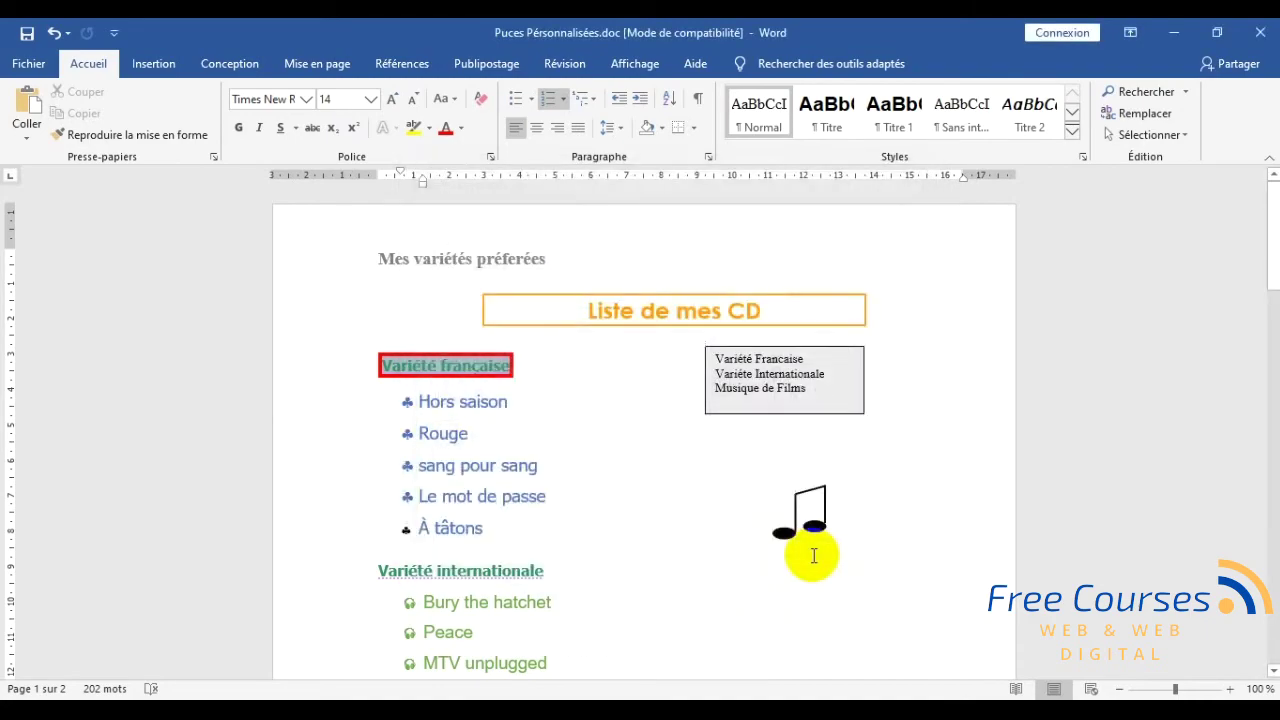
{"action": "scroll", "coordinate": [812, 560], "scroll_direction": "down", "scroll_amount": 9}
{"action": "scroll", "coordinate": [812, 560], "scroll_direction": "down", "scroll_amount": 2}
{"action": "scroll", "coordinate": [812, 565], "scroll_direction": "down", "scroll_amount": 1}
{"action": "scroll", "coordinate": [812, 565], "scroll_direction": "down", "scroll_amount": 2}
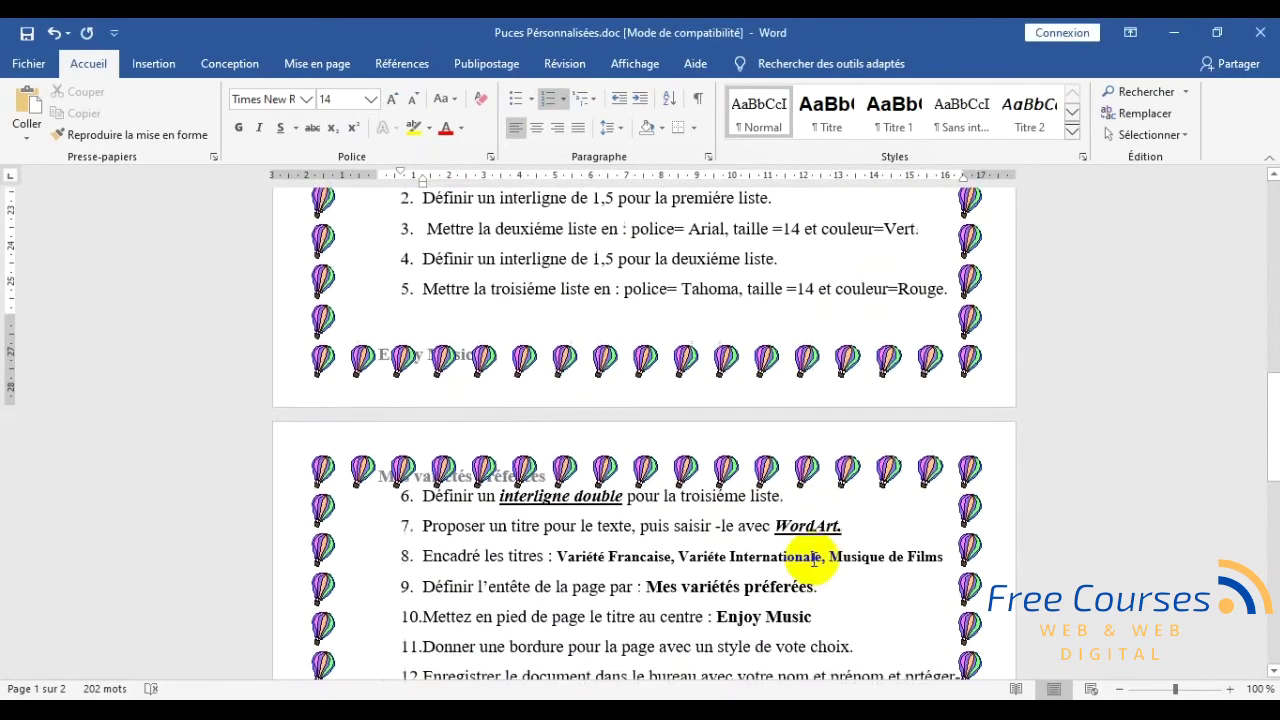
{"action": "scroll", "coordinate": [812, 563], "scroll_direction": "down", "scroll_amount": 3}
{"action": "scroll", "coordinate": [812, 563], "scroll_direction": "up", "scroll_amount": 6}
{"action": "scroll", "coordinate": [808, 558], "scroll_direction": "up", "scroll_amount": 6}
{"action": "scroll", "coordinate": [807, 556], "scroll_direction": "up", "scroll_amount": 3}
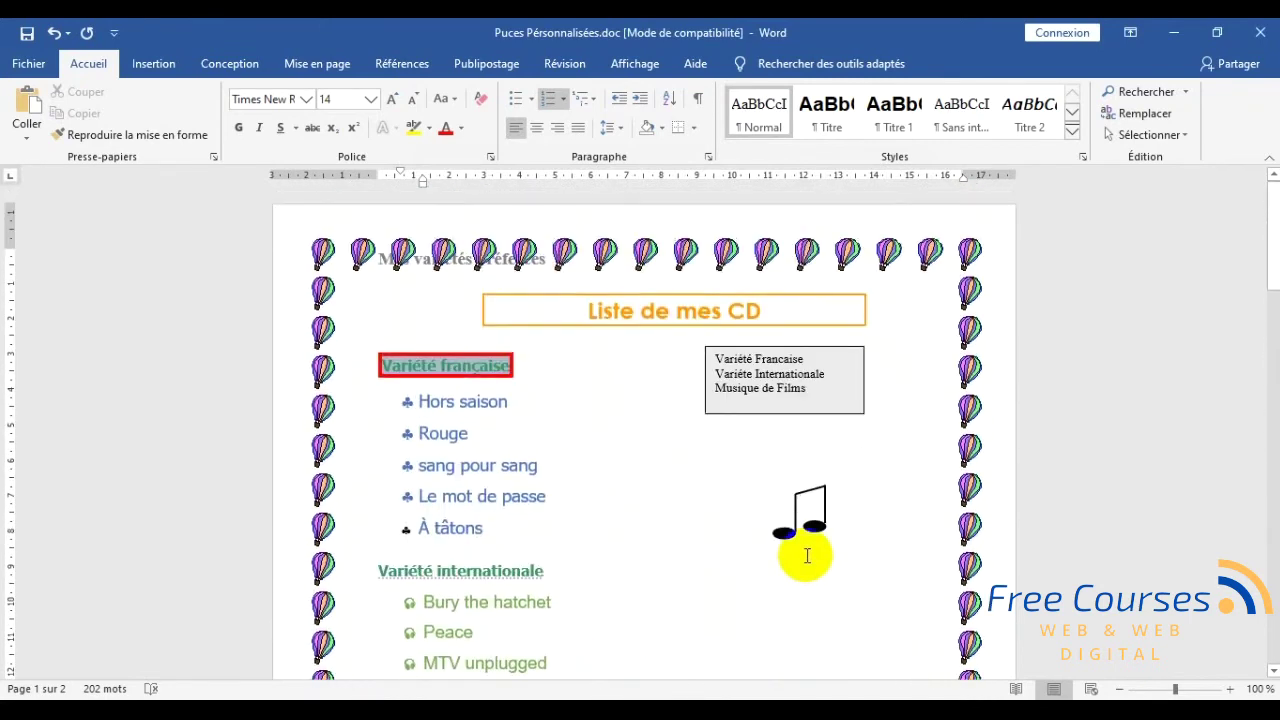
{"action": "scroll", "coordinate": [807, 555], "scroll_direction": "down", "scroll_amount": 1}
{"action": "scroll", "coordinate": [808, 555], "scroll_direction": "down", "scroll_amount": 5}
{"action": "scroll", "coordinate": [810, 555], "scroll_direction": "down", "scroll_amount": 3}
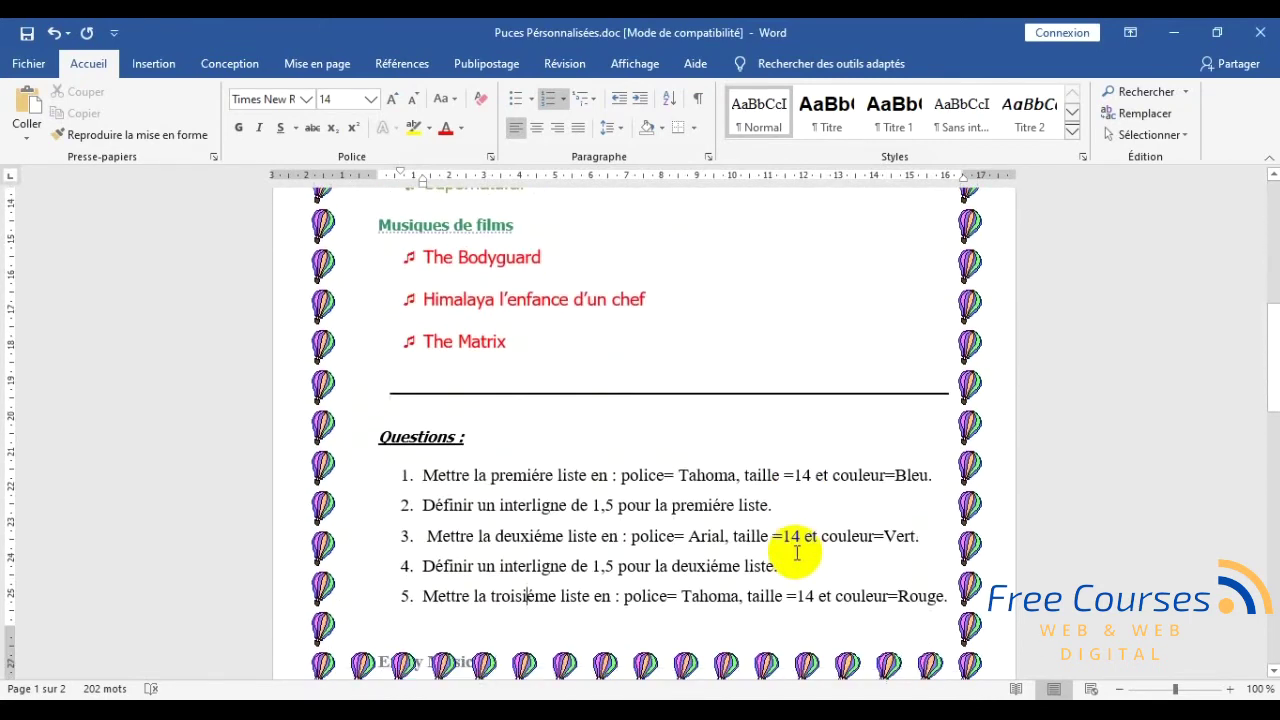
{"action": "scroll", "coordinate": [815, 555], "scroll_direction": "up", "scroll_amount": 2}
{"action": "scroll", "coordinate": [815, 554], "scroll_direction": "up", "scroll_amount": 6}
{"action": "scroll", "coordinate": [814, 560], "scroll_direction": "down", "scroll_amount": 3}
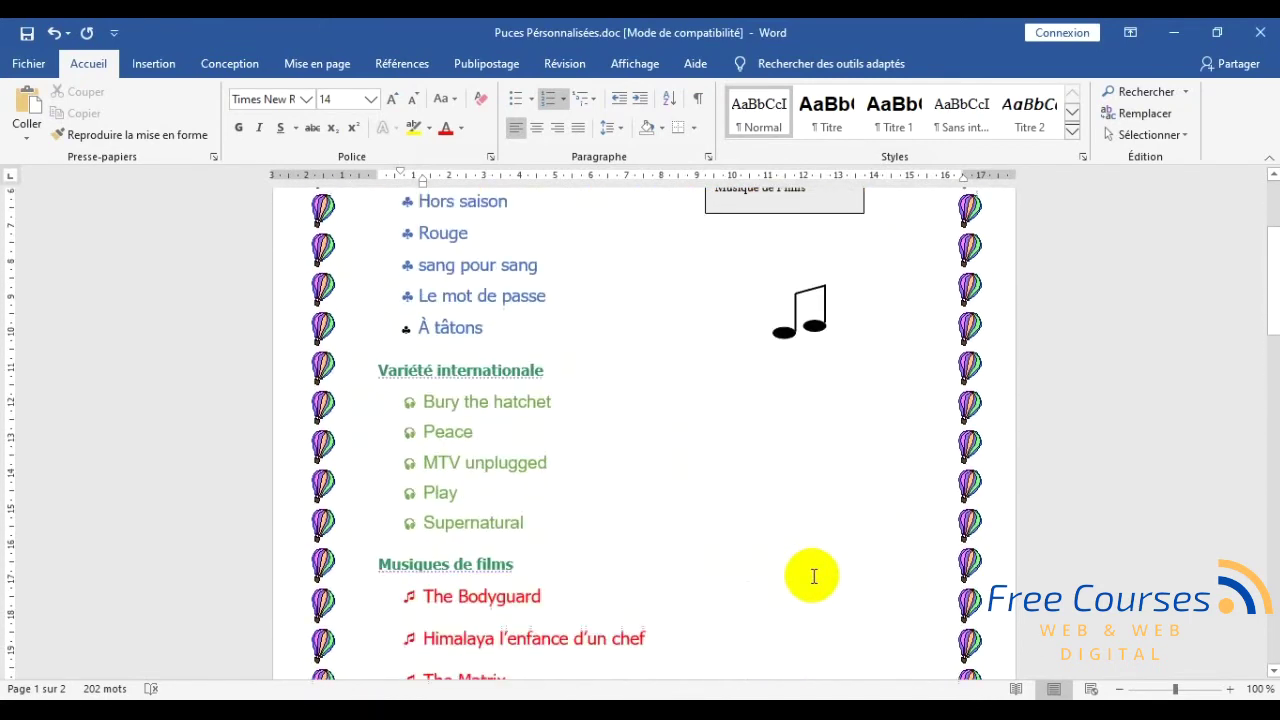
{"action": "scroll", "coordinate": [814, 574], "scroll_direction": "down", "scroll_amount": 5}
{"action": "scroll", "coordinate": [812, 578], "scroll_direction": "up", "scroll_amount": 3}
{"action": "scroll", "coordinate": [812, 577], "scroll_direction": "up", "scroll_amount": 5}
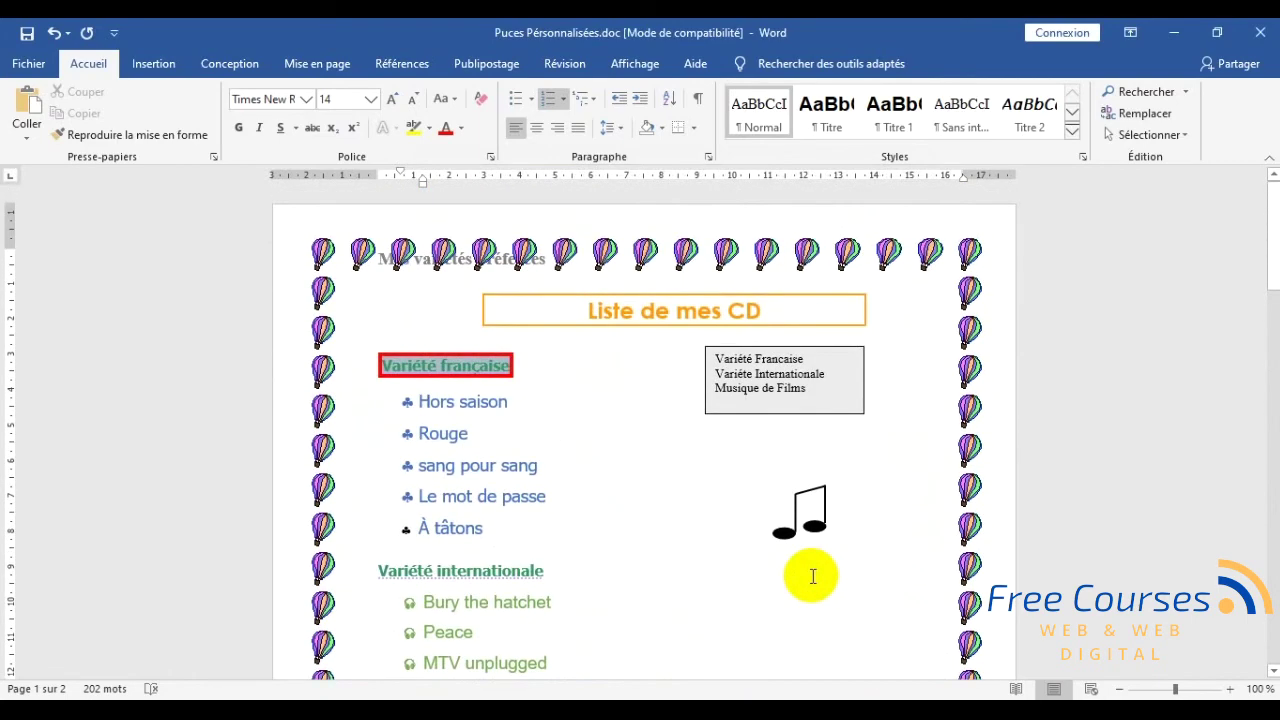
{"action": "scroll", "coordinate": [657, 523], "scroll_direction": "down", "scroll_amount": 3}
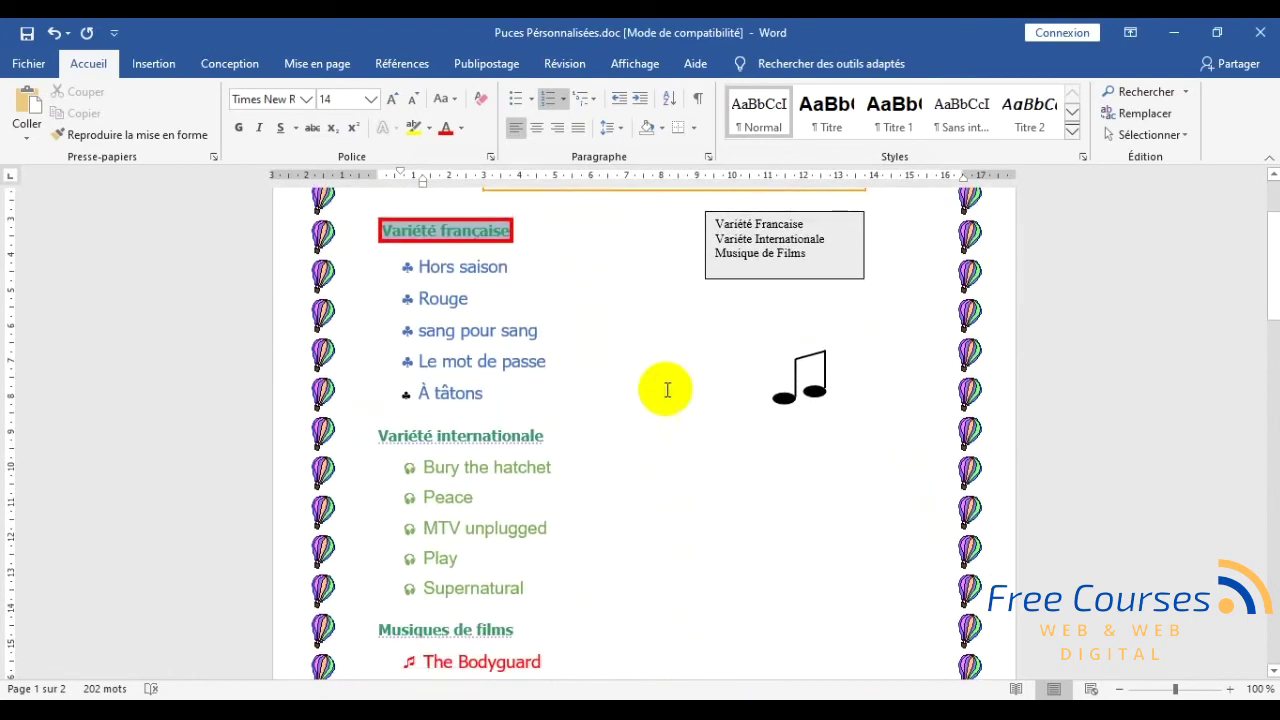
{"action": "scroll", "coordinate": [674, 414], "scroll_direction": "down", "scroll_amount": 4}
{"action": "scroll", "coordinate": [686, 431], "scroll_direction": "up", "scroll_amount": 5}
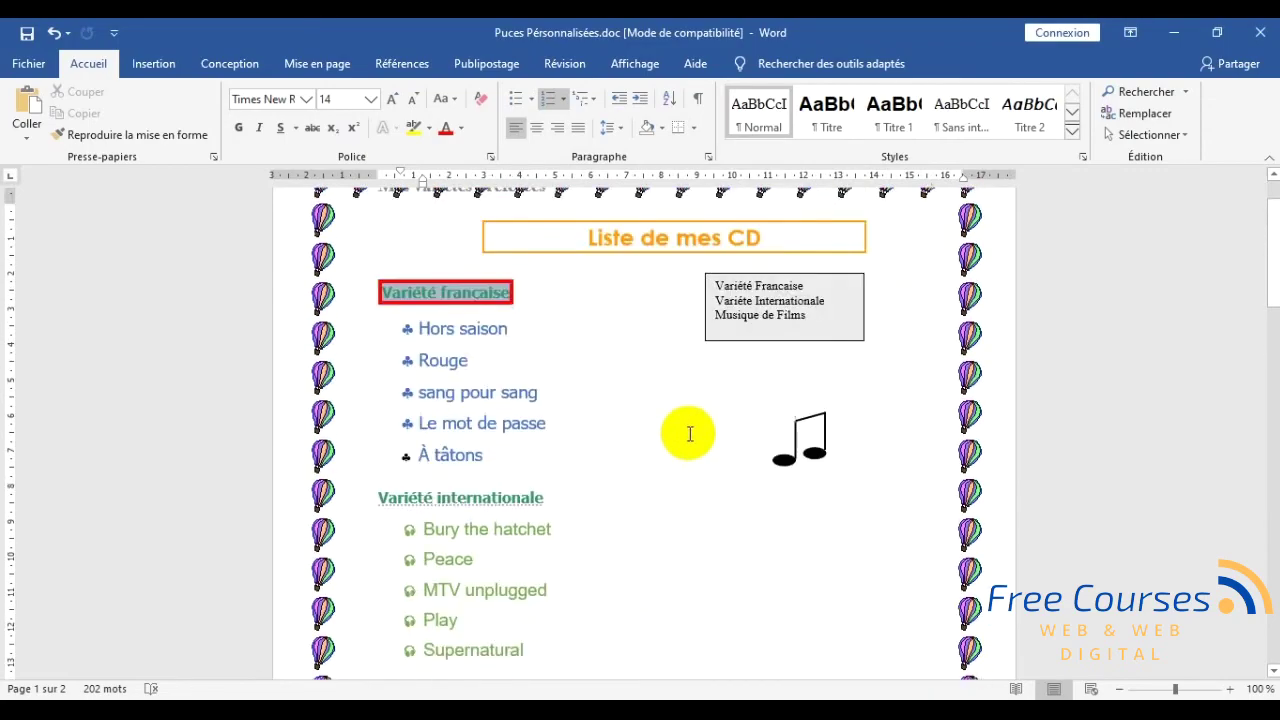
{"action": "scroll", "coordinate": [686, 431], "scroll_direction": "up", "scroll_amount": 2}
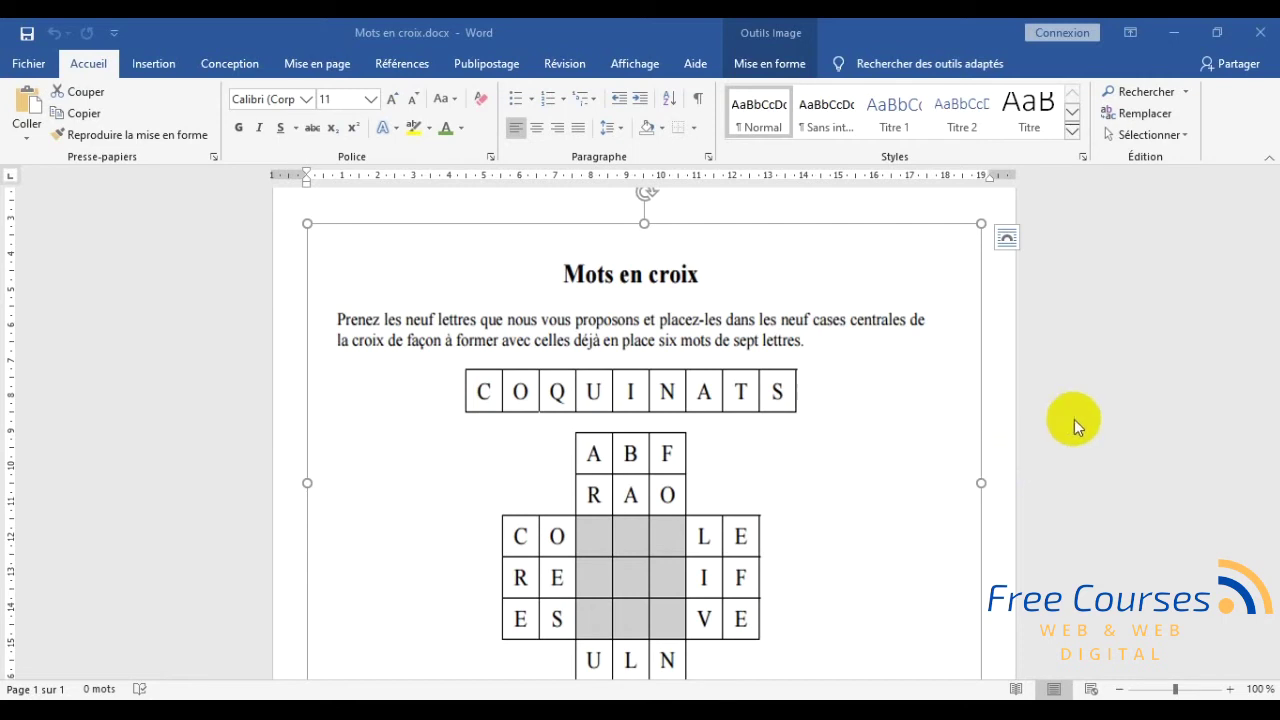
- Switch to the blank Document2 window from the taskbar
{"action": "scroll", "coordinate": [1076, 419], "scroll_direction": "down", "scroll_amount": 1}
{"action": "scroll", "coordinate": [1076, 419], "scroll_direction": "down", "scroll_amount": 1}
{"action": "scroll", "coordinate": [1076, 419], "scroll_direction": "up", "scroll_amount": 1}
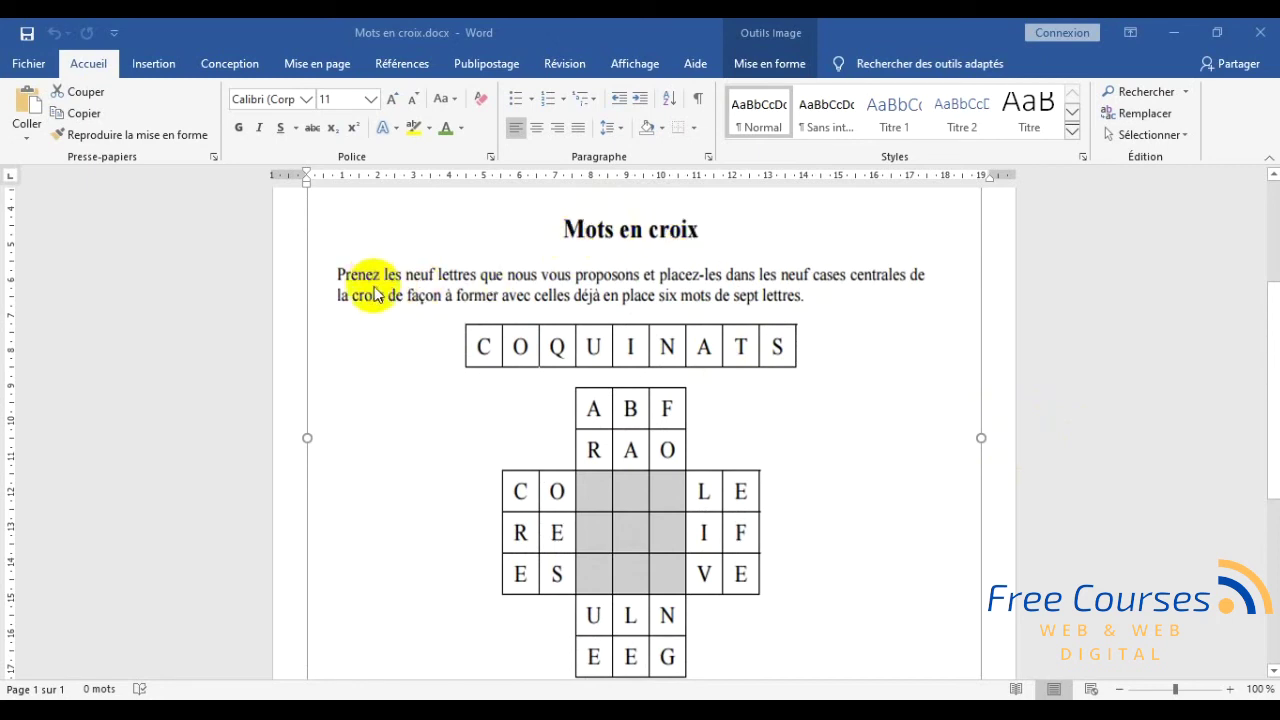
{"action": "scroll", "coordinate": [702, 404], "scroll_direction": "down", "scroll_amount": 1}
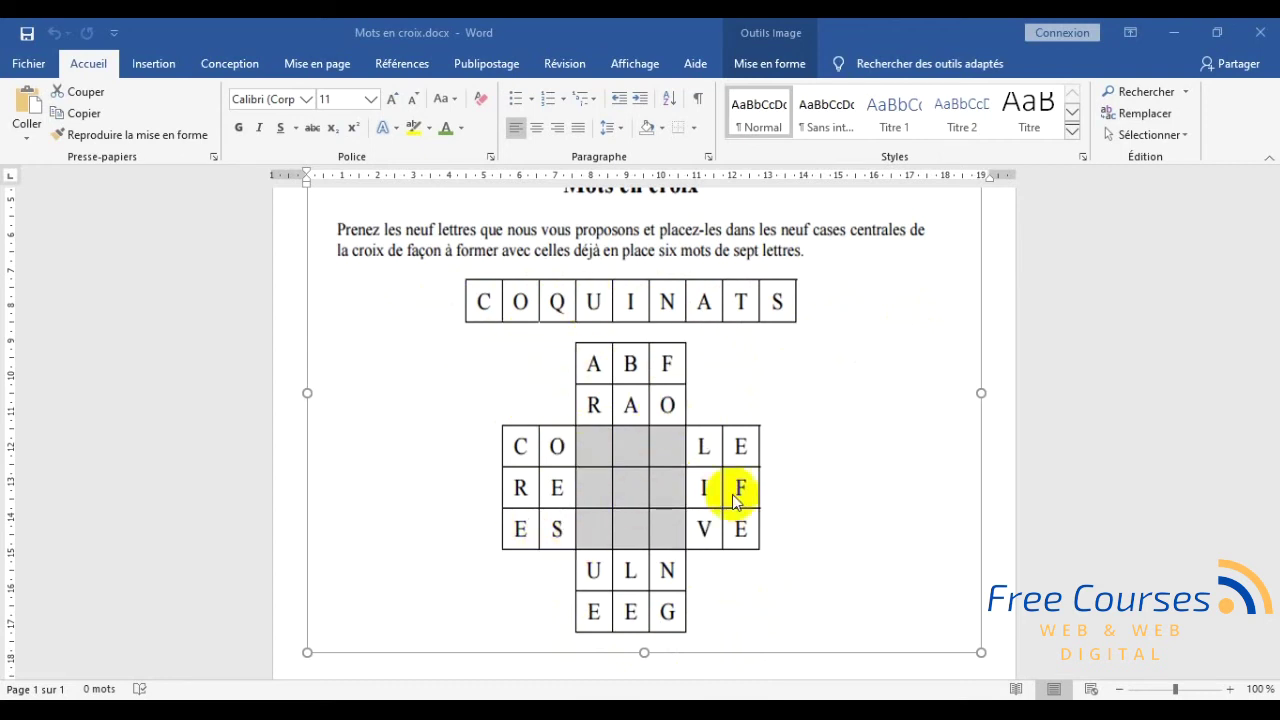
{"action": "scroll", "coordinate": [760, 400], "scroll_direction": "up", "scroll_amount": 1}
{"action": "scroll", "coordinate": [768, 420], "scroll_direction": "up", "scroll_amount": 1}
{"action": "scroll", "coordinate": [766, 420], "scroll_direction": "down", "scroll_amount": 1}
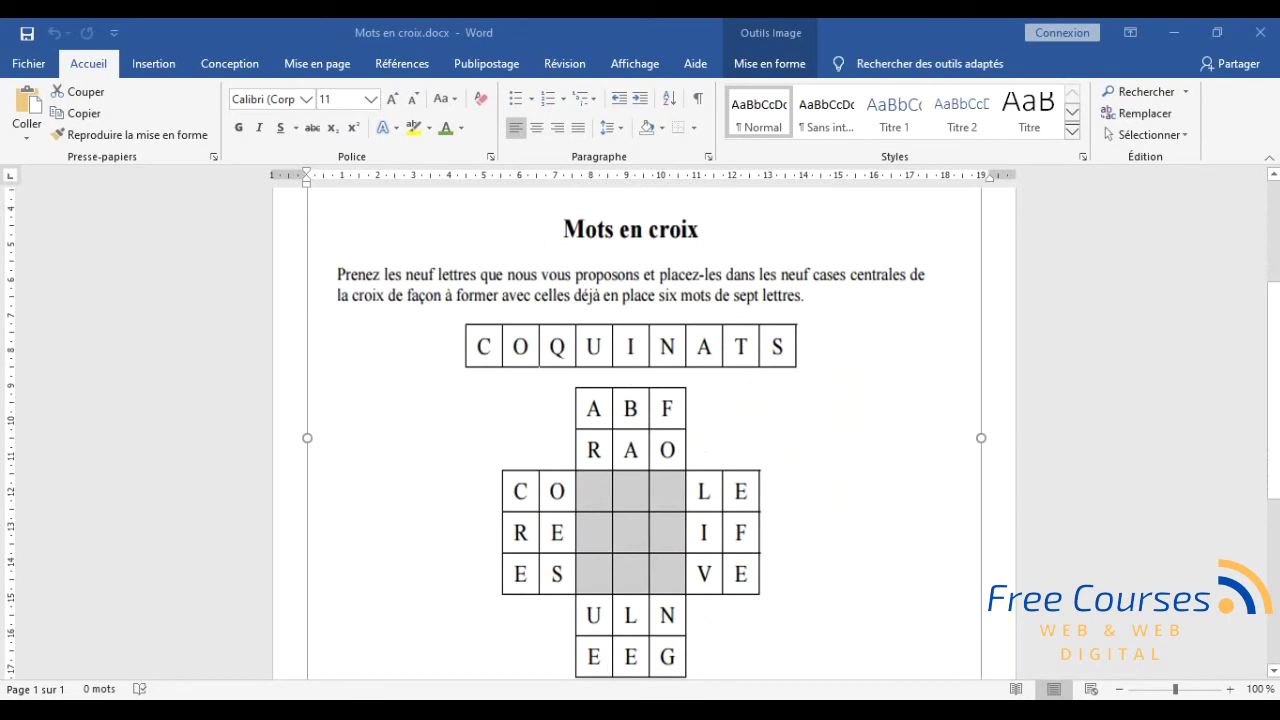
{"action": "left_click", "coordinate": [1029, 586]}
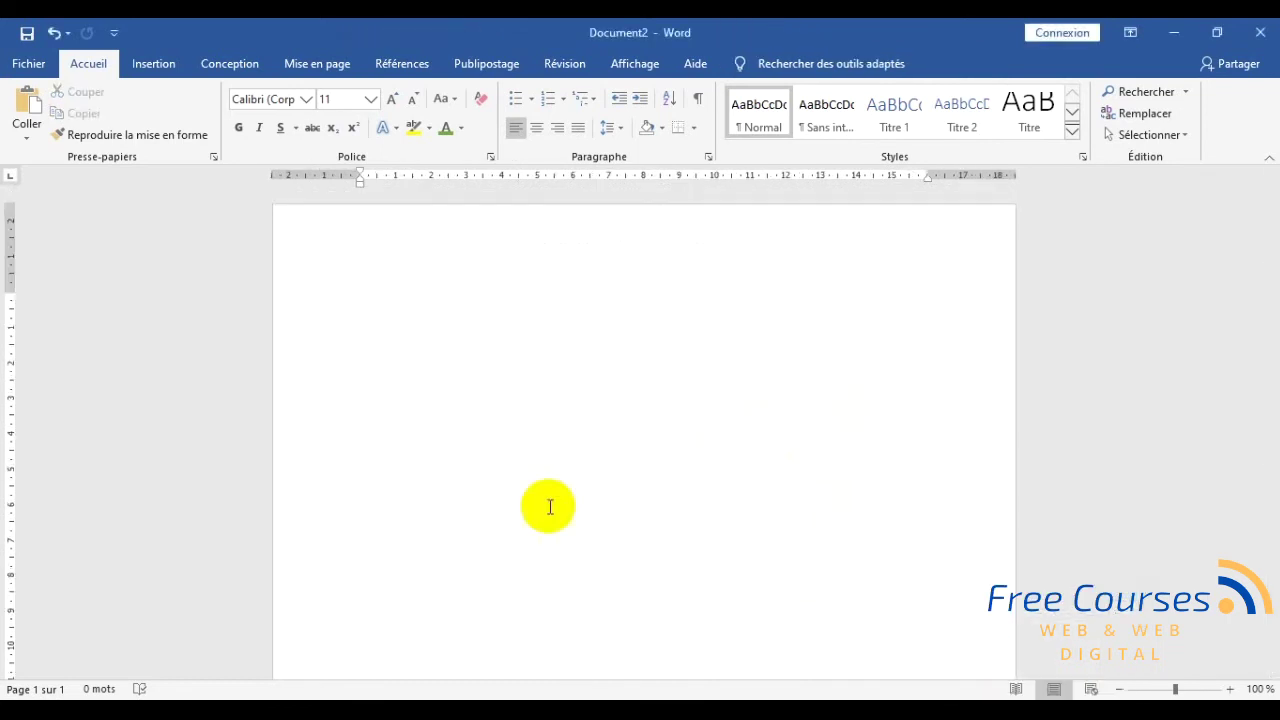
- Type 'Mots en croix' as a bold, centred 24 pt title, then return to the reference file
{"action": "type", "text": "Mots en croix"}
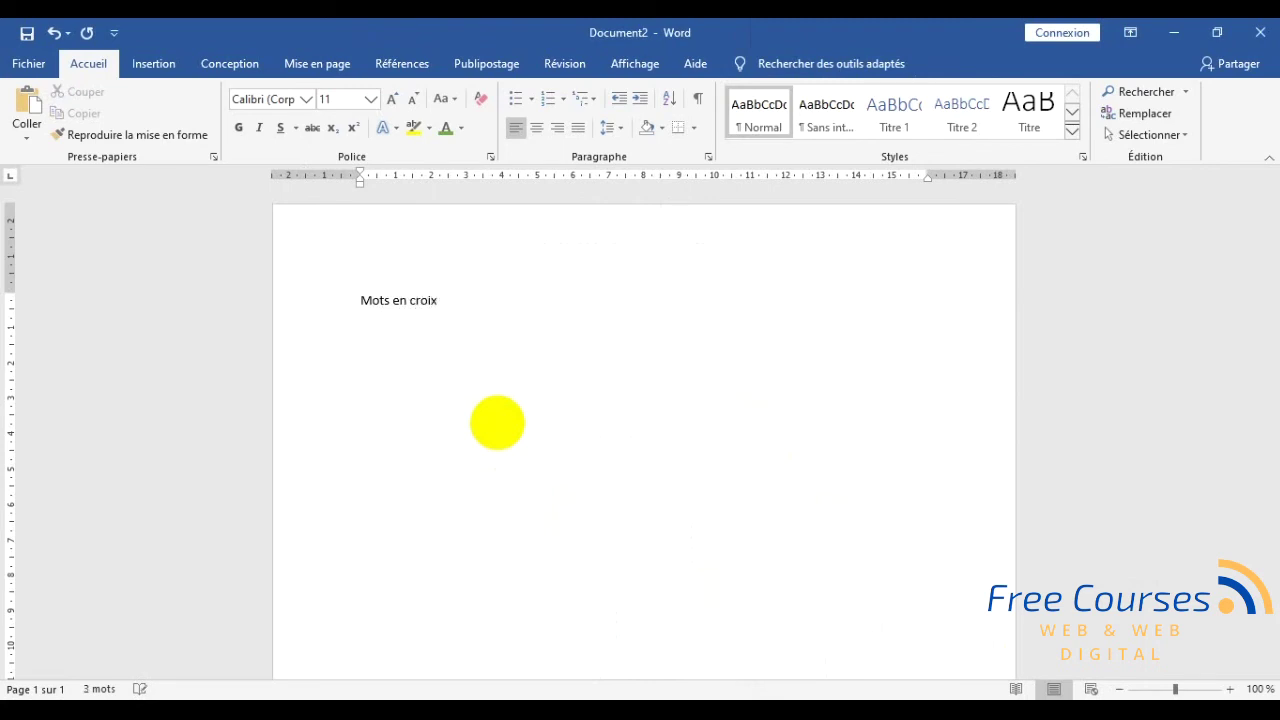
{"action": "left_click", "coordinate": [312, 289]}
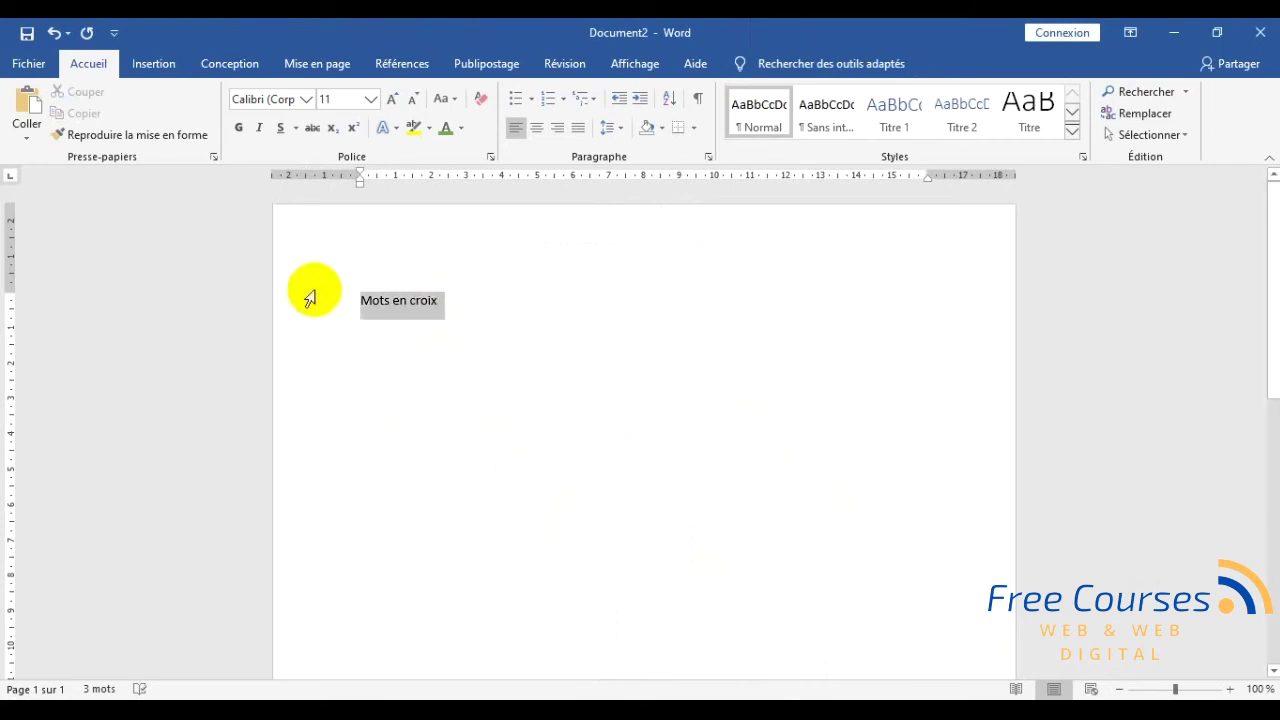
{"action": "left_click", "coordinate": [391, 99]}
{"action": "left_click", "coordinate": [391, 99]}
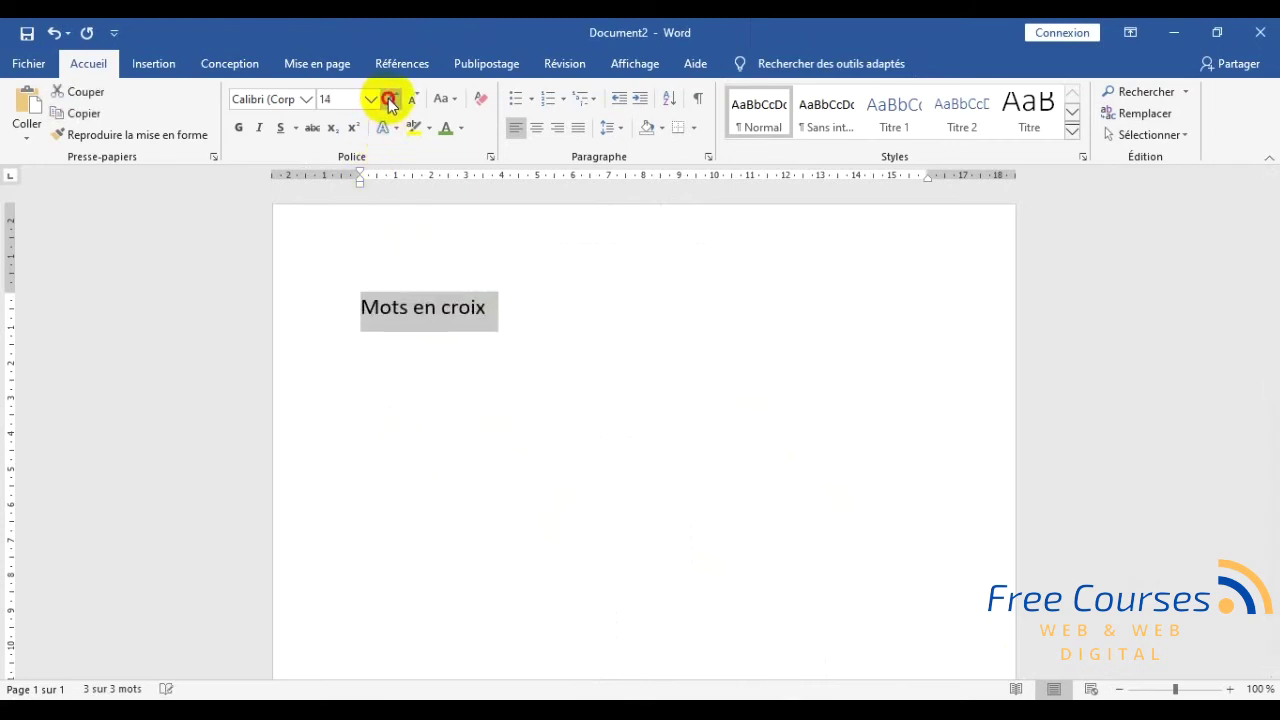
{"action": "left_click", "coordinate": [391, 99]}
{"action": "left_click", "coordinate": [391, 99]}
{"action": "left_click", "coordinate": [391, 99]}
{"action": "left_click", "coordinate": [391, 99]}
{"action": "left_click", "coordinate": [391, 99]}
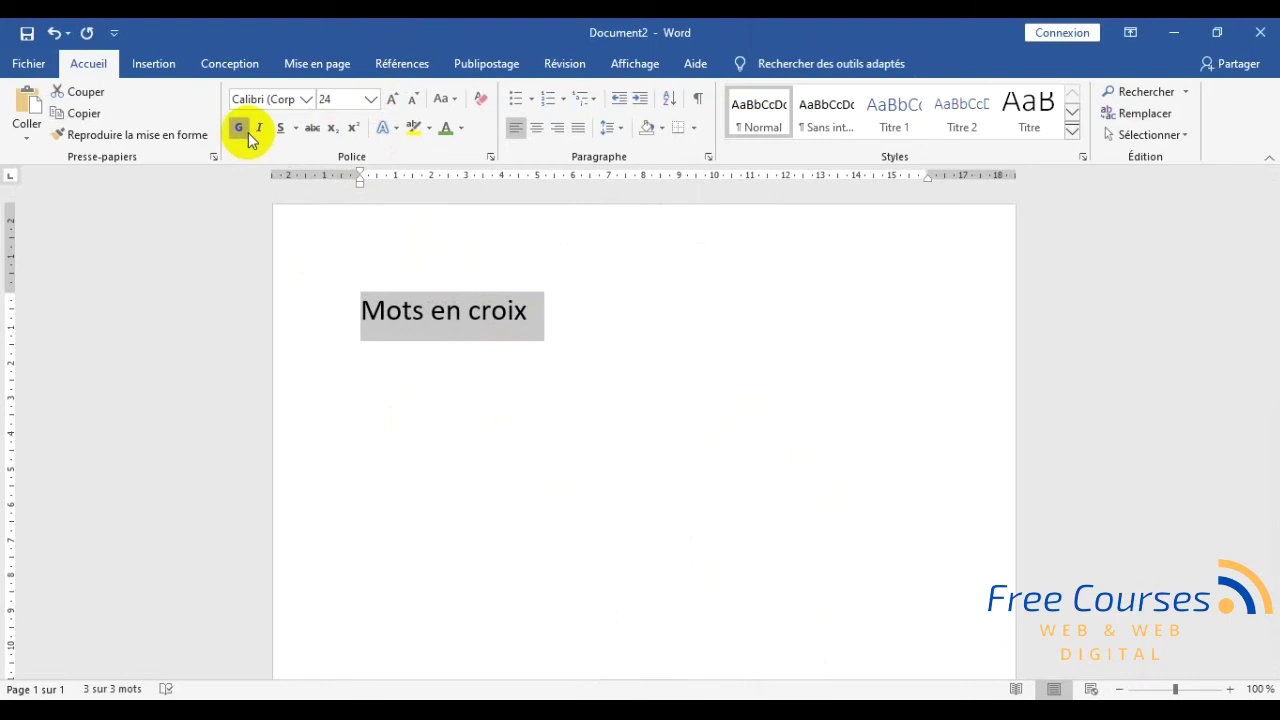
{"action": "left_click", "coordinate": [245, 133]}
{"action": "left_click", "coordinate": [537, 128]}
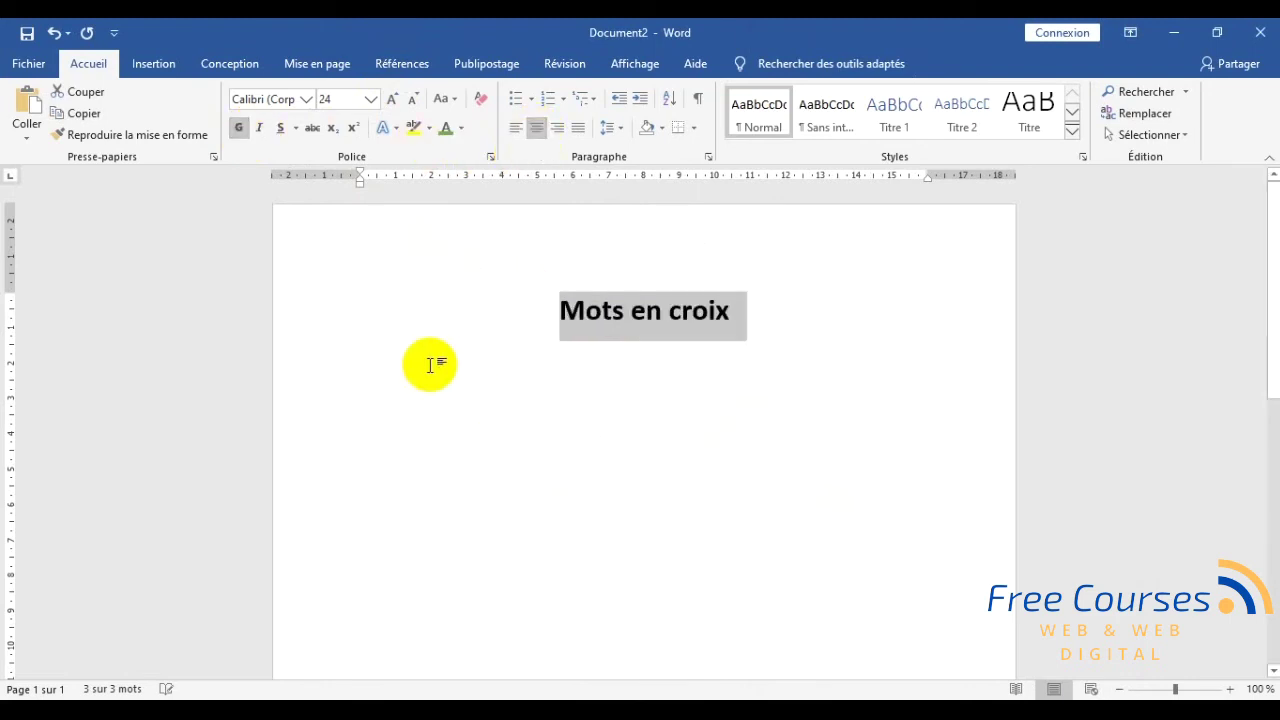
{"action": "left_click", "coordinate": [430, 365]}
{"action": "mouse_move", "coordinate": [857, 712]}
{"action": "left_click", "coordinate": [857, 677]}
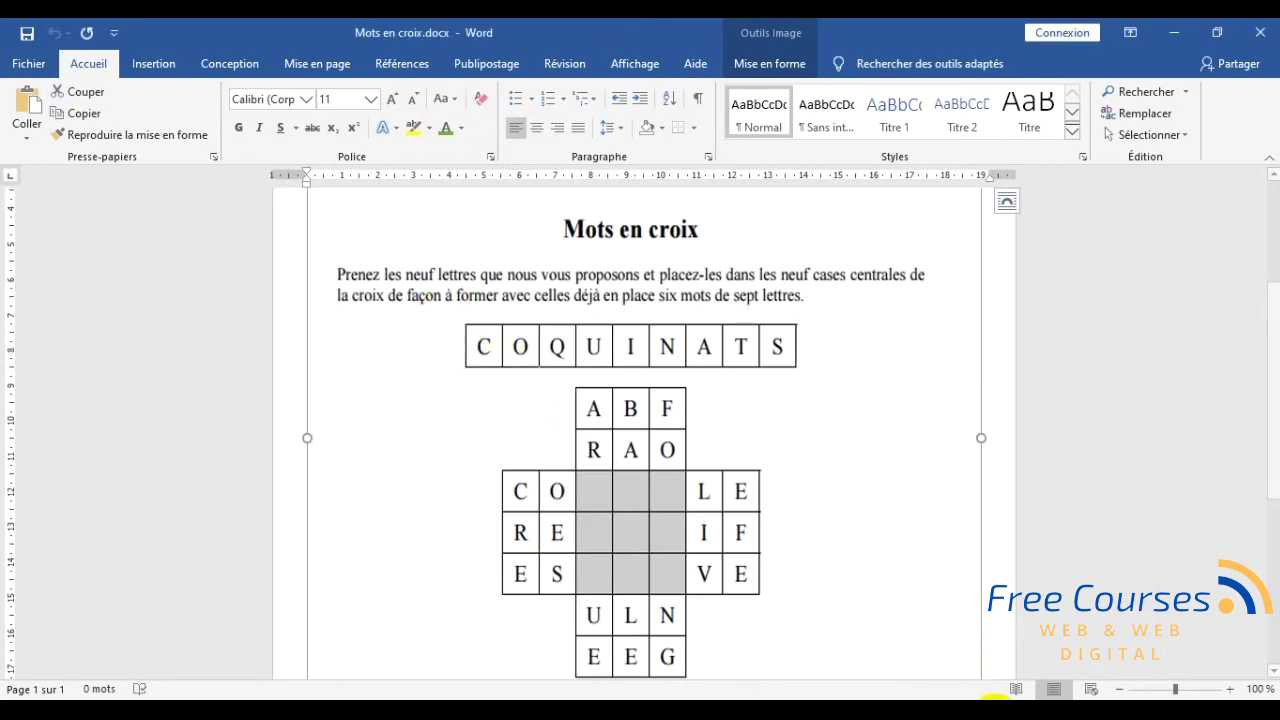
- Paste the two-line Notepad instruction paragraph under the 'Mots en croix' title in Document2
{"action": "left_click", "coordinate": [995, 702]}
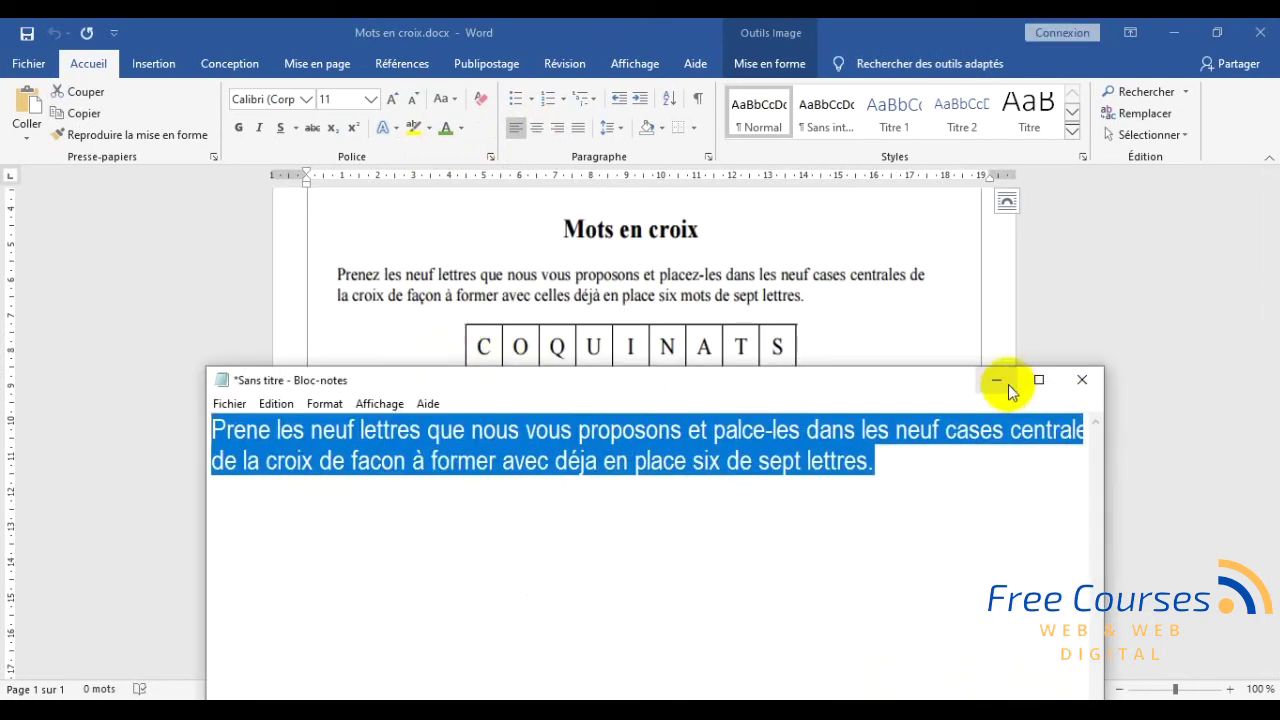
{"action": "left_click", "coordinate": [1008, 385]}
{"action": "mouse_move", "coordinate": [975, 705]}
{"action": "left_click", "coordinate": [986, 657]}
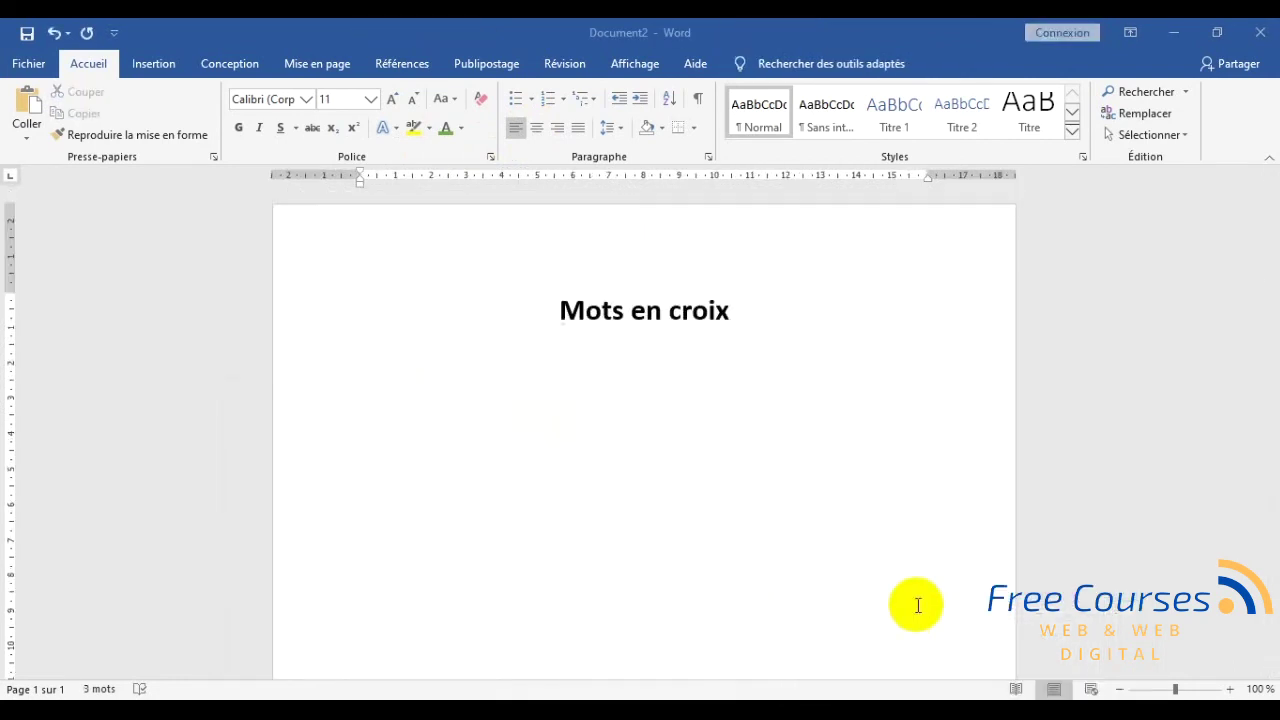
{"action": "left_click", "coordinate": [673, 543]}
{"action": "type", "text": "Prene les neuf lettres que nous vous proposons et palce-les dans les neuf cases centrales de la croix de facon à former avec déja en place six de sept lettres."}
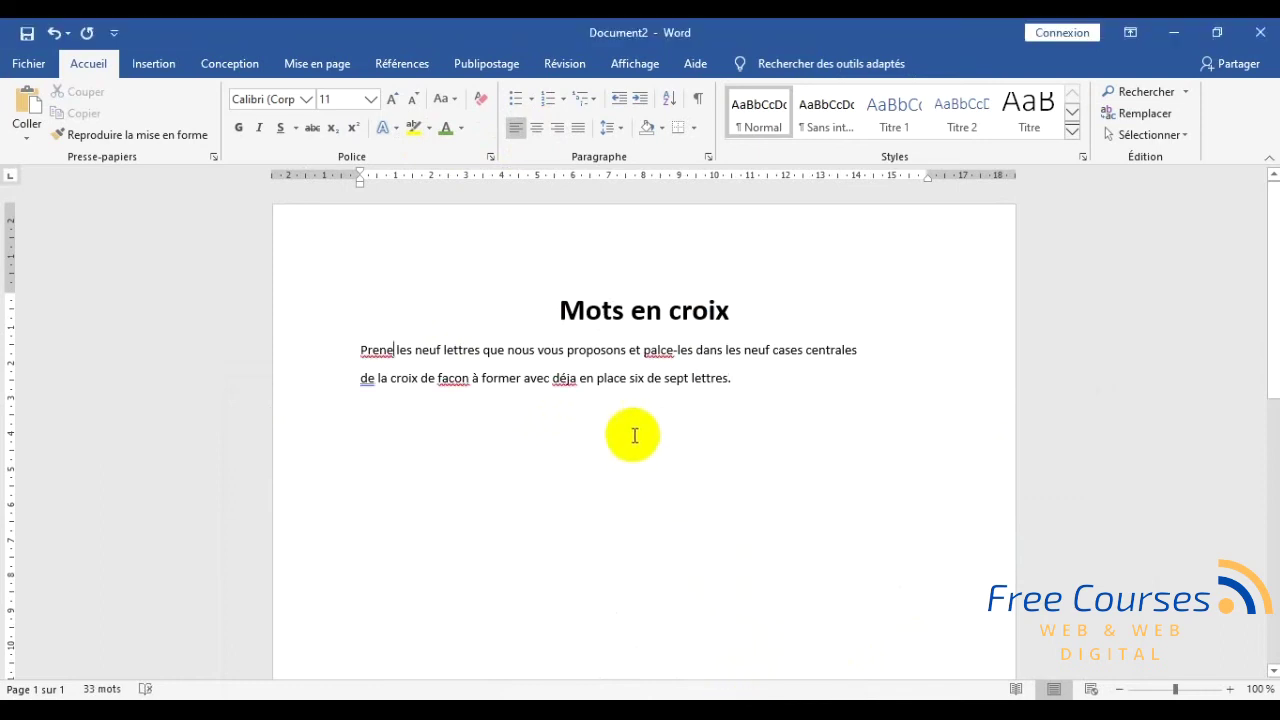
{"action": "left_click", "coordinate": [673, 349]}
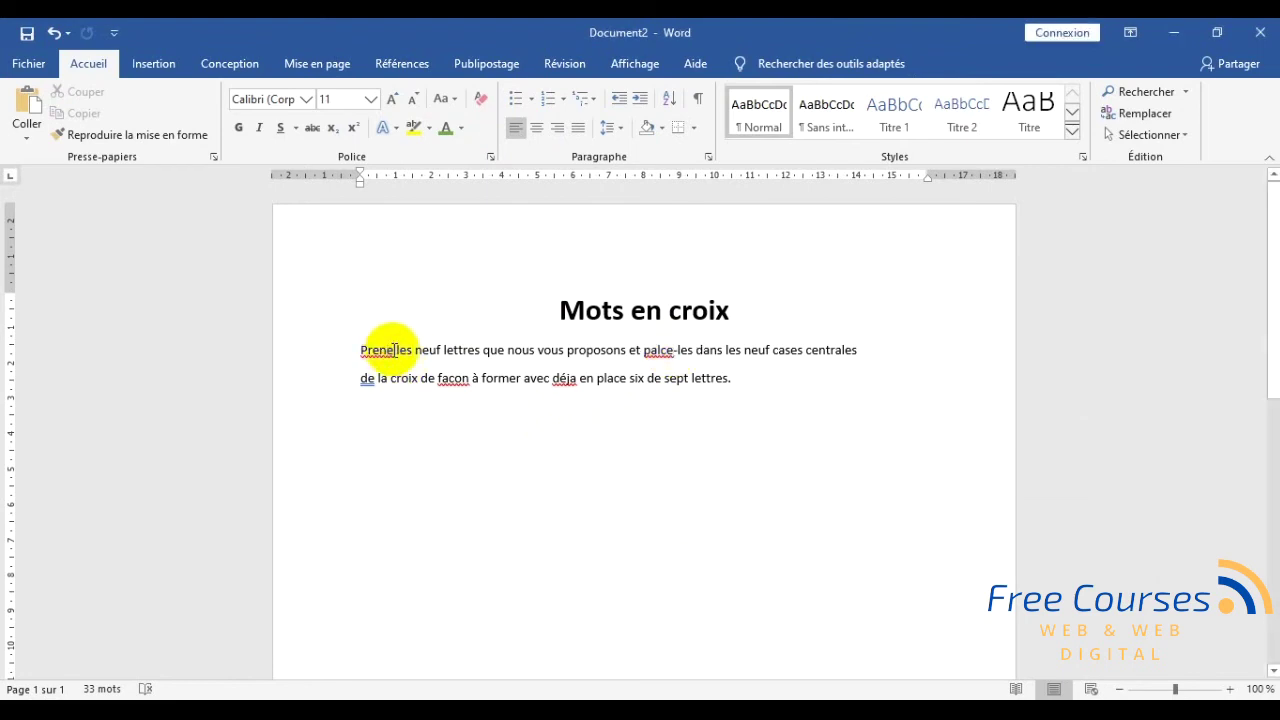
{"action": "double_click", "coordinate": [547, 667]}
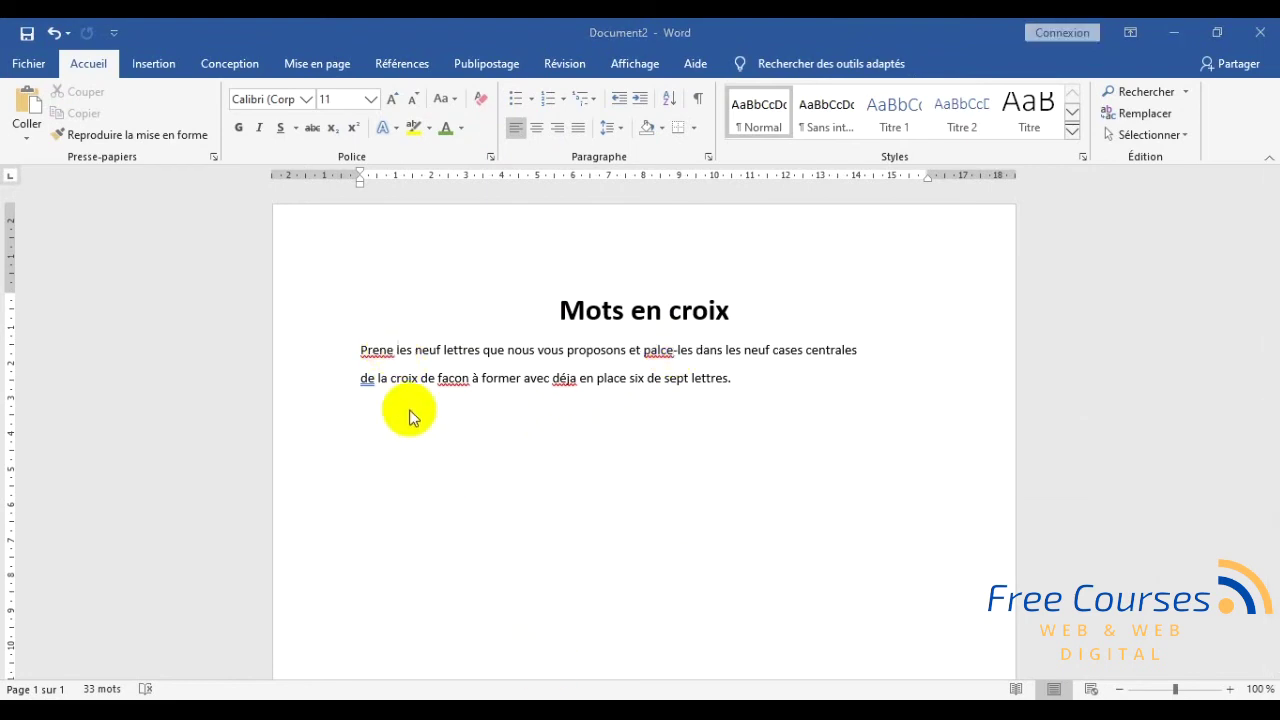
- Correct 'Prene' to 'Prenez' and 'palce' to 'place' using the spelling suggestions
{"action": "left_click", "coordinate": [392, 347]}
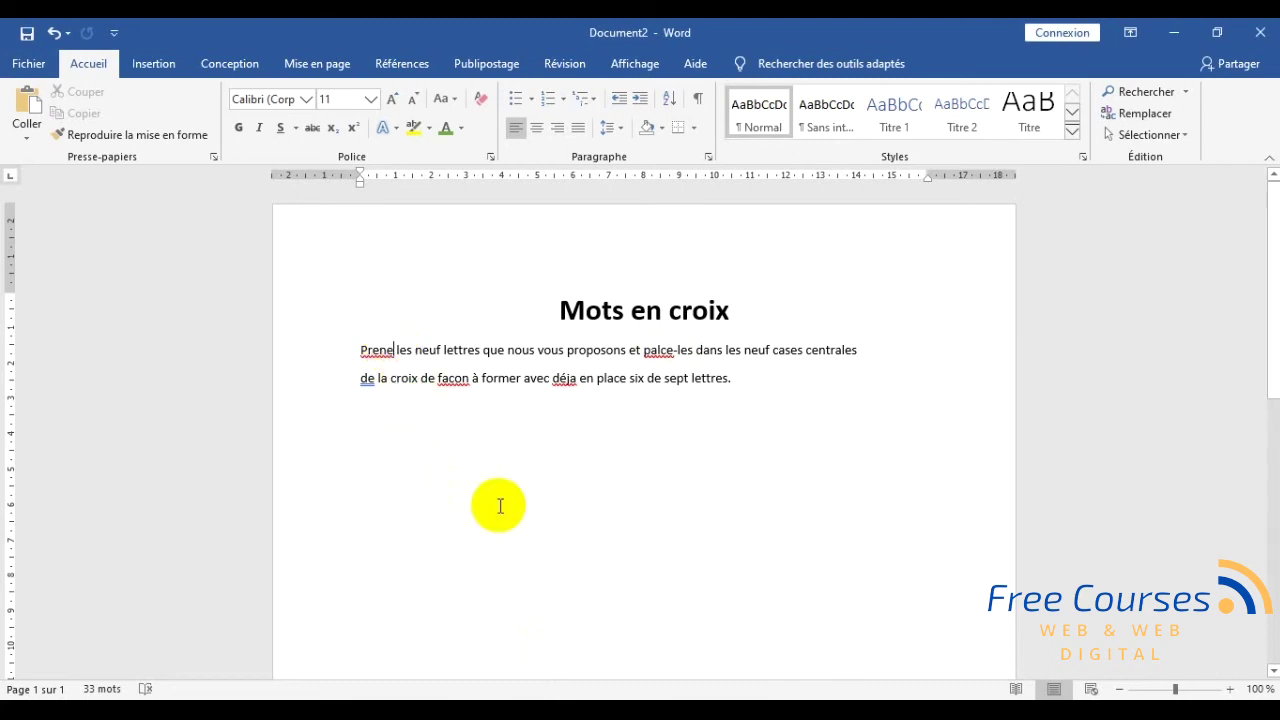
{"action": "right_click", "coordinate": [380, 347]}
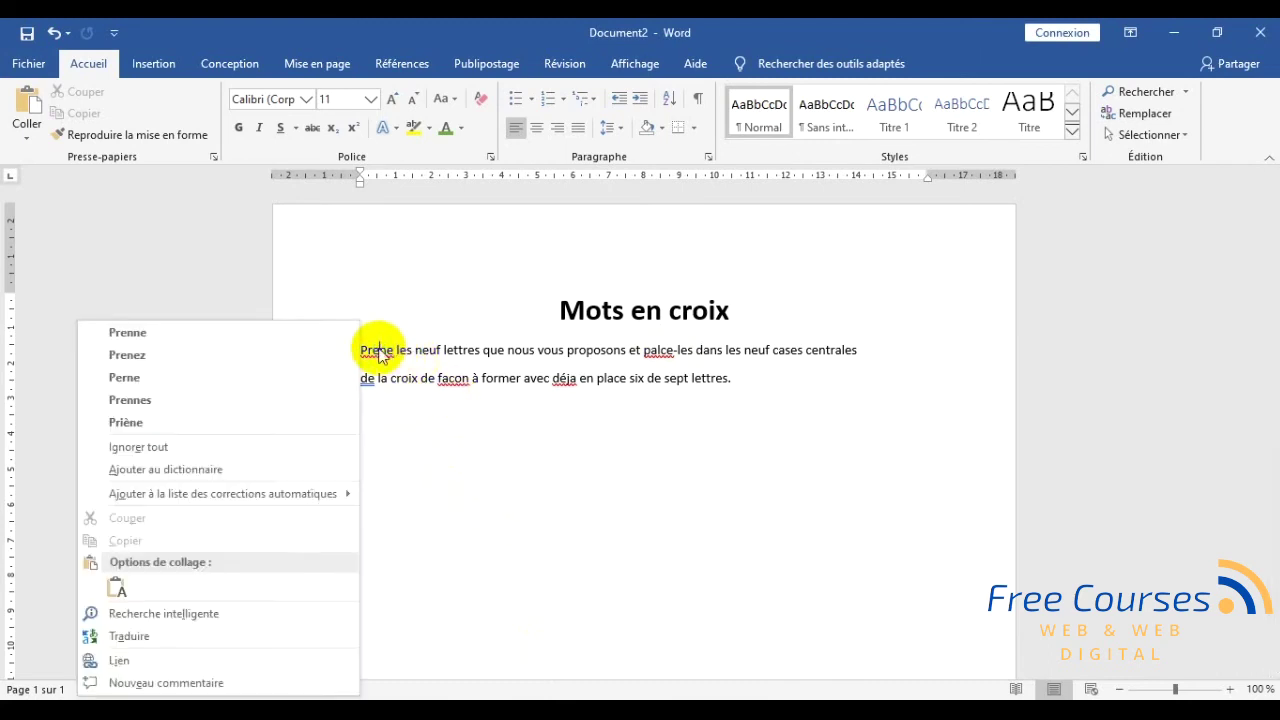
{"action": "left_click", "coordinate": [247, 355]}
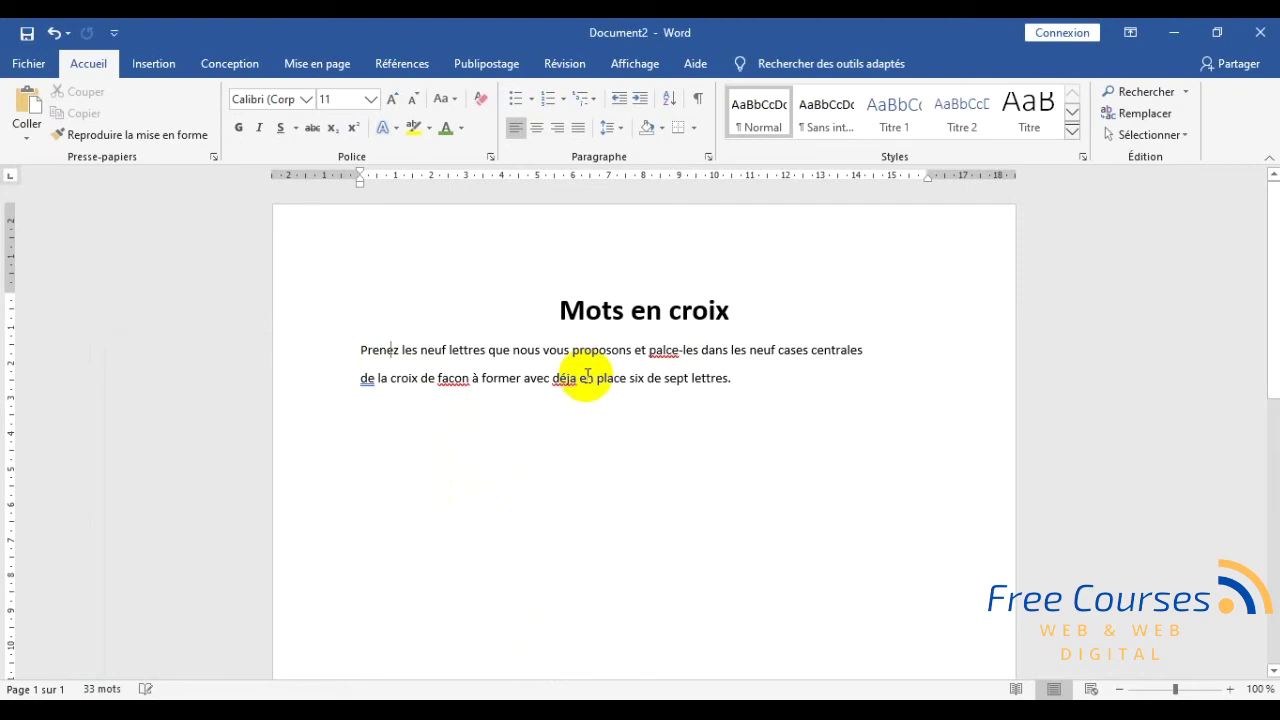
{"action": "right_click", "coordinate": [663, 348]}
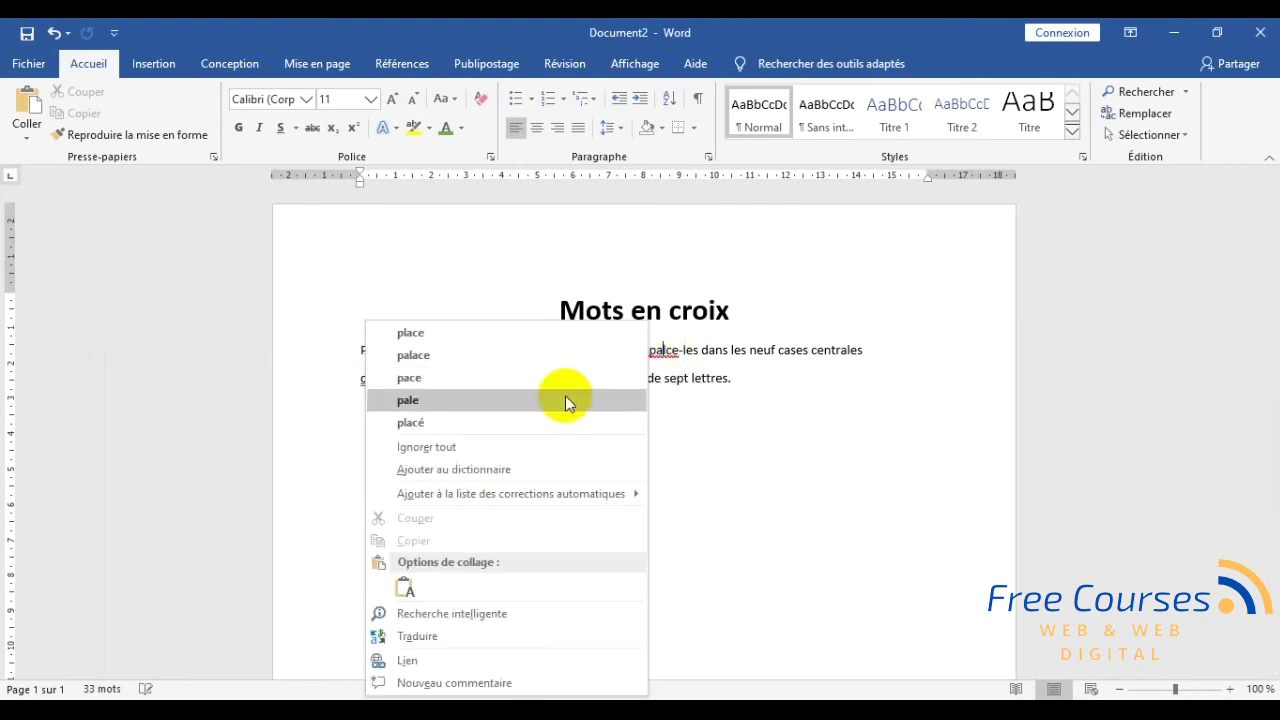
{"action": "left_click", "coordinate": [548, 336]}
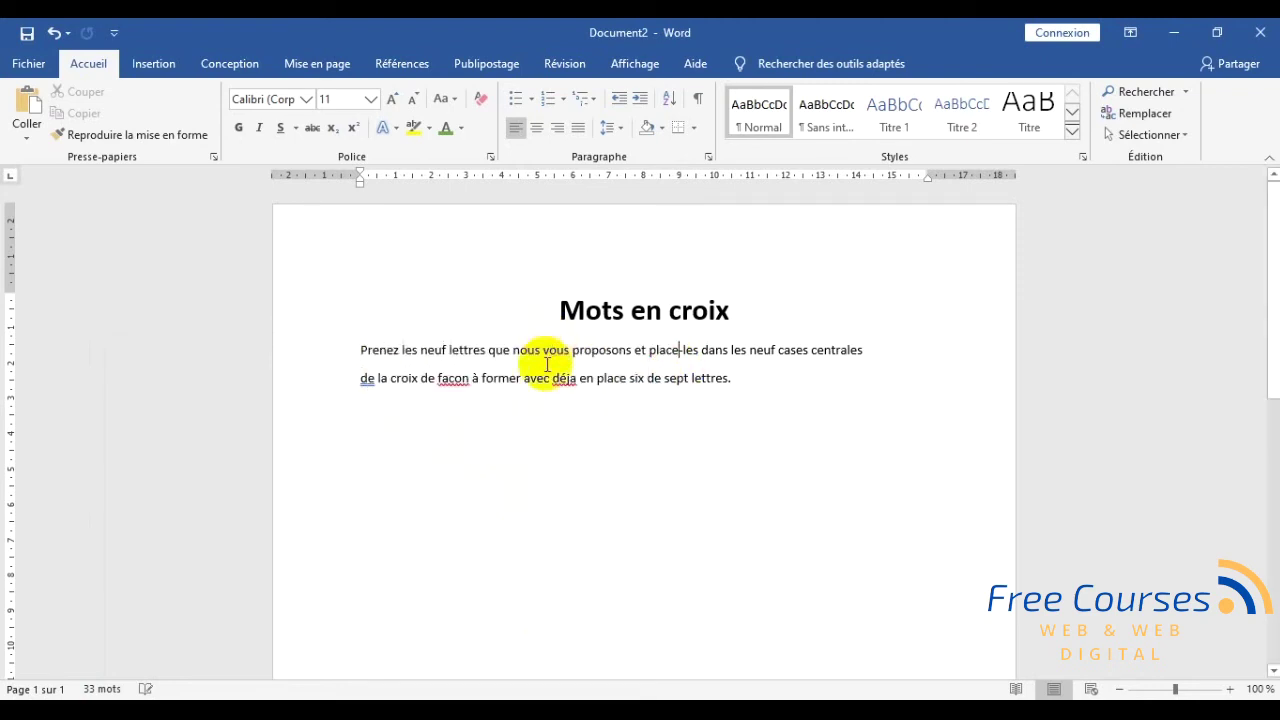
- Correct 'facon' to 'façon' and 'déja' to 'déjà' using the spelling suggestions
{"action": "right_click", "coordinate": [450, 376]}
{"action": "left_click", "coordinate": [316, 334]}
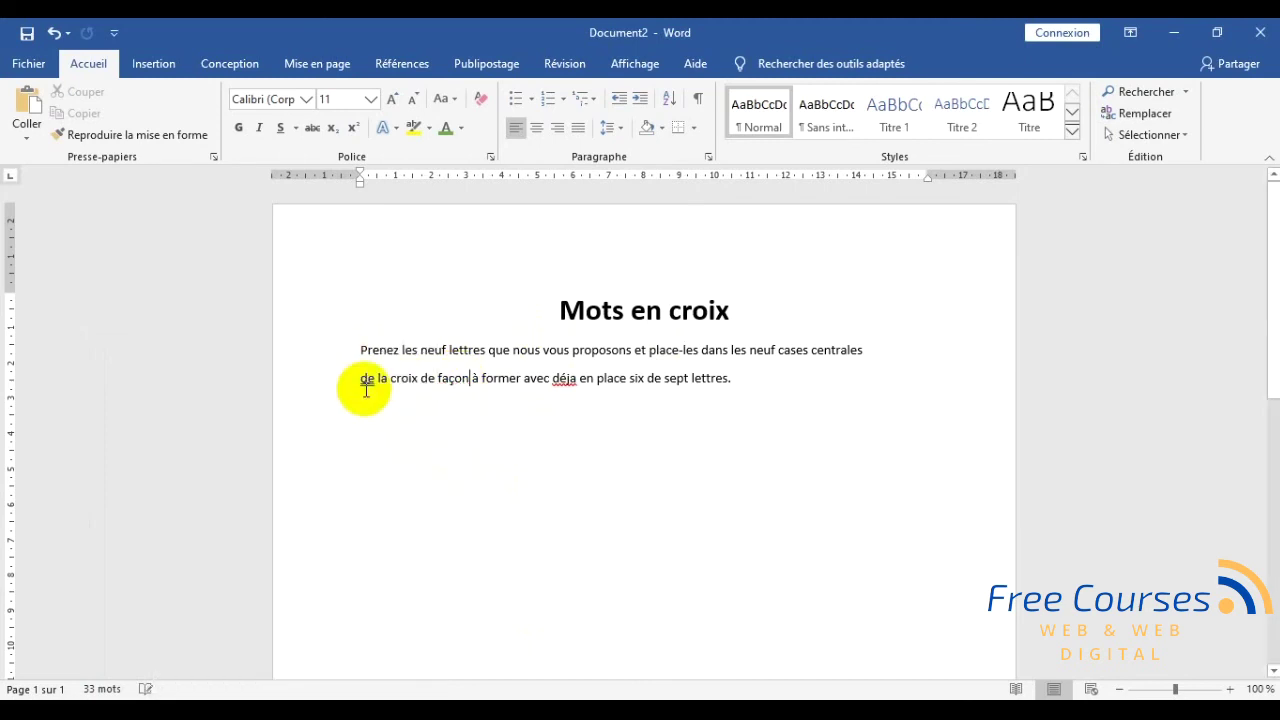
{"action": "right_click", "coordinate": [563, 379]}
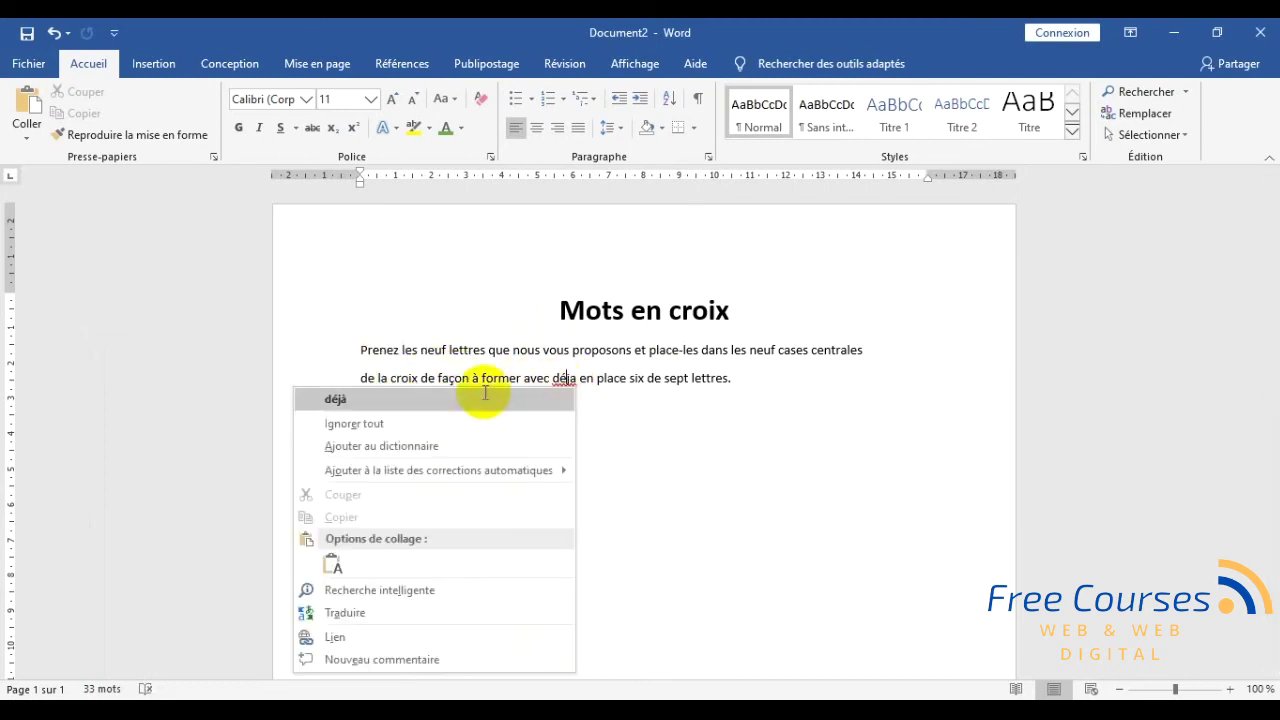
{"action": "left_click", "coordinate": [540, 397]}
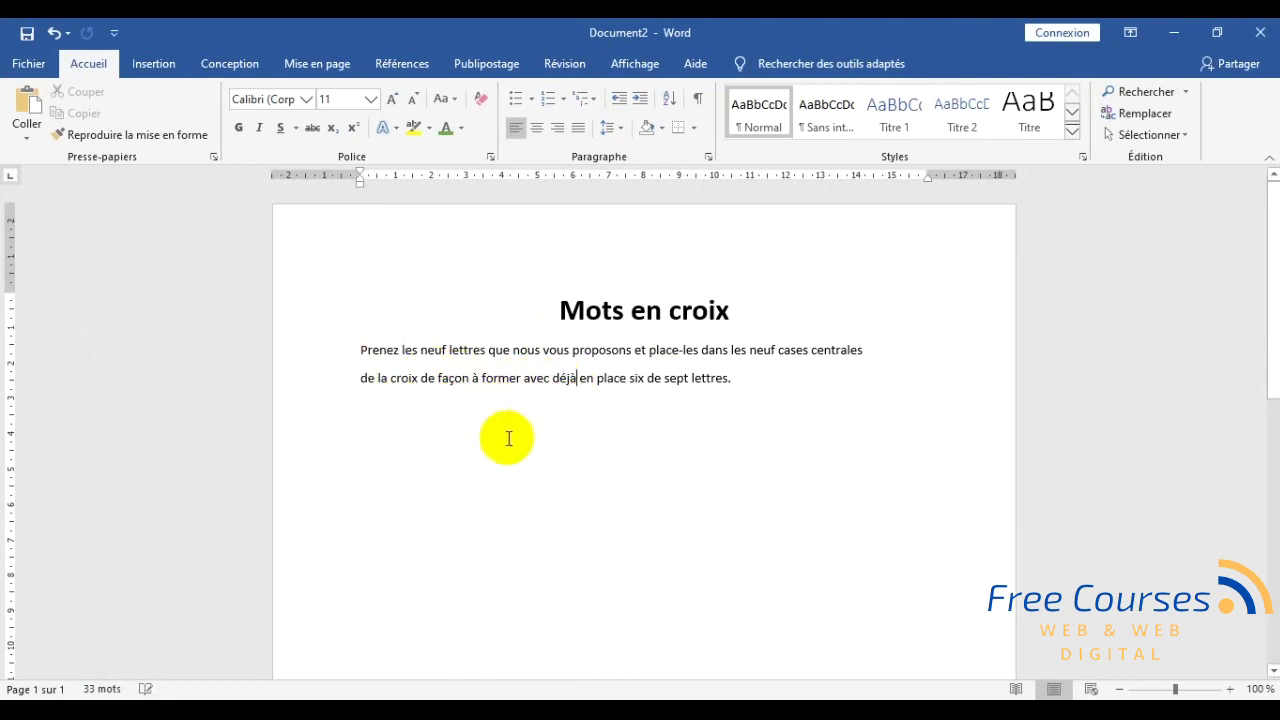
{"action": "left_click", "coordinate": [157, 64]}
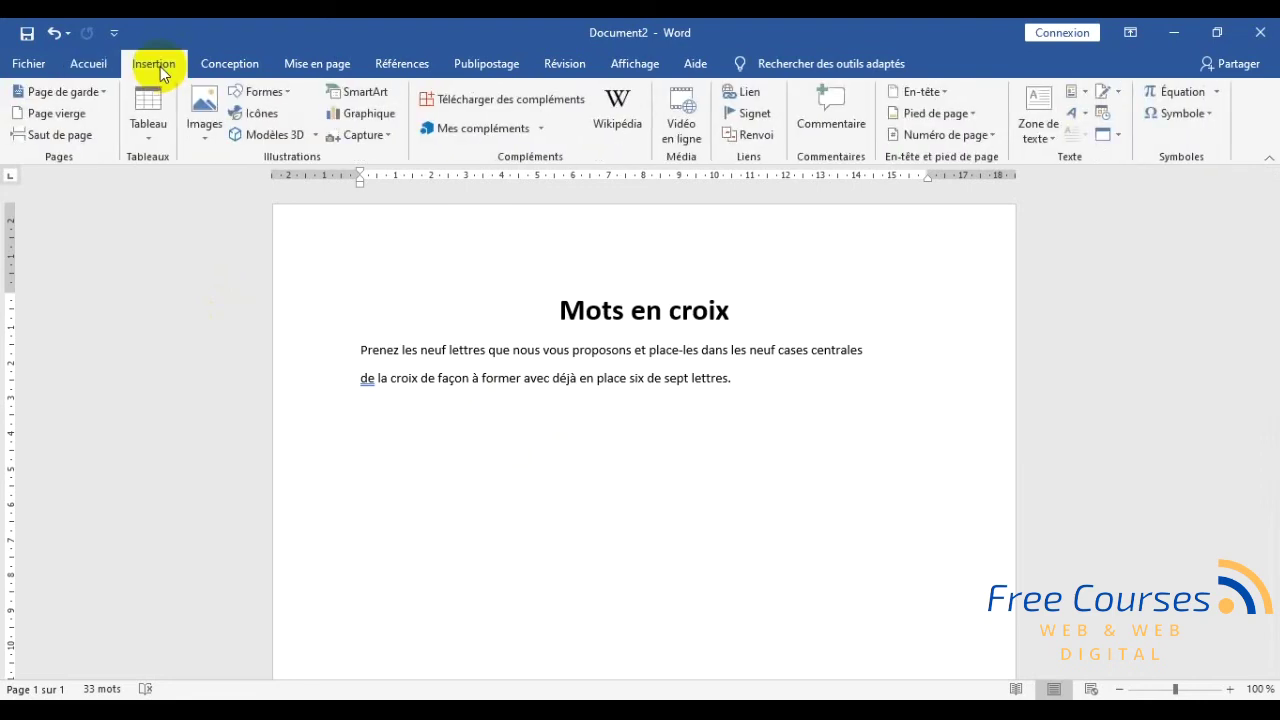
- Insert a 9-column, 1-row table through Insertion > Tableau > Insérer un tableau
{"action": "left_click", "coordinate": [160, 138]}
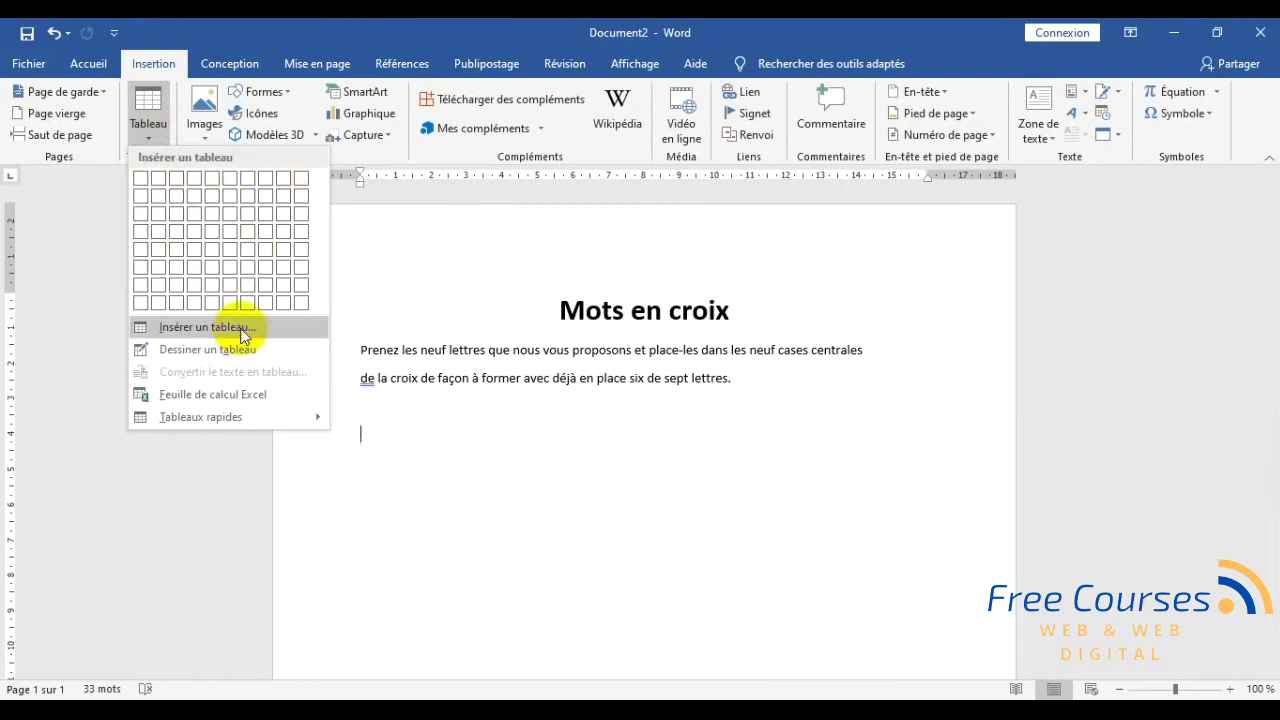
{"action": "left_click", "coordinate": [242, 330]}
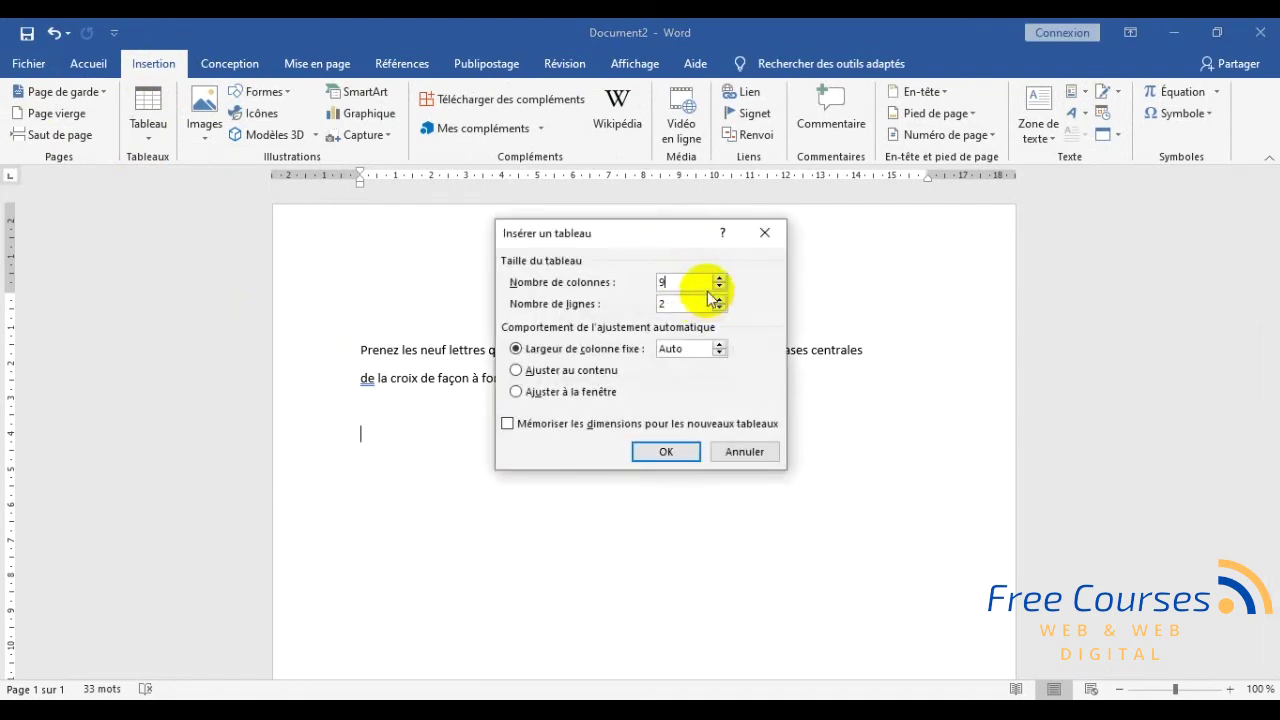
{"action": "left_click", "coordinate": [665, 453]}
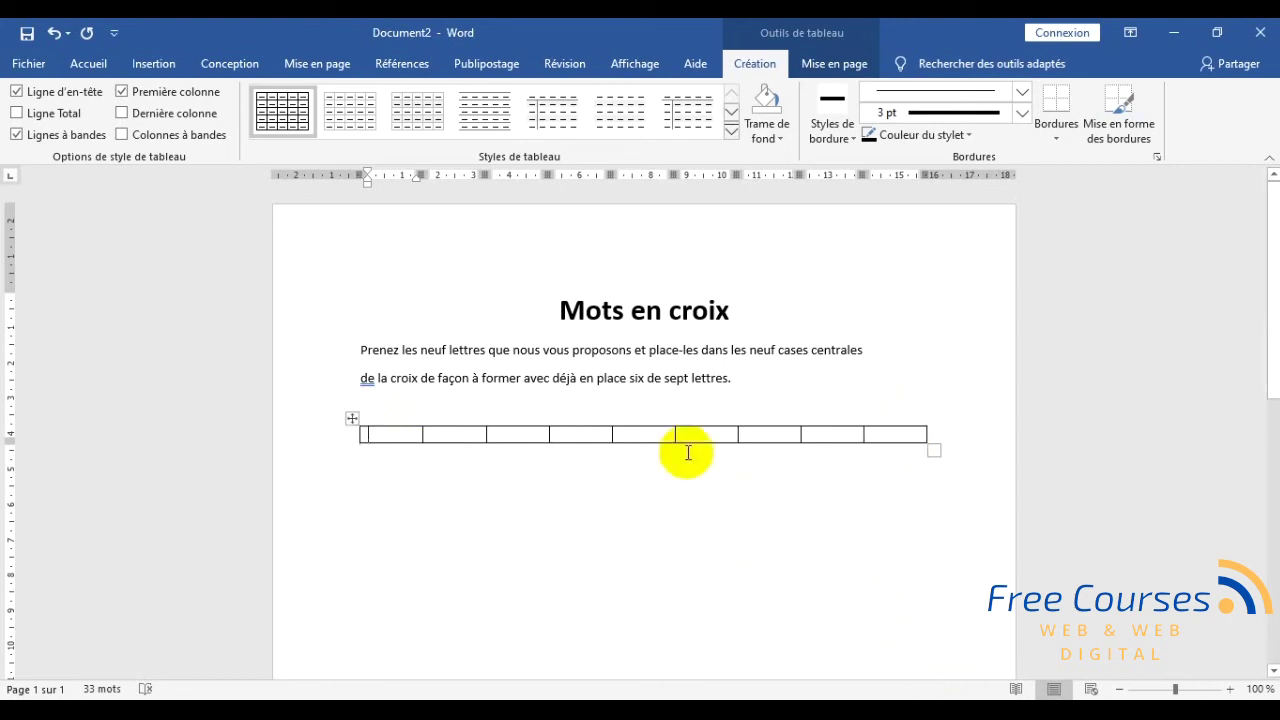
- Make the nine strip cells 1 cm high and 1 cm wide, with centred contents
{"action": "left_click", "coordinate": [353, 421]}
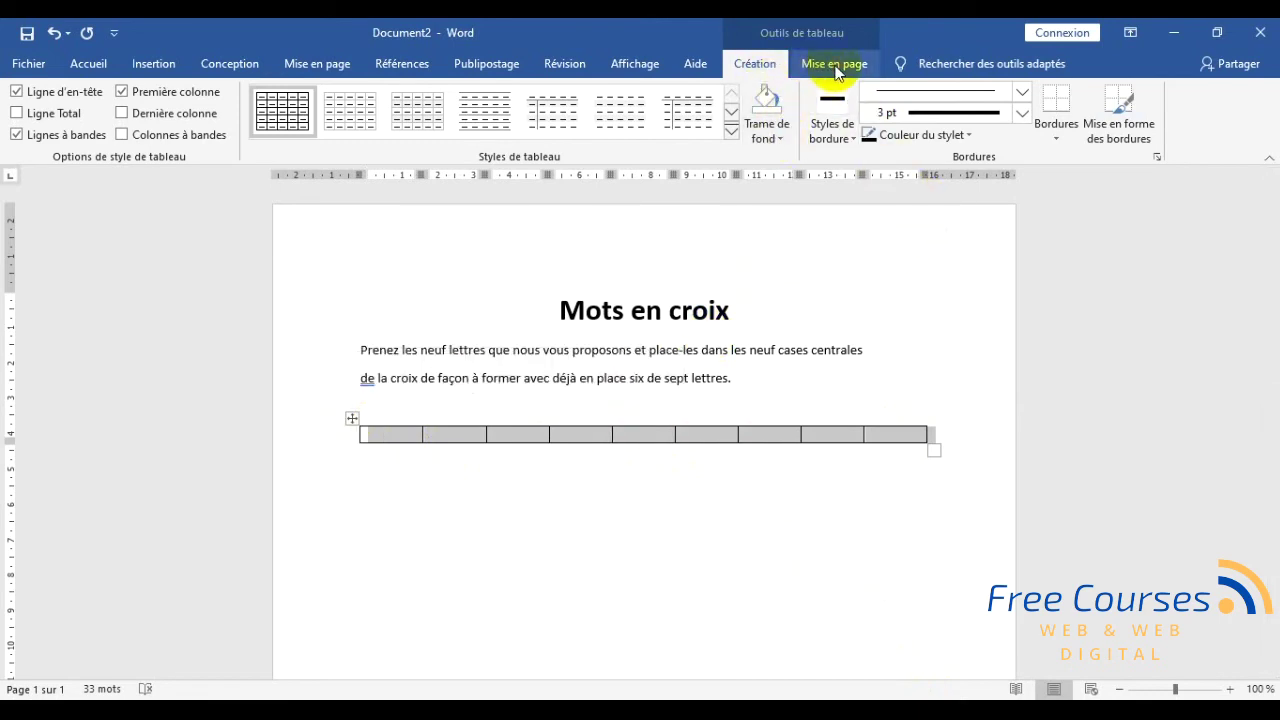
{"action": "left_click", "coordinate": [836, 70]}
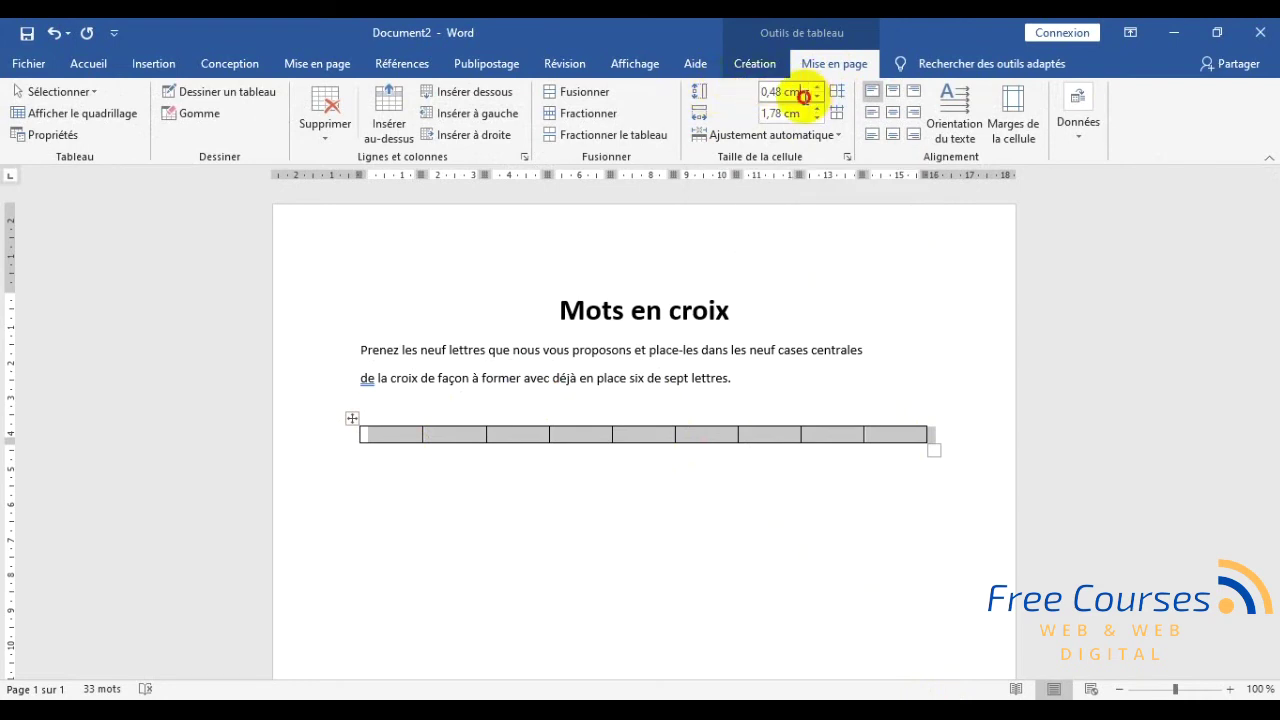
{"action": "left_click_drag", "start_coordinate": [801, 93], "coordinate": [765, 93]}
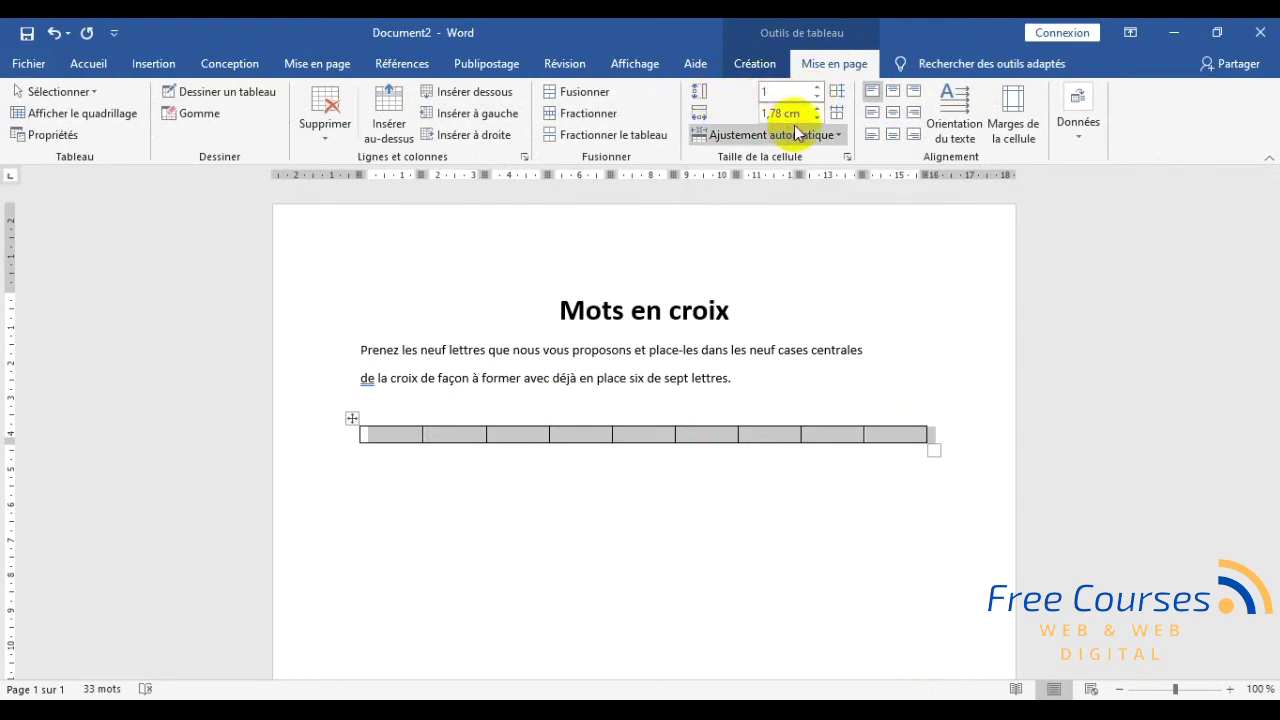
{"action": "left_click_drag", "start_coordinate": [792, 114], "coordinate": [760, 114]}
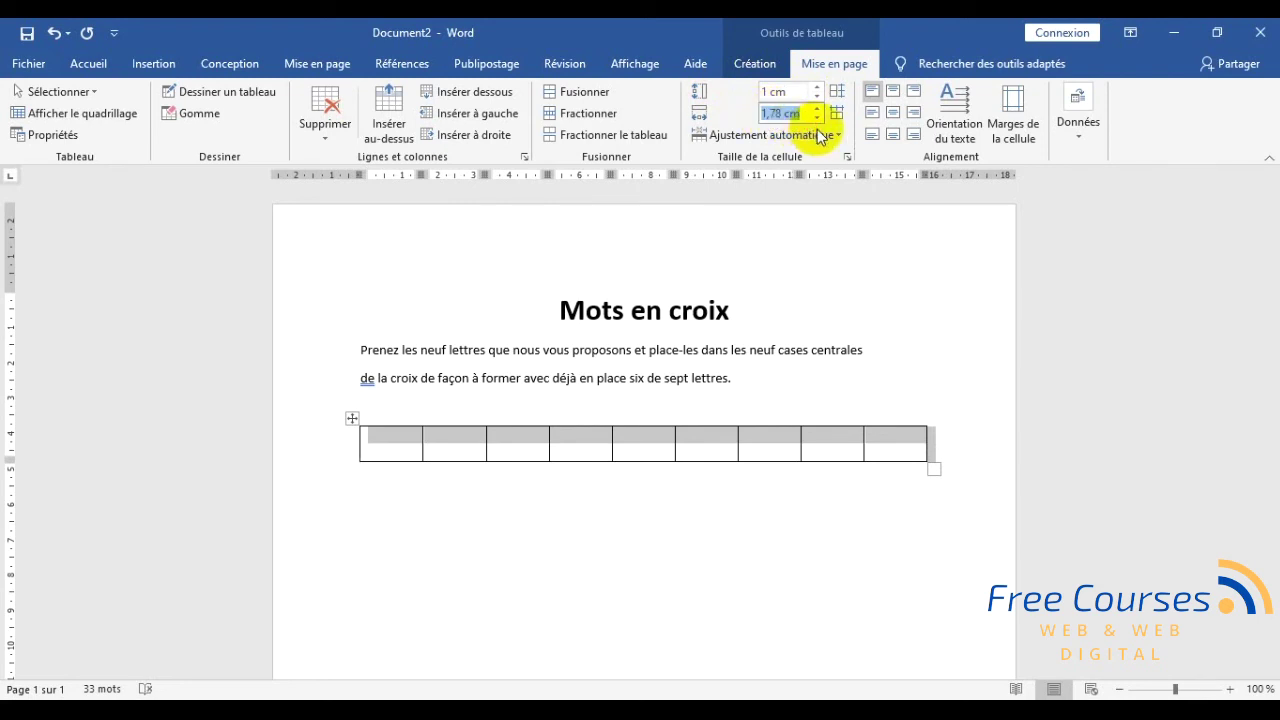
{"action": "type", "text": "1"}
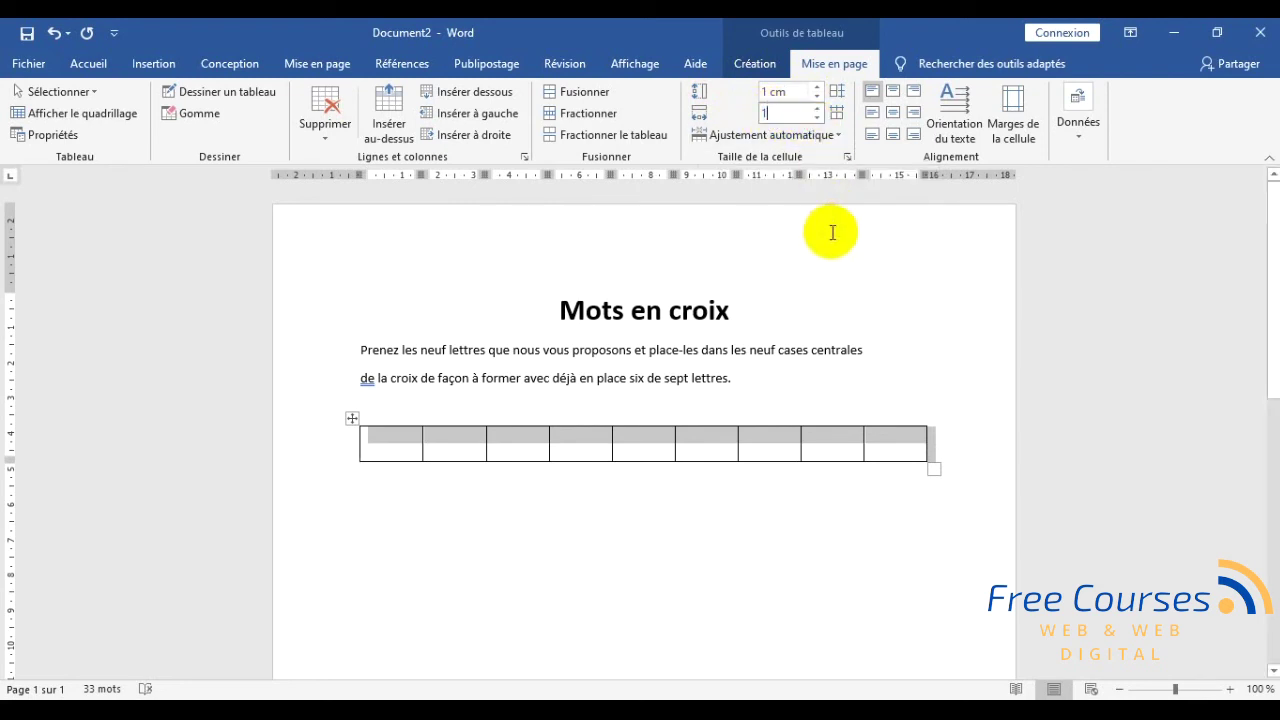
{"action": "key", "text": "Return"}
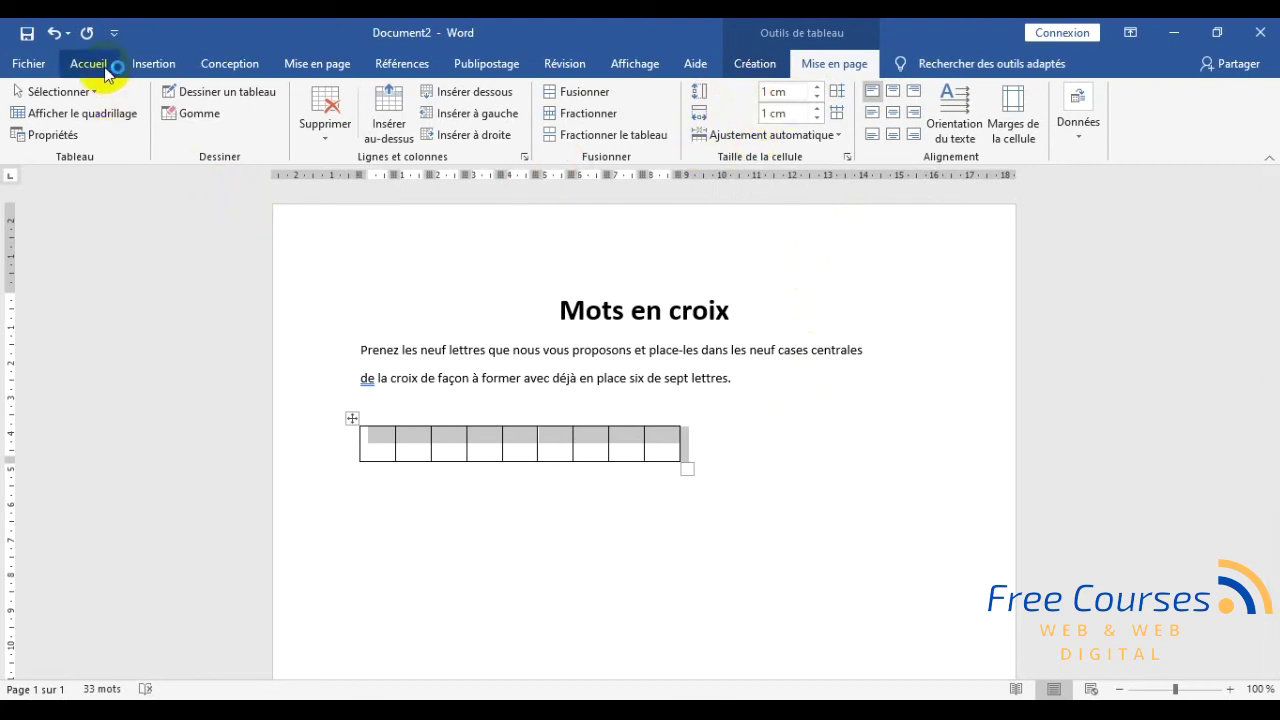
{"action": "left_click", "coordinate": [896, 115]}
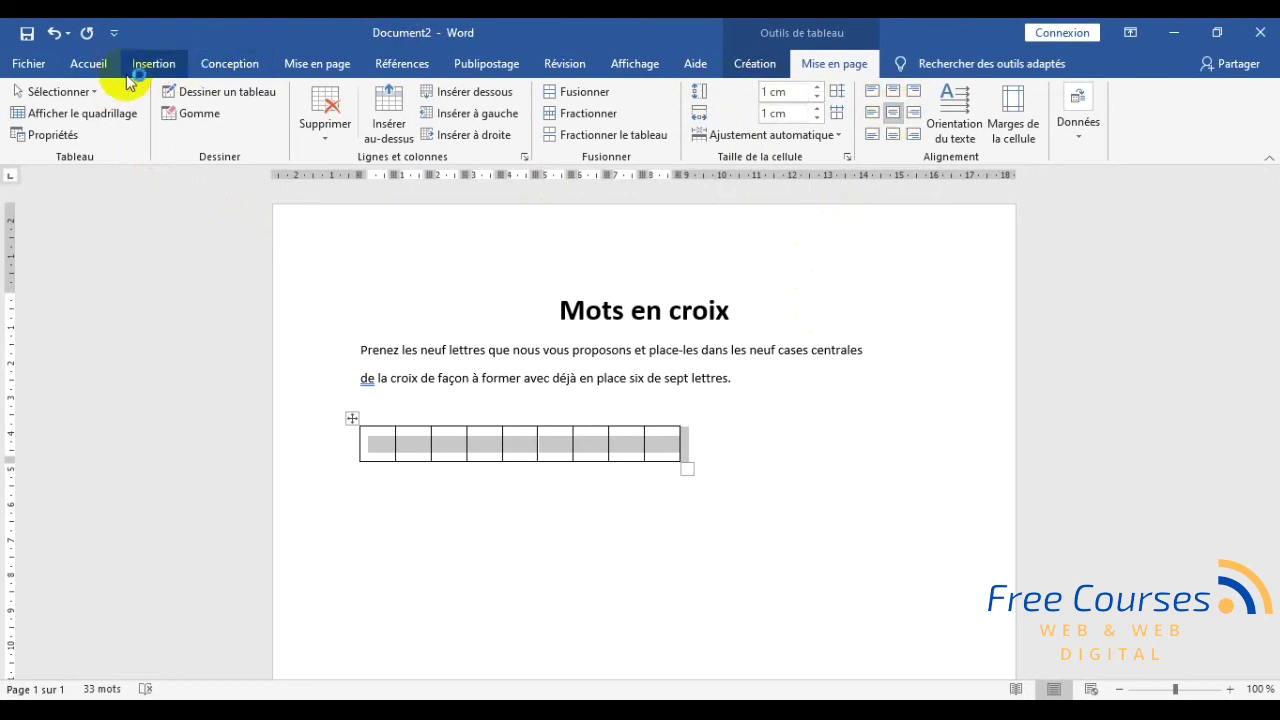
{"action": "left_click", "coordinate": [97, 65]}
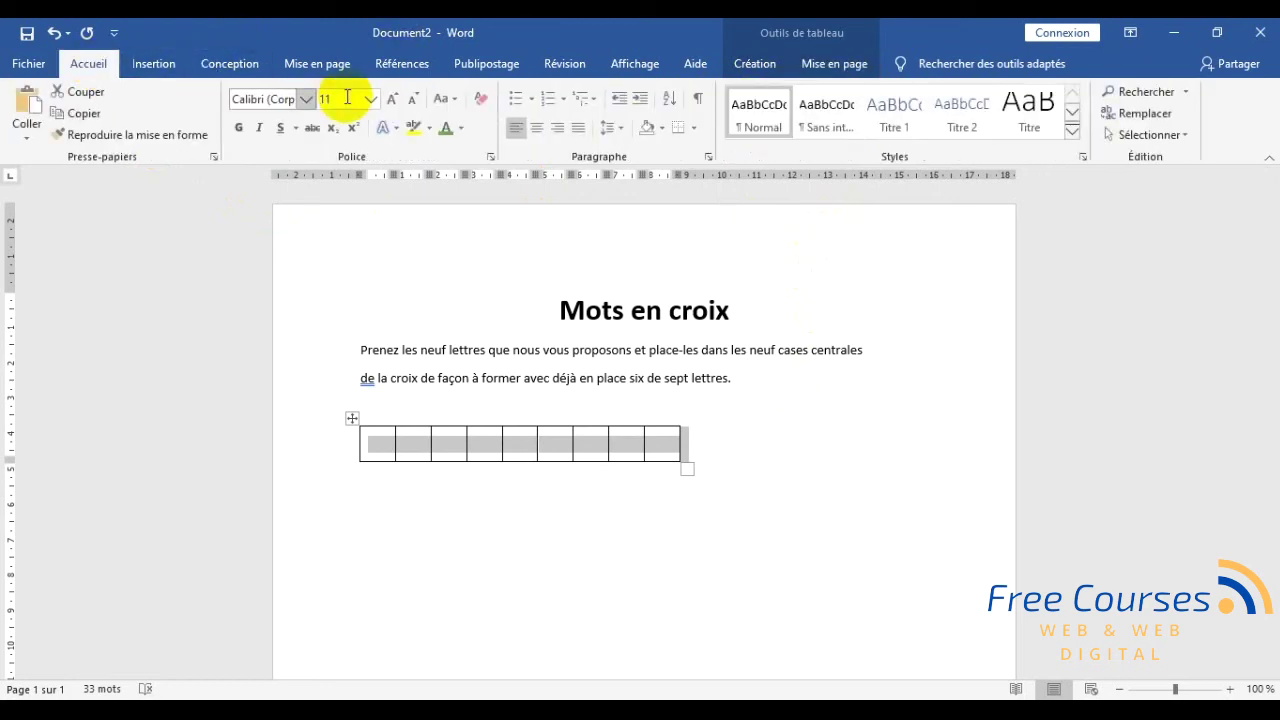
- Centre the letter strip on the page, then glance at the reference and return to Document2
{"action": "left_click", "coordinate": [535, 129]}
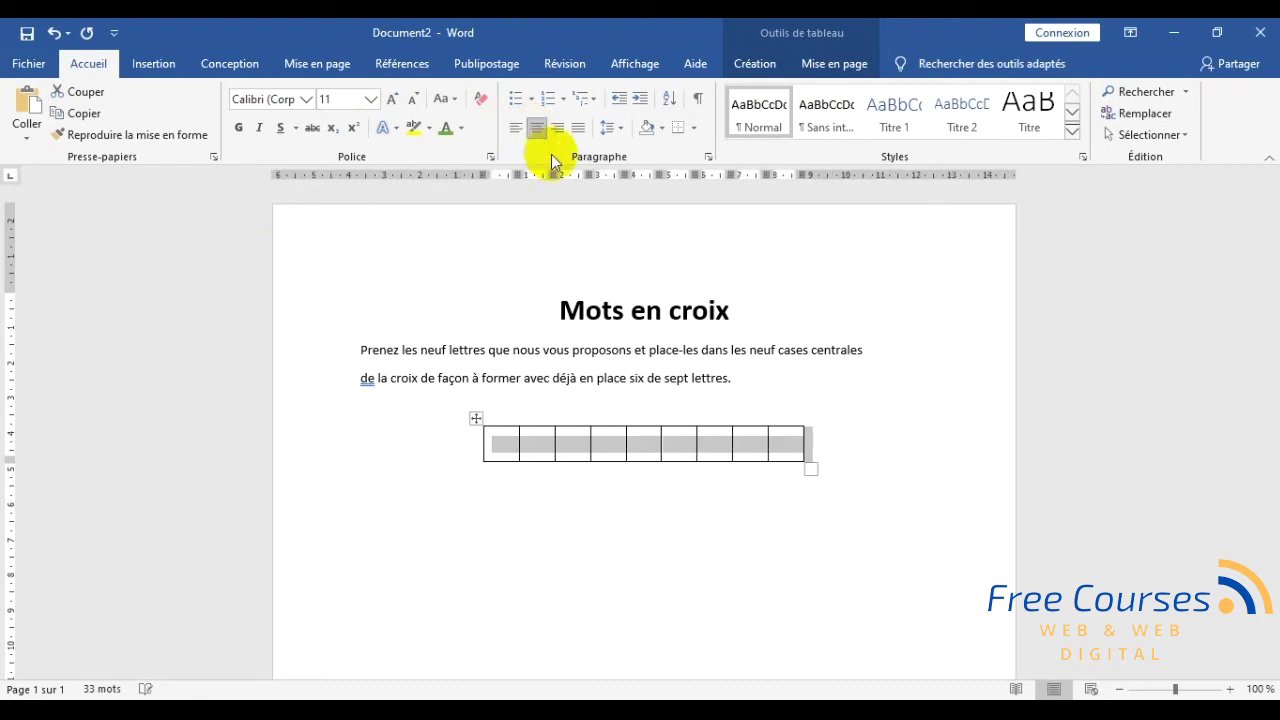
{"action": "left_click", "coordinate": [661, 493]}
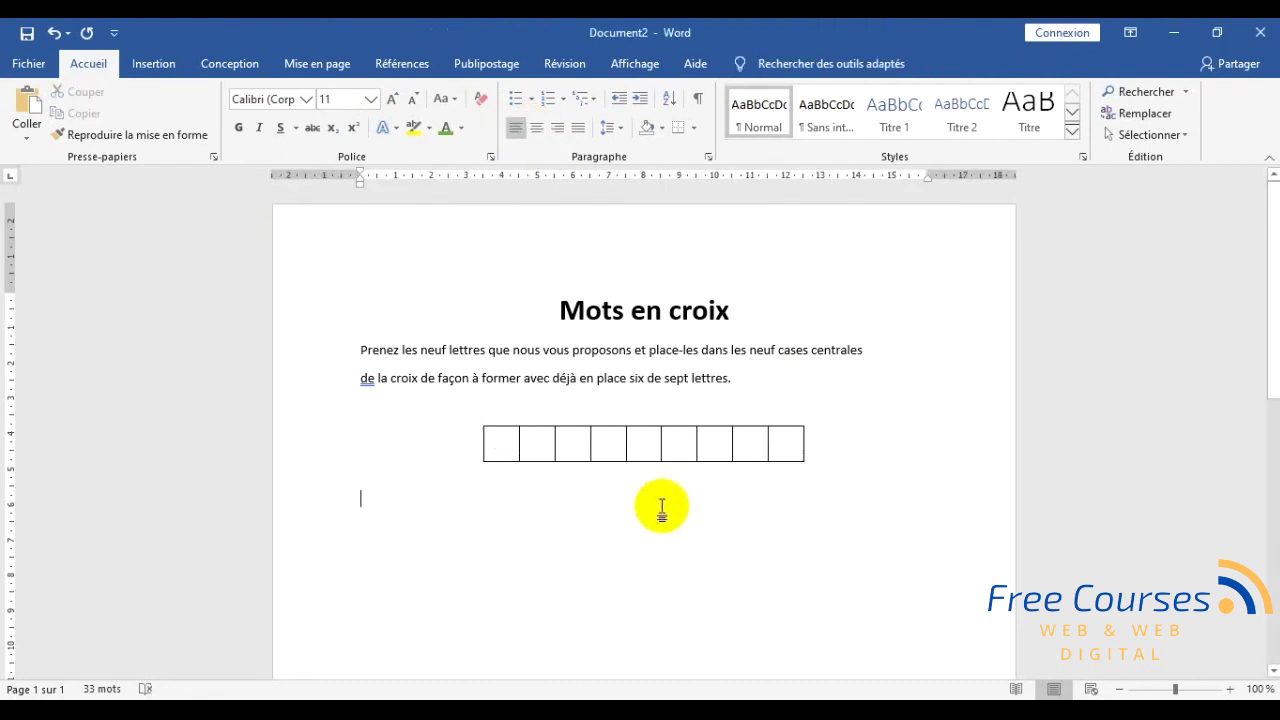
{"action": "left_click", "coordinate": [505, 450]}
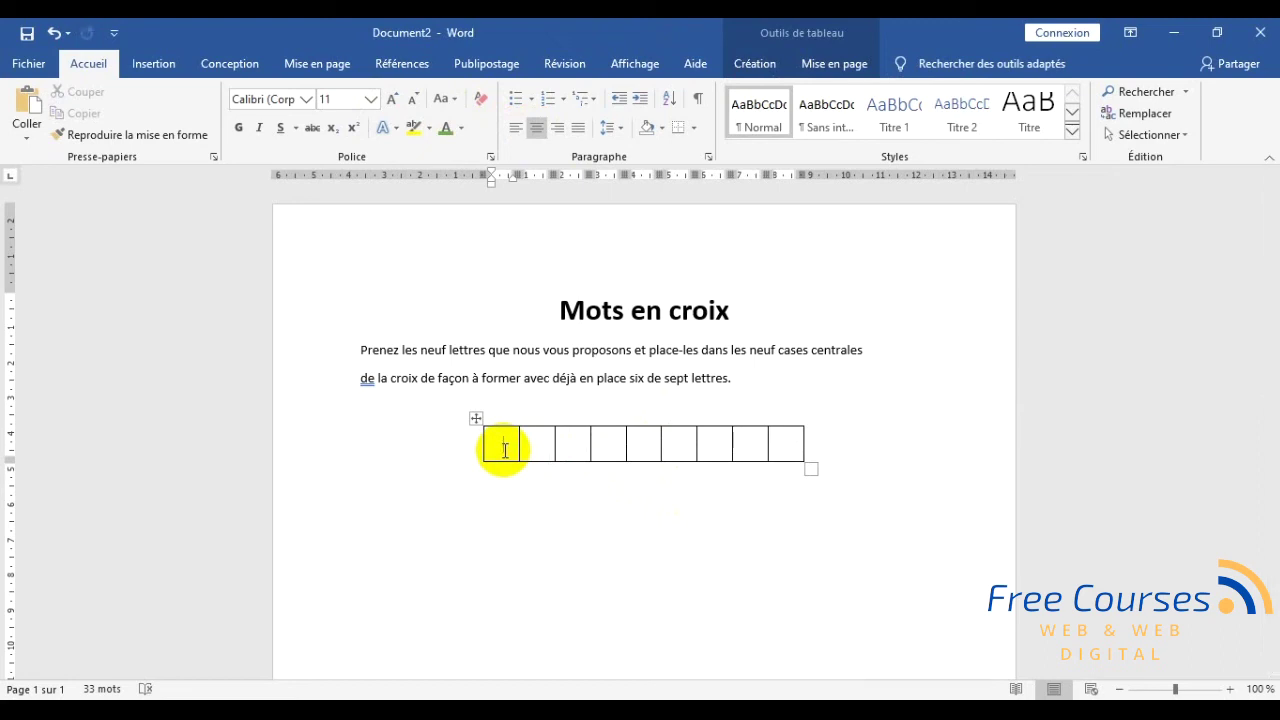
{"action": "mouse_move", "coordinate": [897, 695]}
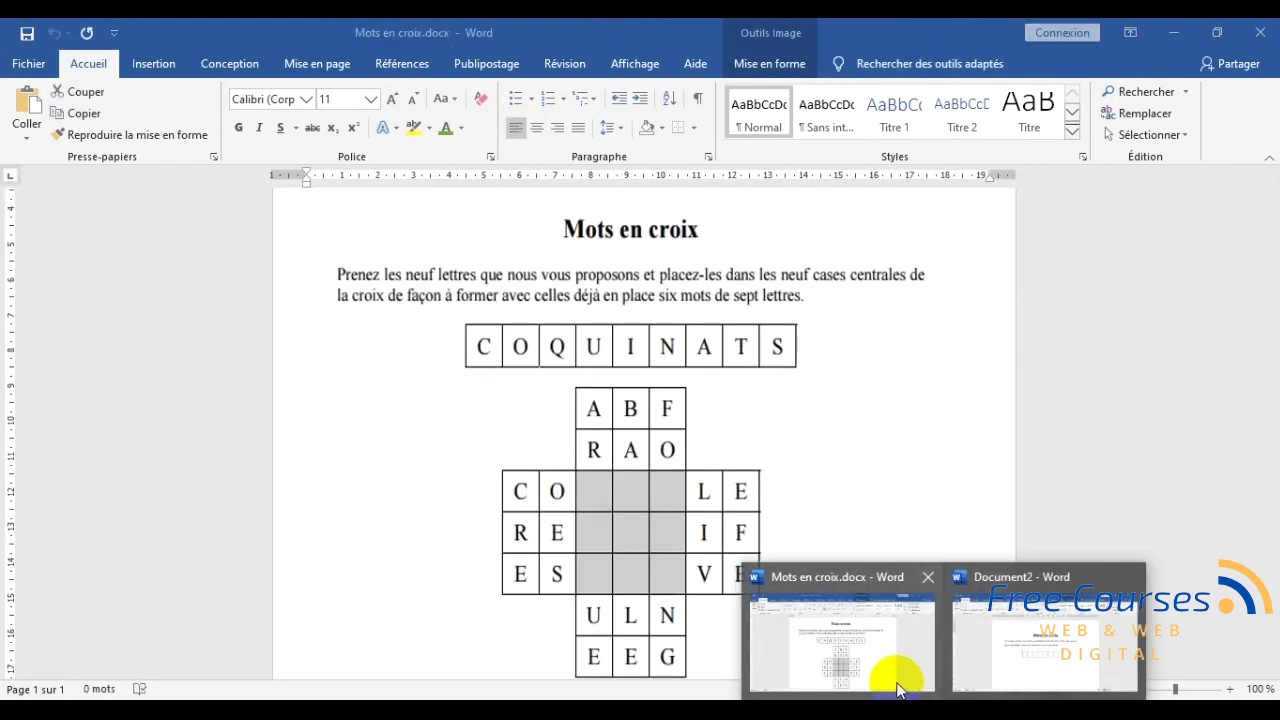
{"action": "left_click", "coordinate": [972, 675]}
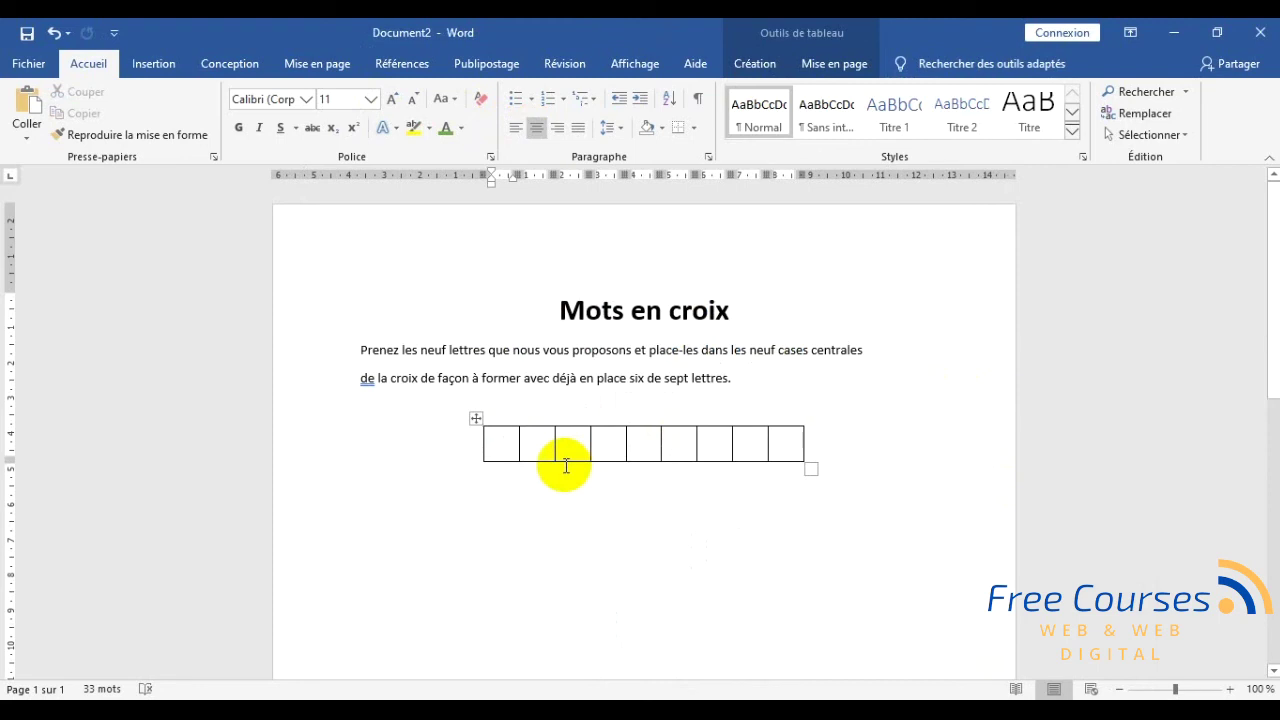
- Enter the letters C and O in the strip's first two cells
{"action": "type", "text": "c"}
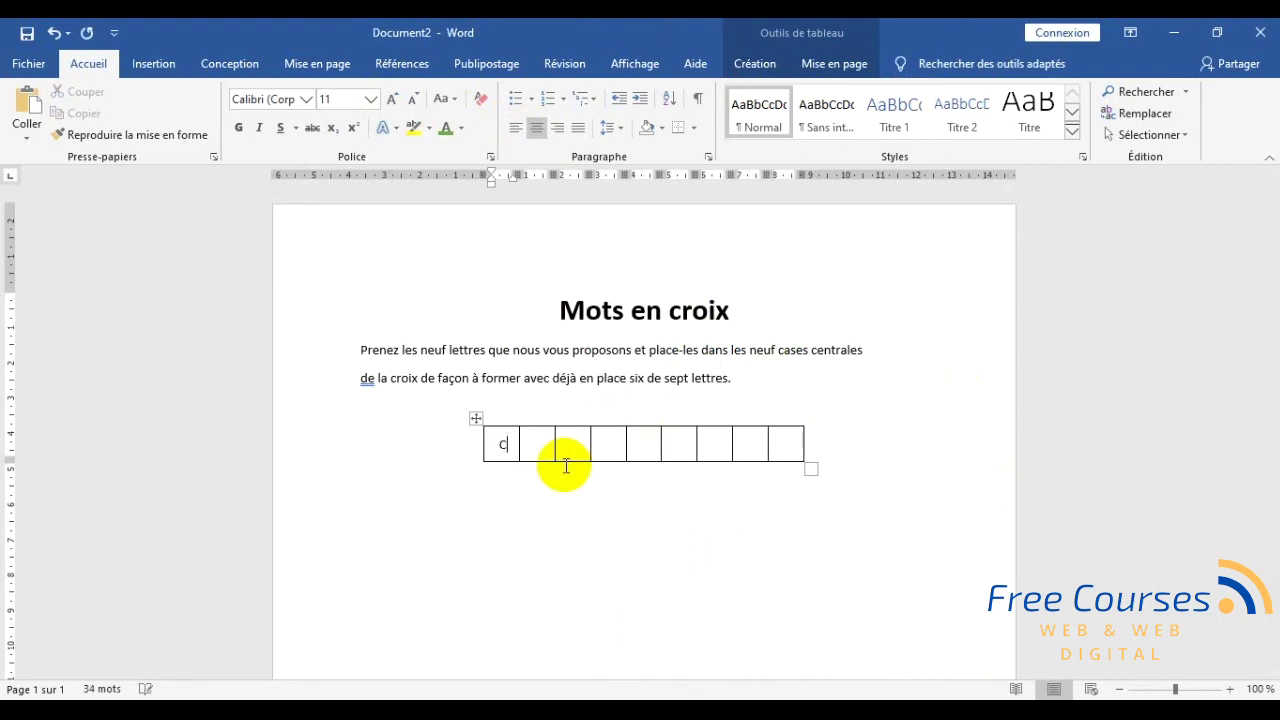
{"action": "left_click", "coordinate": [532, 455]}
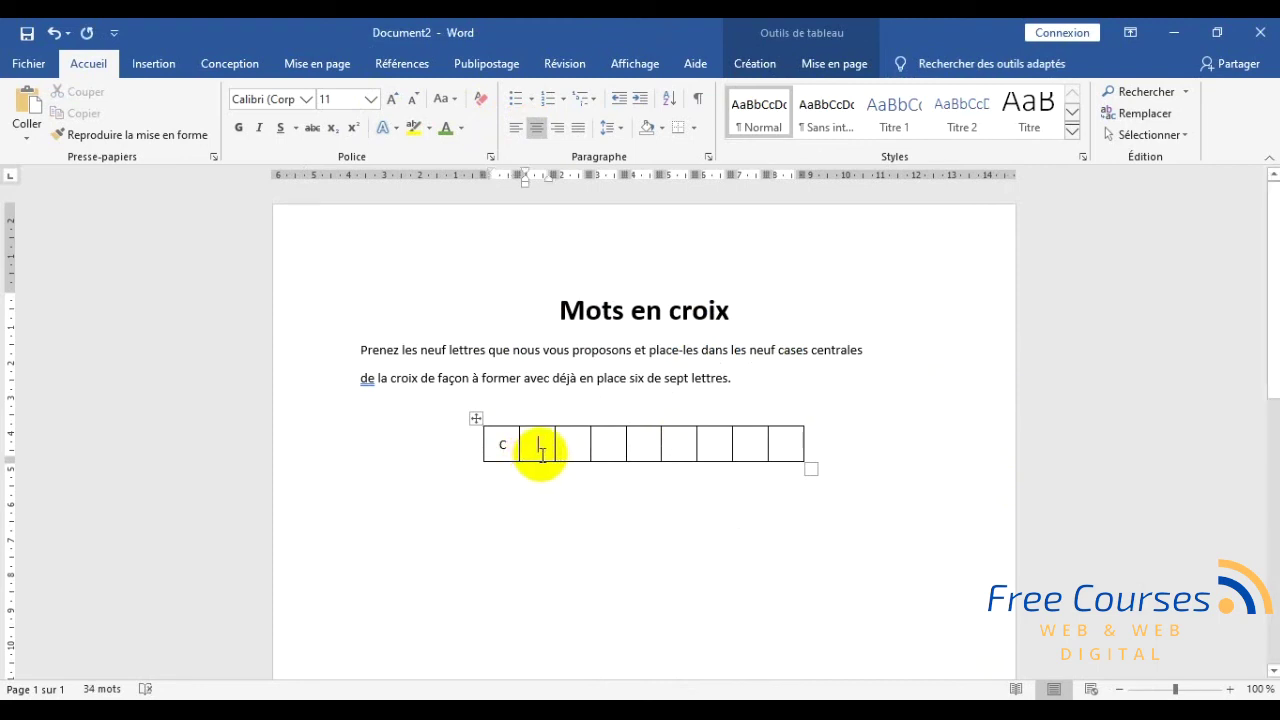
{"action": "type", "text": "o"}
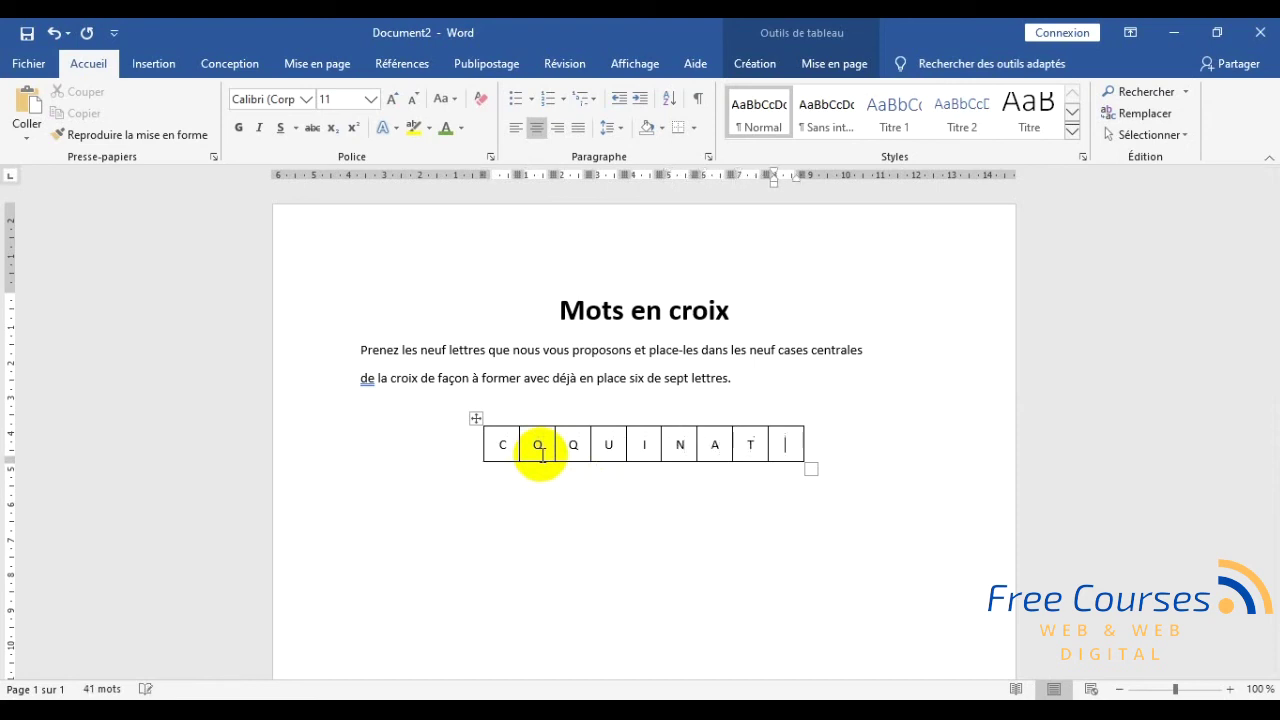
{"action": "type", "text": "S"}
{"action": "left_click", "coordinate": [578, 498]}
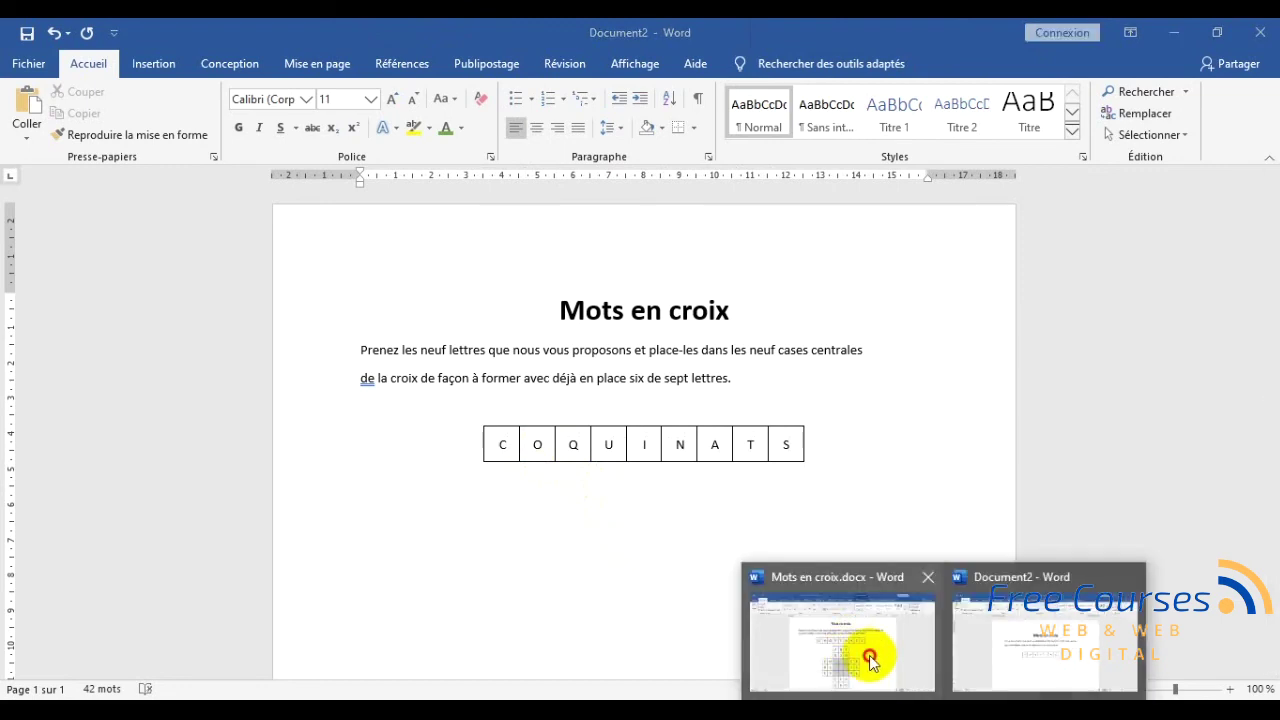
- Check the Mots en croix reference document and switch back to Document2
{"action": "left_click", "coordinate": [868, 655]}
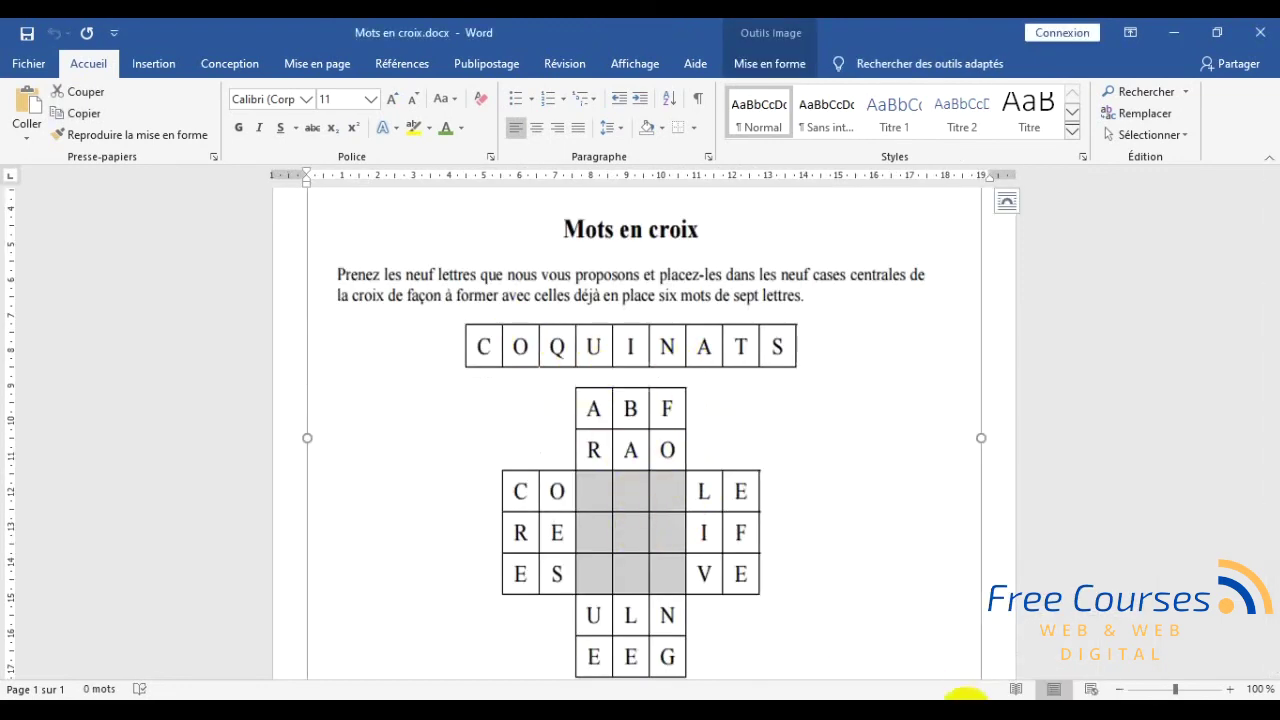
{"action": "mouse_move", "coordinate": [950, 699]}
{"action": "left_click", "coordinate": [1049, 674]}
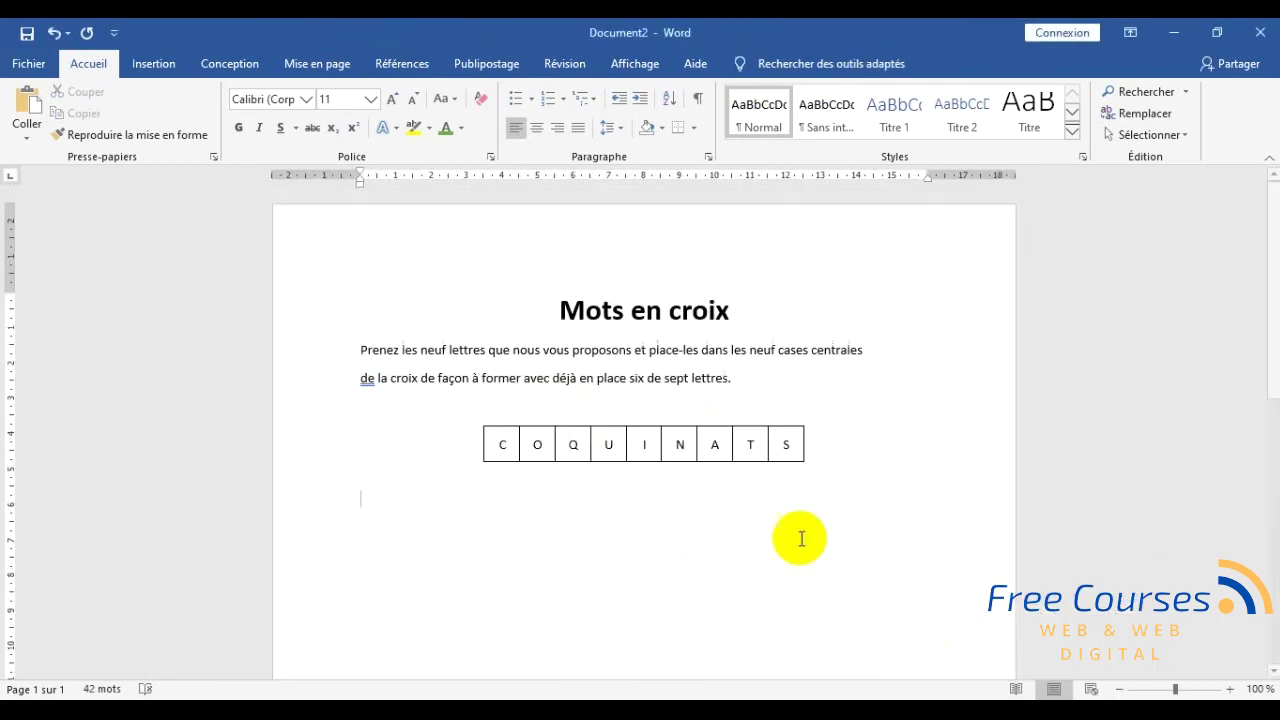
- Insert a 7-column, 7-row table below the COQUINATS strip and select it
{"action": "left_click", "coordinate": [160, 66]}
{"action": "left_click", "coordinate": [150, 140]}
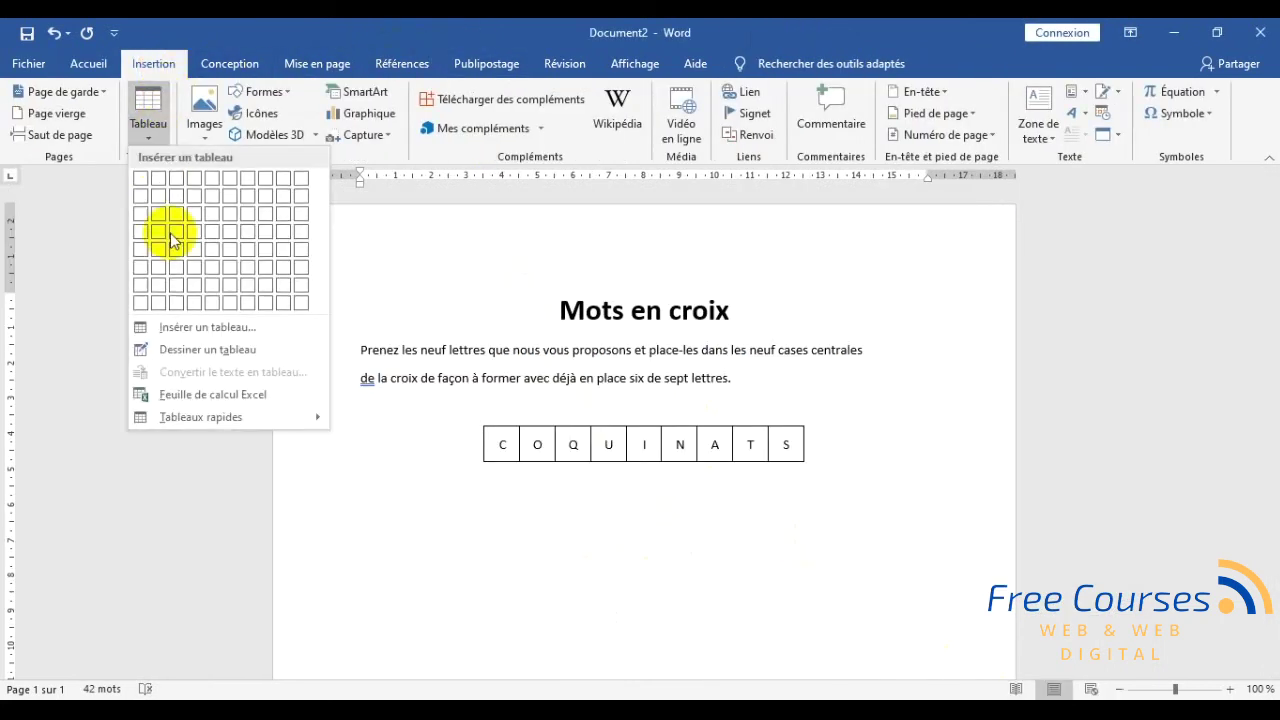
{"action": "left_click", "coordinate": [180, 326]}
{"action": "type", "text": "7"}
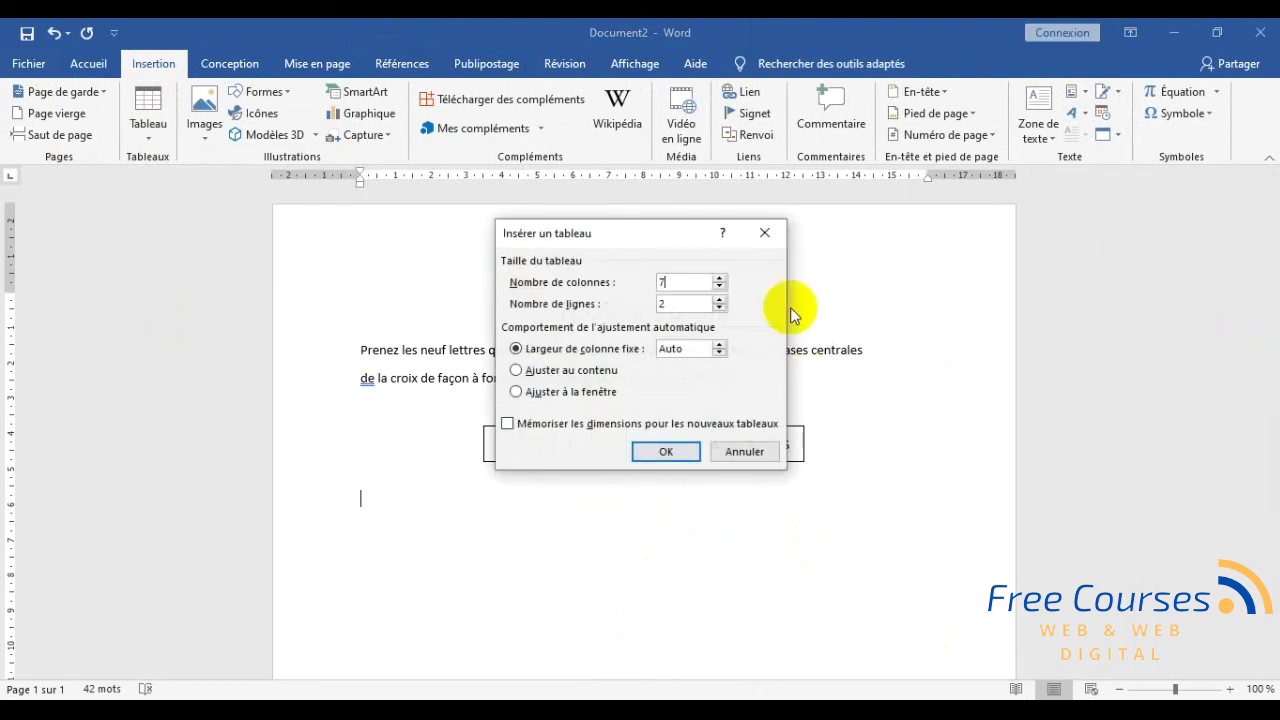
{"action": "left_click", "coordinate": [585, 305]}
{"action": "type", "text": "7"}
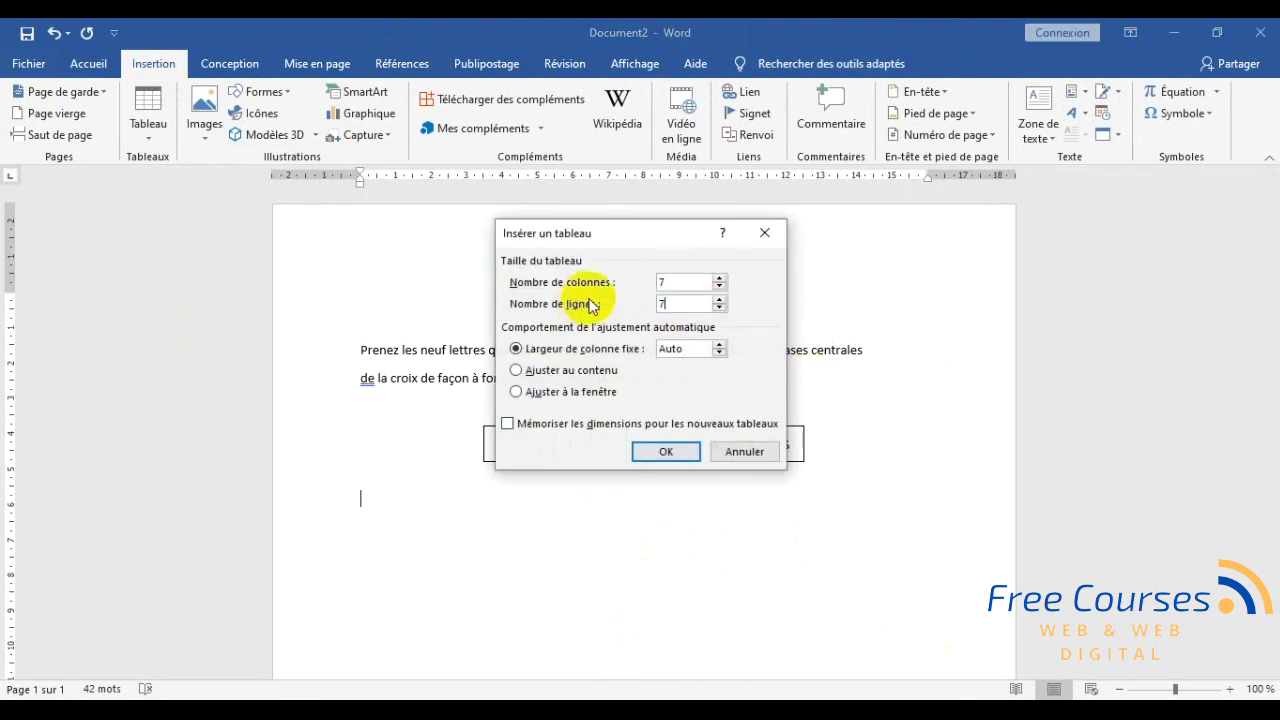
{"action": "left_click", "coordinate": [662, 451]}
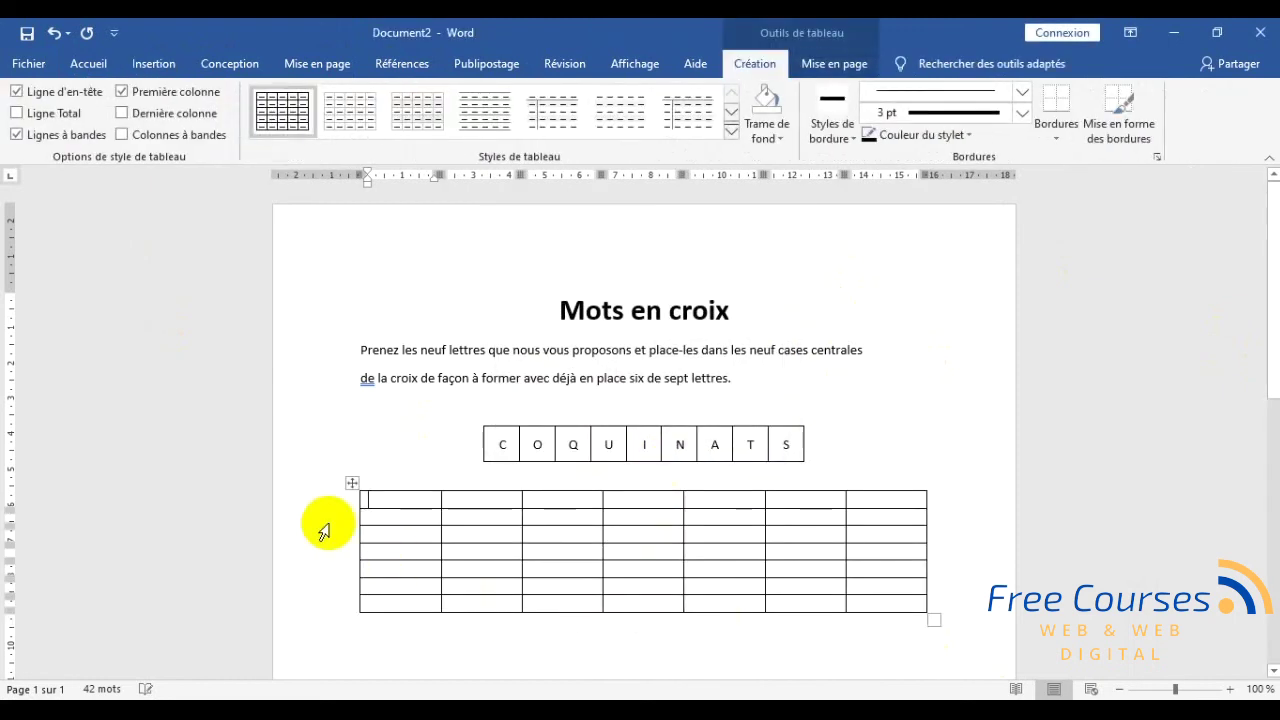
{"action": "left_click", "coordinate": [351, 485]}
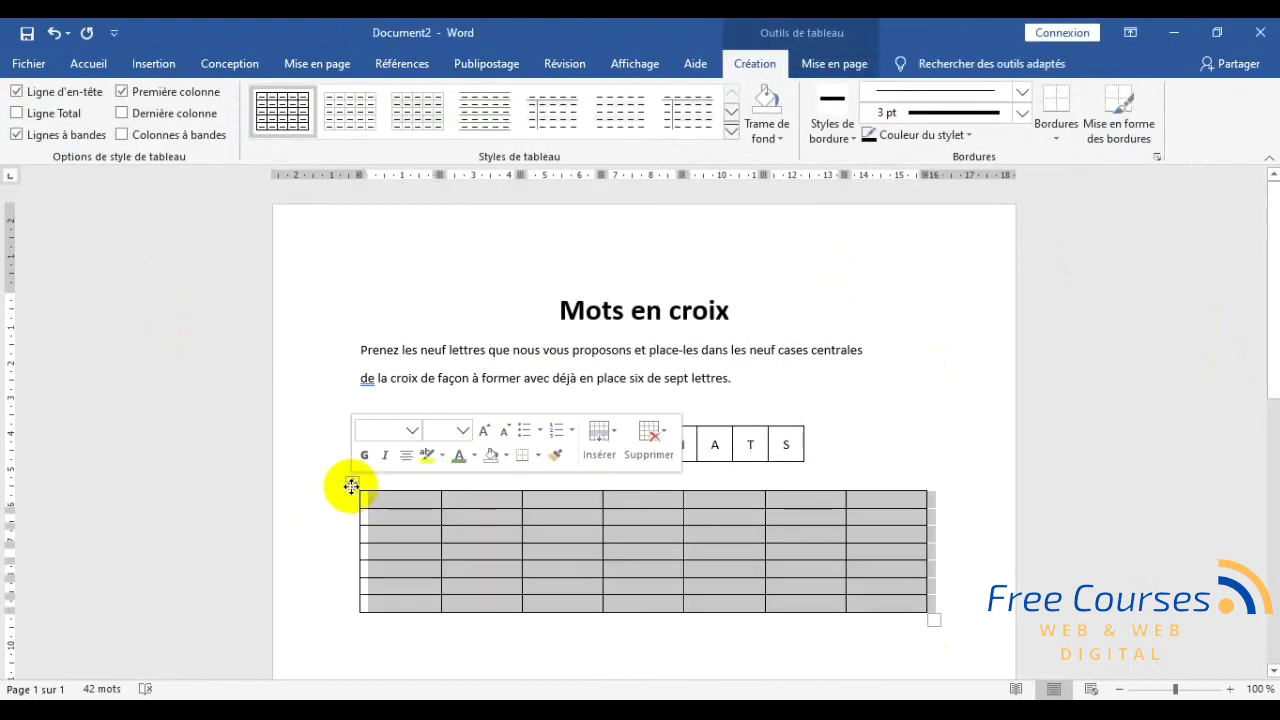
- Set the 7x7 grid cells to 1 cm height and 1 cm width, contents centred
{"action": "left_click", "coordinate": [836, 68]}
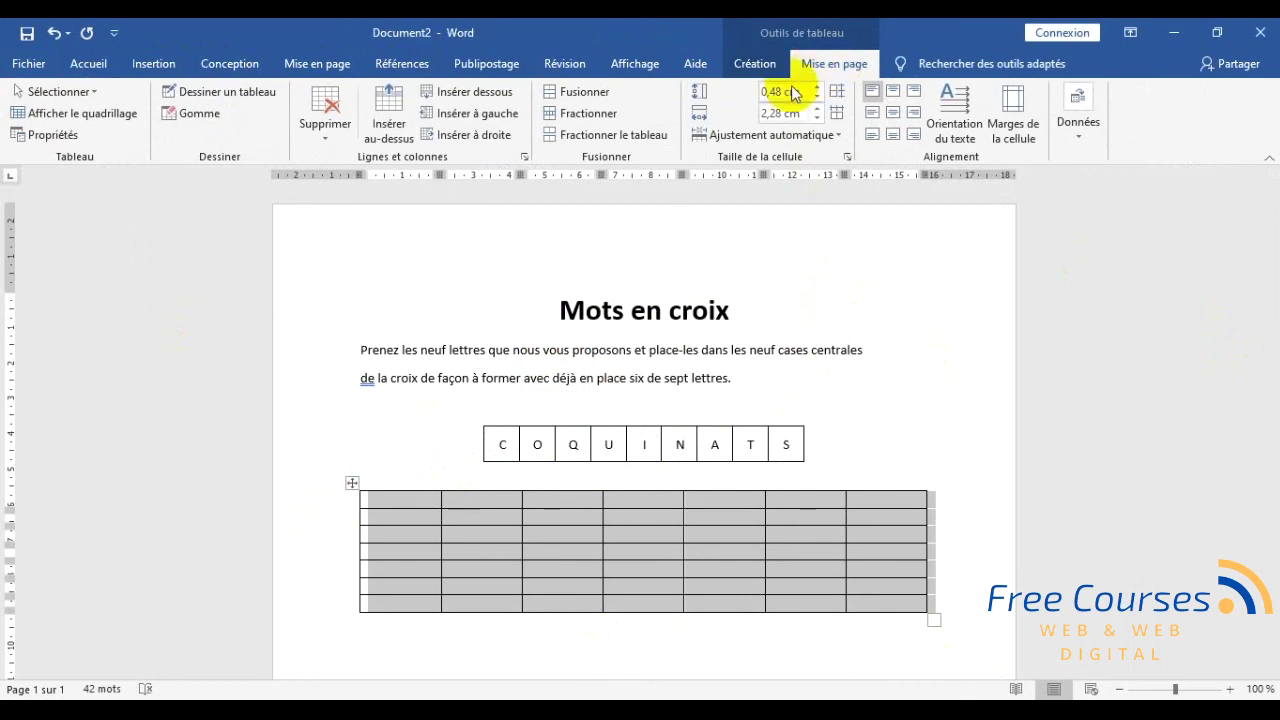
{"action": "left_click", "coordinate": [808, 92]}
{"action": "type", "text": "1"}
{"action": "left_click", "coordinate": [796, 115]}
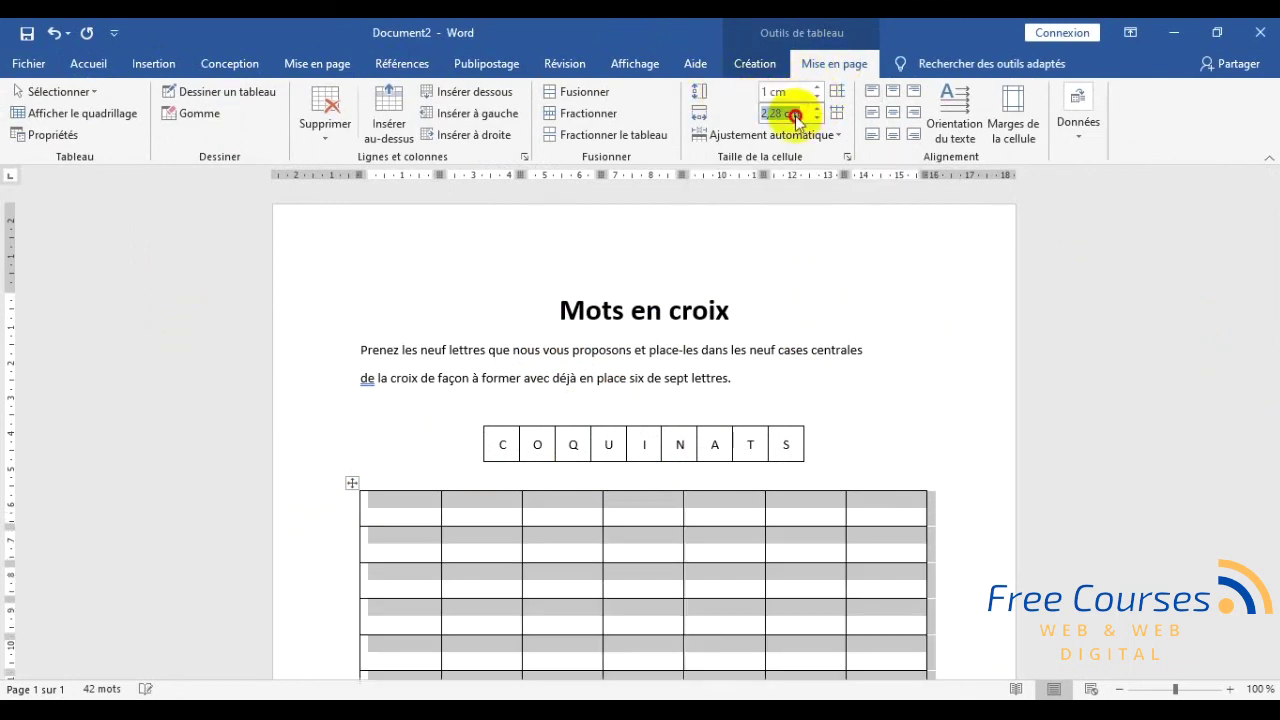
{"action": "type", "text": "1"}
{"action": "key", "text": "Return"}
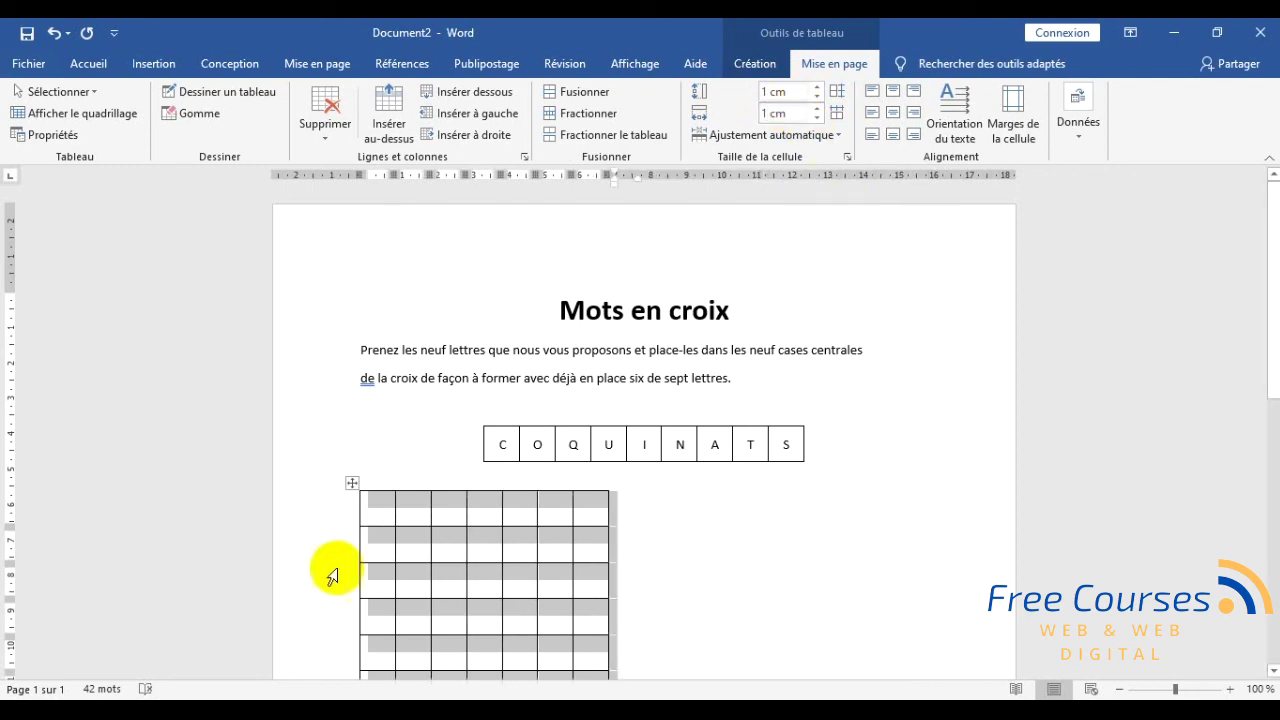
{"action": "left_click", "coordinate": [893, 113]}
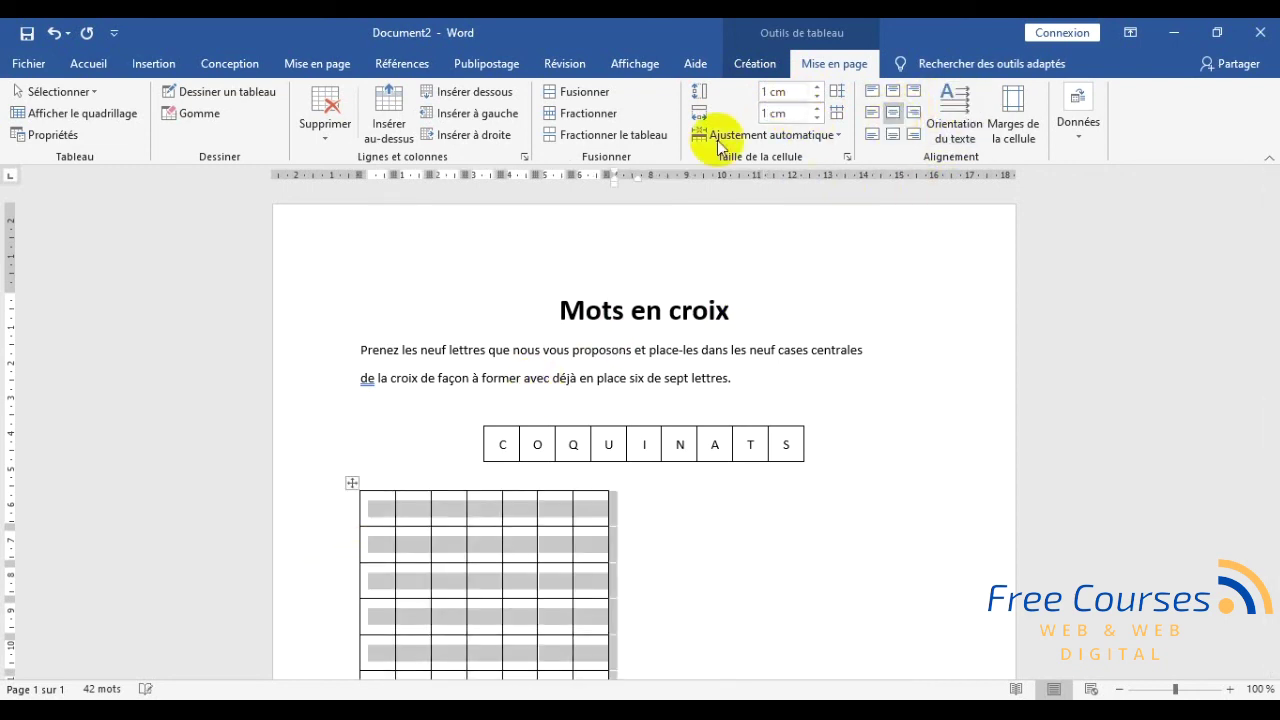
- Centre the 7x7 grid on the page and place the caret in the top row's third cell
{"action": "left_click", "coordinate": [80, 66]}
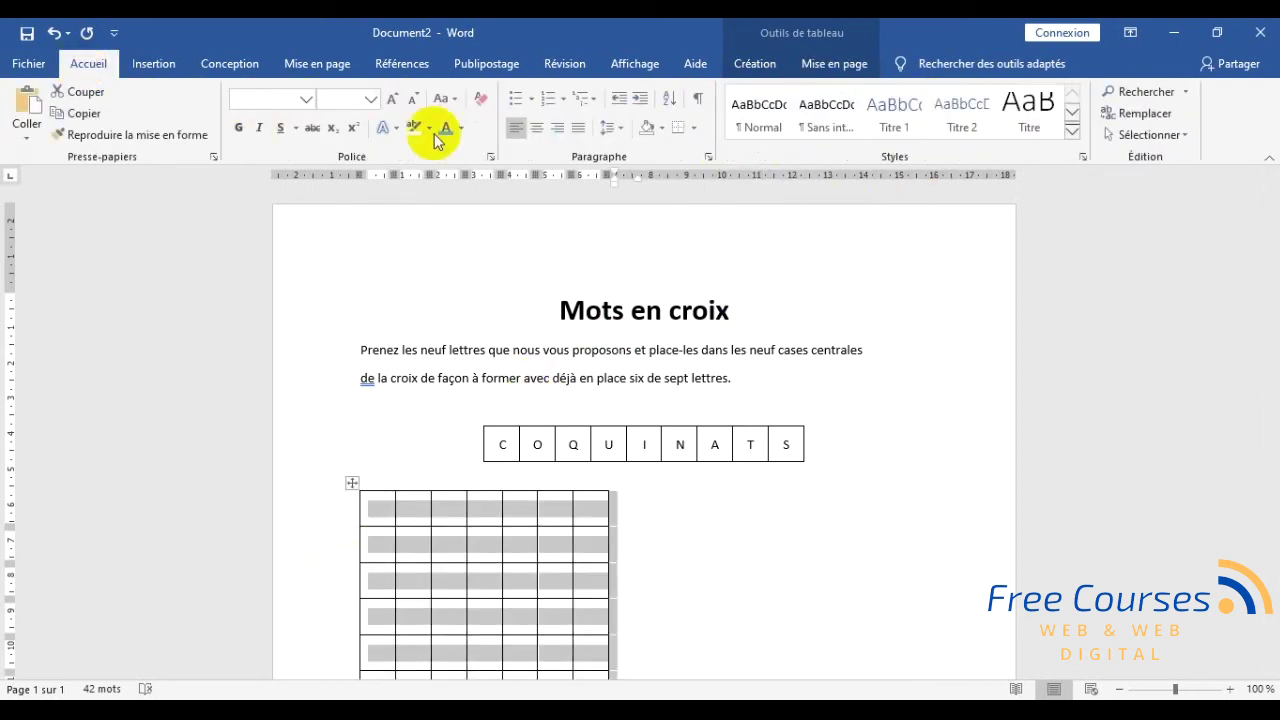
{"action": "left_click", "coordinate": [537, 130]}
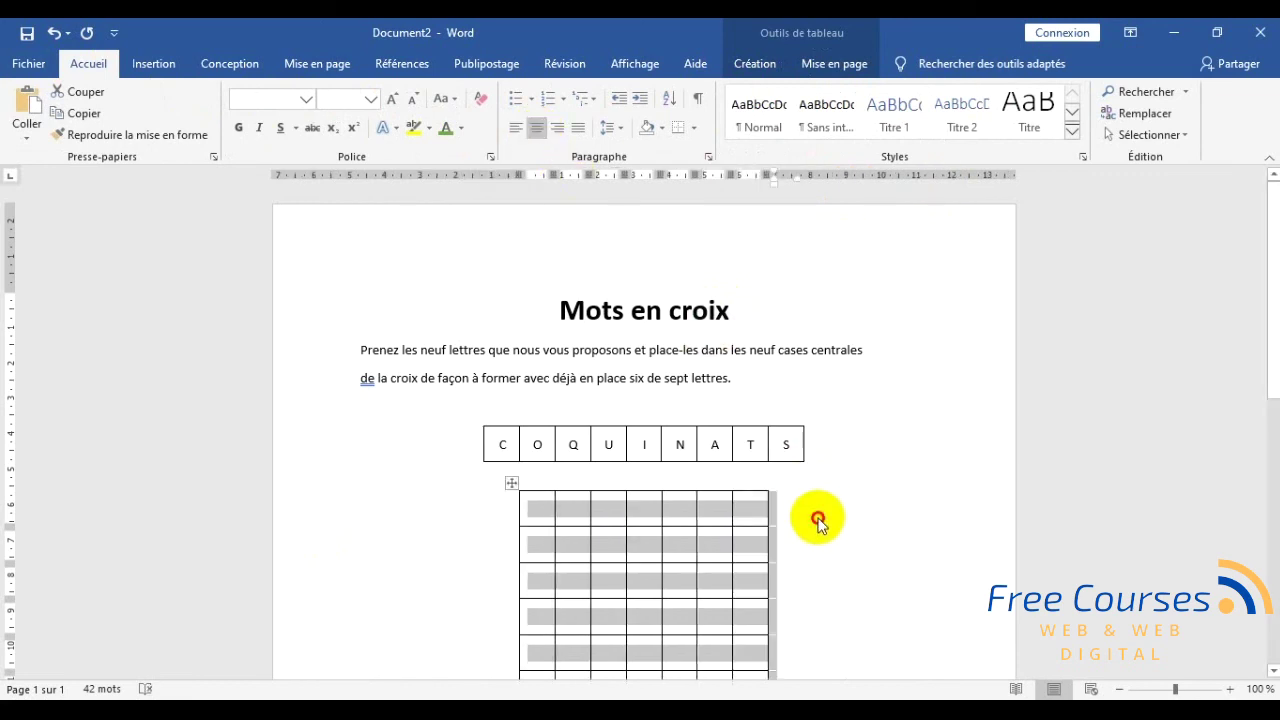
{"action": "left_click", "coordinate": [822, 514]}
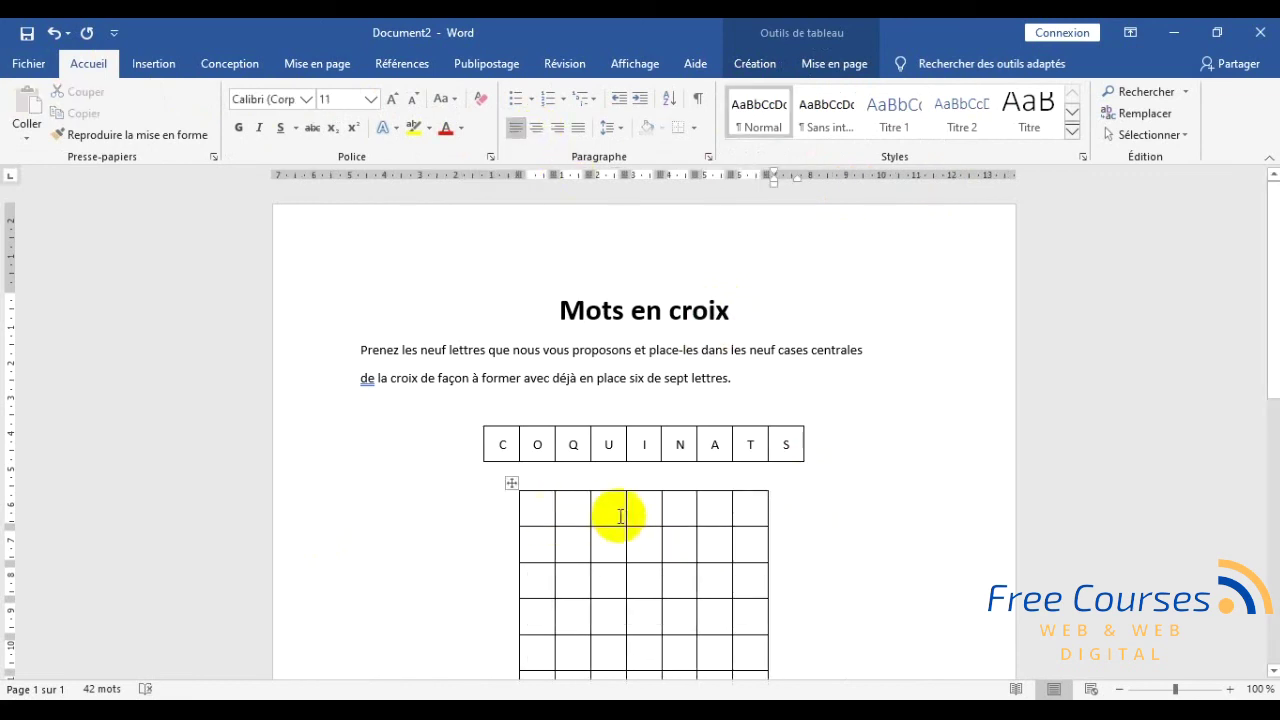
{"action": "left_click", "coordinate": [620, 516]}
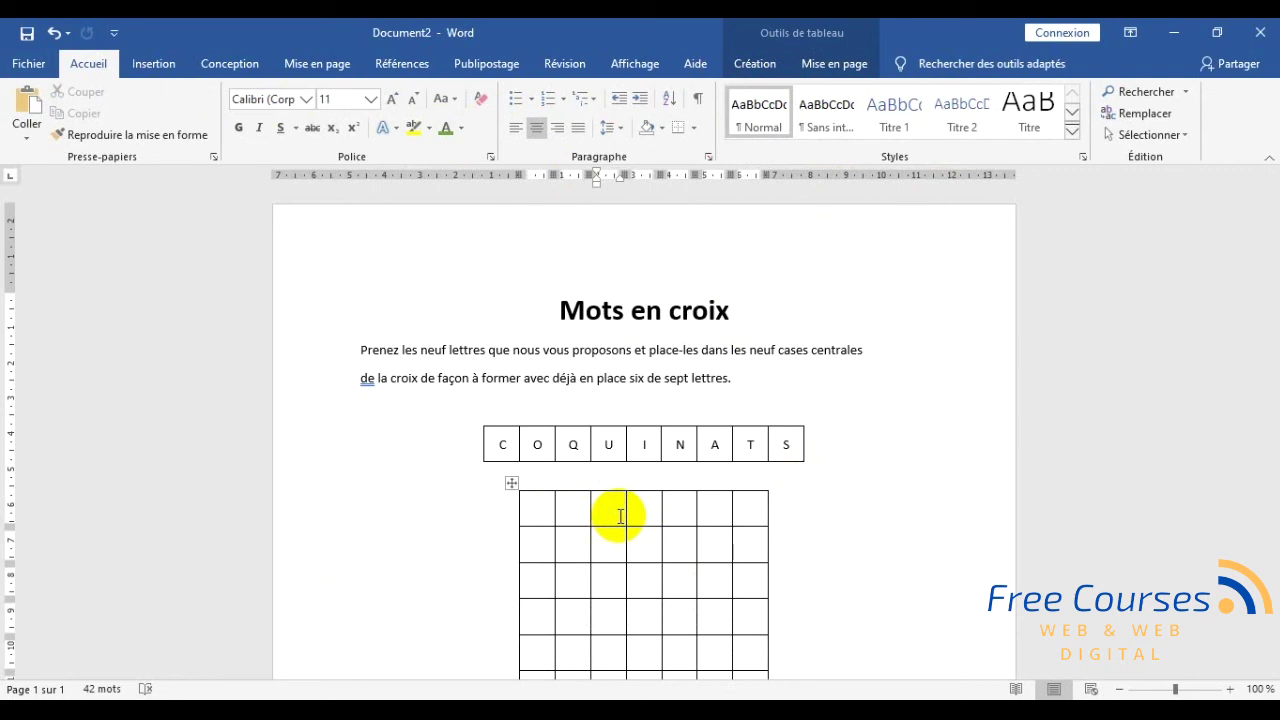
- Enter 'A' in the top row's third cell and 'P' in the cell below it
{"action": "type", "text": "A"}
{"action": "key", "text": "Tab"}
{"action": "type", "text": "B"}
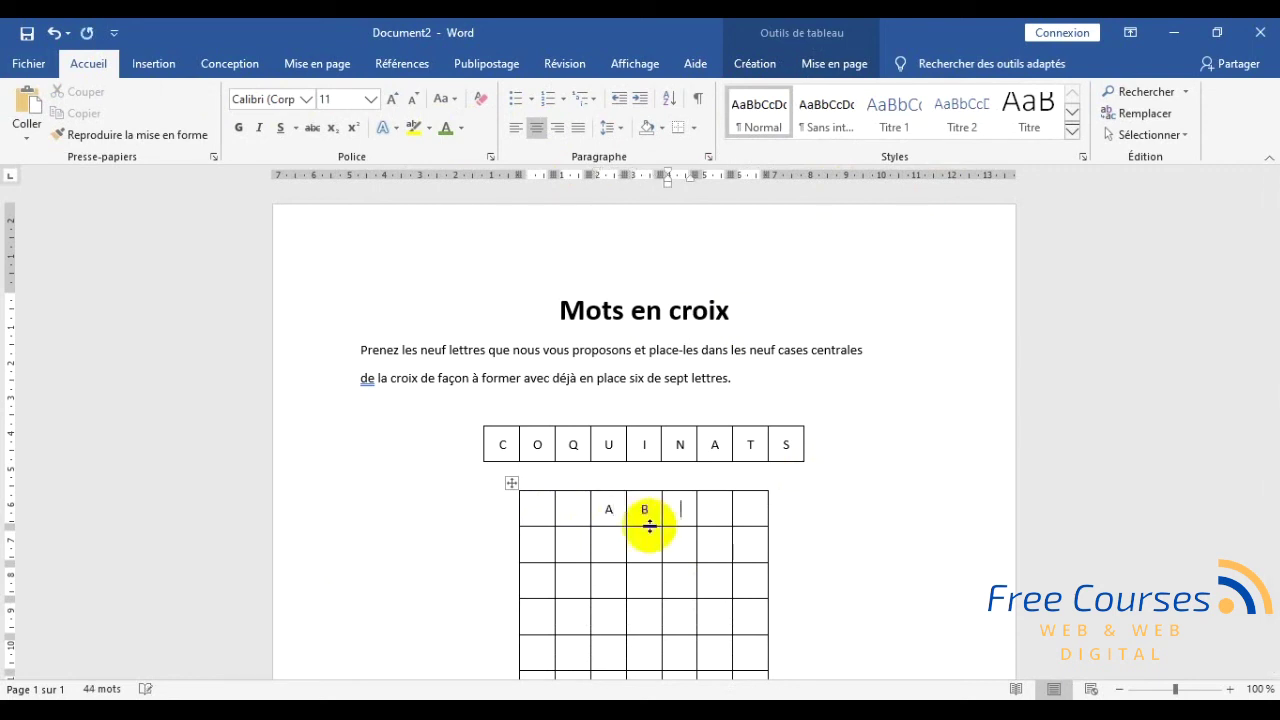
{"action": "type", "text": "F"}
{"action": "left_click", "coordinate": [609, 547]}
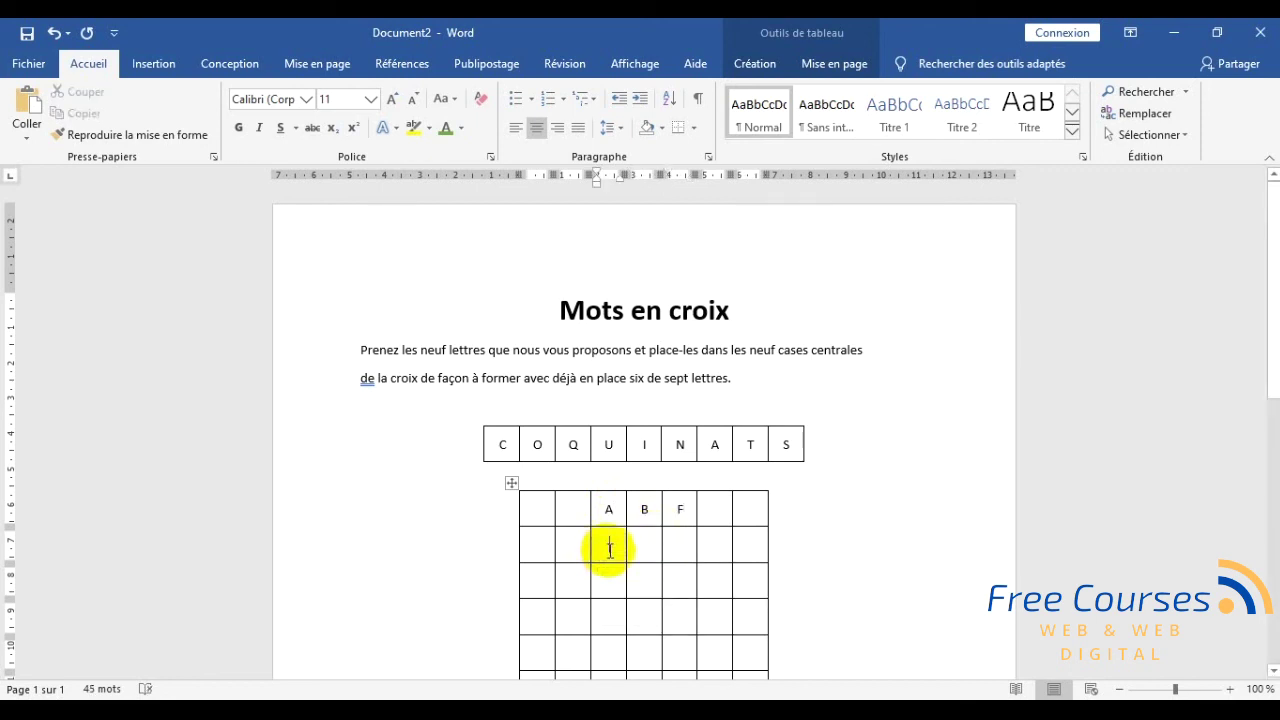
{"action": "type", "text": "P"}
{"action": "type", "text": "R"}
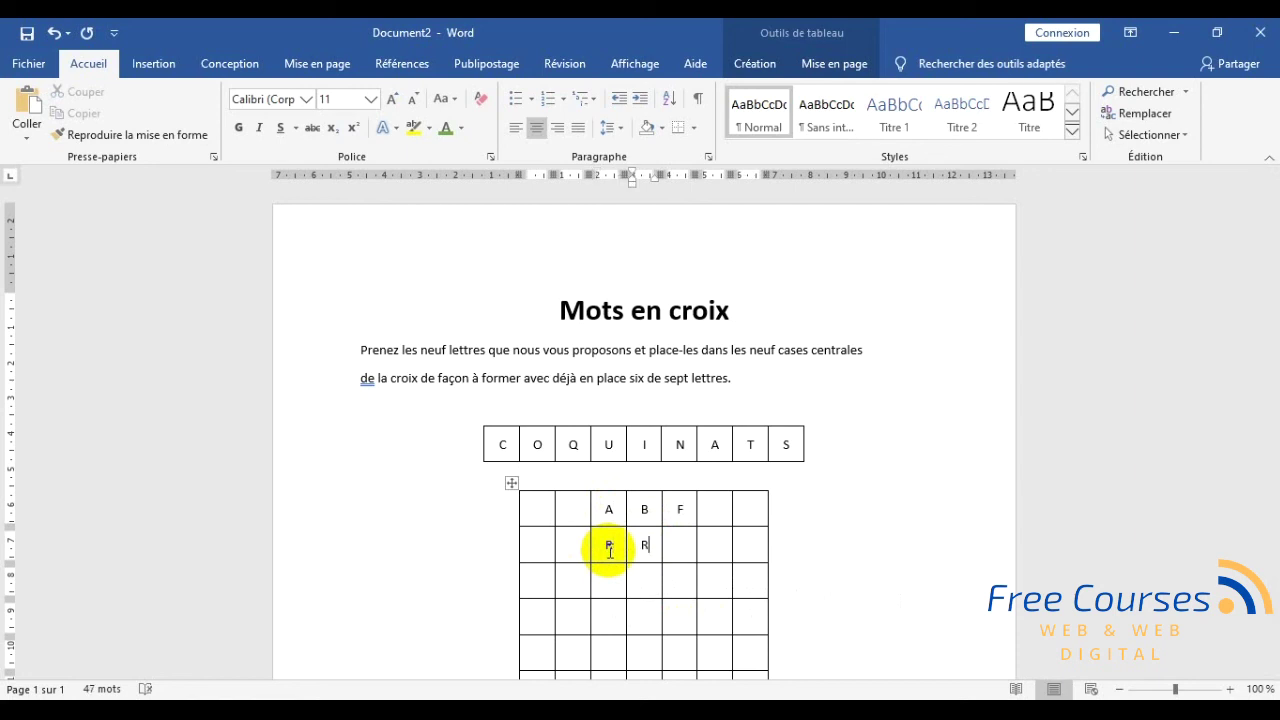
{"action": "double_click", "coordinate": [609, 545]}
{"action": "left_click_drag", "start_coordinate": [609, 545], "coordinate": [643, 547]}
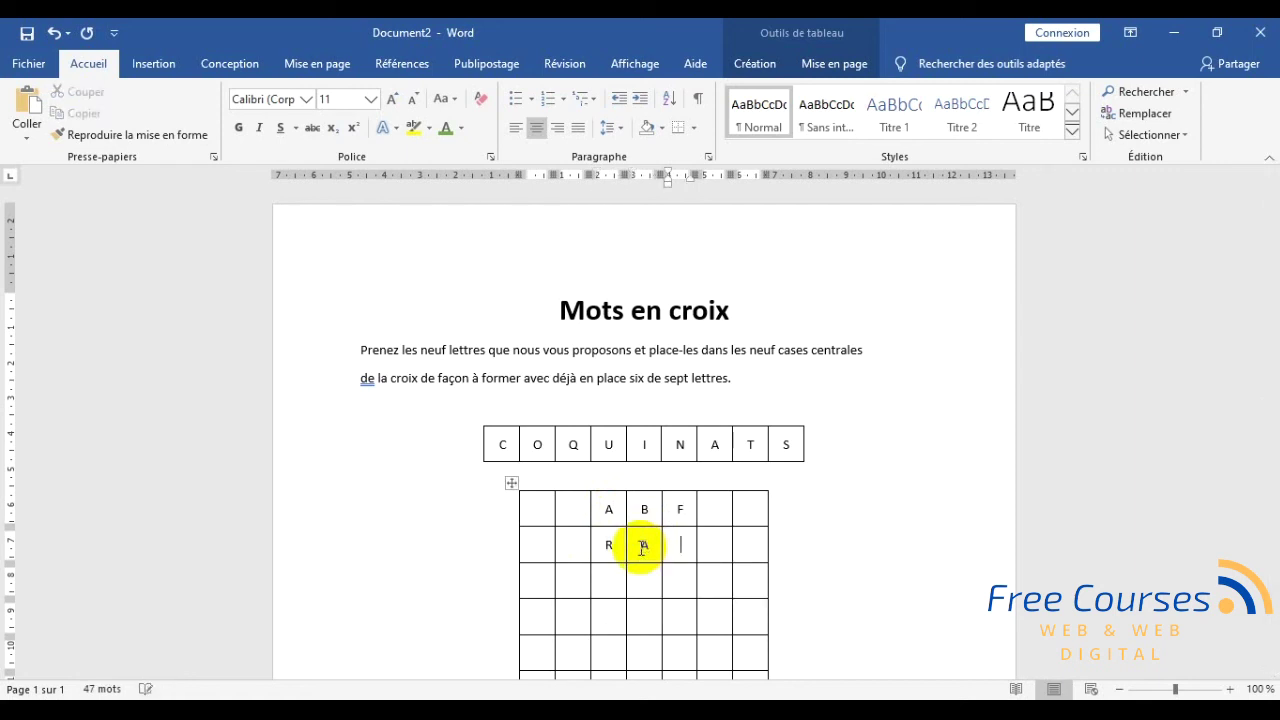
{"action": "left_click", "coordinate": [679, 544]}
{"action": "type", "text": "O"}
- Select the 3x3 block of empty centre cells in the grid
{"action": "mouse_move", "coordinate": [945, 695]}
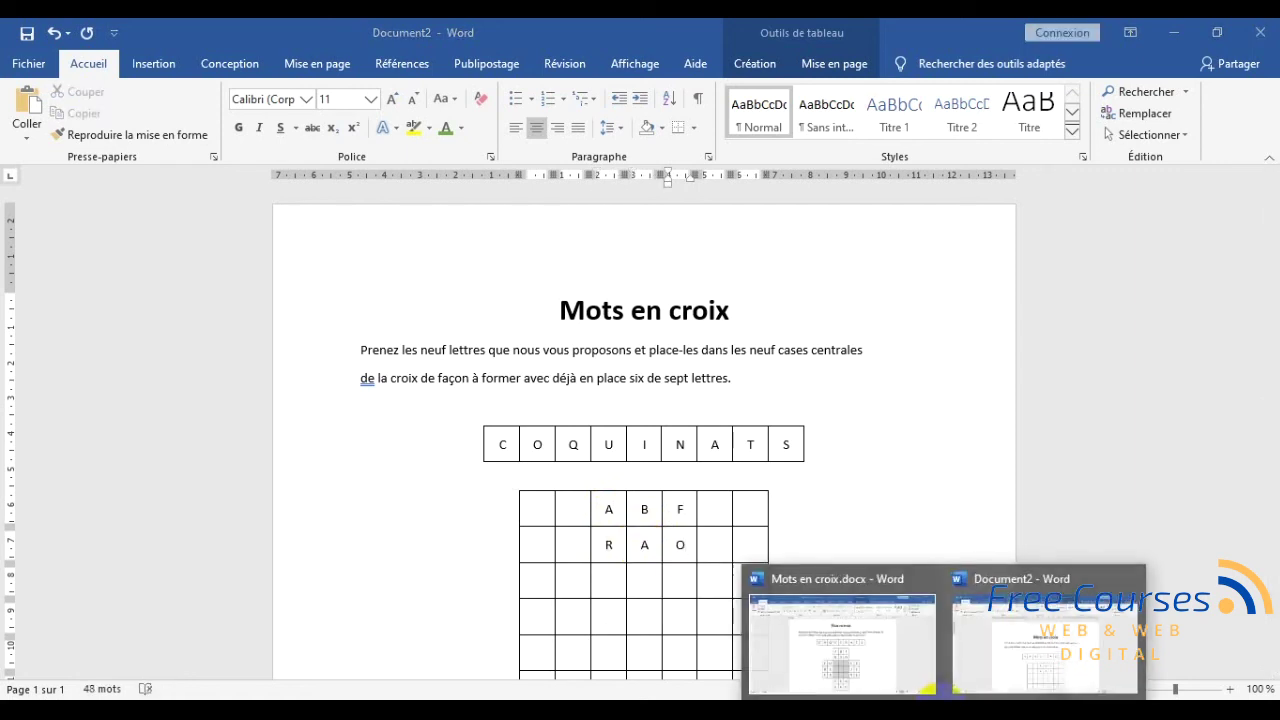
{"action": "mouse_move", "coordinate": [876, 650]}
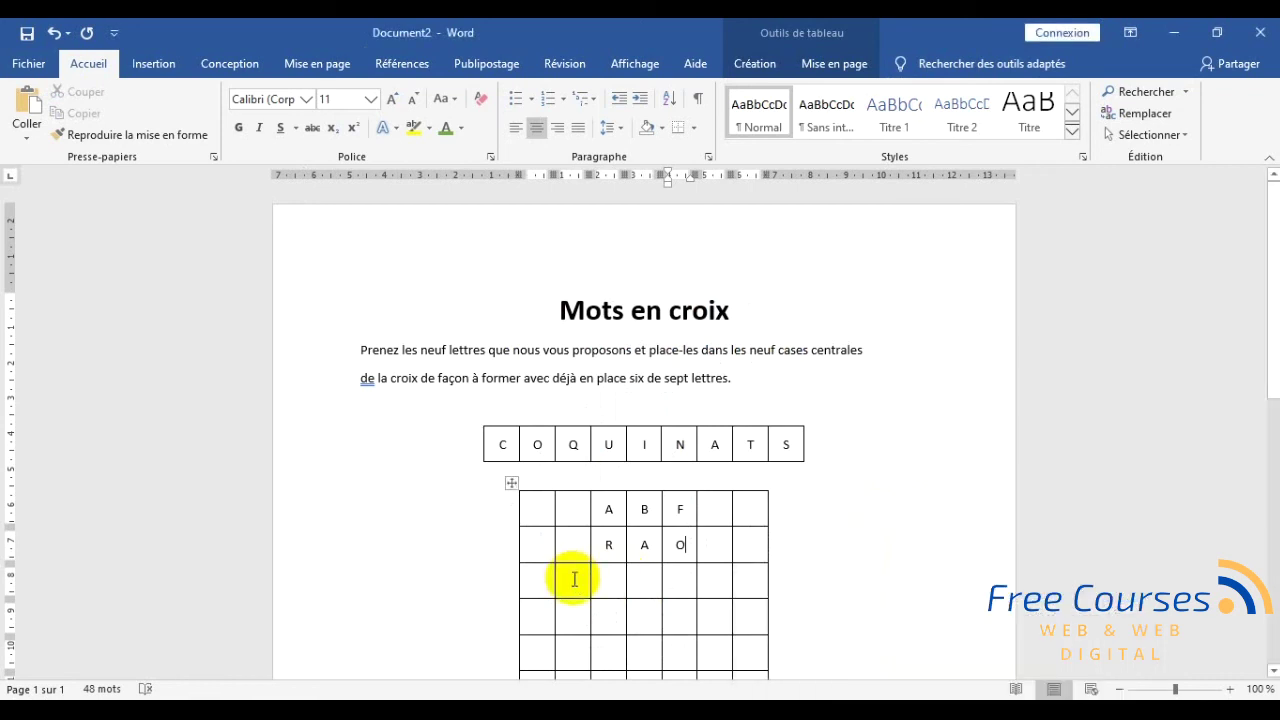
{"action": "left_click", "coordinate": [543, 588]}
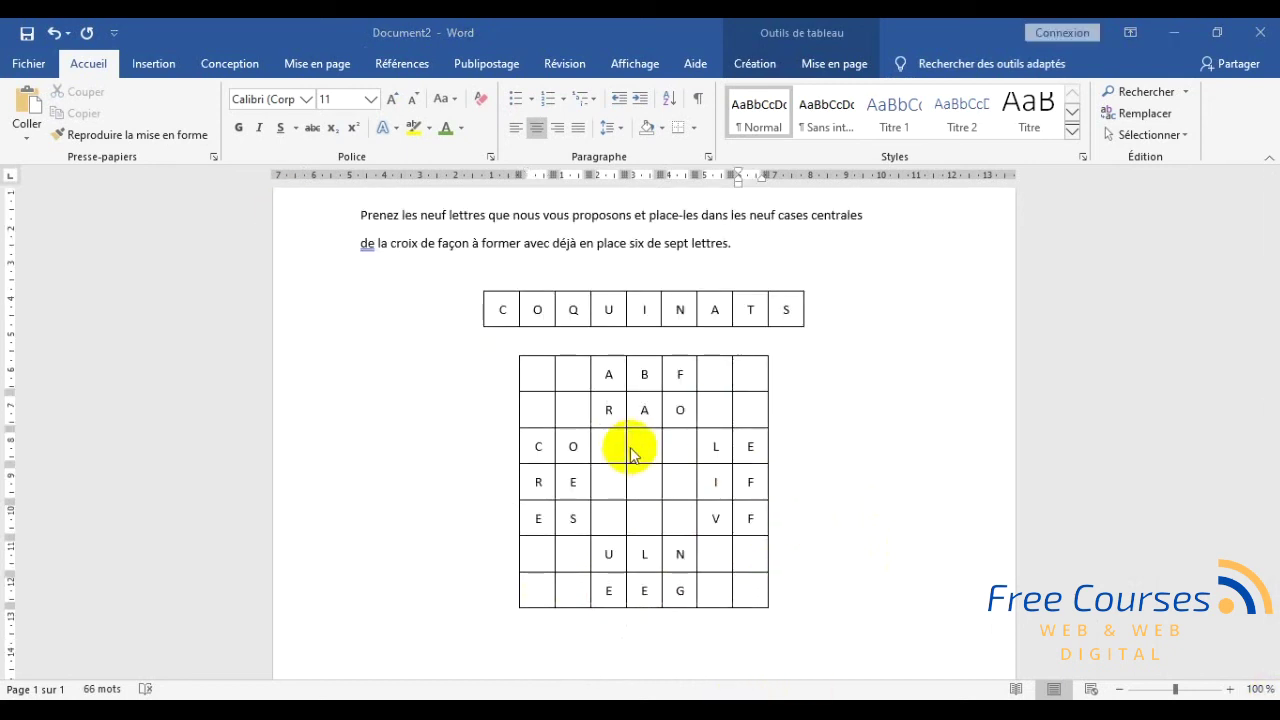
{"action": "left_click", "coordinate": [665, 463]}
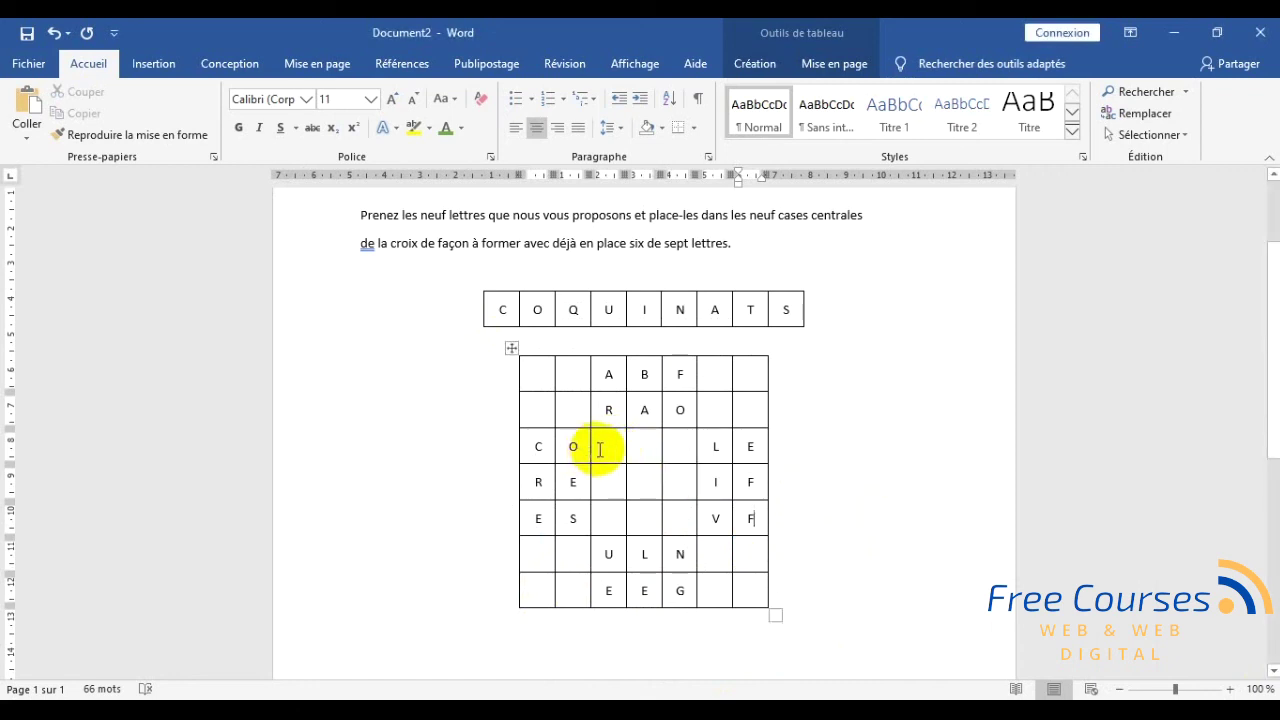
{"action": "left_click_drag", "start_coordinate": [600, 450], "coordinate": [672, 504]}
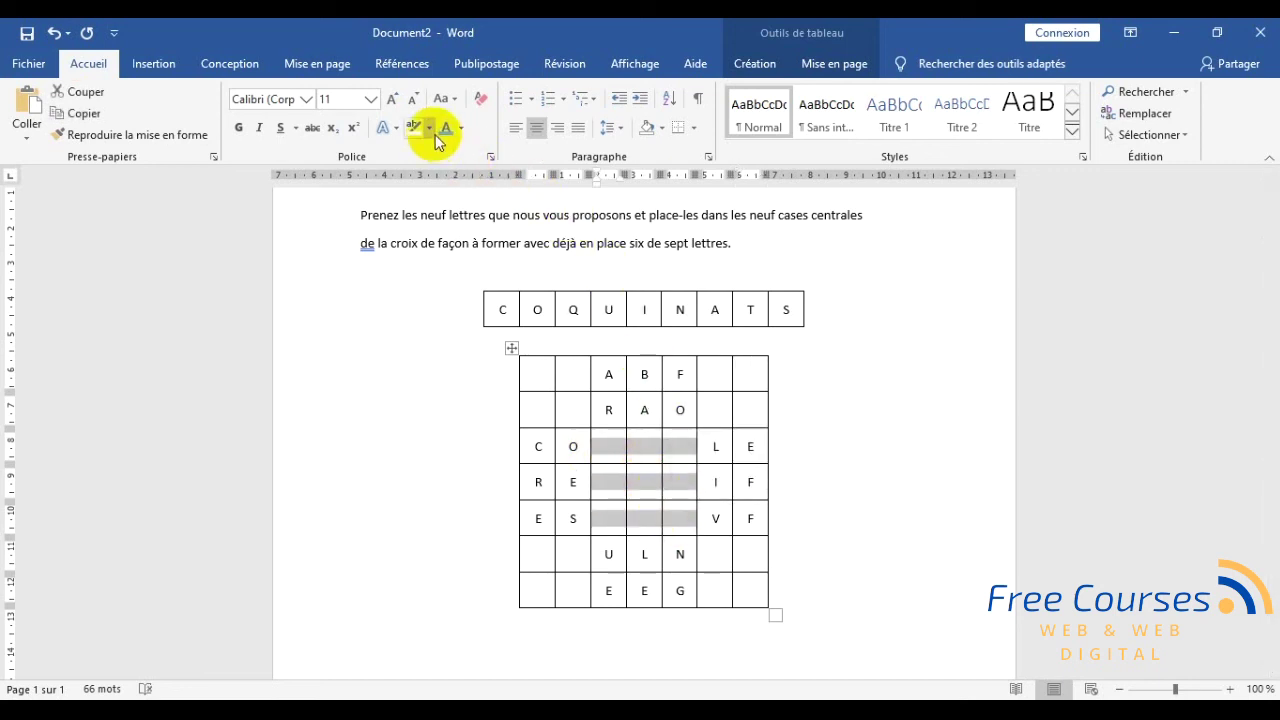
- Give the nine centre cells light grey shading, then switch to Mots en croix.docx
{"action": "left_click", "coordinate": [660, 130]}
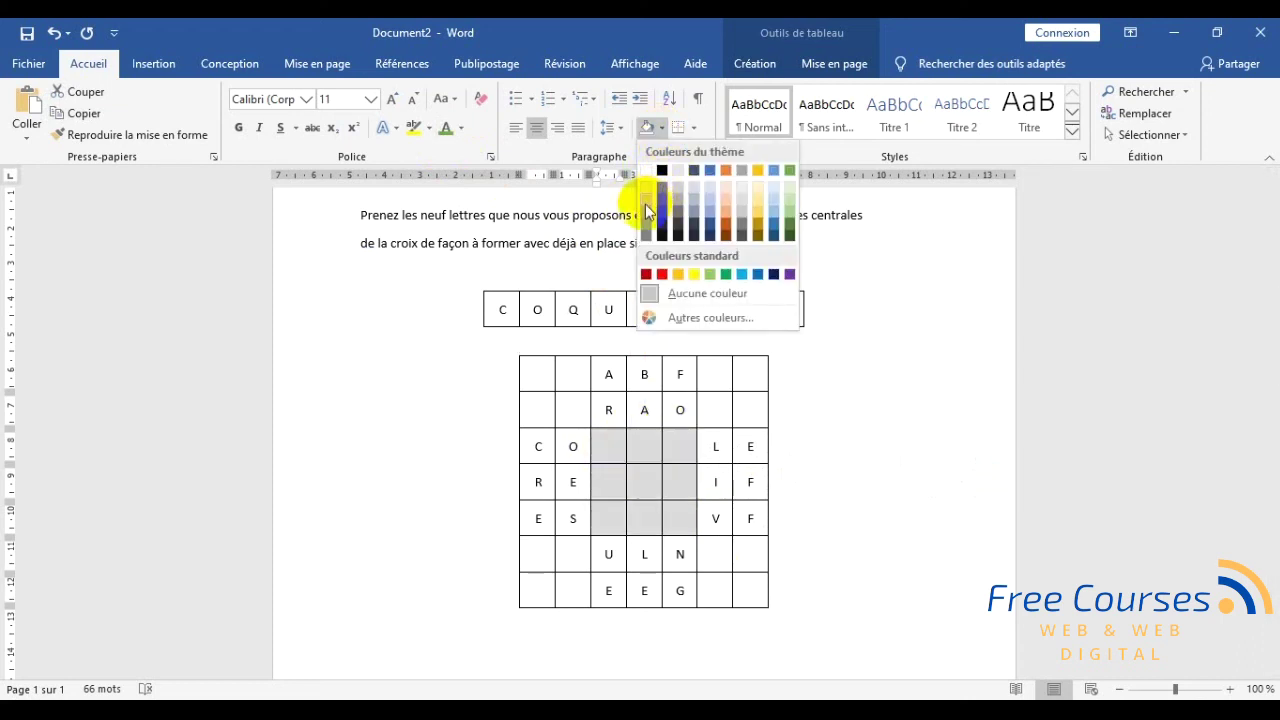
{"action": "left_click", "coordinate": [645, 209]}
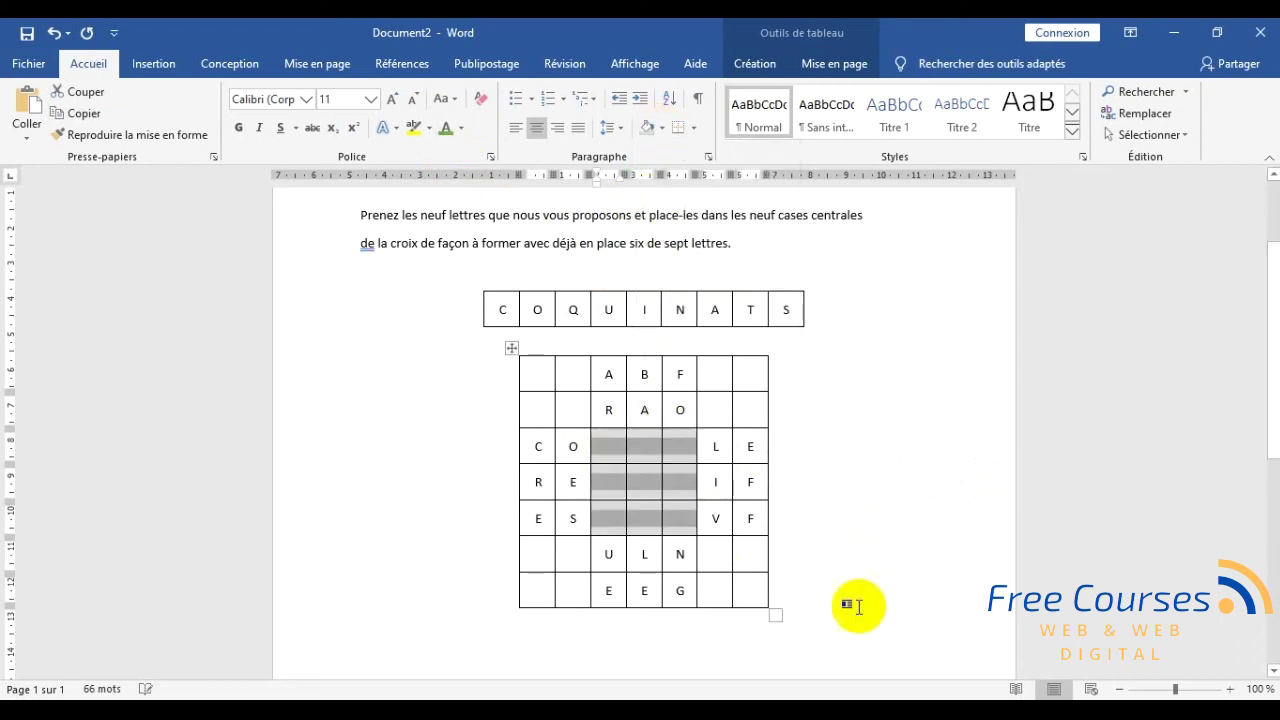
{"action": "left_click", "coordinate": [757, 558]}
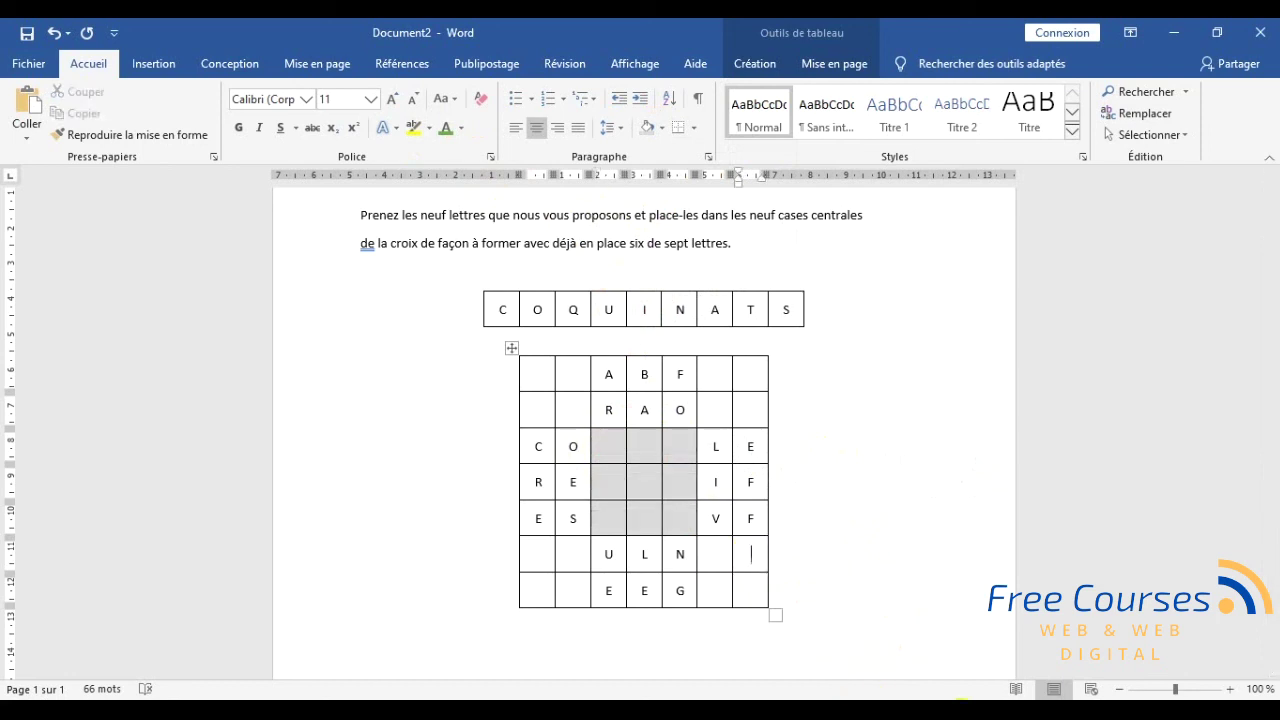
{"action": "left_click", "coordinate": [880, 672]}
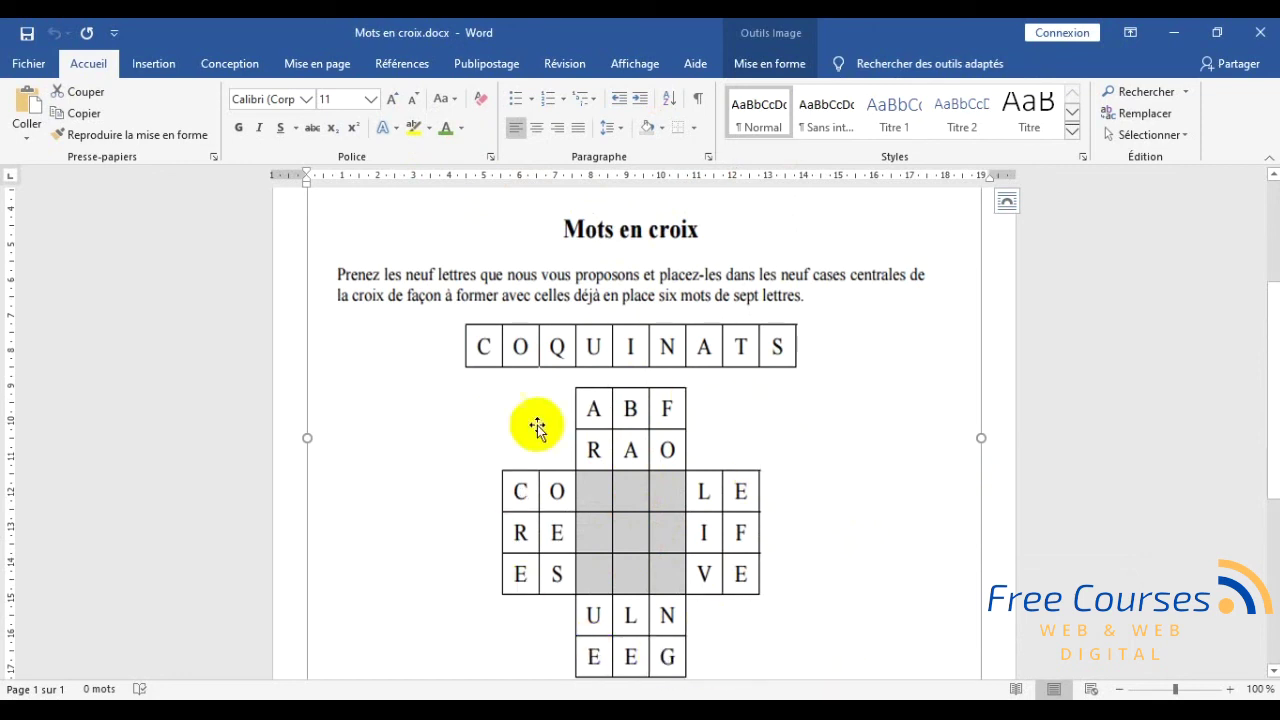
- Return to Document2 and place the cursor in the cell left of R
{"action": "mouse_move", "coordinate": [897, 698]}
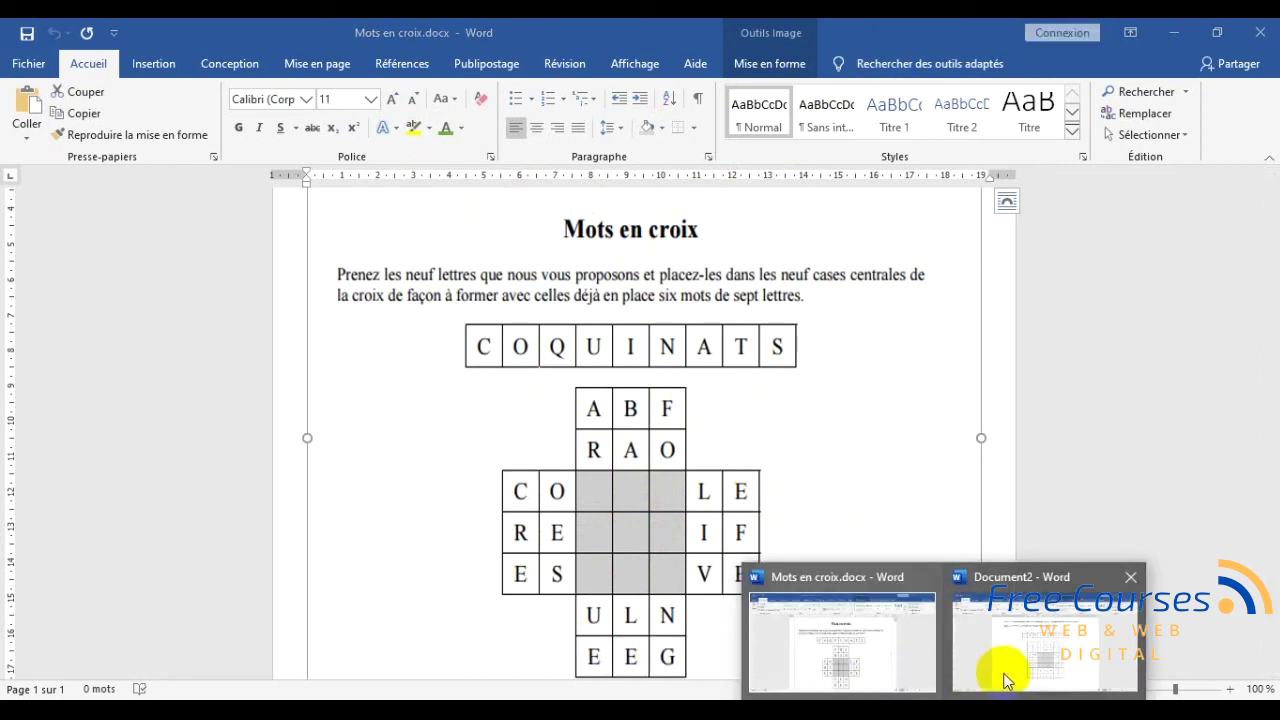
{"action": "left_click", "coordinate": [1006, 674]}
{"action": "left_click", "coordinate": [579, 408]}
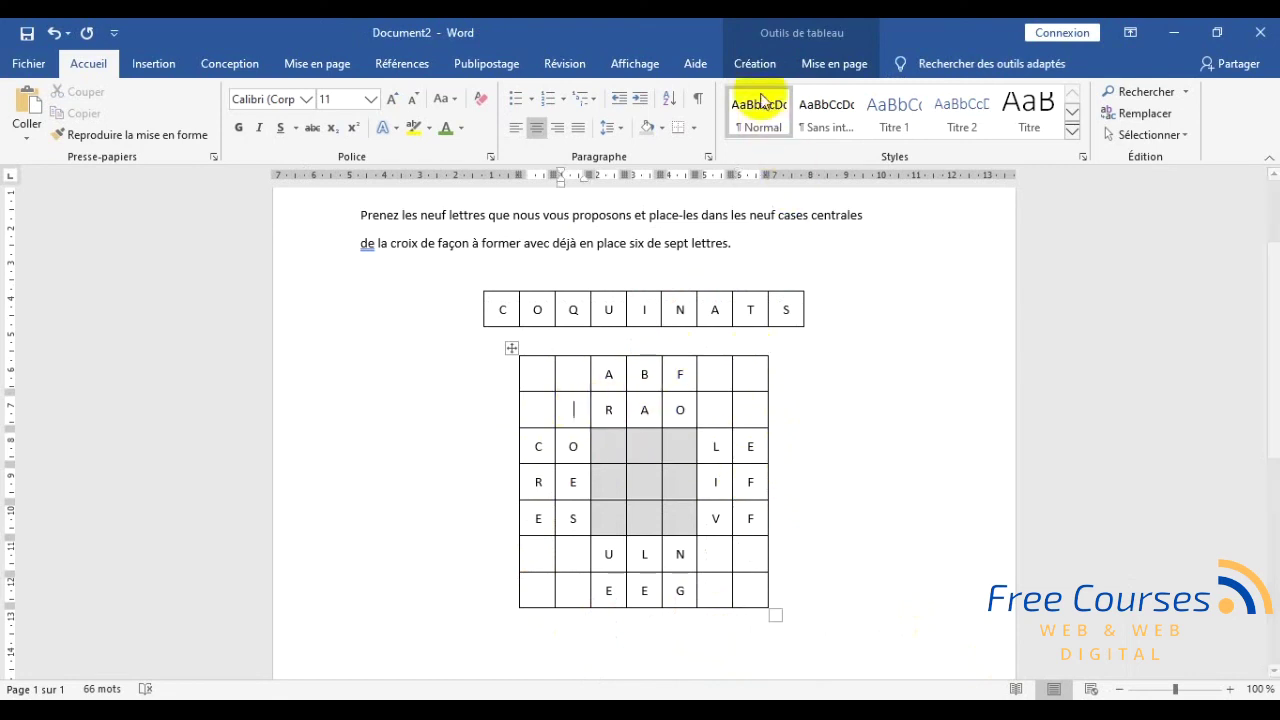
- Bring up the table Création and Mise en page options and pick the eraser
{"action": "left_click", "coordinate": [777, 71]}
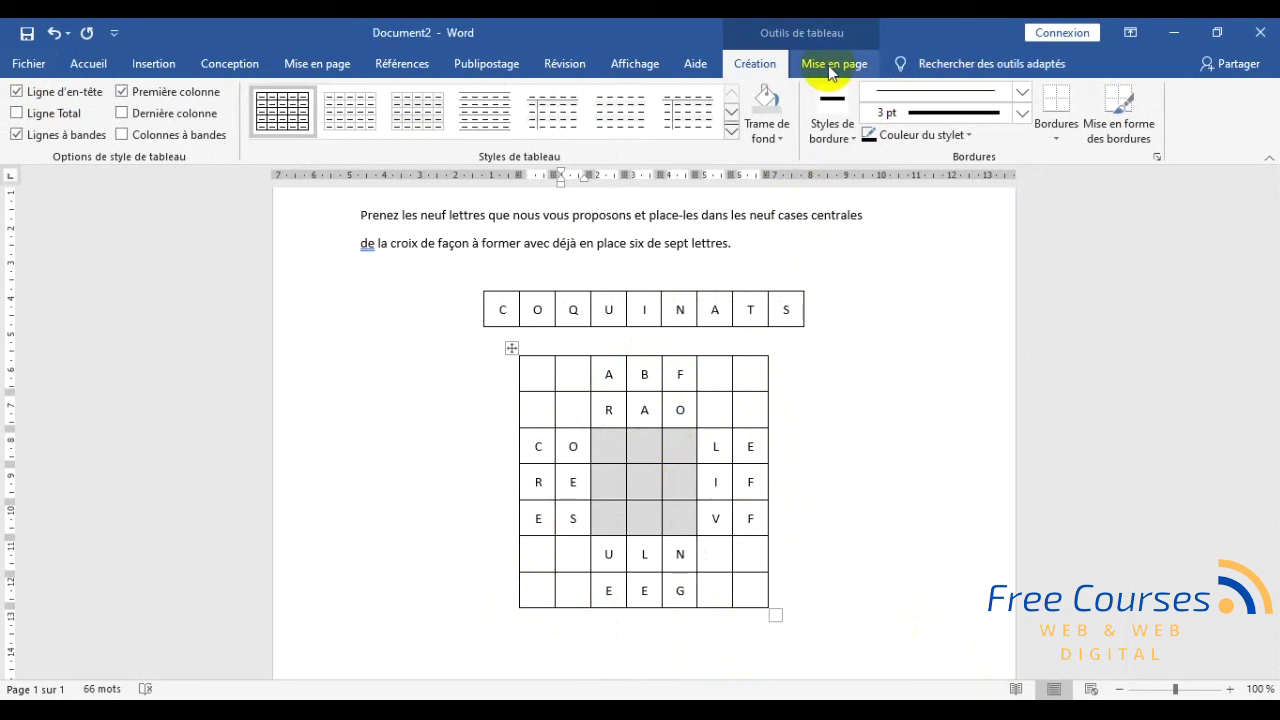
{"action": "left_click", "coordinate": [831, 66]}
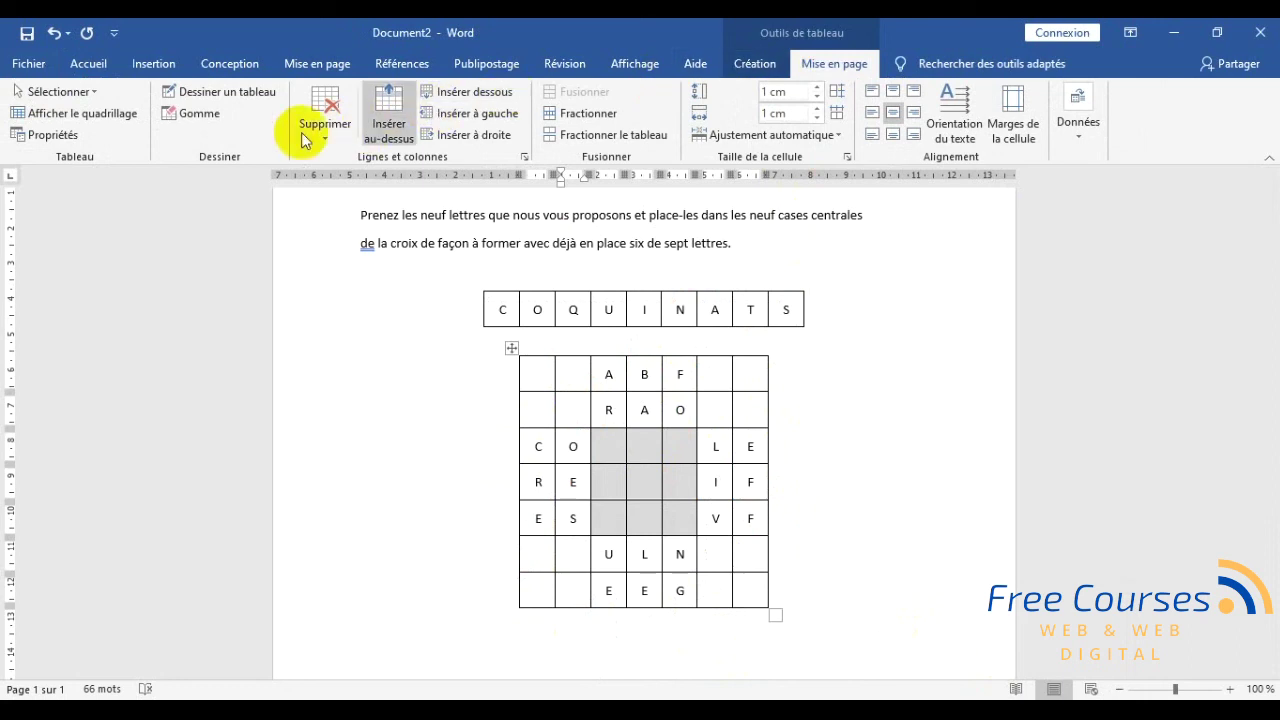
{"action": "left_click", "coordinate": [203, 118]}
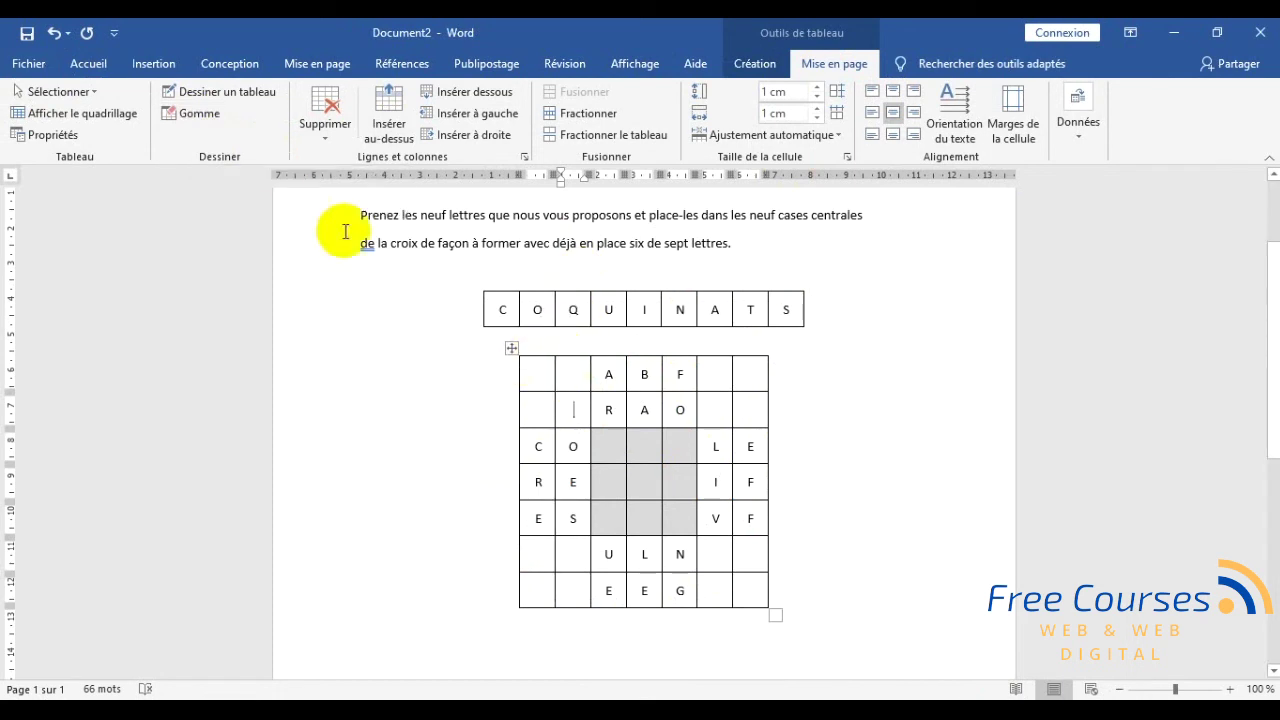
- Erase the borders around the empty top-left corner cells with the Gomme
{"action": "left_click", "coordinate": [205, 118]}
{"action": "left_click", "coordinate": [200, 116]}
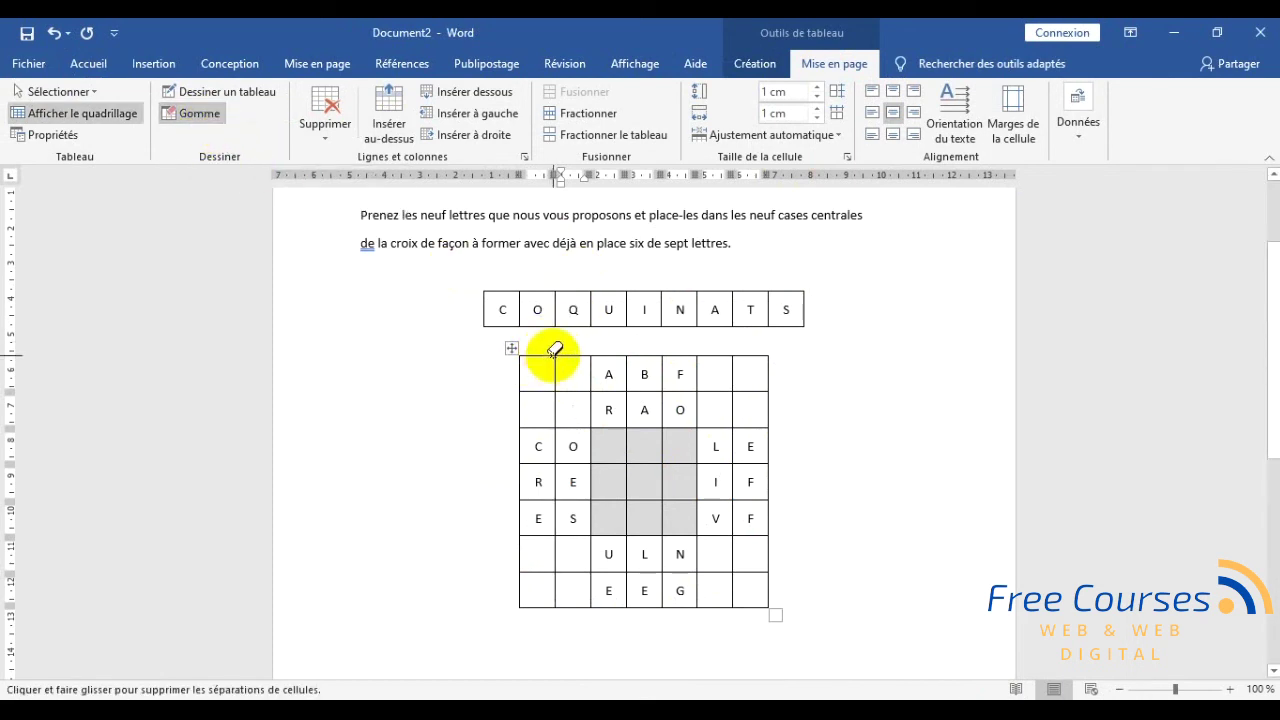
{"action": "left_click", "coordinate": [552, 356]}
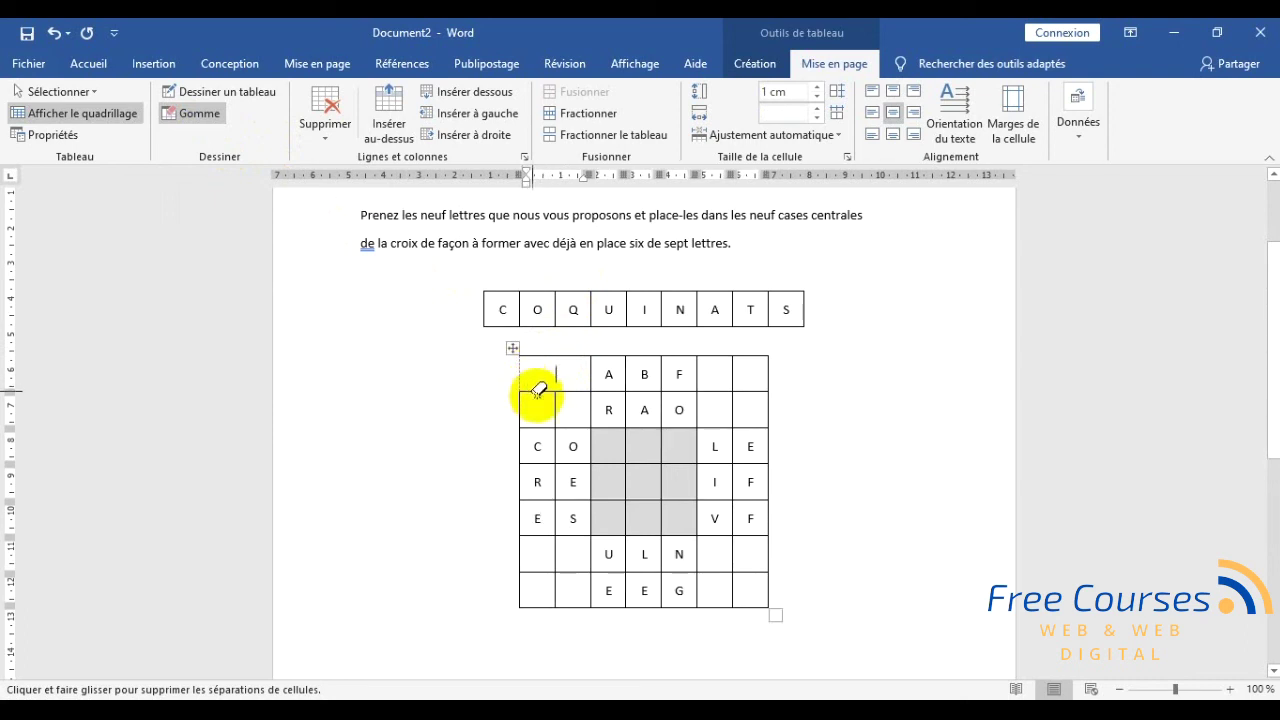
{"action": "mouse_move", "coordinate": [541, 387]}
{"action": "left_mouse_down"}
{"action": "mouse_move", "coordinate": [547, 350]}
{"action": "mouse_move", "coordinate": [572, 356]}
{"action": "left_mouse_up"}
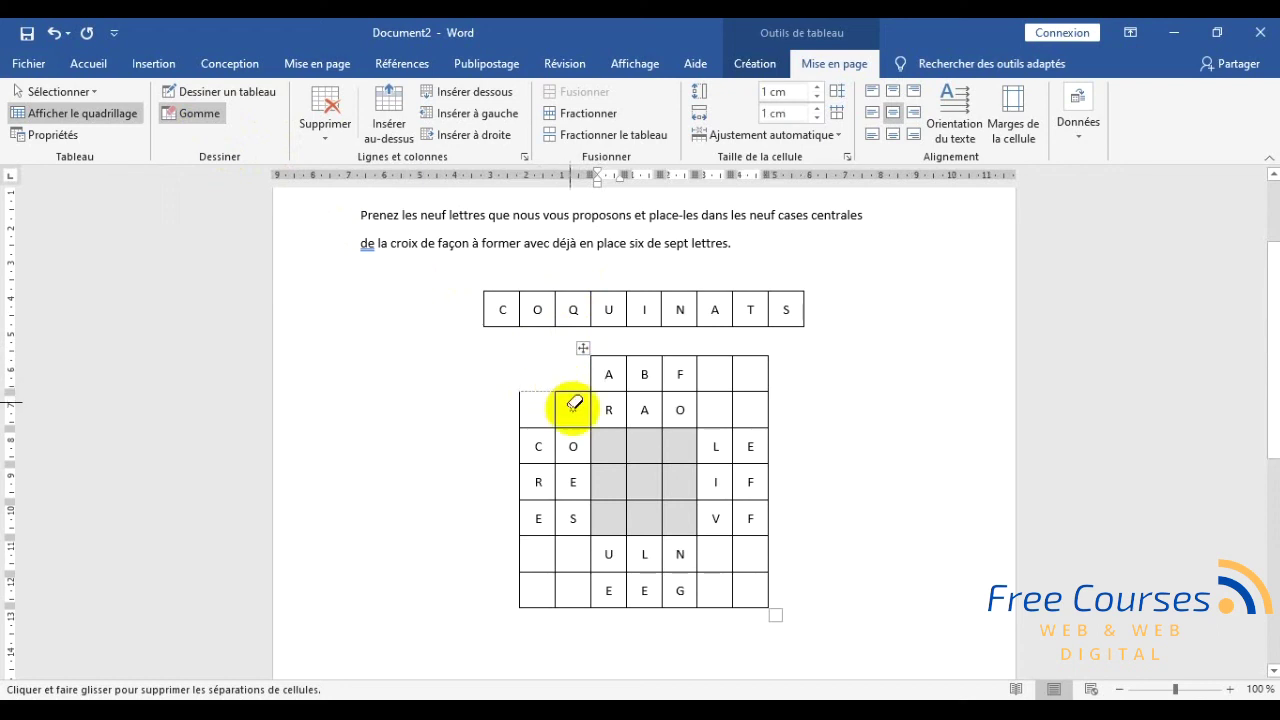
{"action": "left_click", "coordinate": [579, 388]}
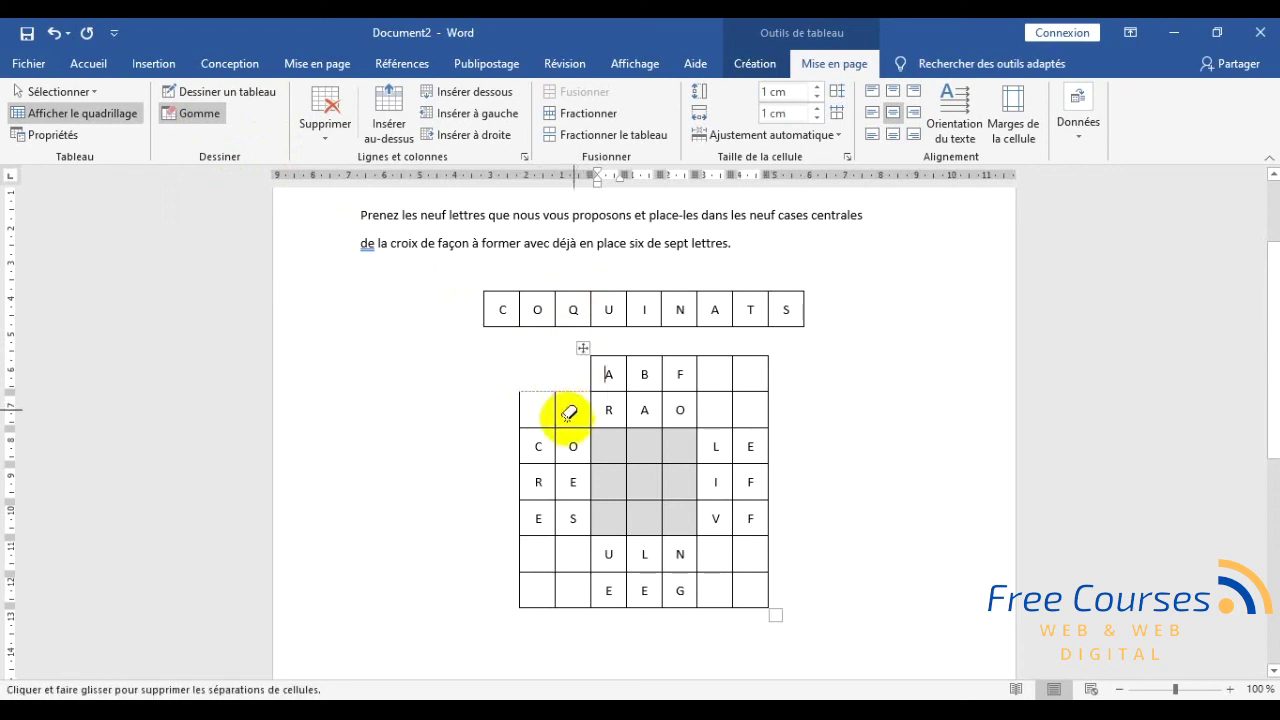
{"action": "left_click", "coordinate": [561, 409]}
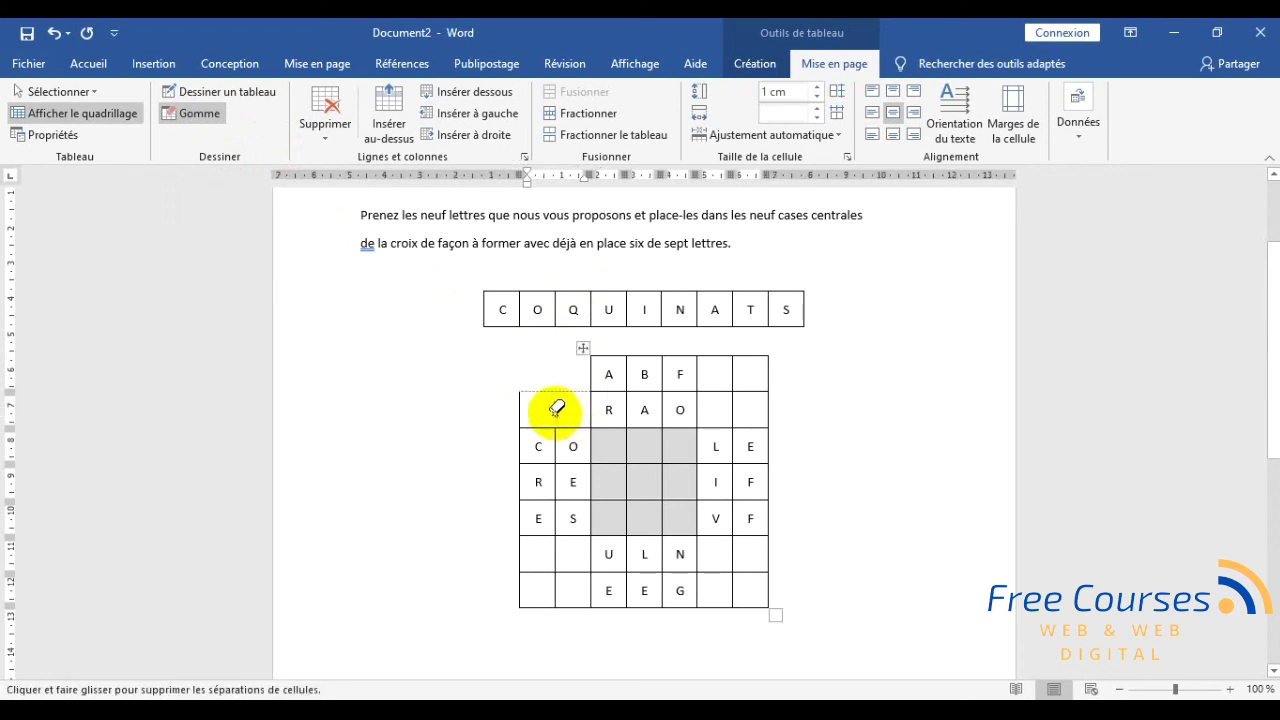
{"action": "left_click", "coordinate": [521, 411]}
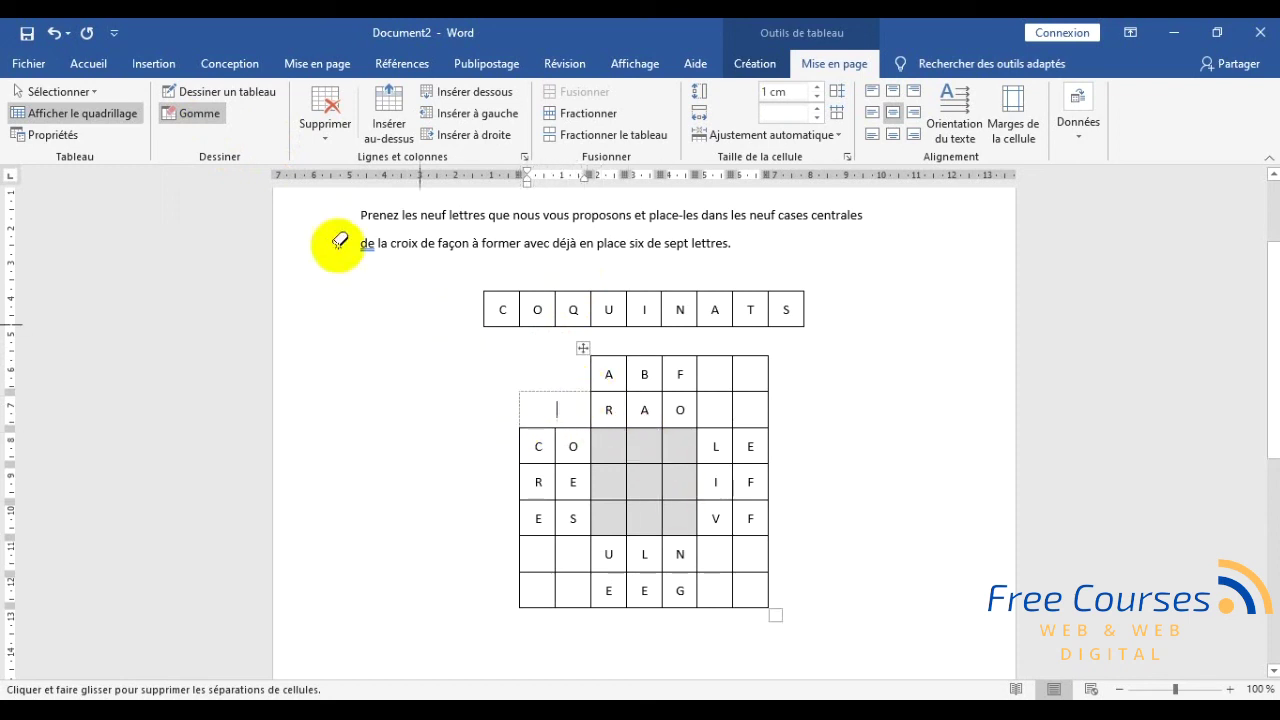
- Toggle Afficher le quadrillage off to check the top-left corner, then resume erasing
{"action": "left_click", "coordinate": [115, 120]}
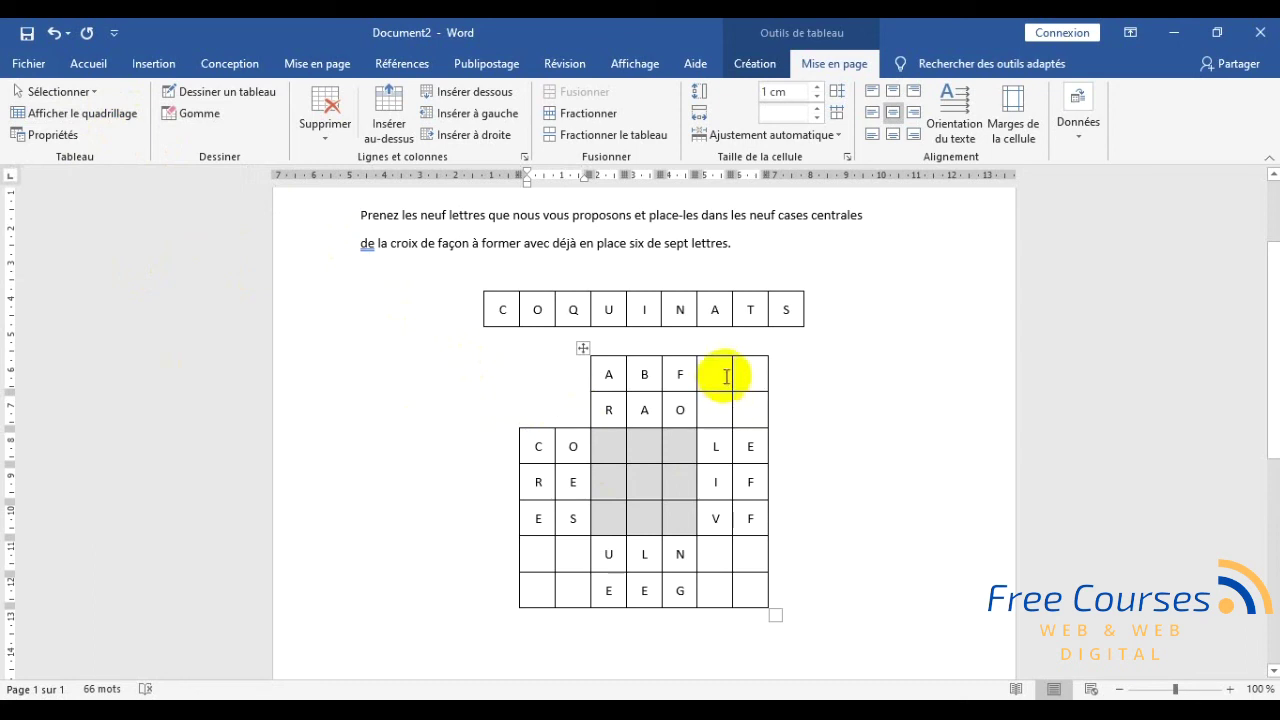
{"action": "left_click", "coordinate": [193, 116]}
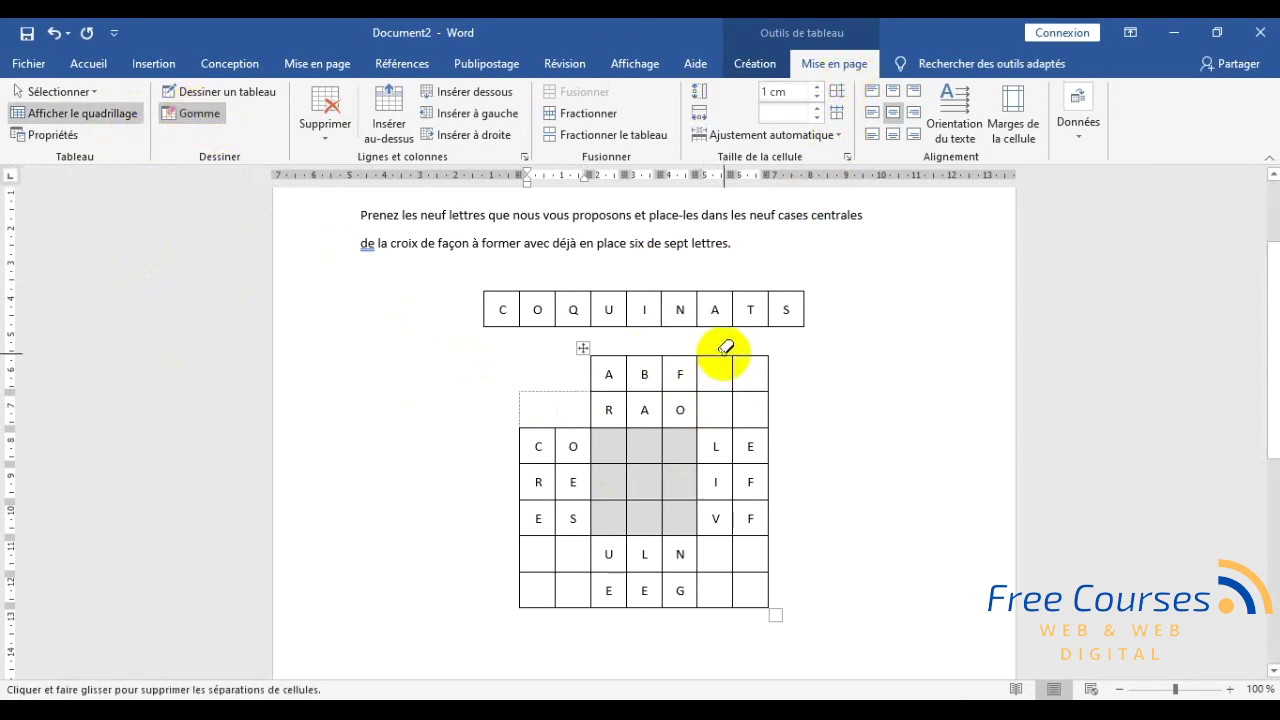
{"action": "left_click", "coordinate": [112, 113]}
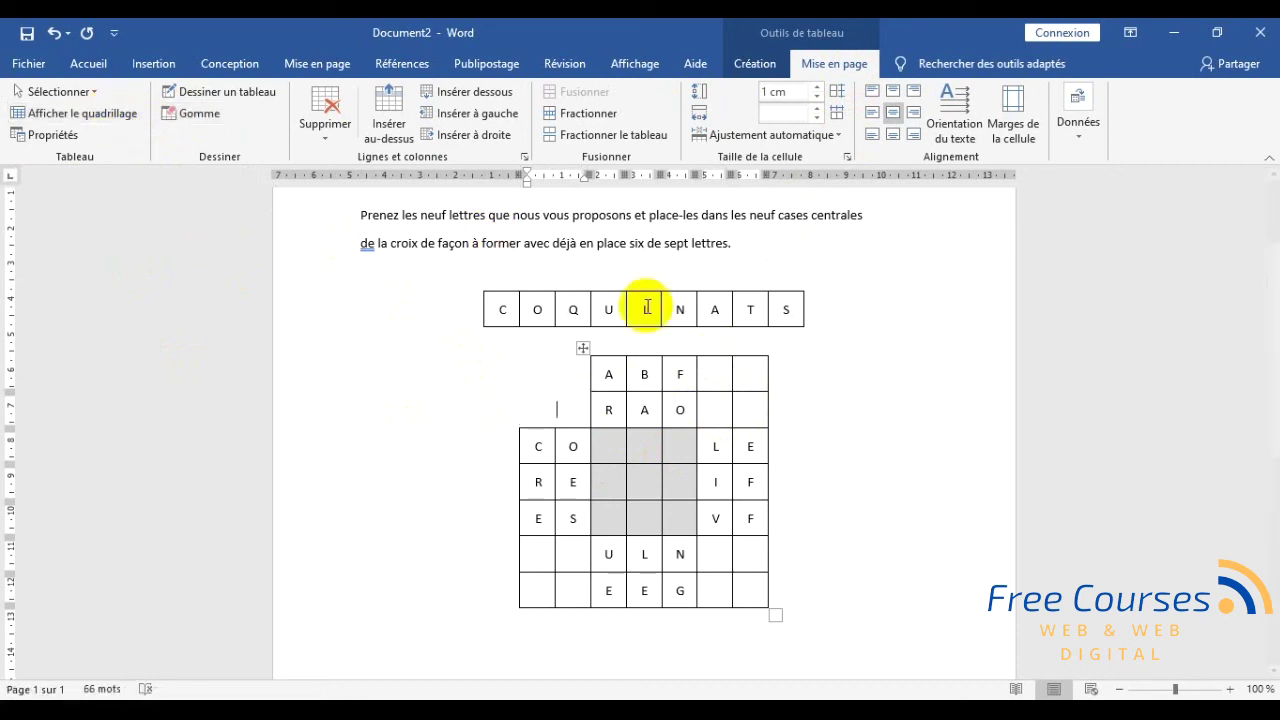
{"action": "left_click", "coordinate": [188, 113]}
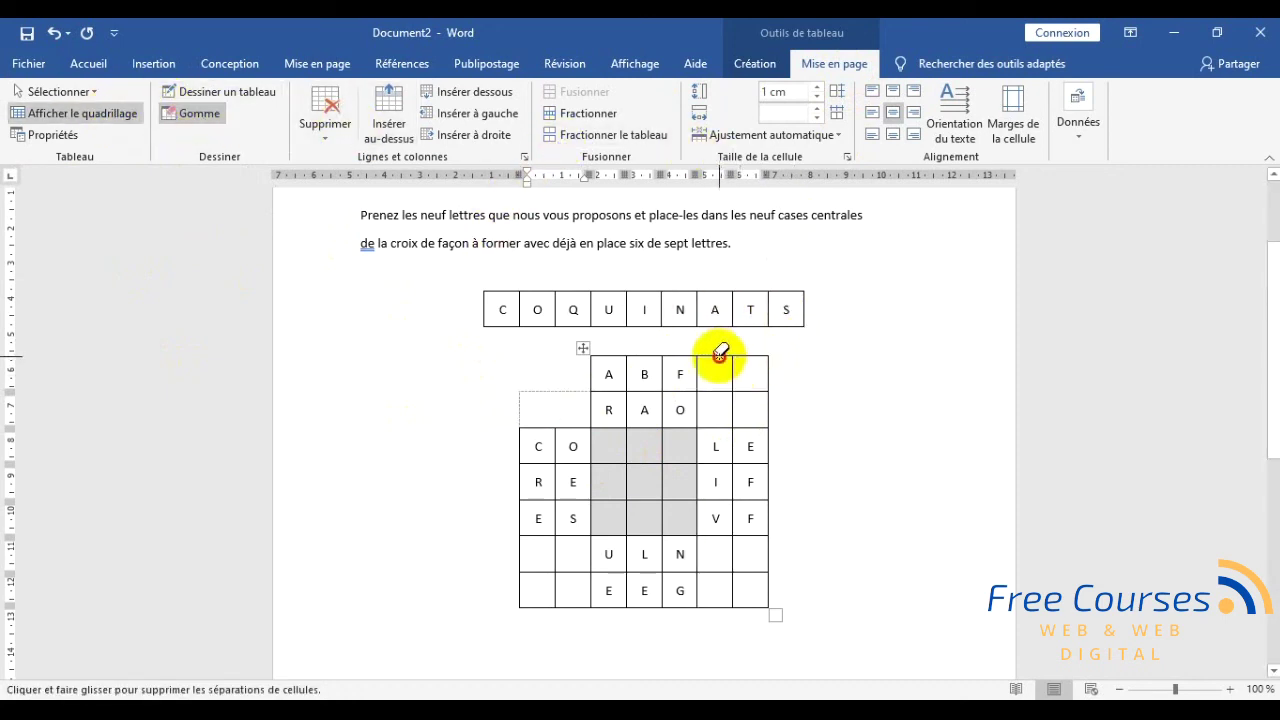
- Erase the top-right corner cell borders beside F and O, then hide gridlines to check
{"action": "left_click", "coordinate": [720, 354]}
{"action": "left_click", "coordinate": [749, 356]}
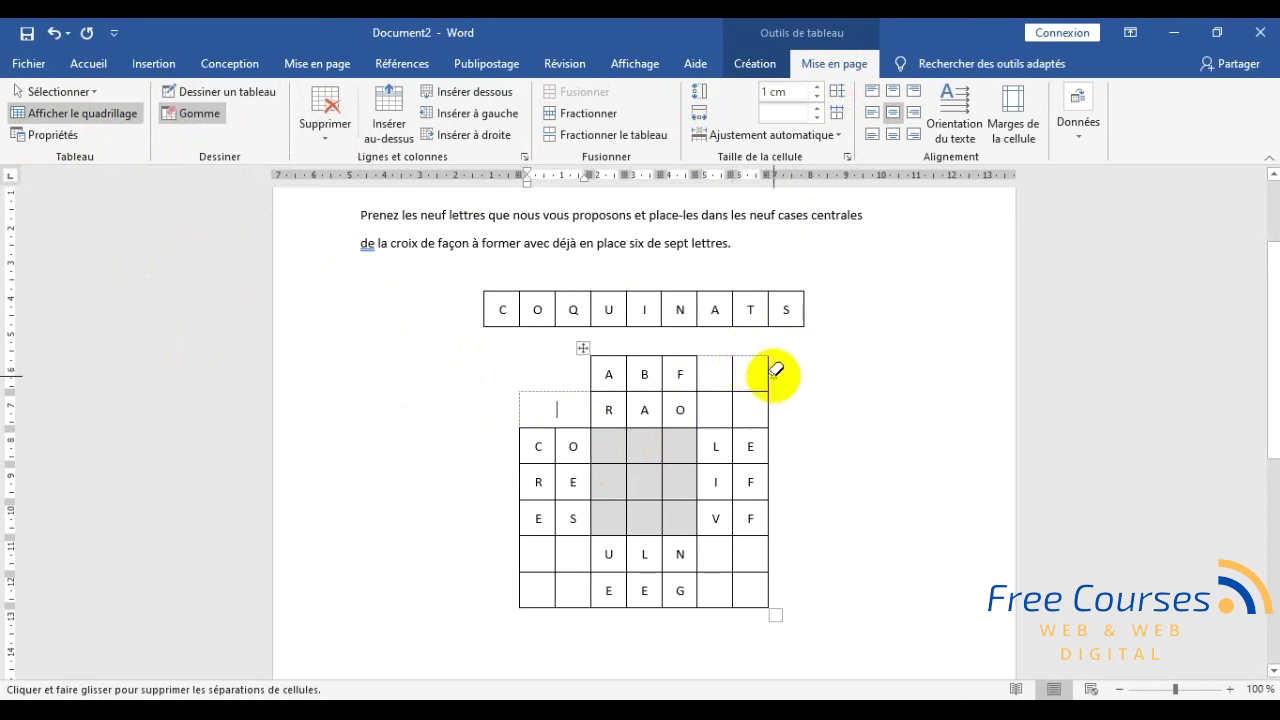
{"action": "left_click", "coordinate": [768, 378]}
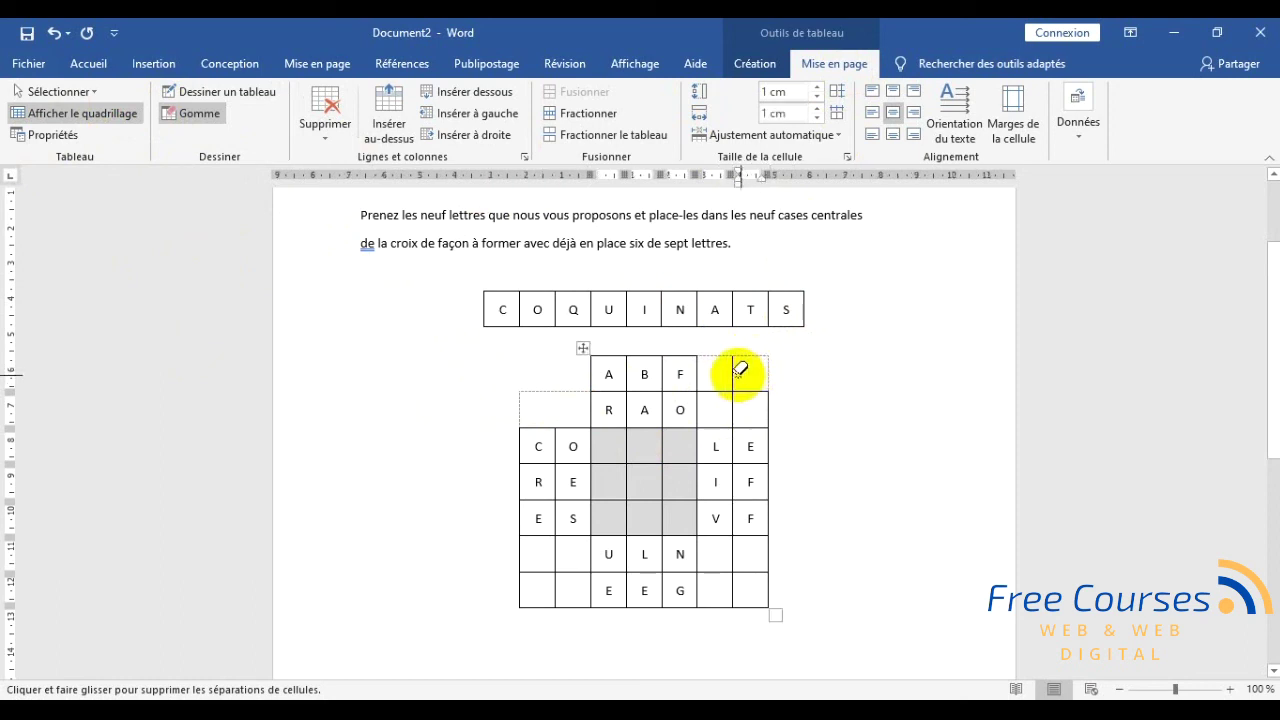
{"action": "left_click", "coordinate": [738, 390]}
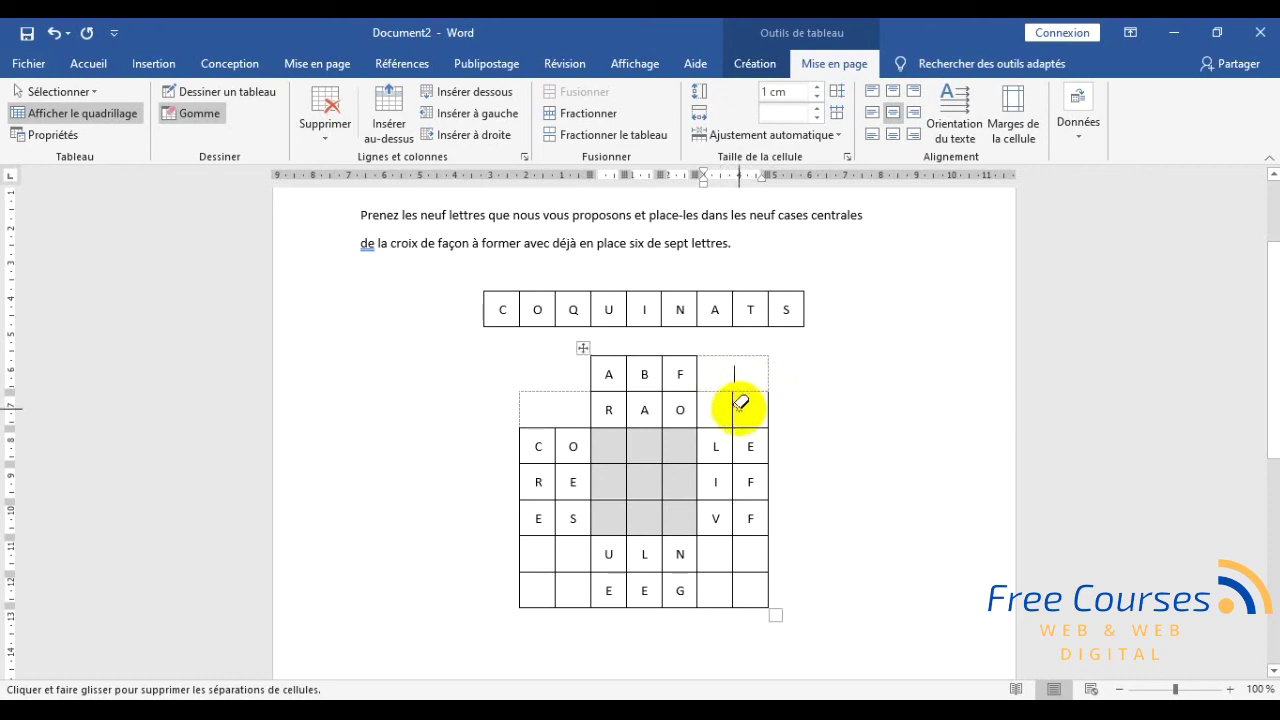
{"action": "left_click", "coordinate": [735, 410]}
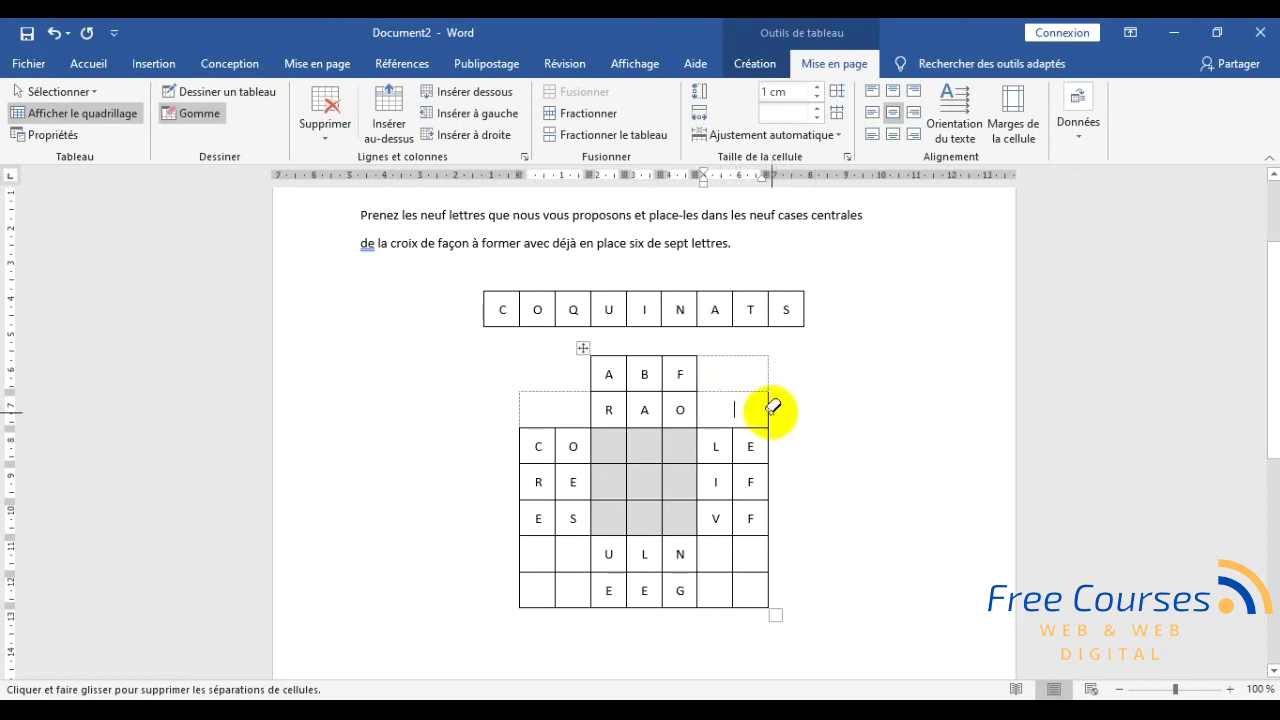
{"action": "left_click", "coordinate": [108, 118]}
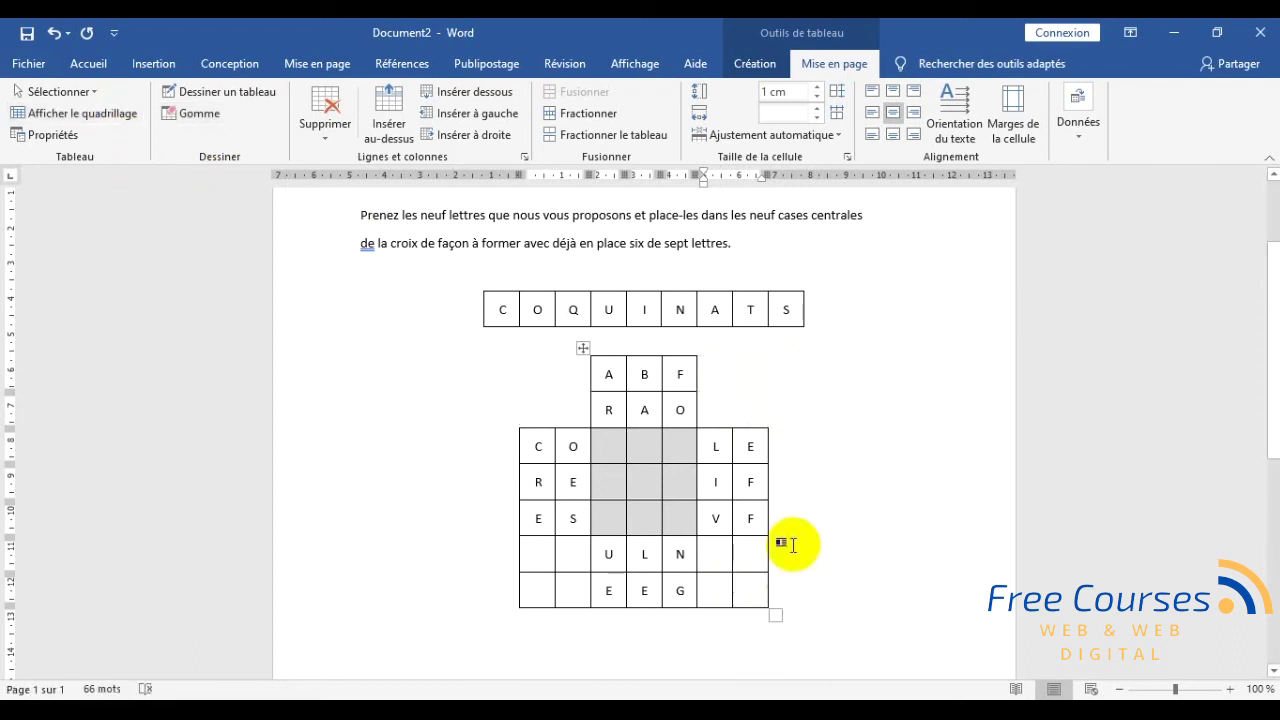
{"action": "scroll", "coordinate": [814, 560], "scroll_direction": "up", "scroll_amount": 2}
{"action": "scroll", "coordinate": [822, 567], "scroll_direction": "down", "scroll_amount": 2}
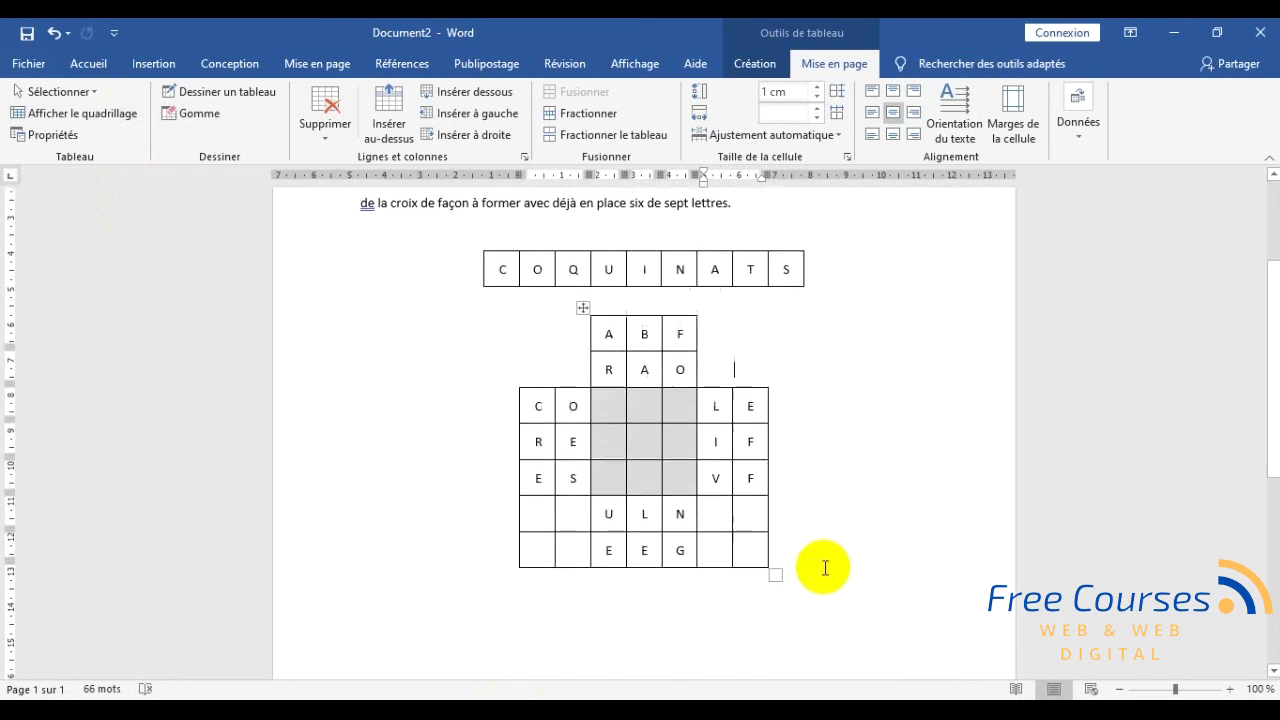